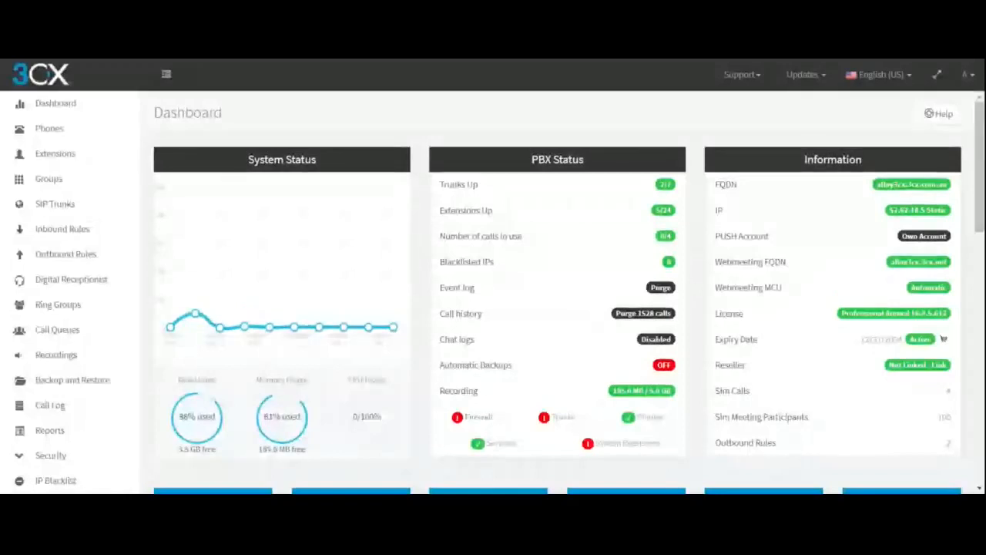
Review the System Status, PBX Status, Information and Event log sections of the dashboard.
scroll(443, 255, down, 2)
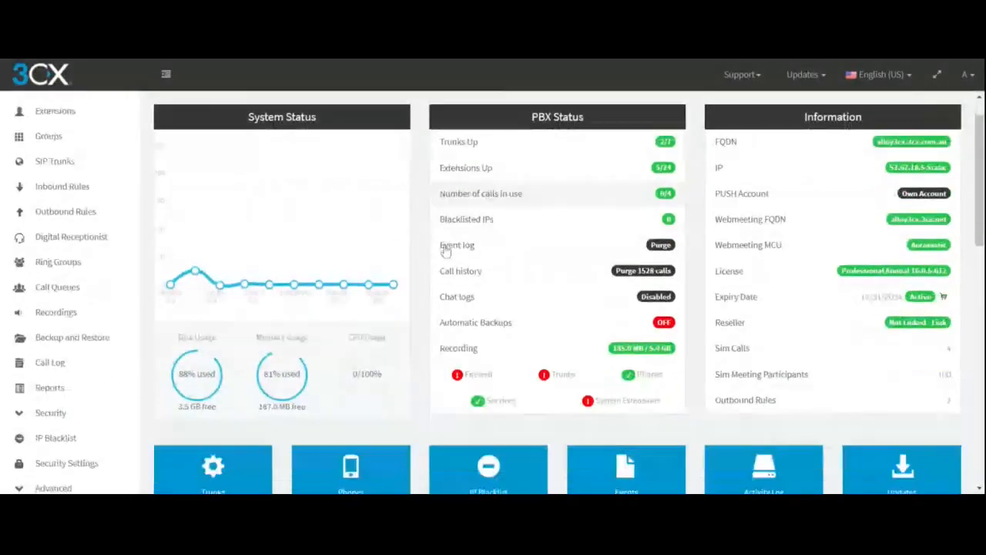
scroll(579, 333, up, 2)
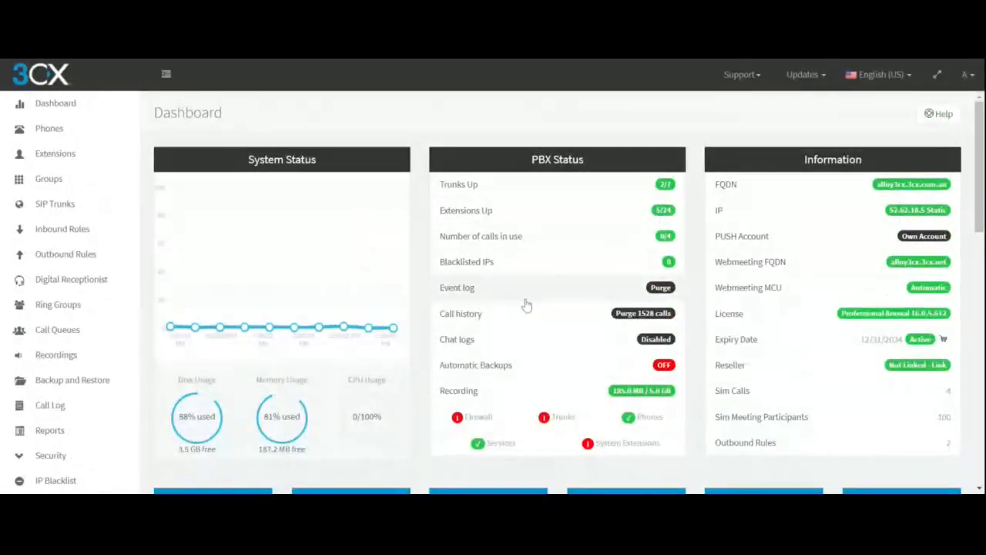
scroll(485, 262, down, 2)
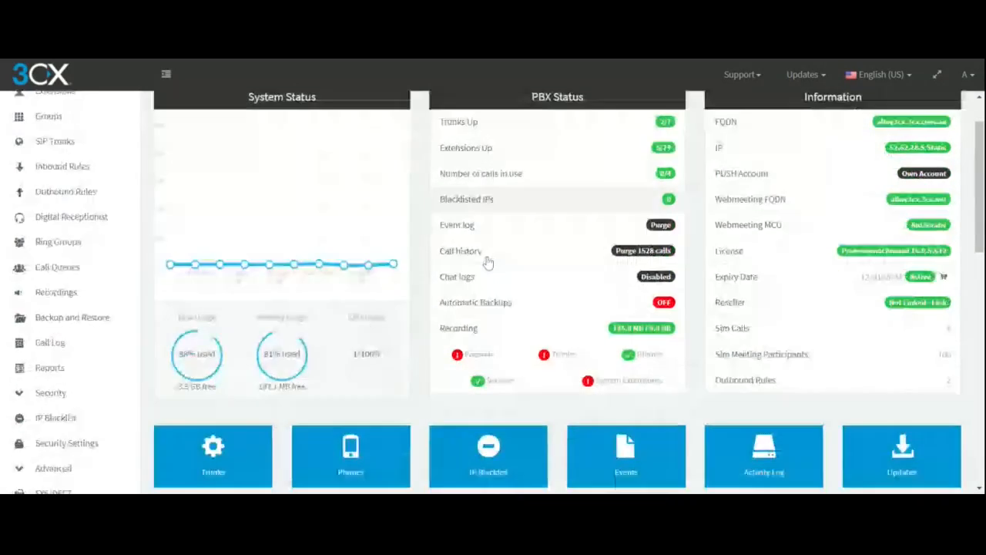
scroll(154, 292, up, 1)
scroll(155, 294, down, 9)
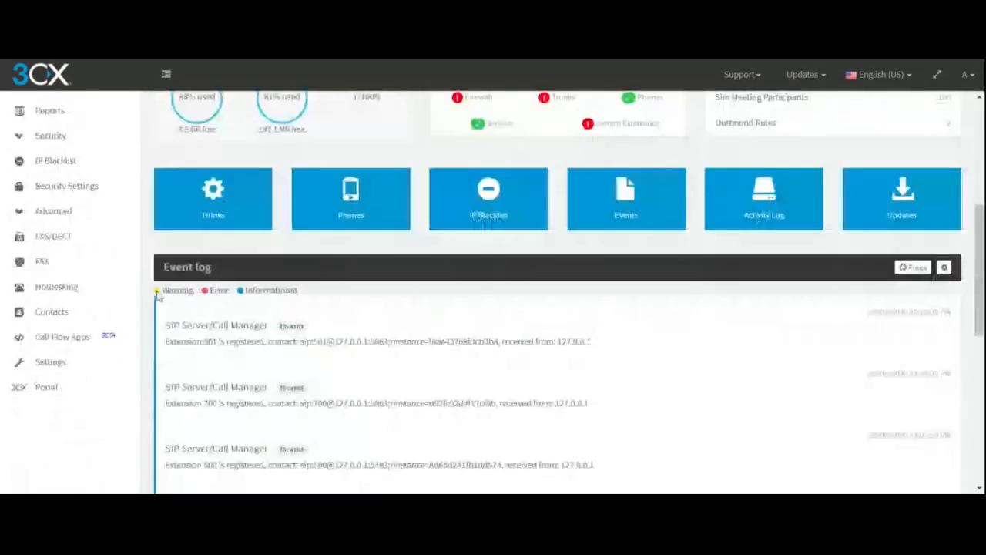
scroll(155, 297, up, 8)
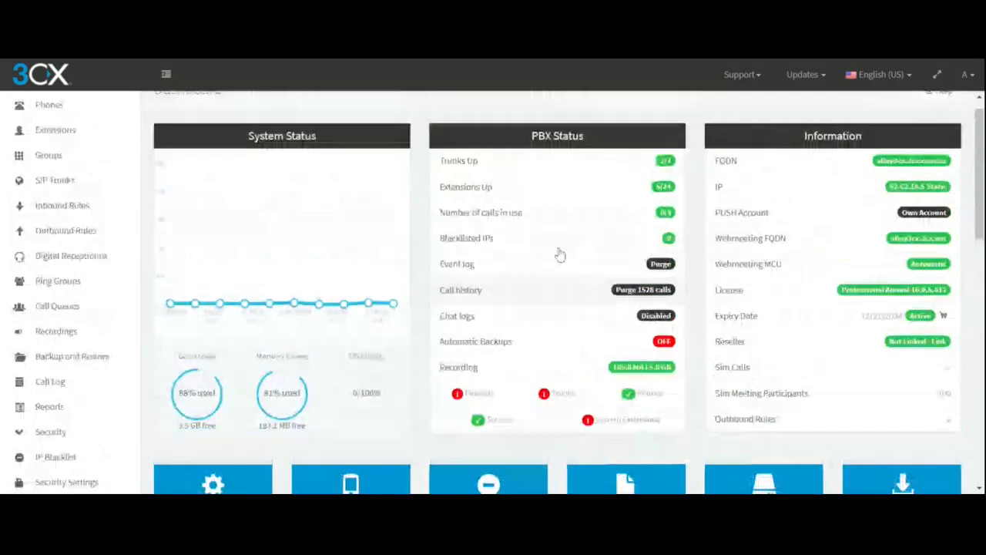
scroll(560, 255, up, 1)
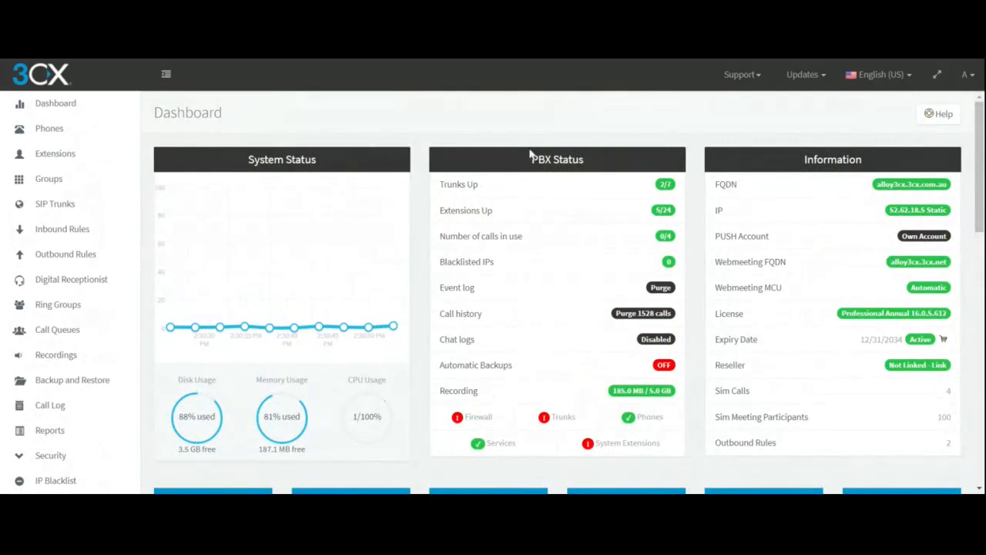
drag(284, 160, 218, 158)
drag(601, 165, 503, 155)
drag(828, 159, 802, 169)
click(878, 158)
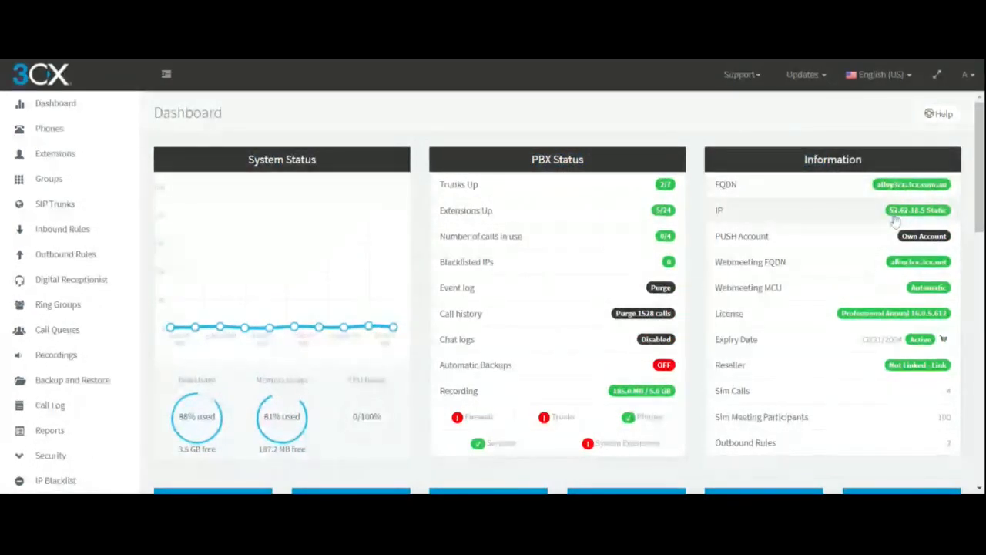
Open the network settings from the dashboard's IP entry and examine the static public IP and STUN server configuration.
click(732, 224)
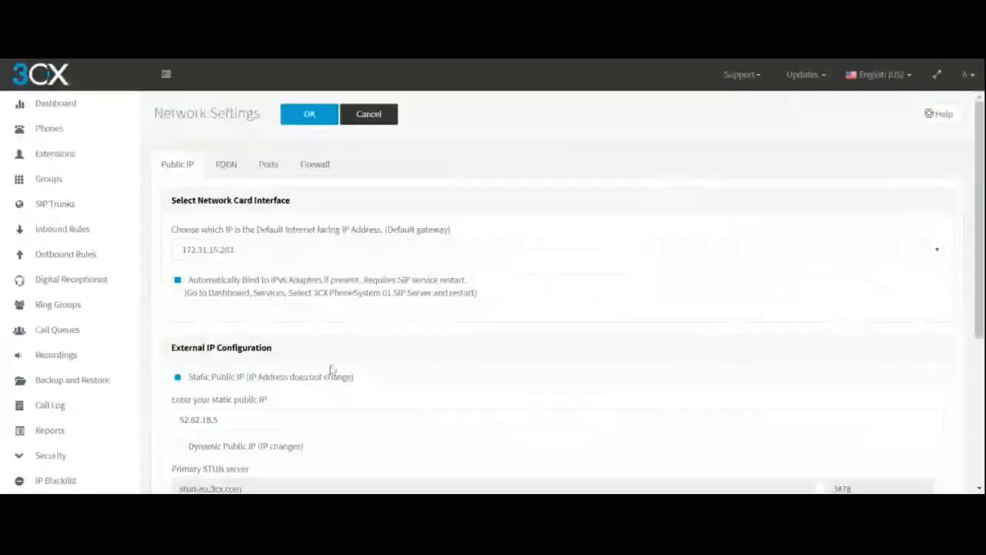
scroll(232, 305, down, 1)
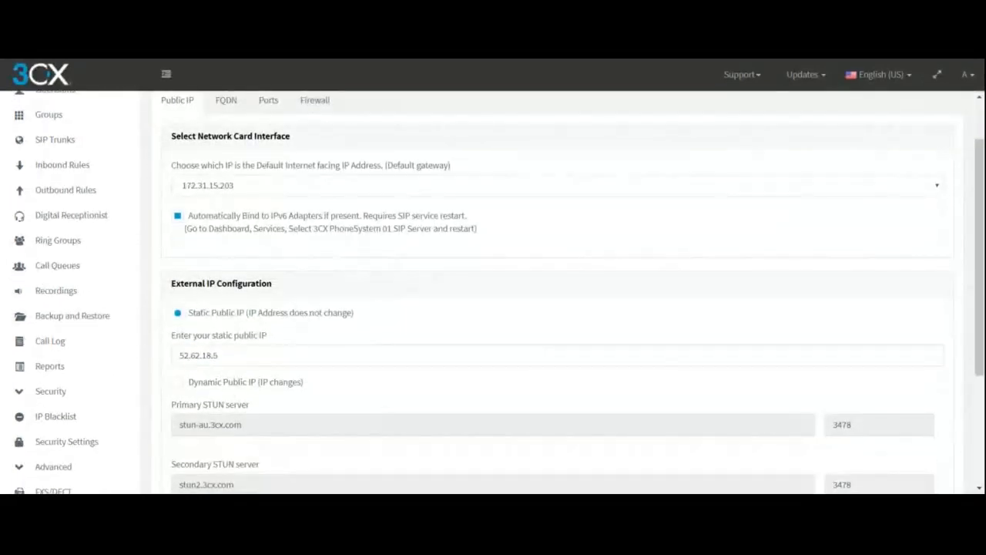
drag(220, 355, 112, 344)
scroll(278, 344, down, 3)
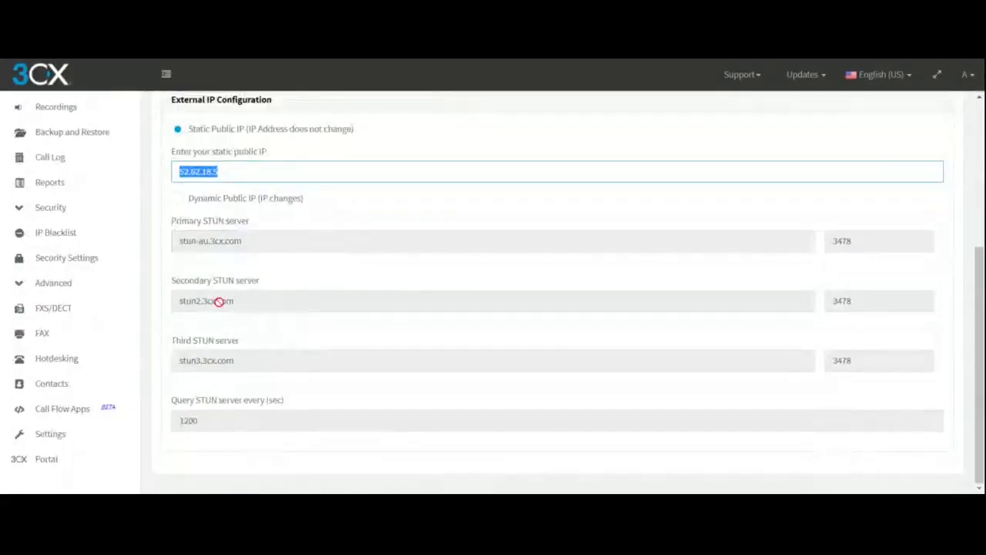
scroll(229, 302, up, 4)
scroll(284, 303, down, 4)
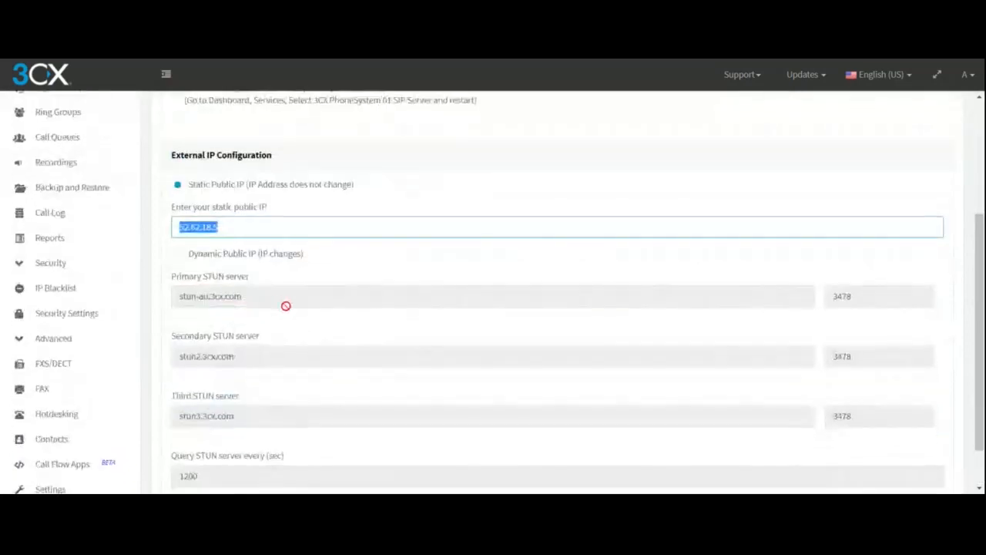
scroll(282, 308, up, 4)
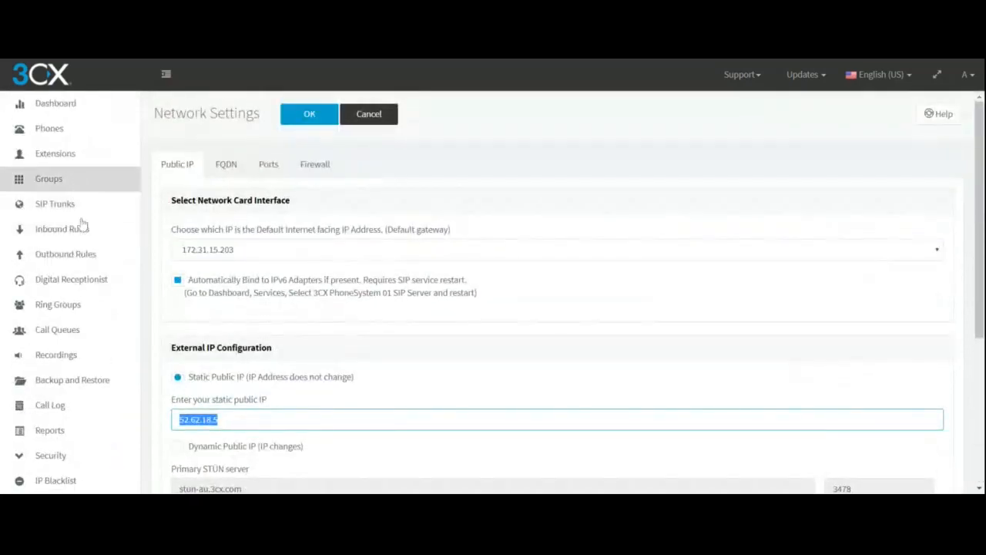
Add a new SBC named "test" to the SIP trunks, revealing its generated password before confirming.
click(77, 206)
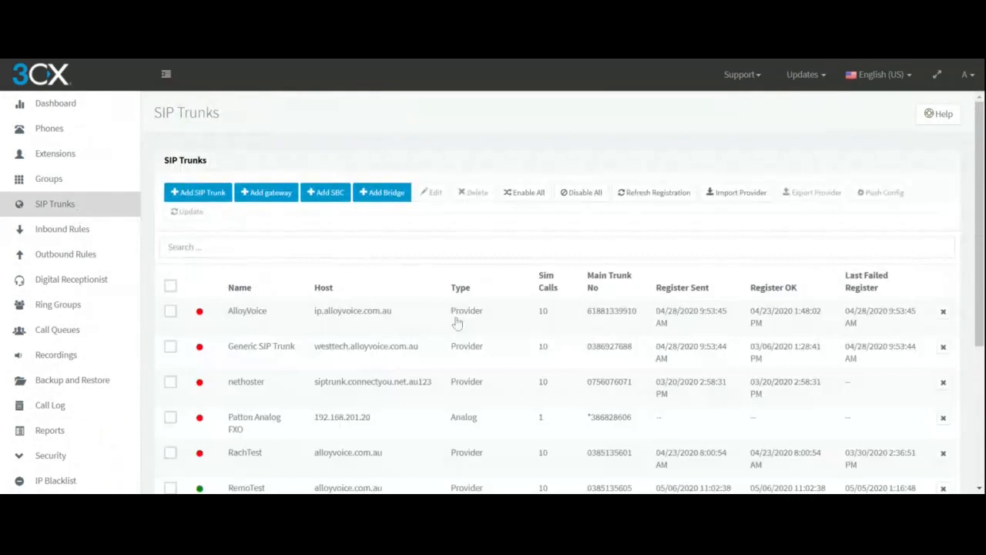
scroll(110, 185, down, 5)
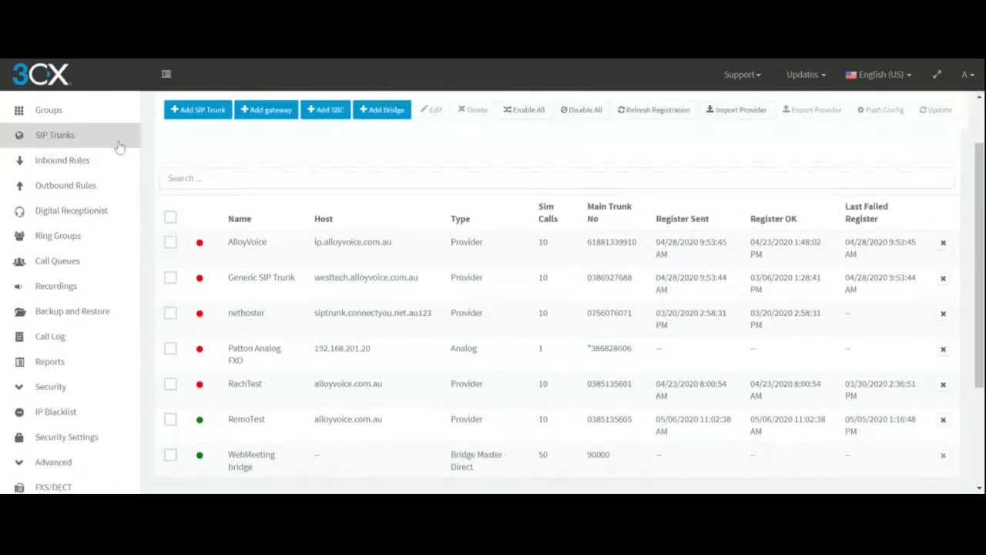
scroll(153, 174, up, 5)
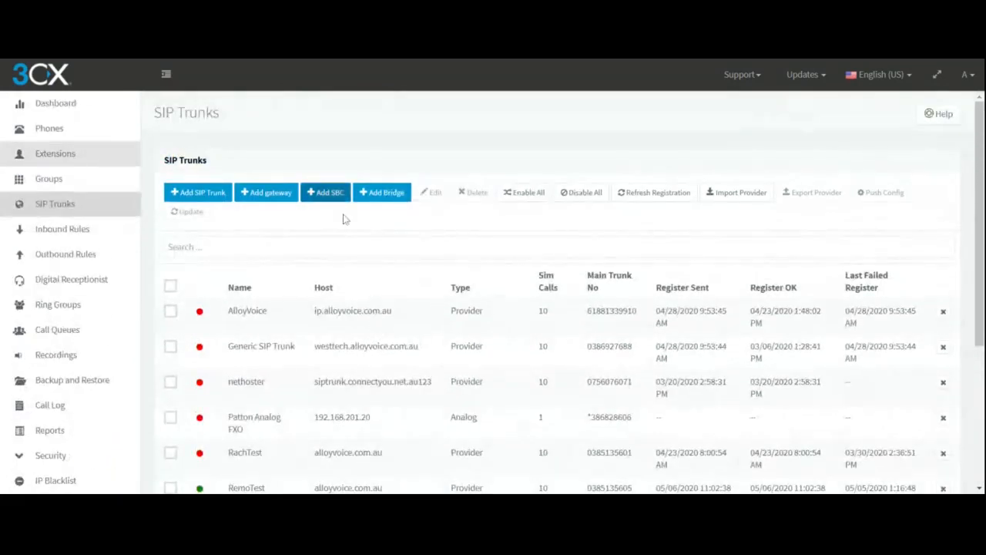
click(330, 193)
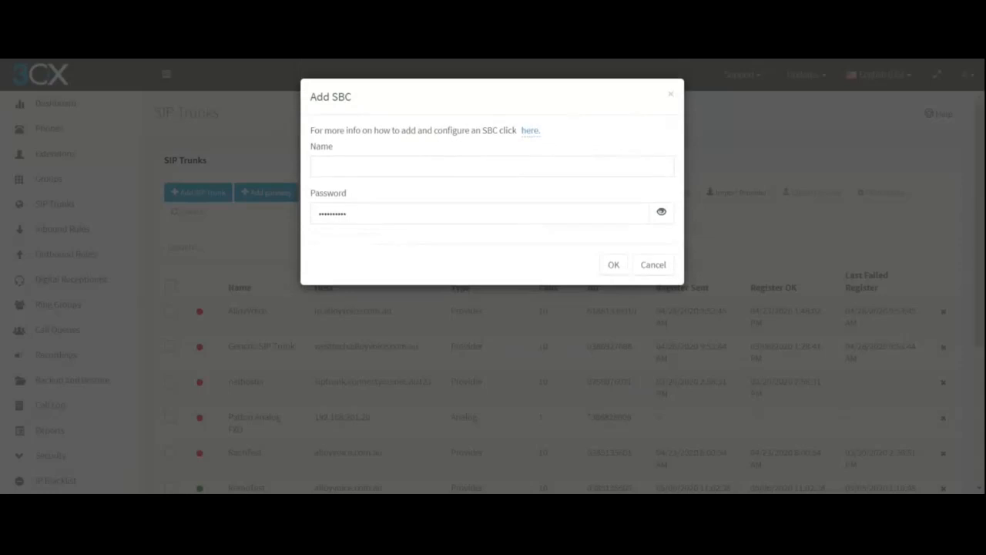
click(495, 171)
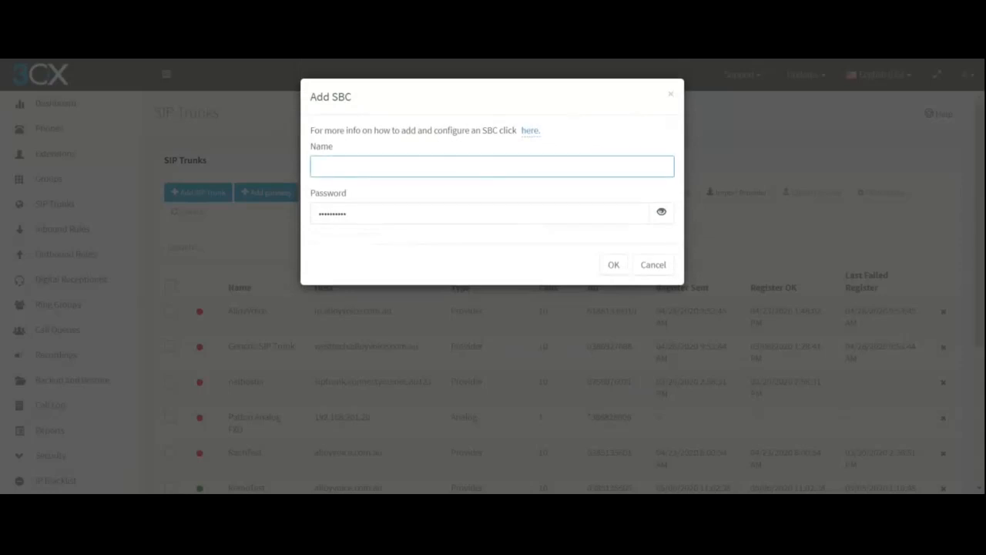
click(661, 213)
double_click(342, 214)
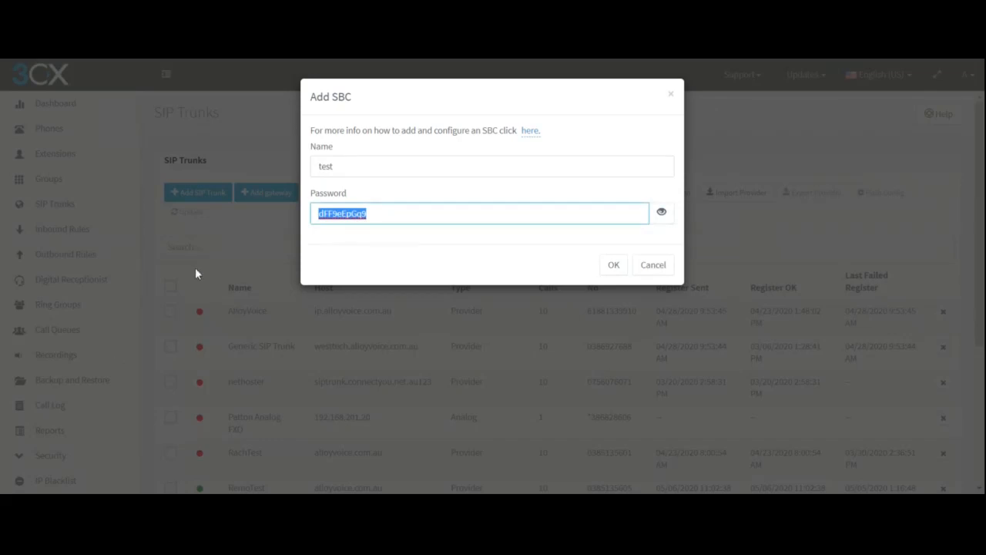
click(615, 266)
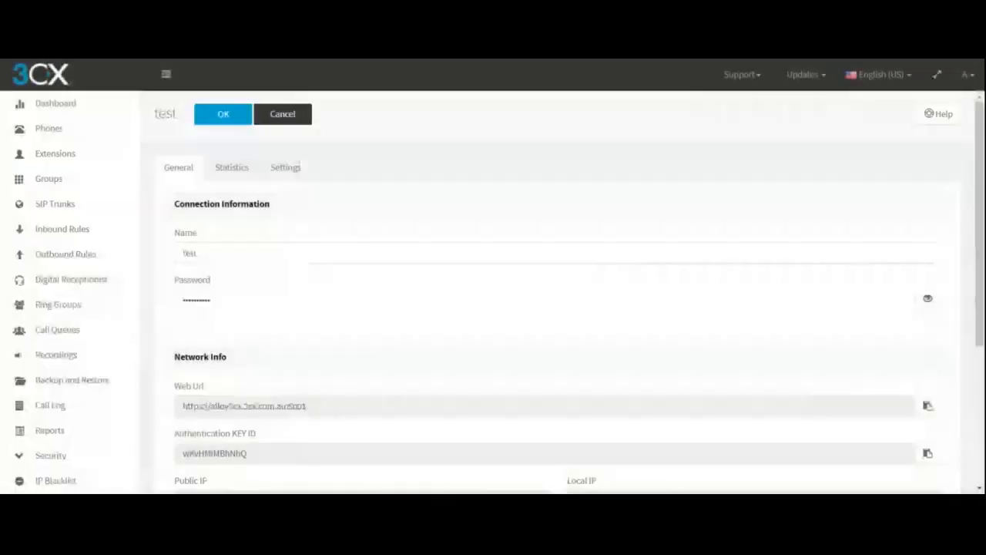
Review the test SBC's connection information, network info and security options, and save the SBC.
scroll(277, 349, down, 1)
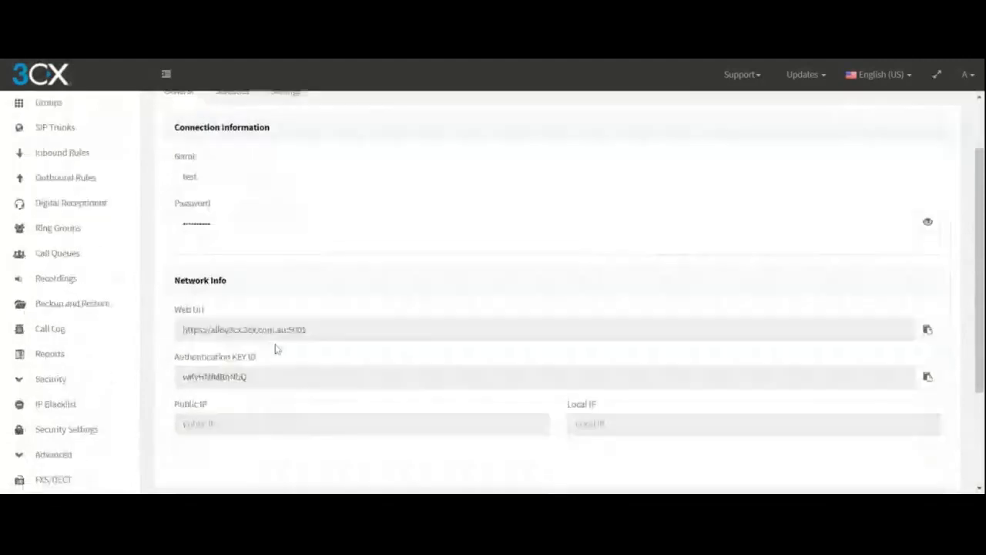
scroll(278, 349, down, 1)
scroll(277, 349, up, 1)
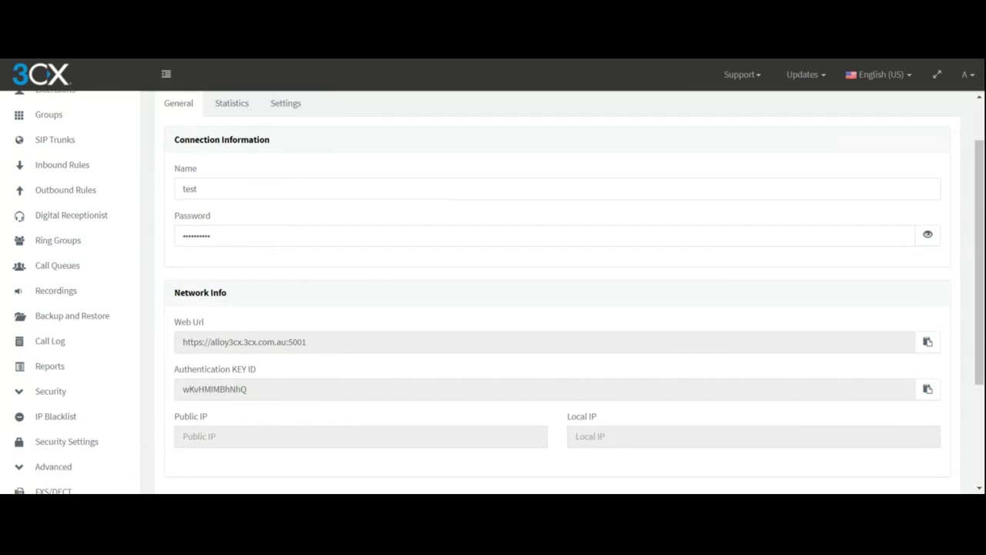
scroll(249, 214, up, 2)
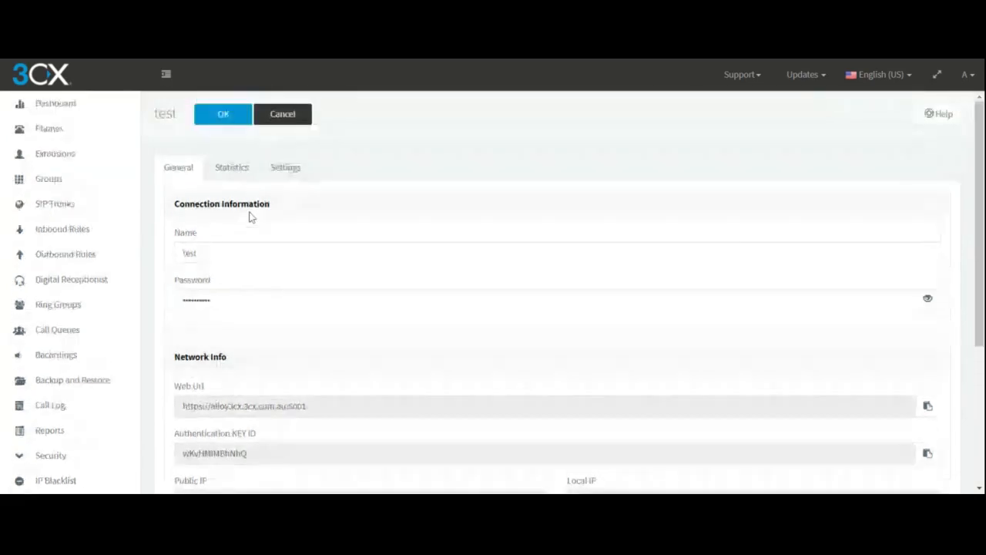
click(285, 167)
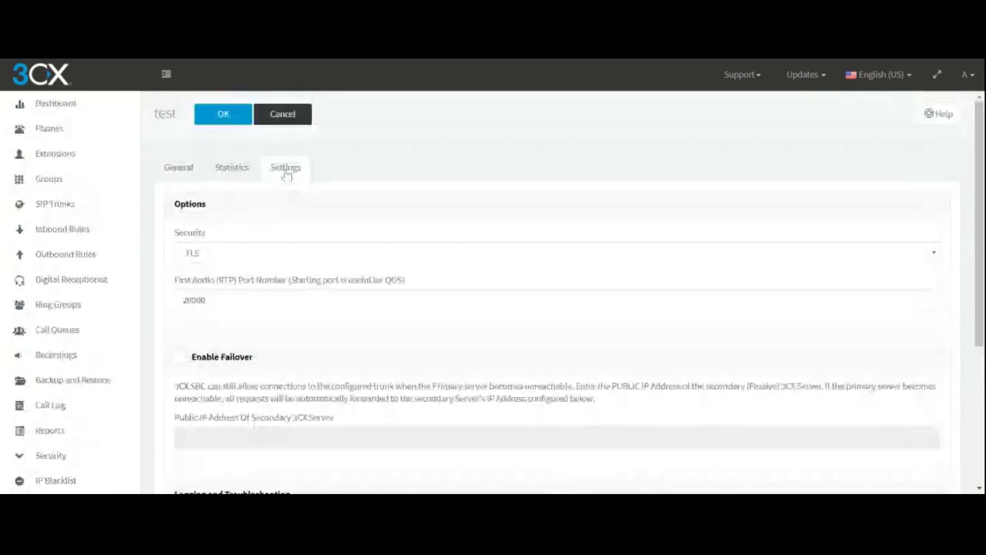
click(179, 177)
click(222, 116)
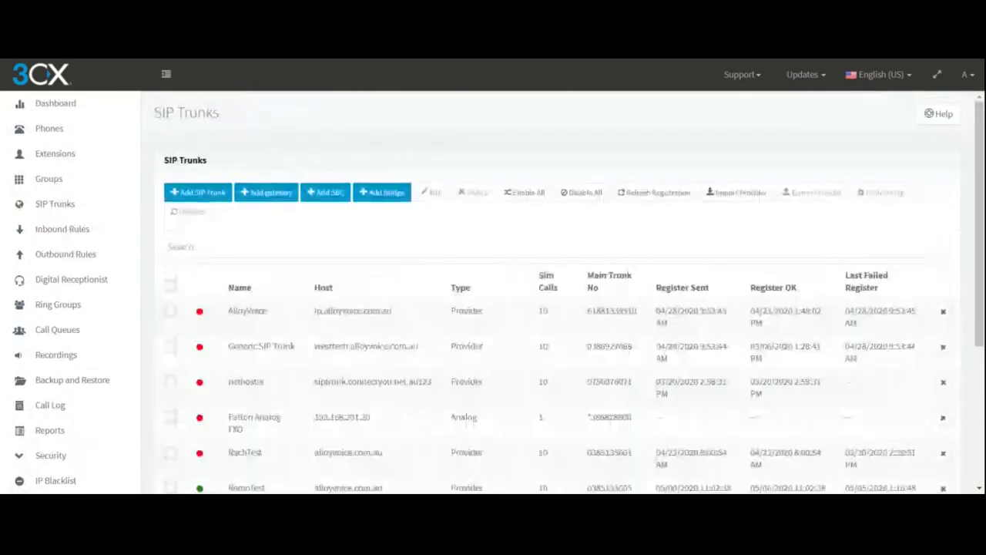
Find the test SBC in the SIP trunks list and check its type and registration status.
scroll(561, 328, down, 1)
scroll(561, 329, down, 2)
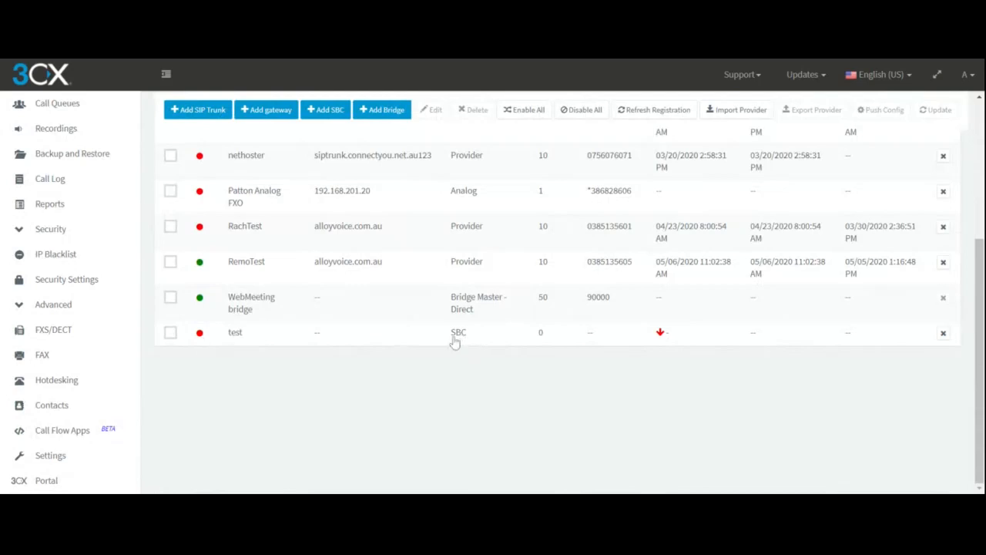
scroll(399, 370, up, 5)
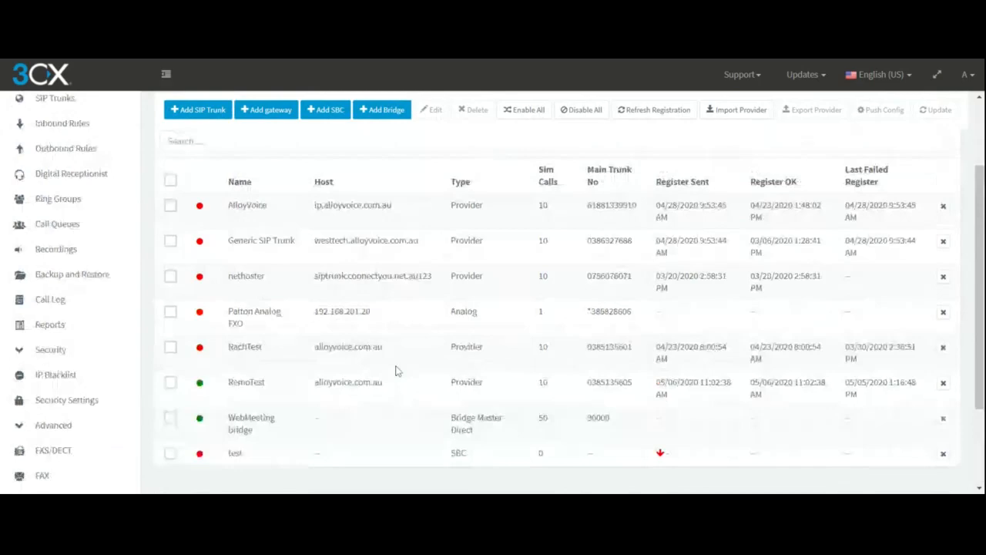
scroll(397, 371, down, 5)
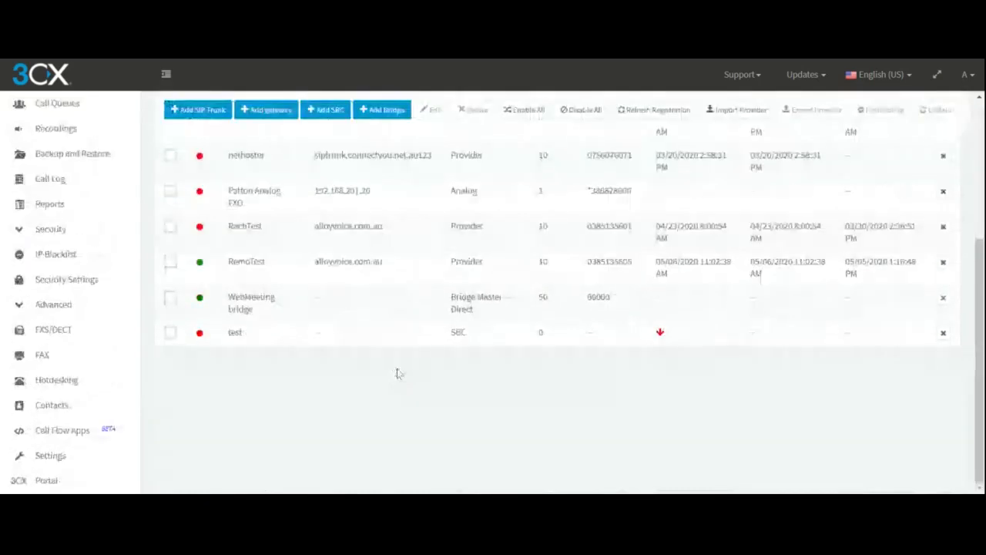
scroll(396, 374, up, 5)
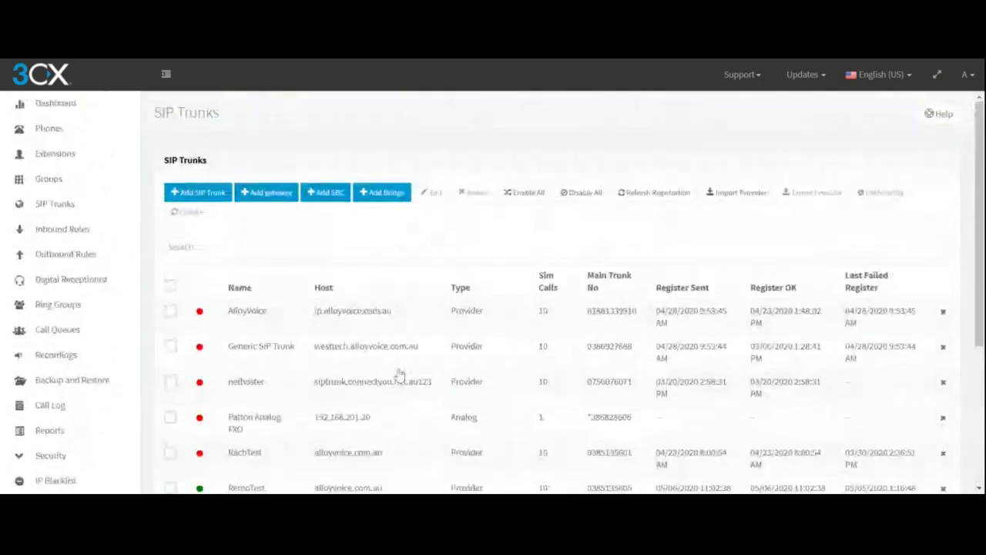
scroll(399, 373, down, 5)
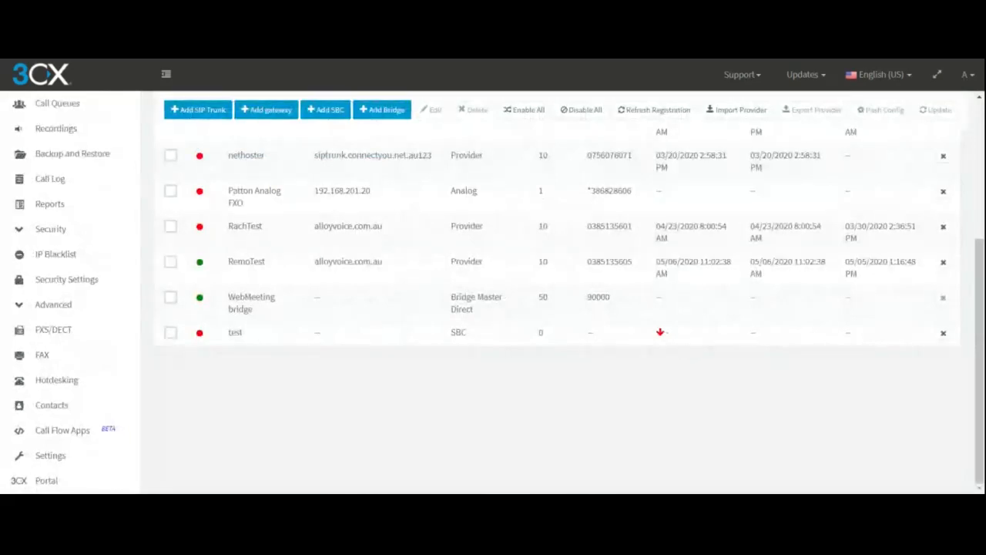
Reopen the test SBC to check its web URL, password and authentication key fields, and return to its entry in the SIP trunks list.
double_click(484, 342)
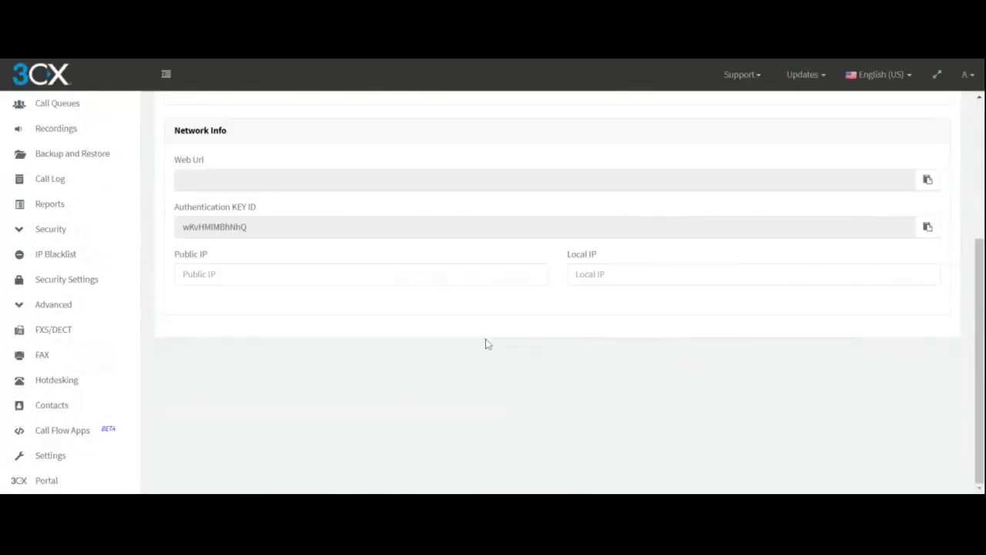
scroll(368, 308, up, 2)
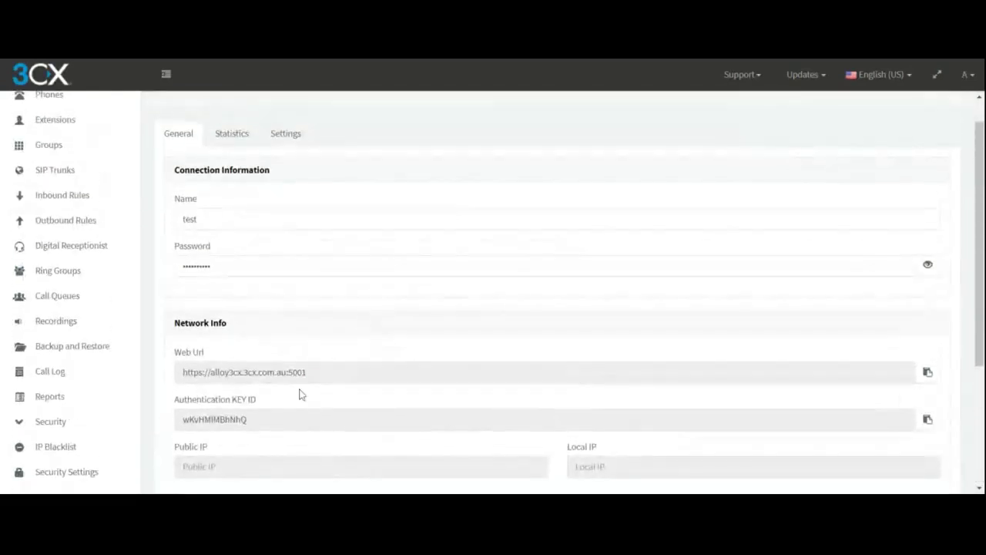
key(Tab)
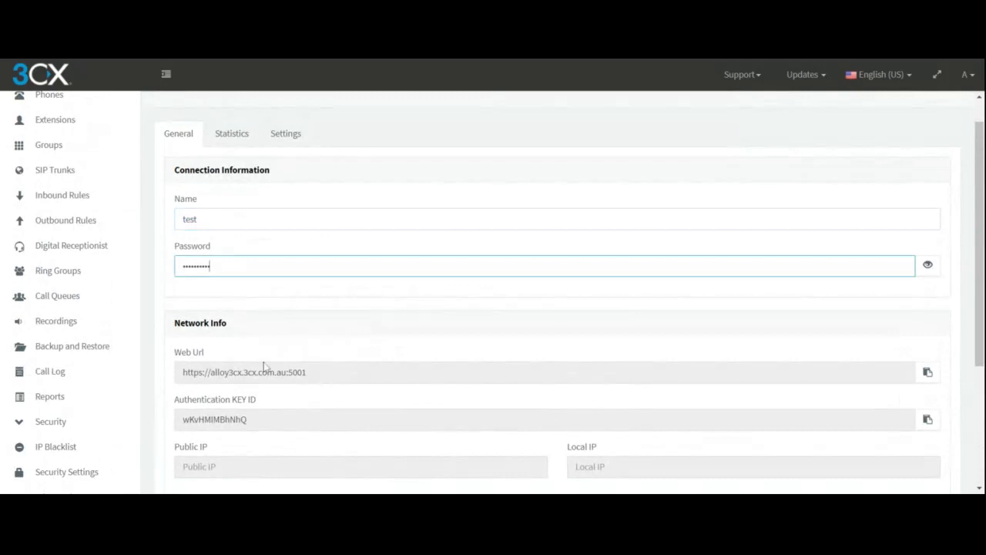
key(Tab)
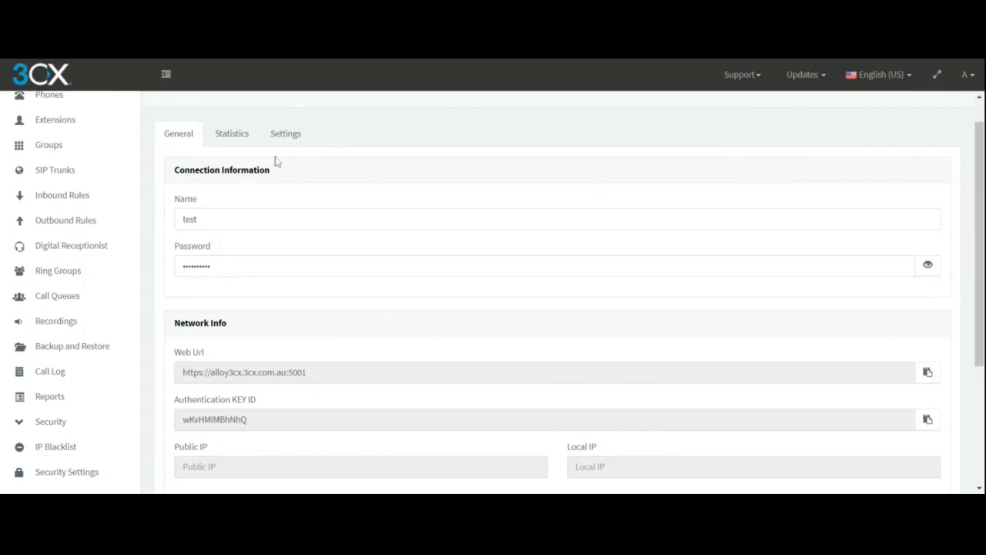
click(81, 172)
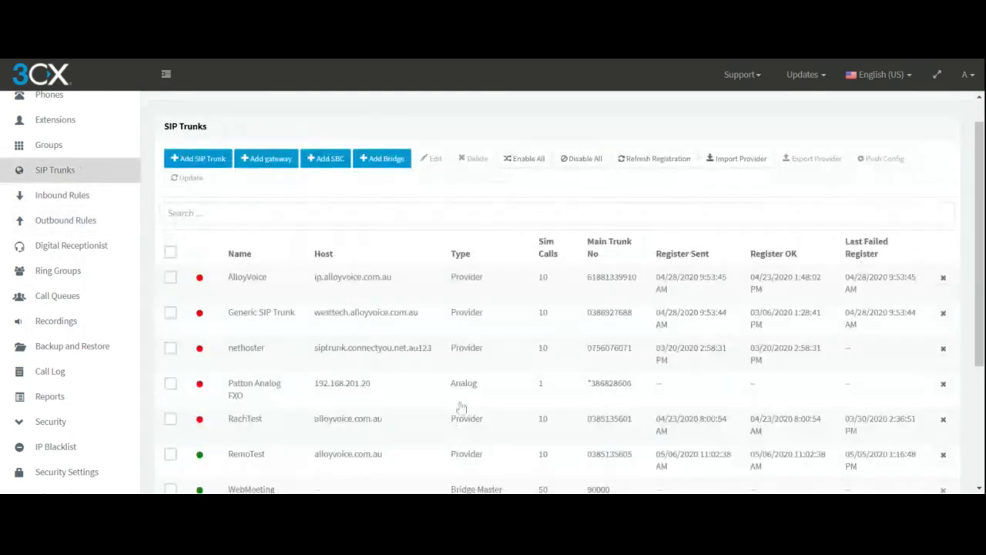
scroll(463, 401, down, 5)
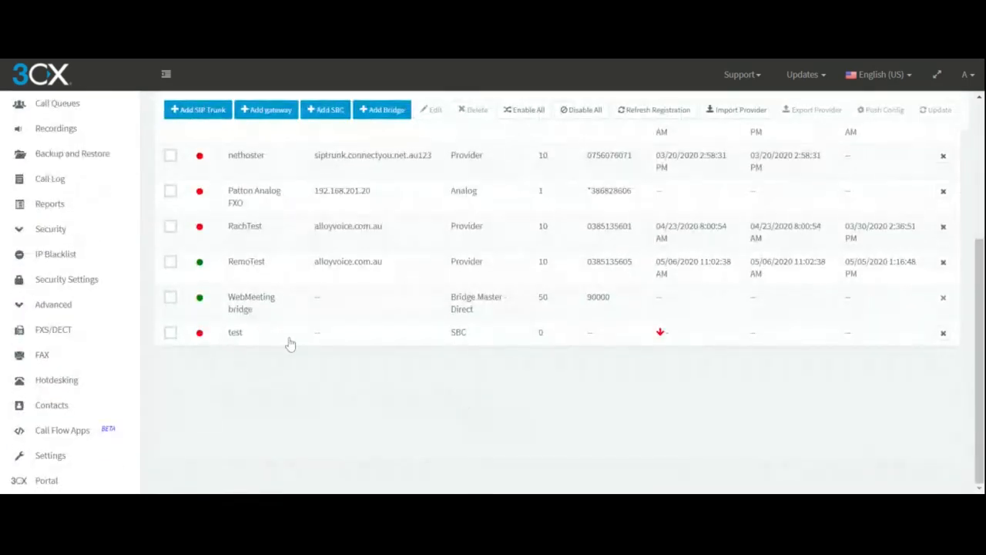
scroll(293, 345, up, 2)
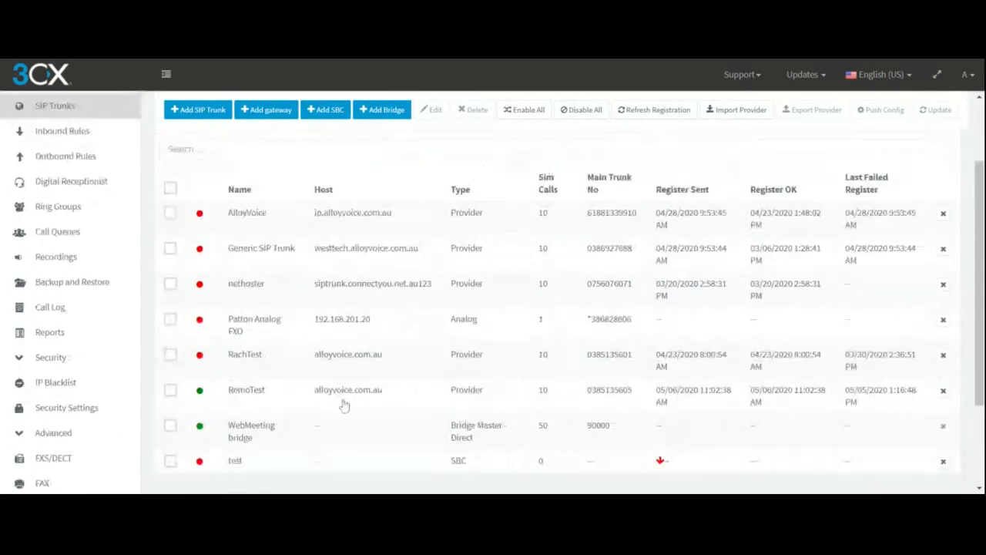
scroll(282, 337, up, 2)
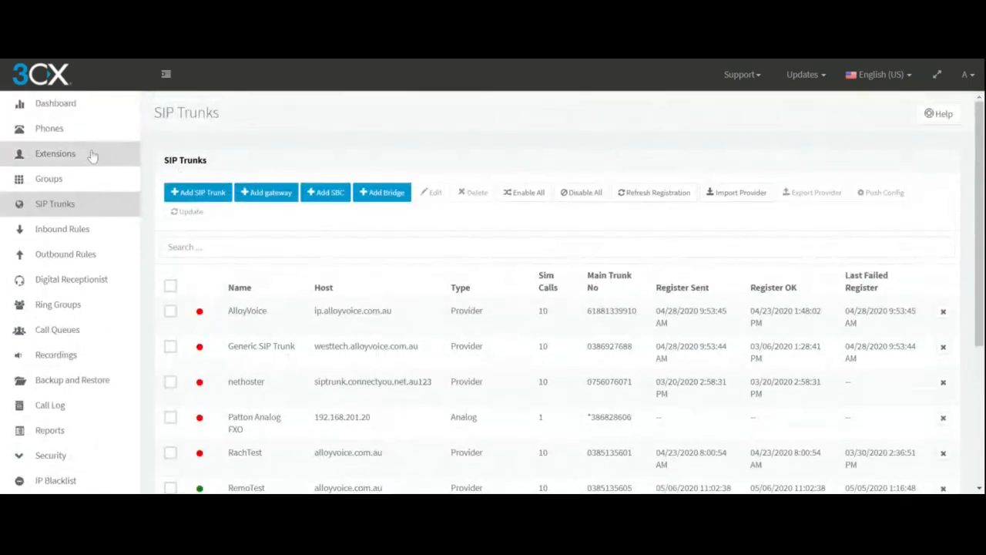
scroll(360, 289, down, 4)
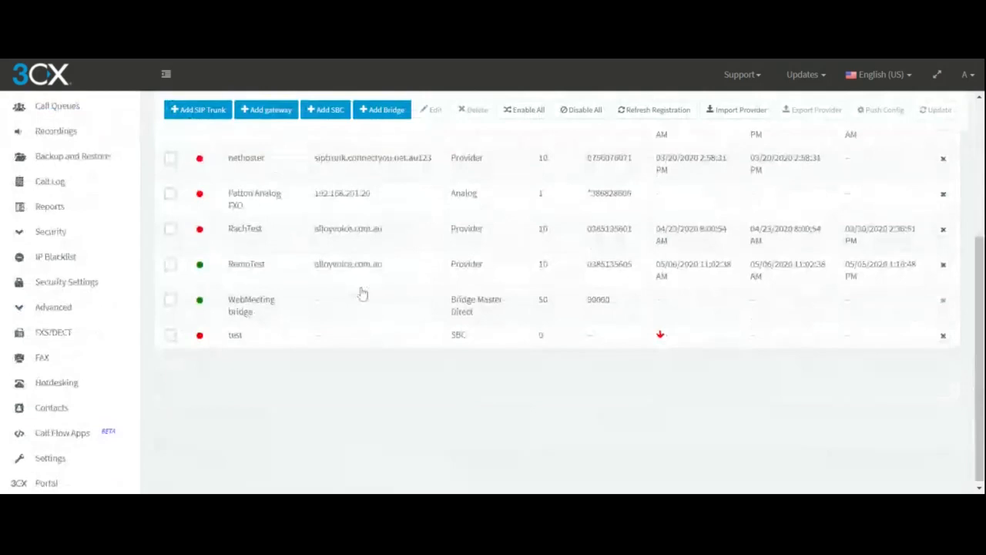
scroll(368, 341, up, 2)
scroll(369, 341, up, 2)
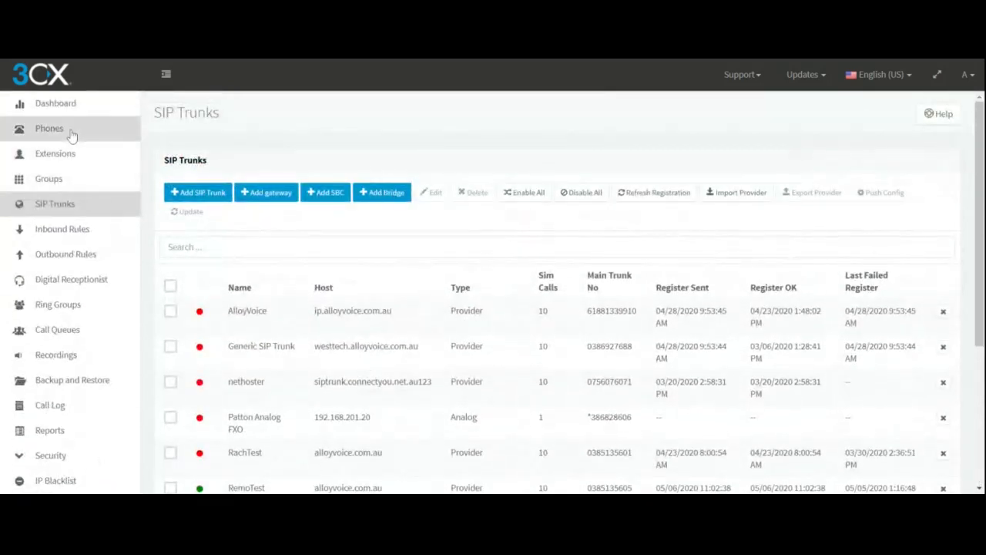
Look through the devices in the Phones list, passing by the Extensions list.
click(76, 156)
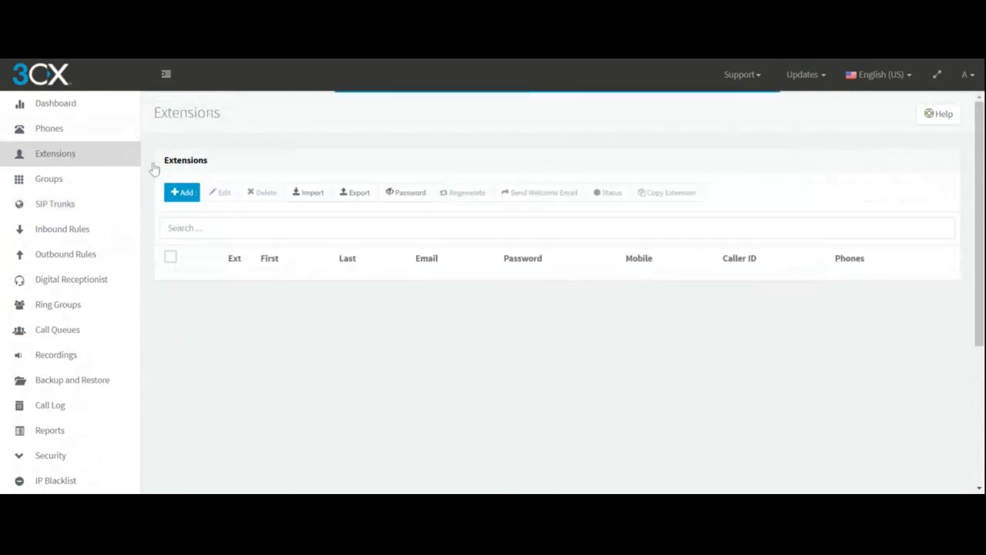
click(72, 131)
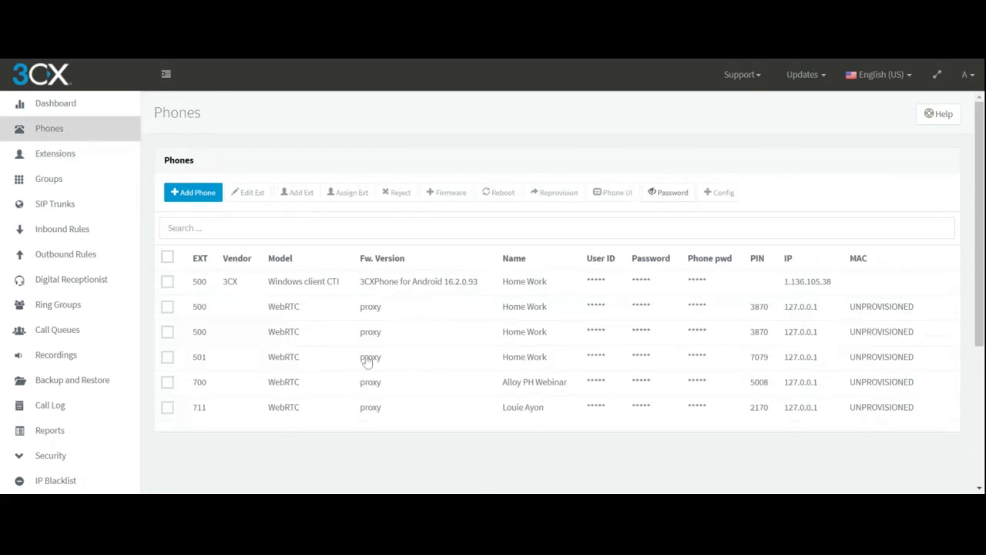
scroll(370, 362, down, 1)
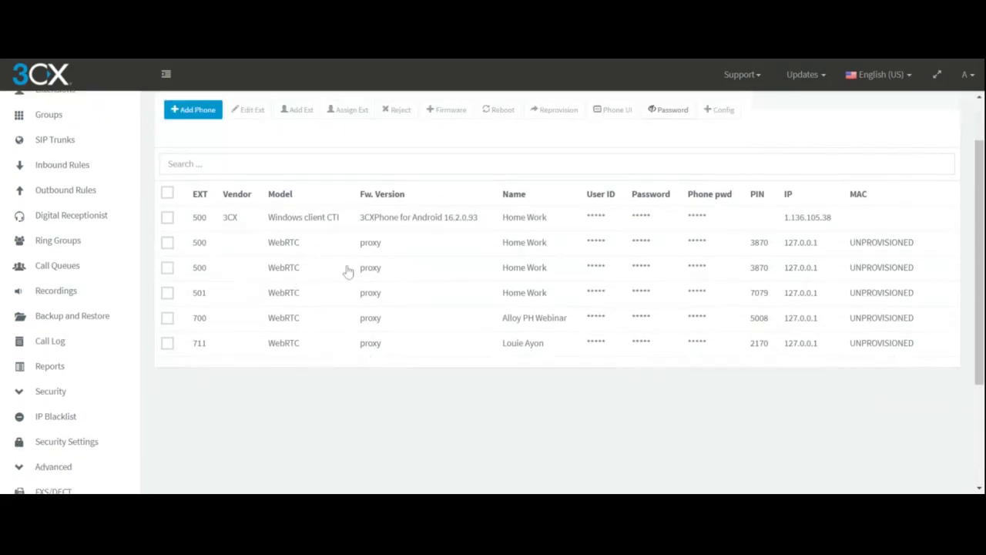
scroll(96, 177, up, 1)
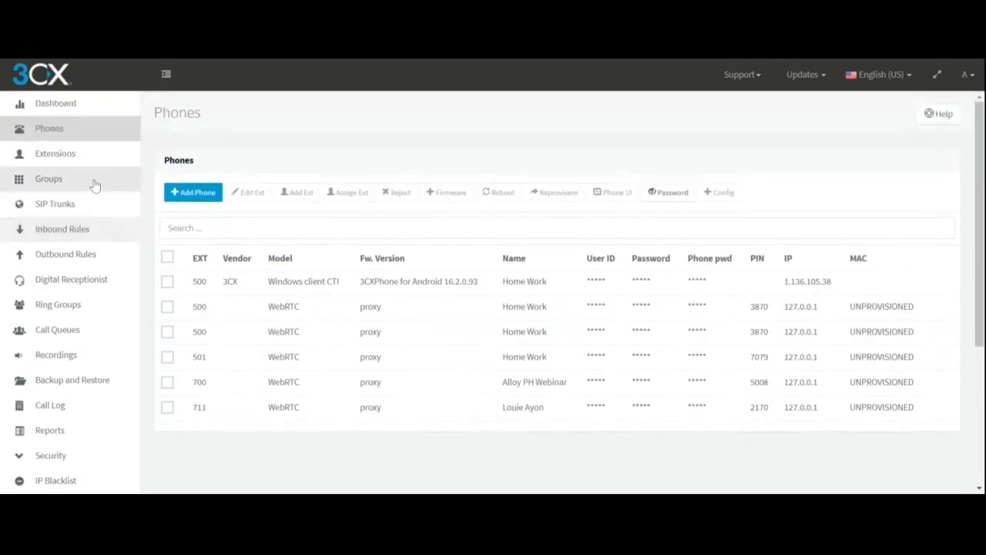
Open extension 216 gxp2170 from the Extensions list and show its phone provisioning settings.
click(86, 154)
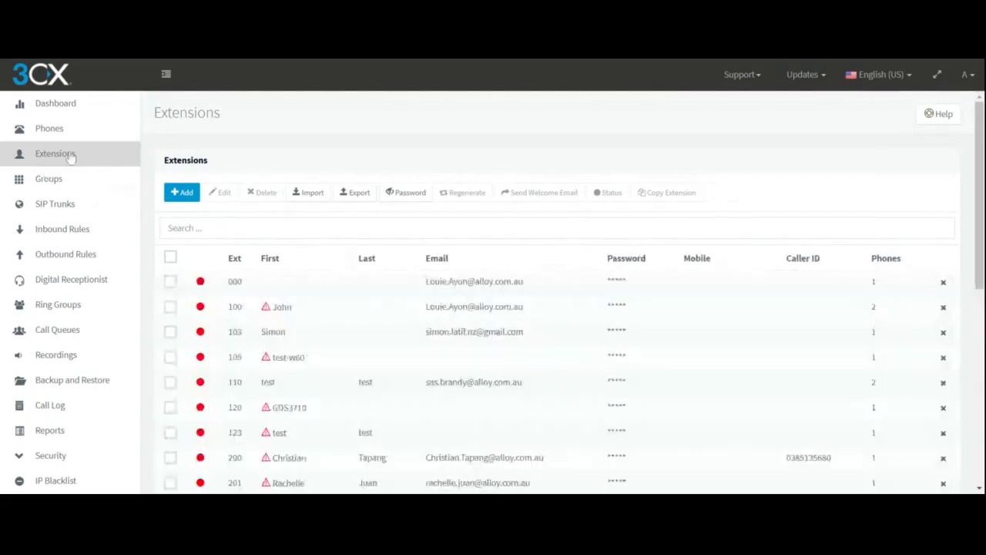
scroll(428, 356, down, 2)
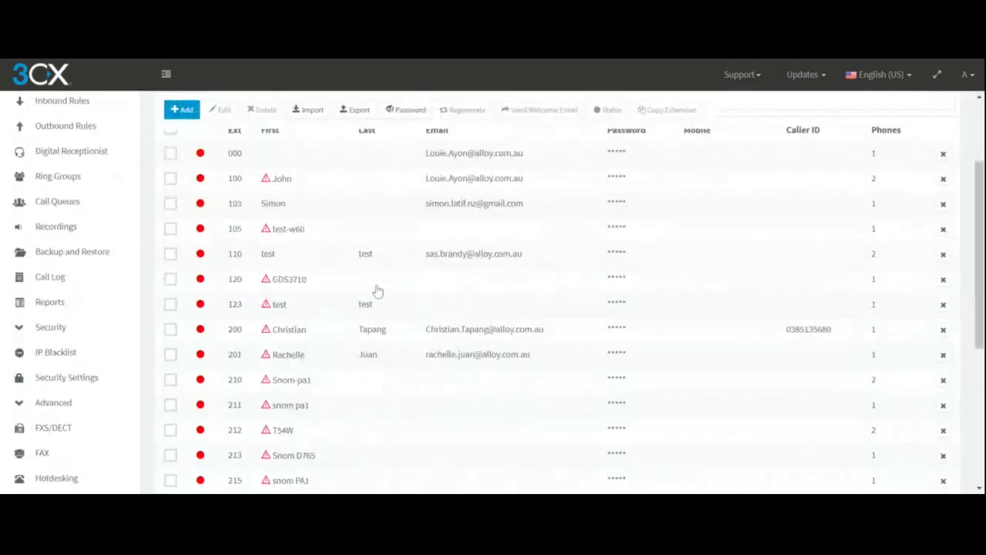
scroll(403, 245, down, 2)
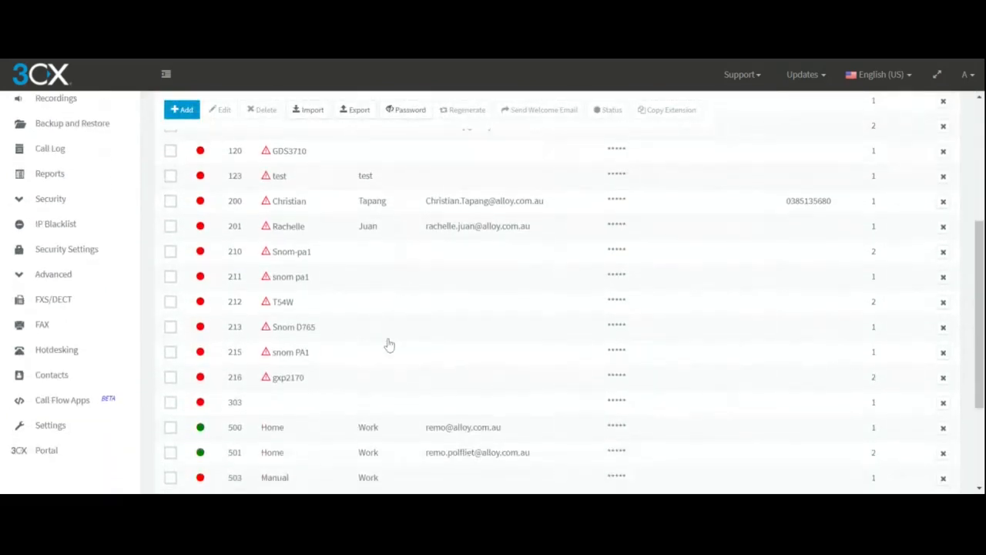
double_click(392, 385)
scroll(434, 297, up, 1)
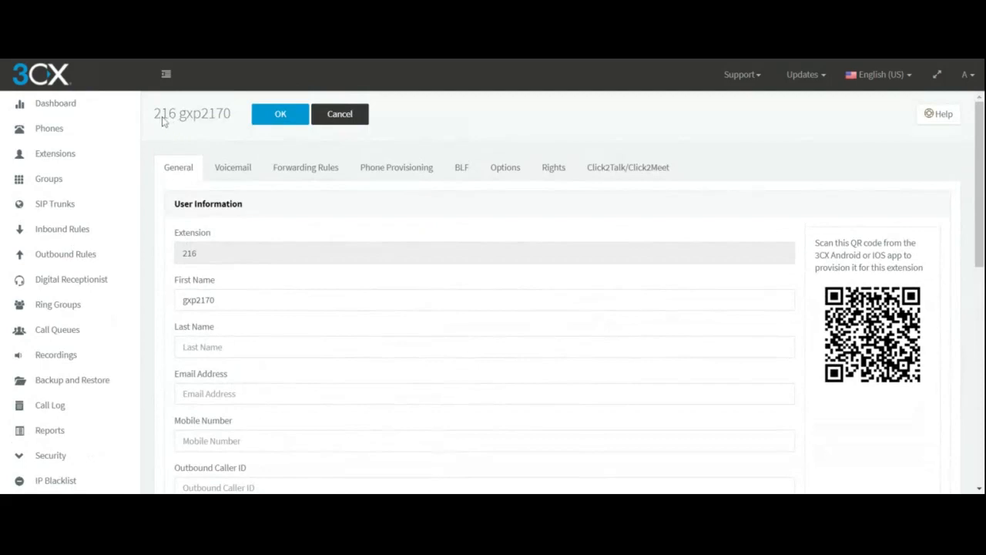
drag(154, 115, 193, 120)
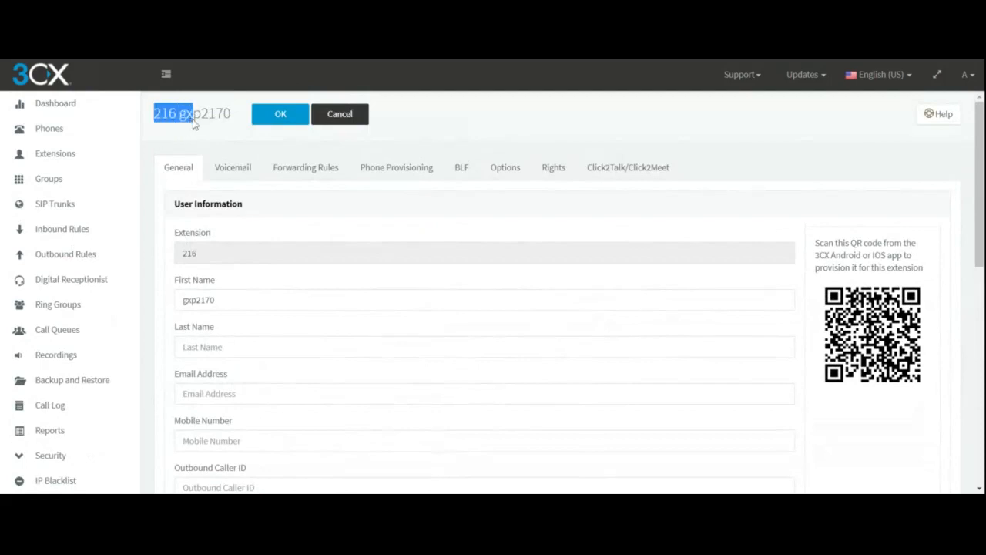
click(398, 175)
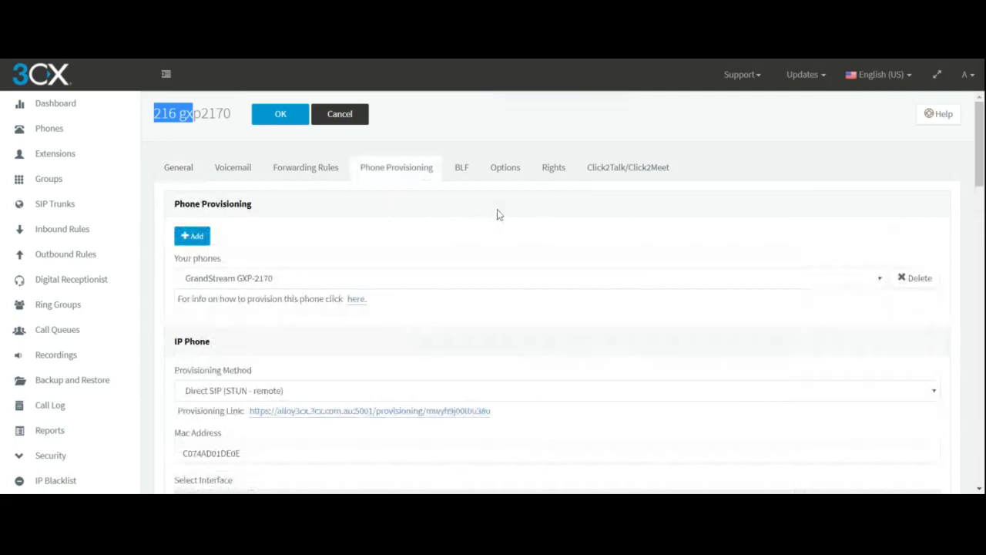
Change the GrandStream GXP-2170's provisioning method to 3CX SBC (remote) and activate its empty 3CX Session Border Controller field.
scroll(347, 322, down, 1)
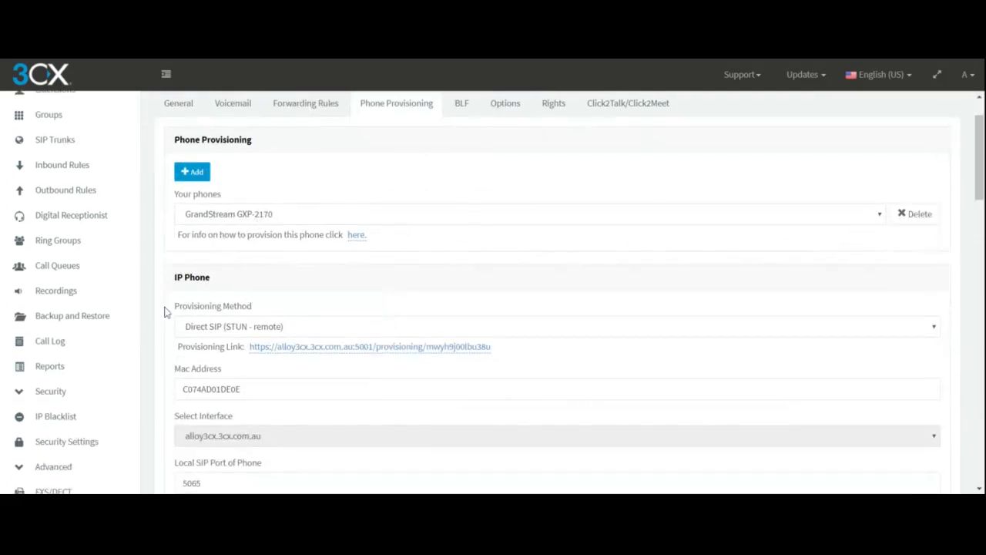
drag(164, 312, 260, 314)
click(306, 330)
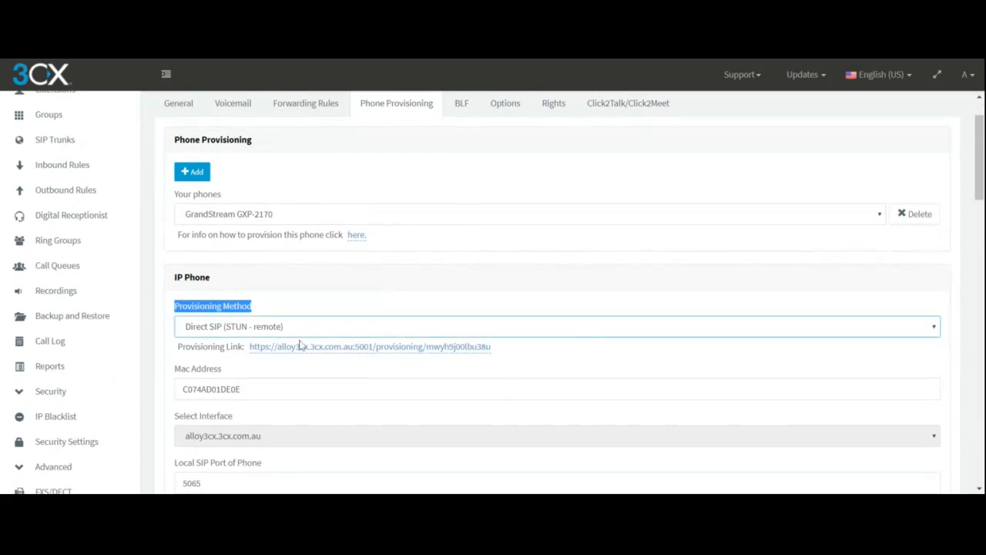
click(300, 346)
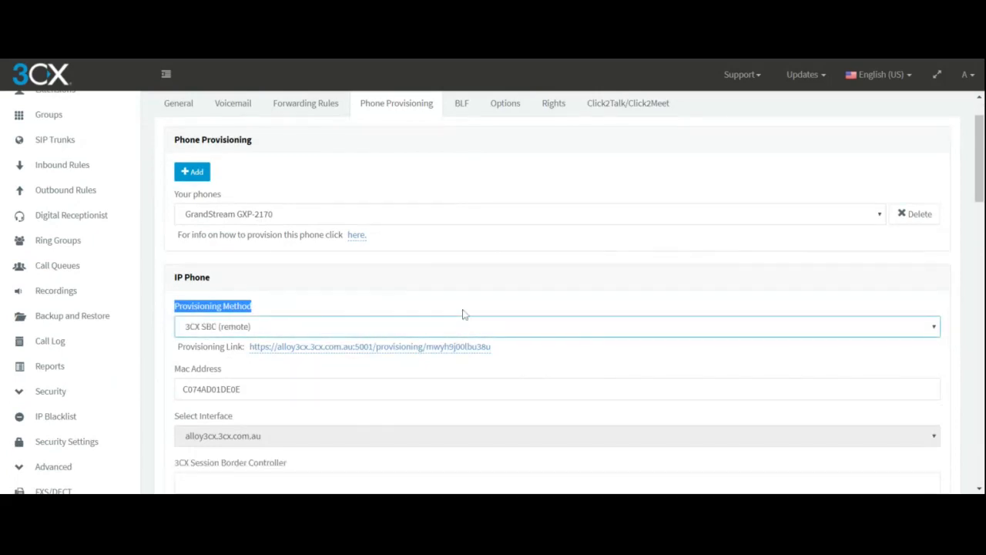
scroll(465, 311, down, 2)
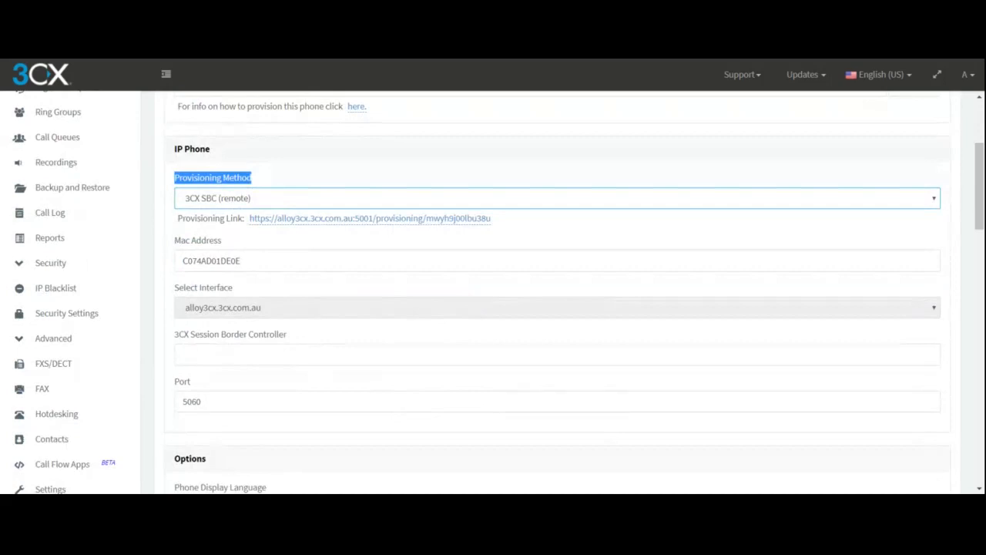
click(183, 355)
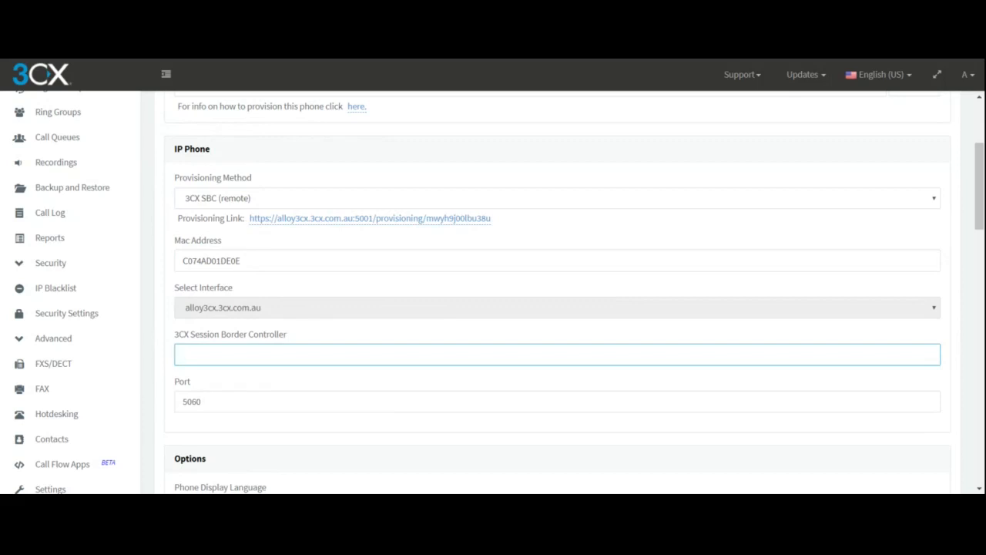
Review the GXP-2170's port and phone options, such as display language, time format and transfer method.
scroll(286, 325, down, 1)
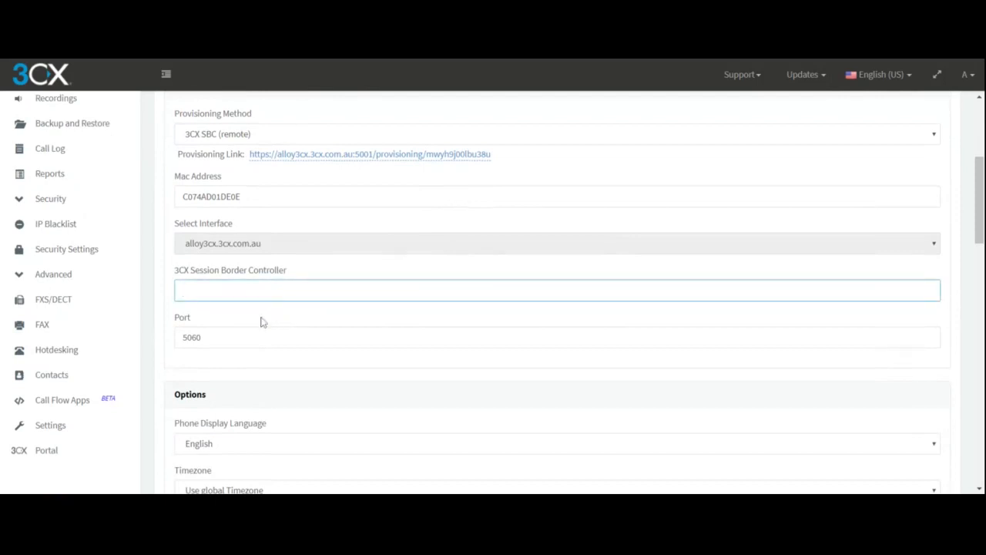
scroll(260, 322, down, 5)
scroll(260, 322, down, 2)
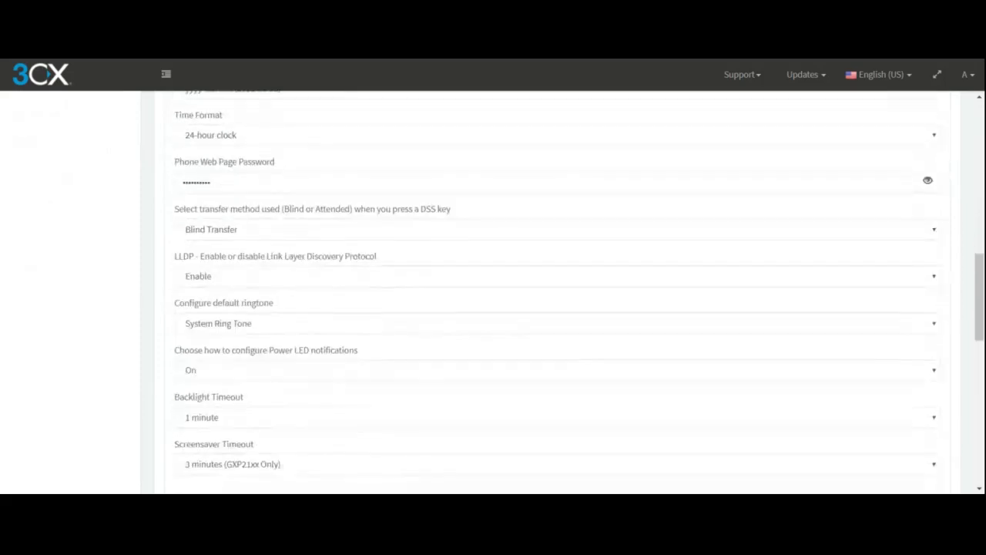
scroll(261, 322, up, 11)
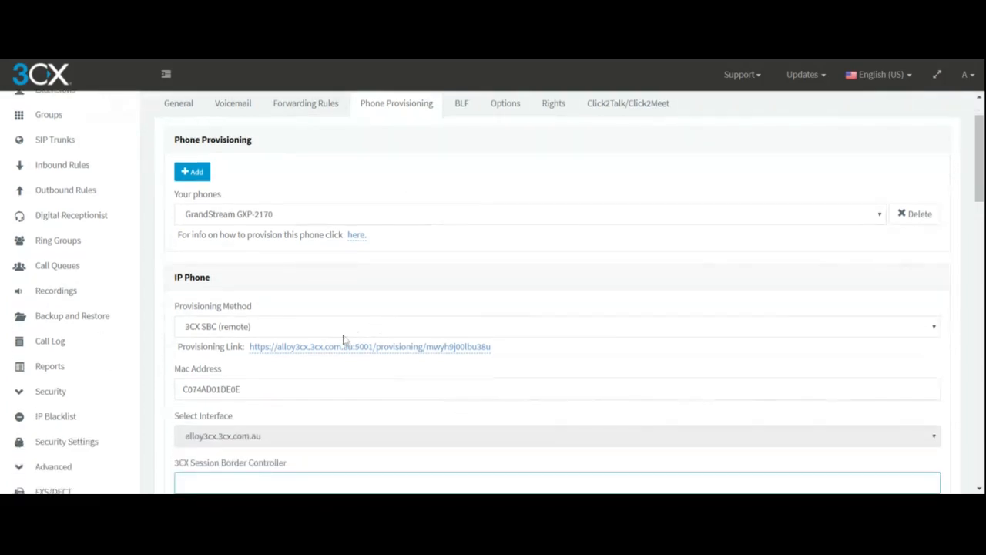
Set the GXP-2170's provisioning method to Direct SIP (STUN - remote) and place the cursor in its Mac Address field.
click(329, 330)
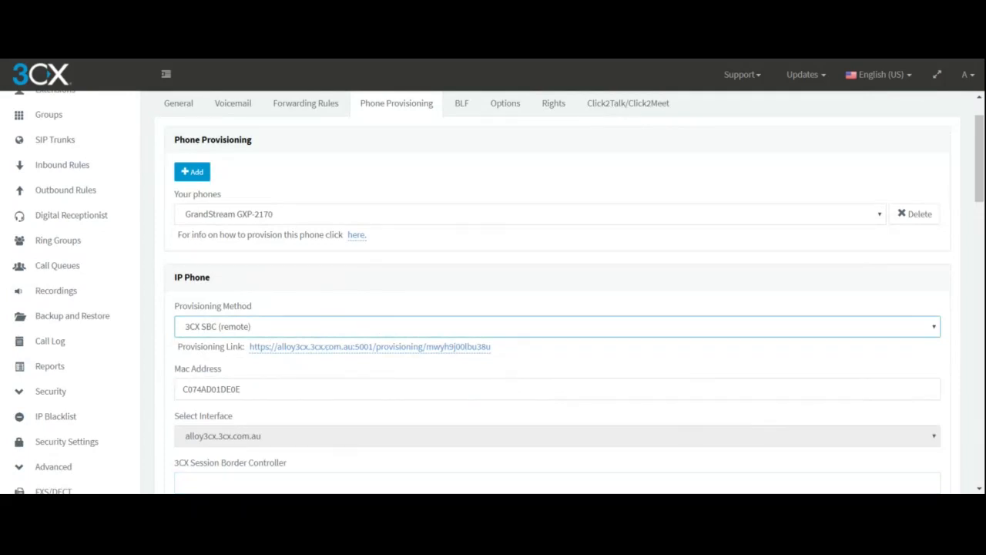
click(279, 354)
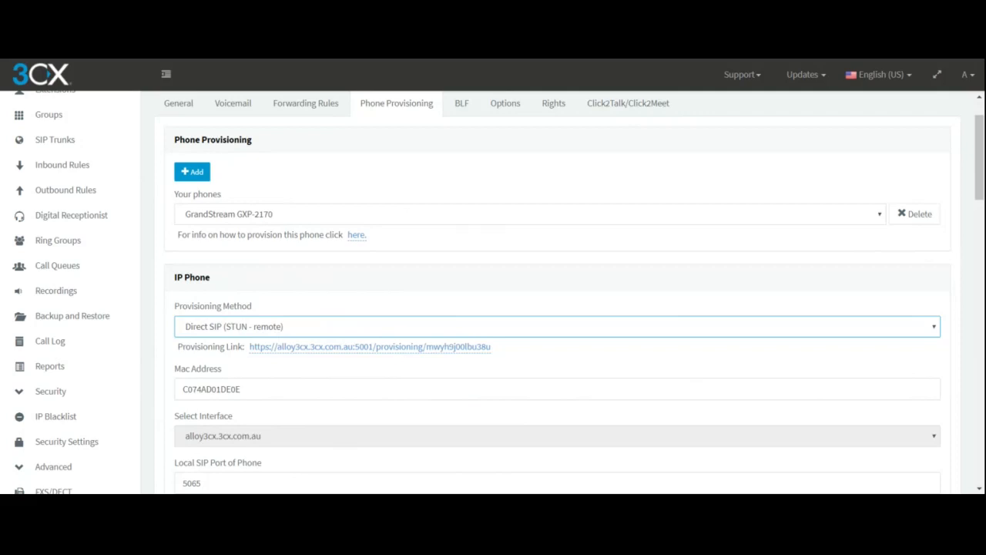
click(354, 389)
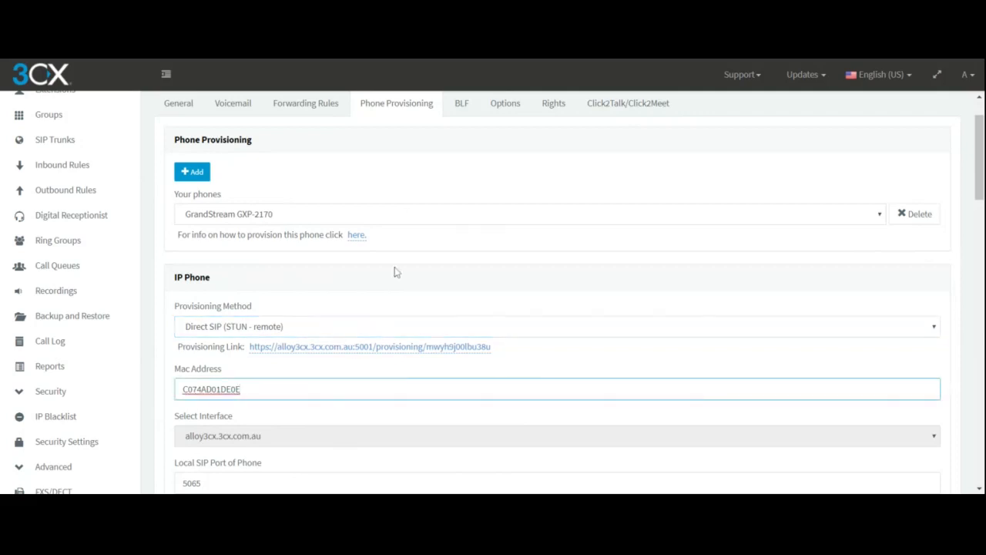
click(708, 60)
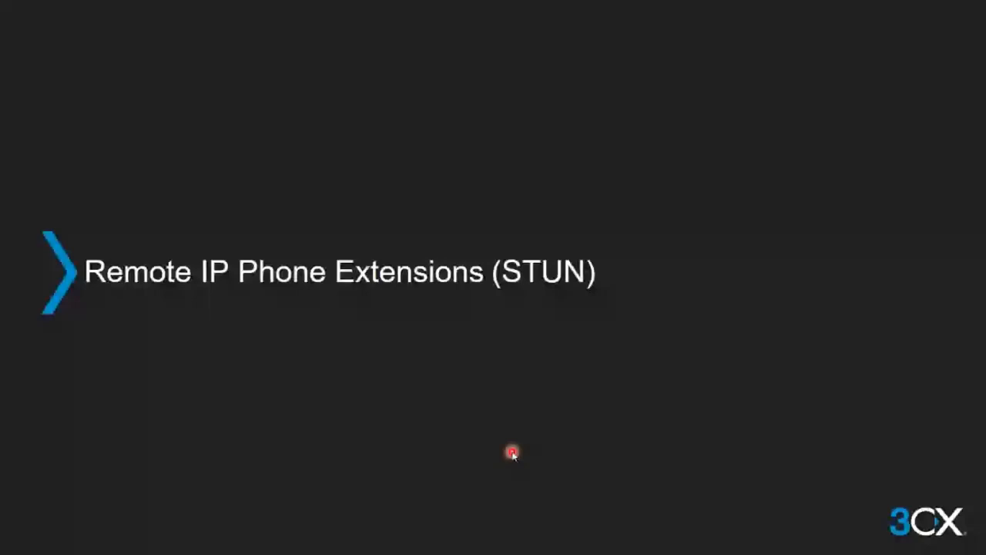
click(513, 453)
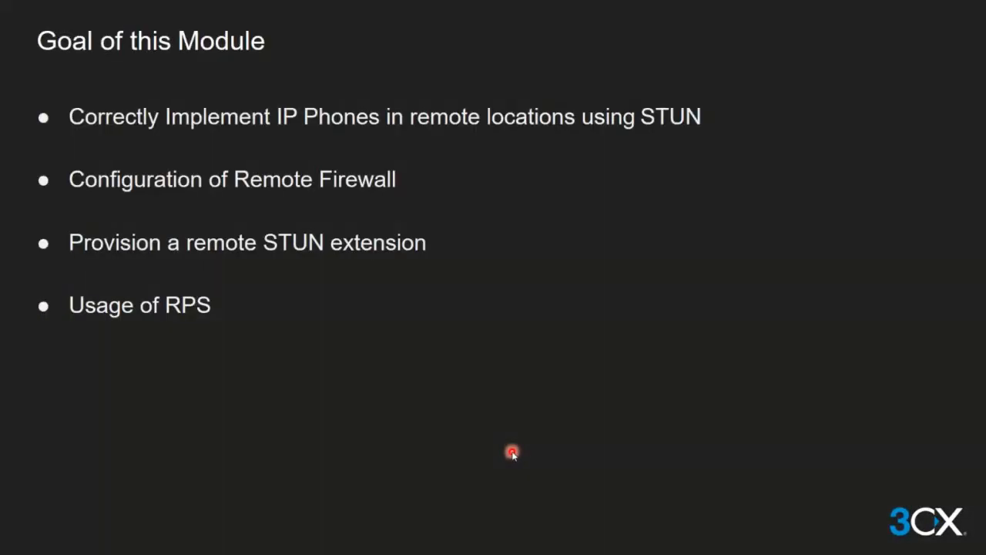
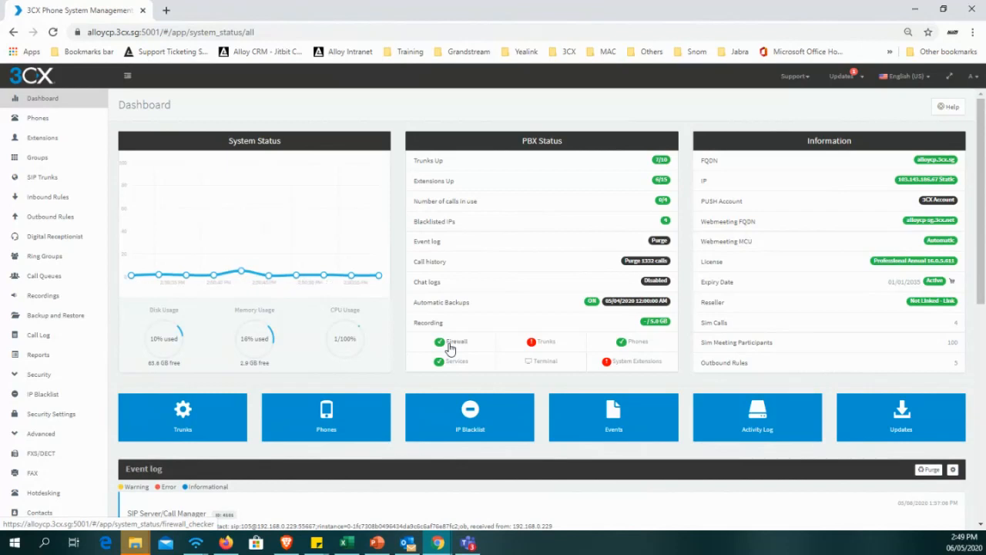
Open the Firewall Check page from the PBX Status section, review its run option, and return to the Dashboard.
click(459, 349)
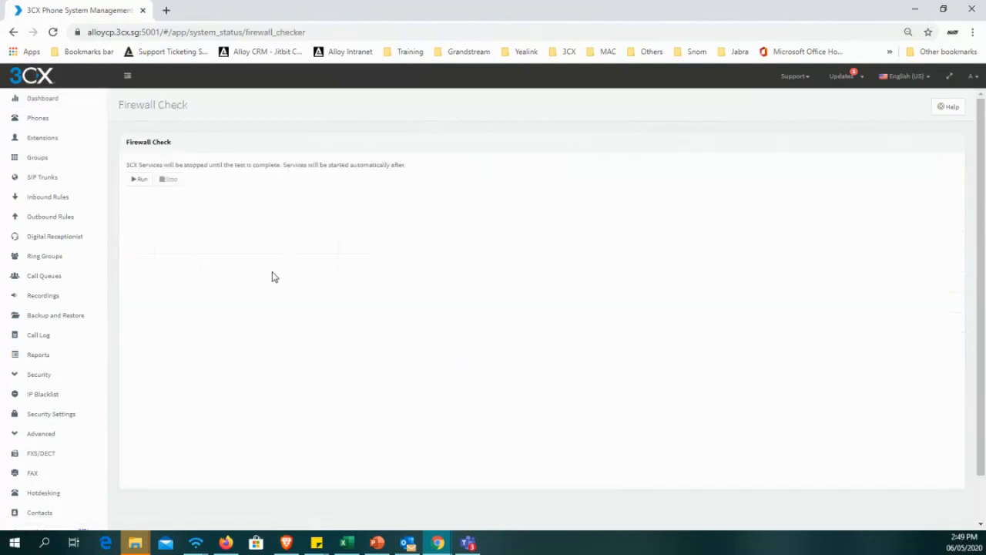
scroll(215, 252, down, 1)
scroll(200, 239, up, 1)
click(67, 99)
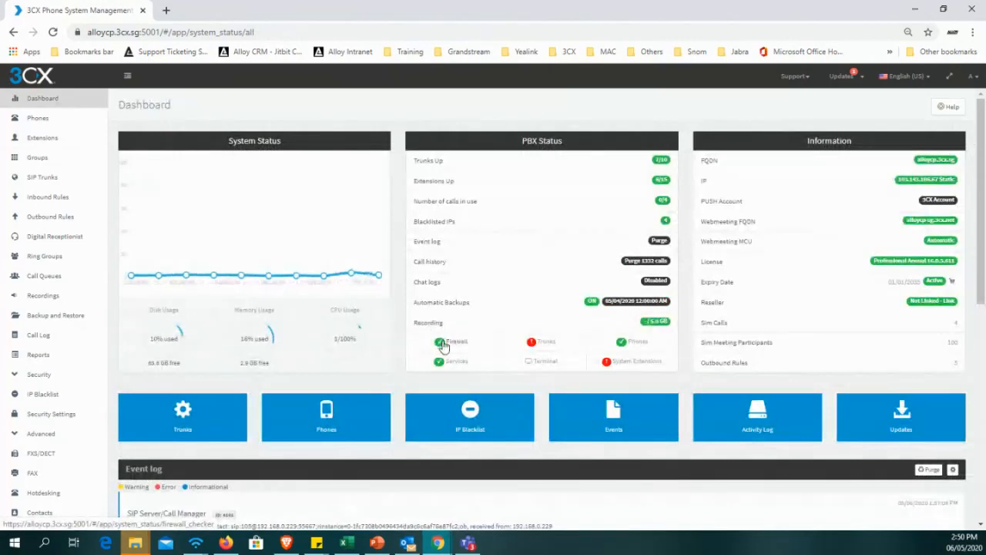
click(471, 343)
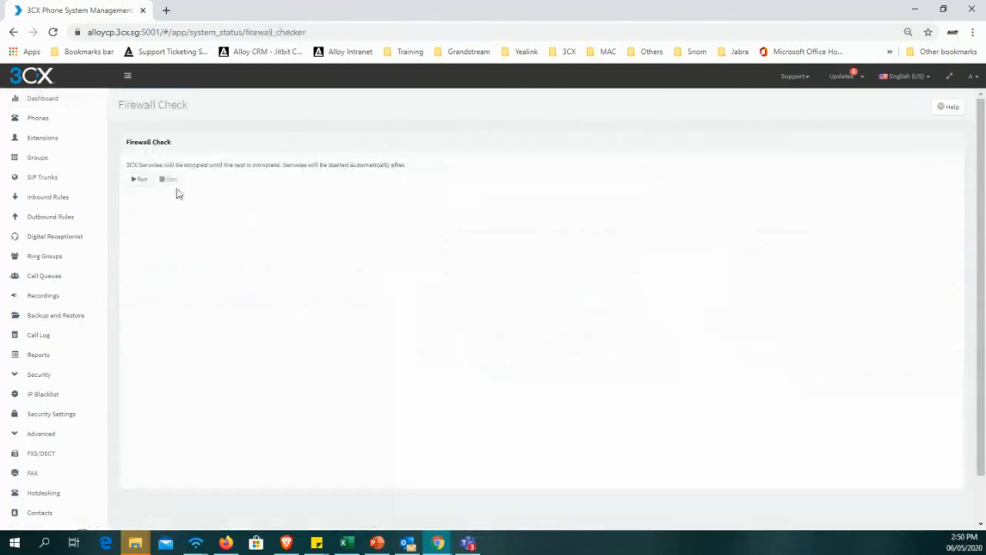
click(54, 108)
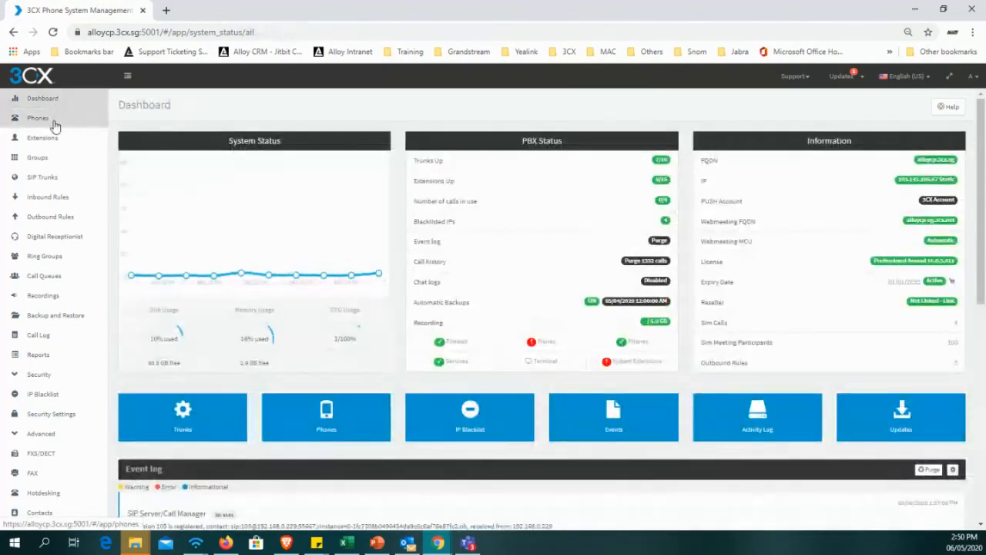
Open the Phones list at default page zoom and select the GrandStream GXP1625 assigned to extension 501.
click(54, 123)
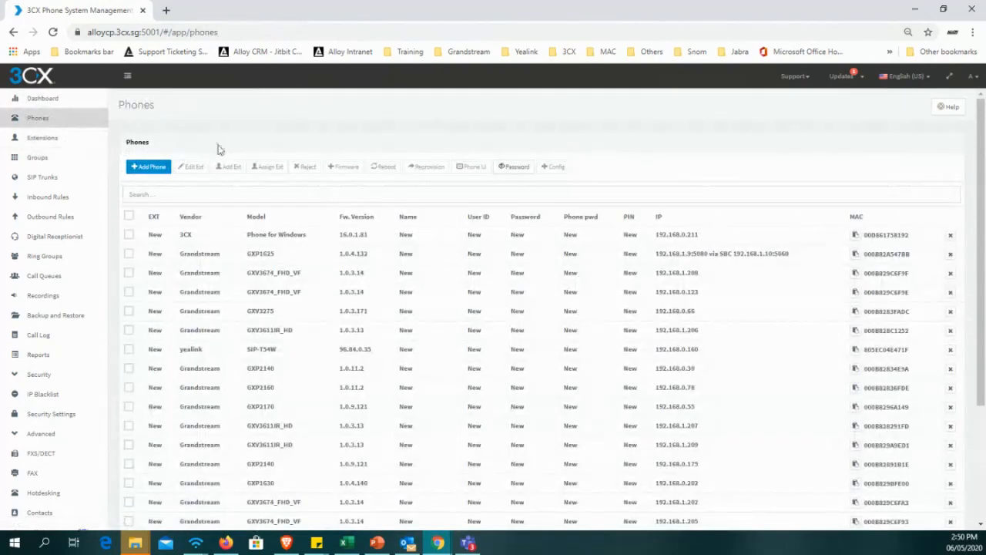
key(ctrl+0)
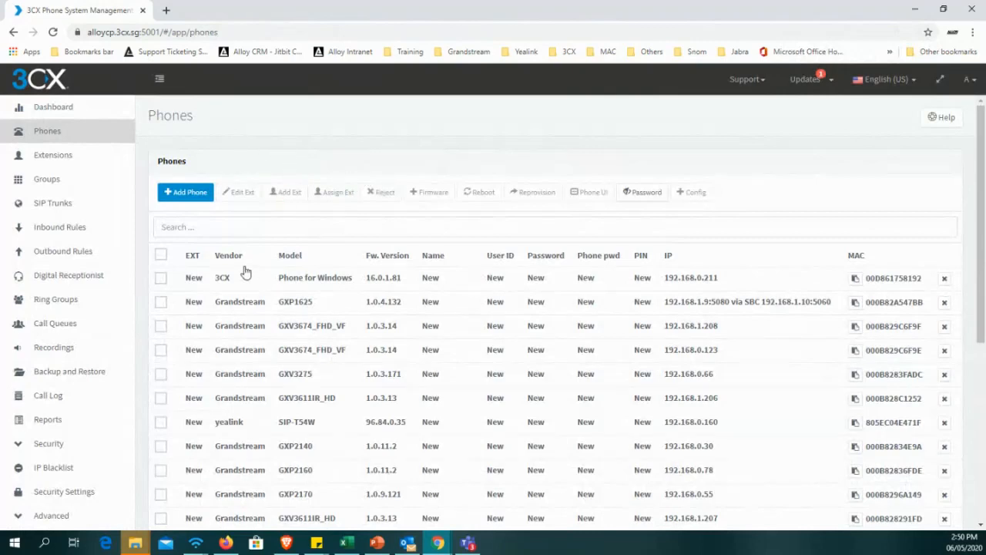
scroll(245, 272, down, 4)
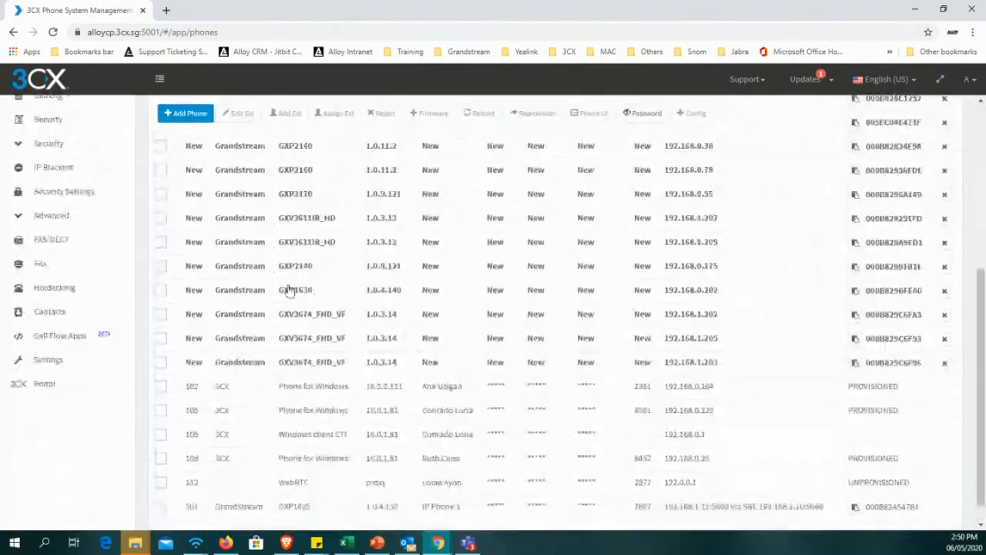
scroll(324, 293, up, 5)
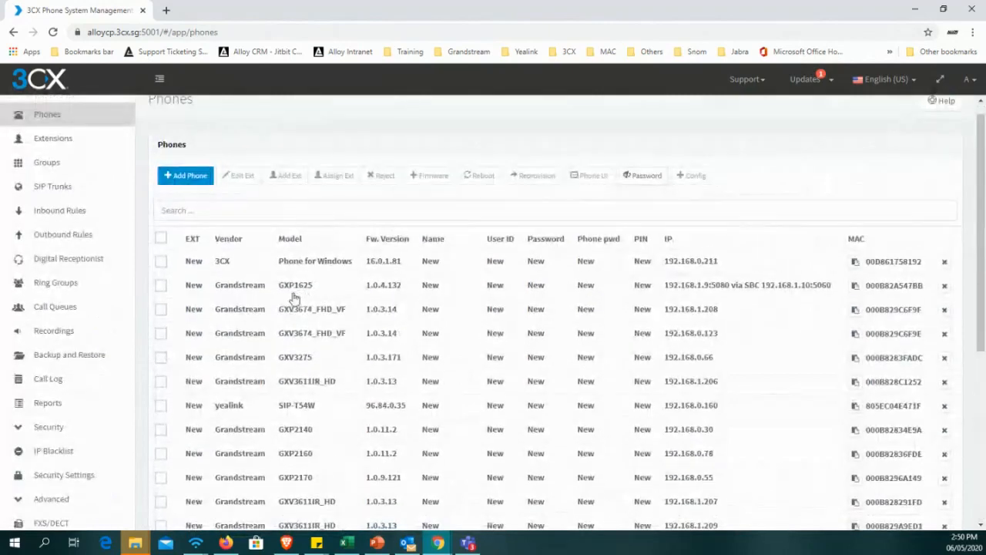
scroll(295, 299, down, 4)
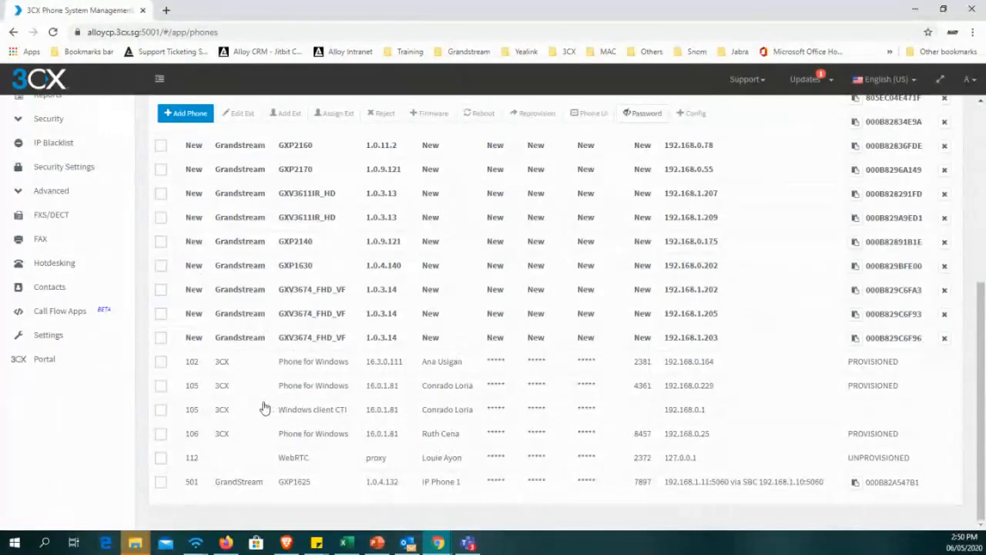
scroll(192, 369, up, 5)
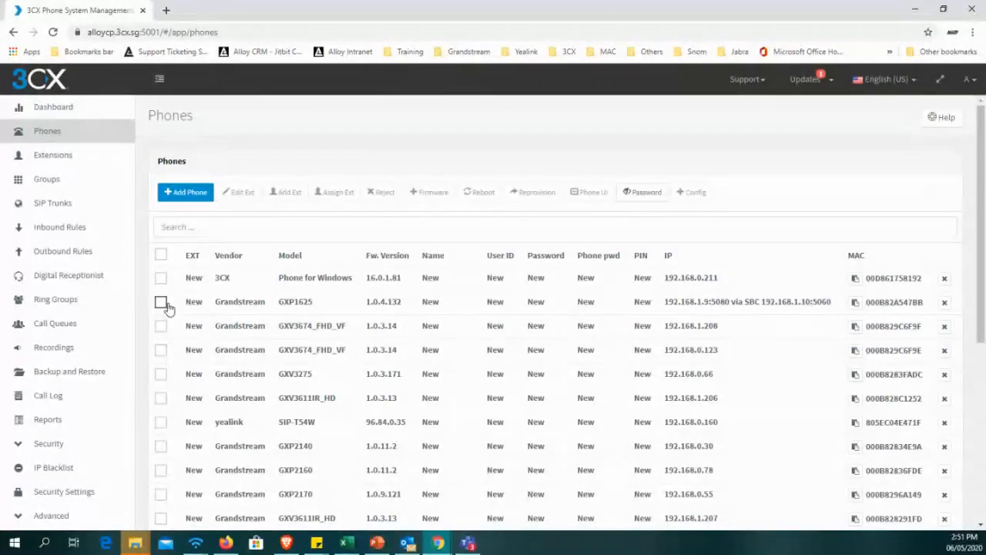
scroll(275, 362, down, 4)
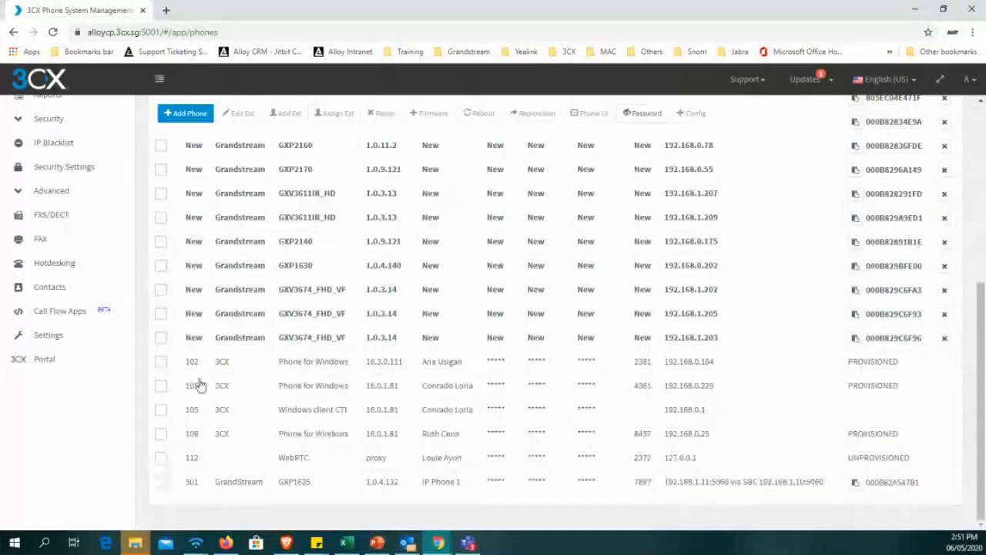
click(160, 483)
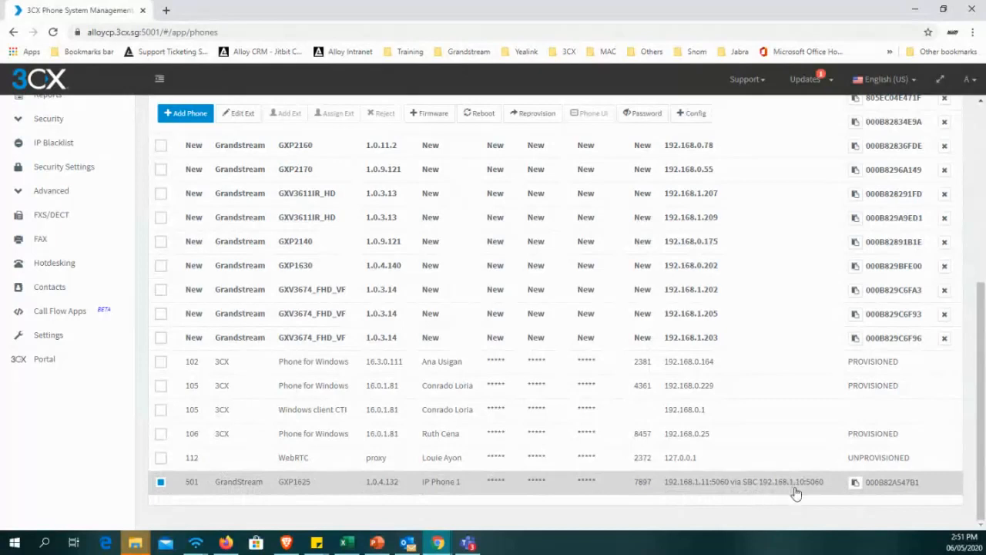
Open the SIP Trunks list, bring up the Add SBC form to reveal its password, and cancel without adding anything.
scroll(675, 489, up, 5)
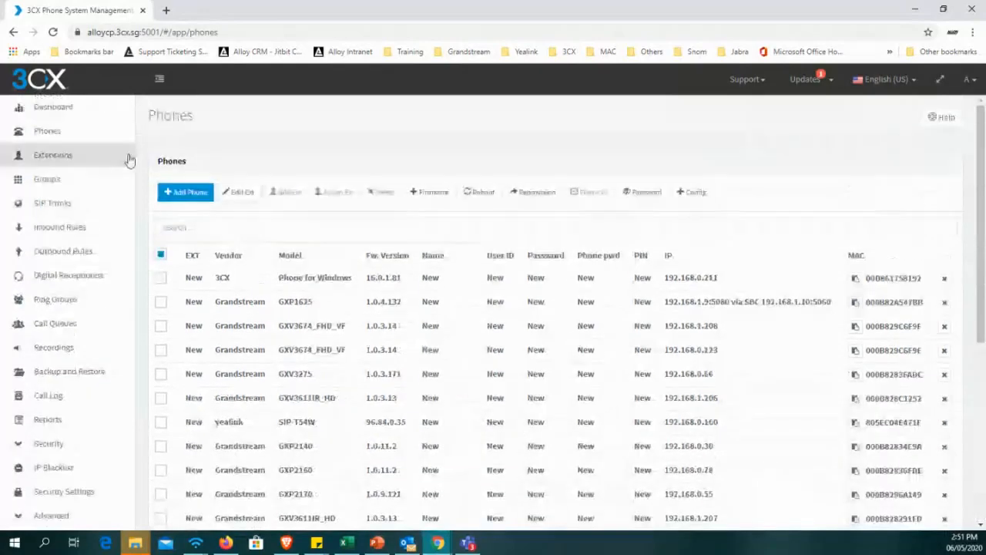
click(73, 205)
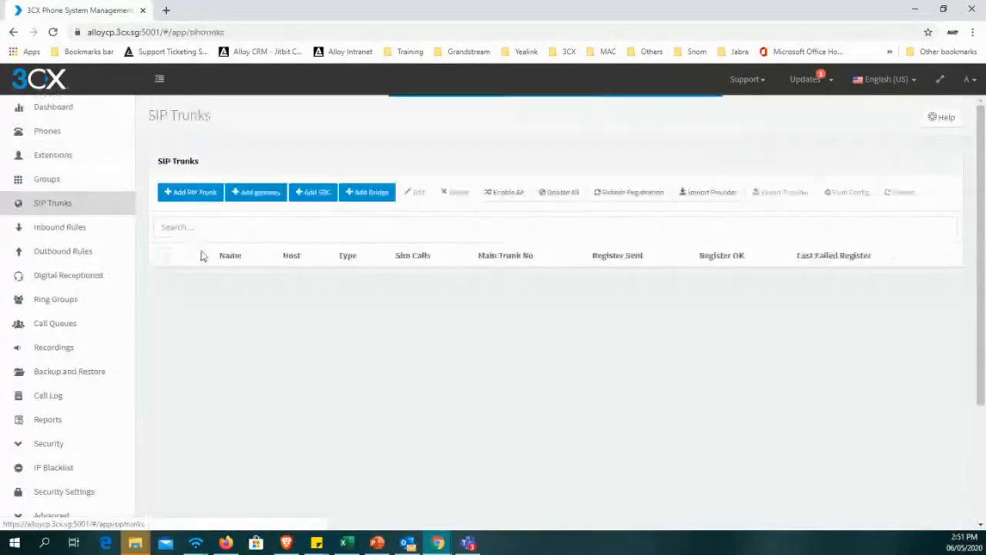
scroll(250, 343, down, 3)
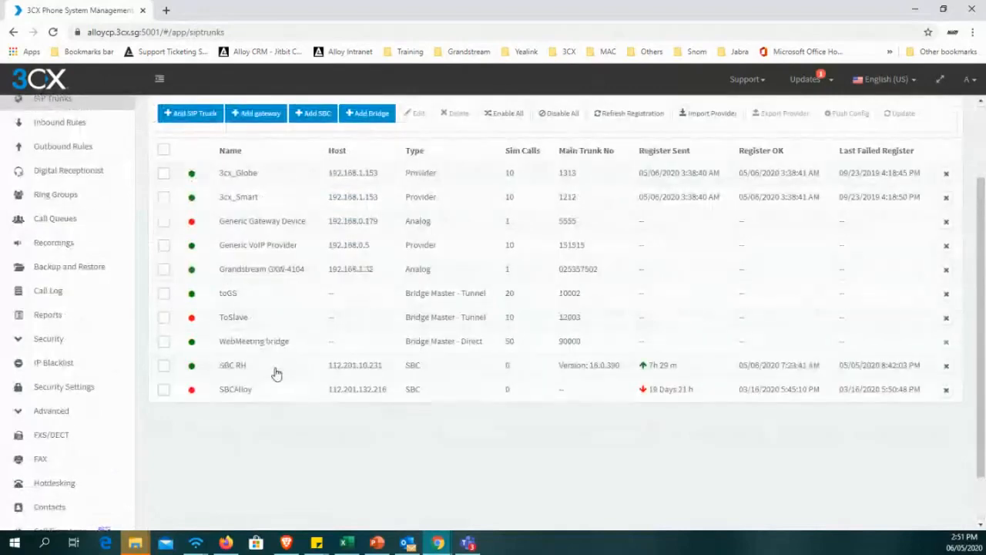
scroll(276, 373, up, 3)
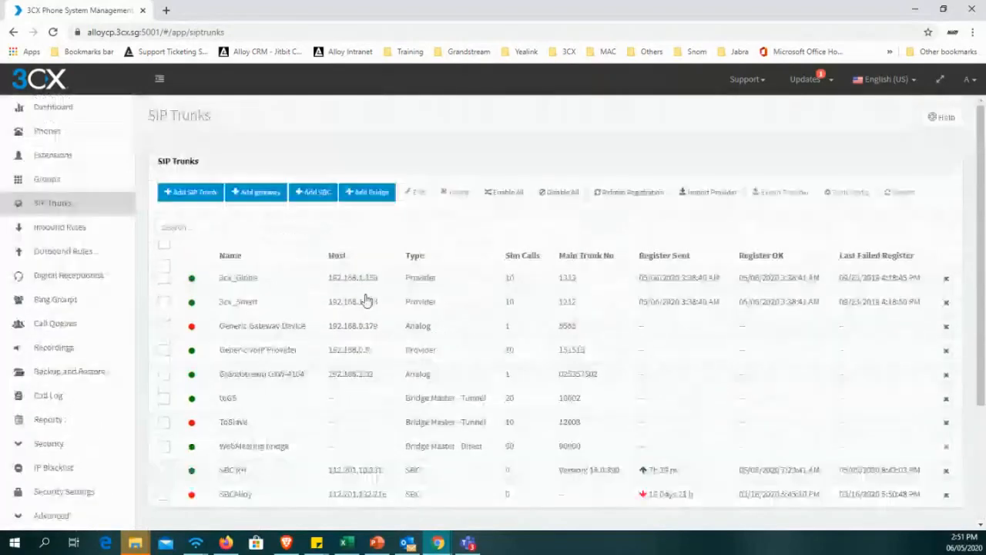
scroll(362, 293, down, 2)
click(315, 115)
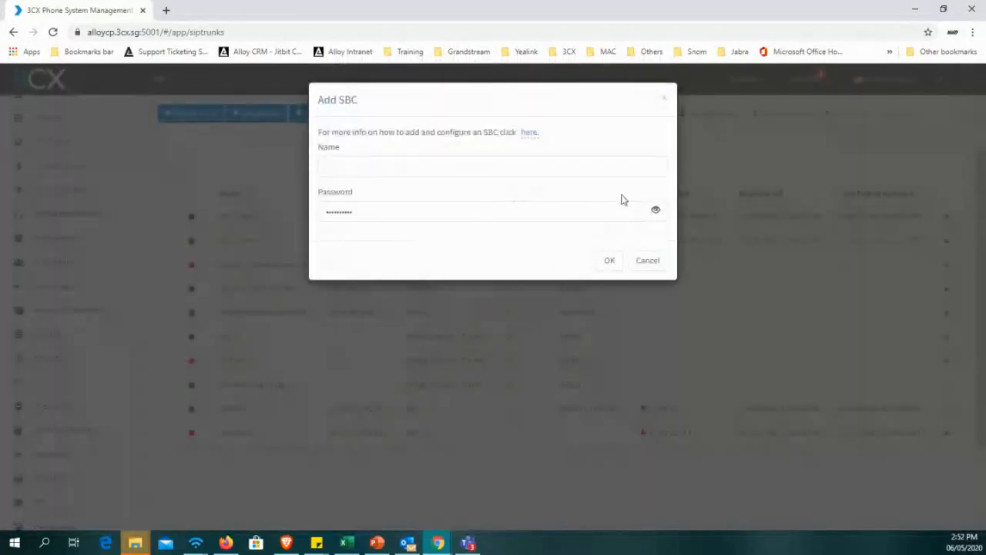
click(656, 210)
click(650, 259)
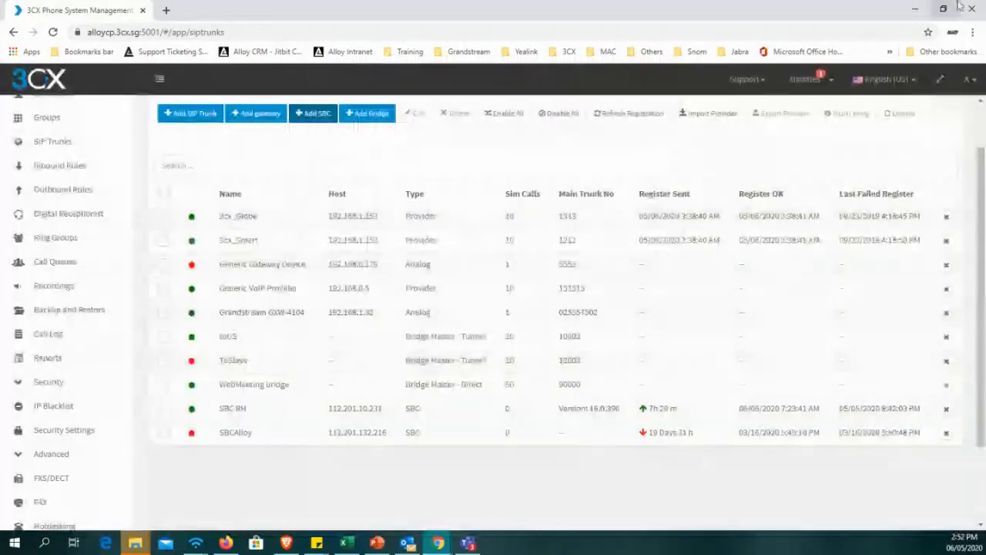
Show the 3CXSBC16 installer on the Windows desktop, and return to the maximized SIP Trunks browser window.
click(943, 8)
click(684, 16)
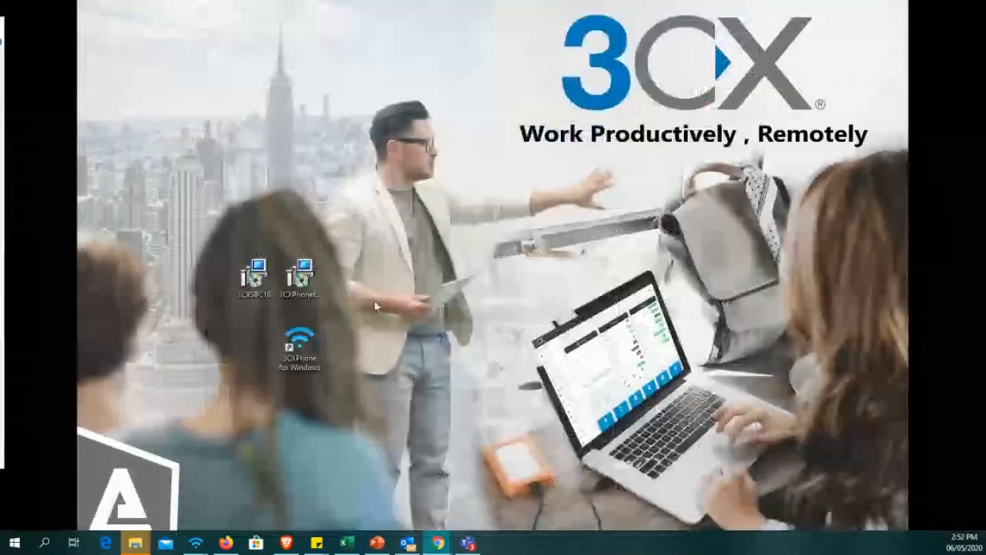
drag(278, 238, 278, 237)
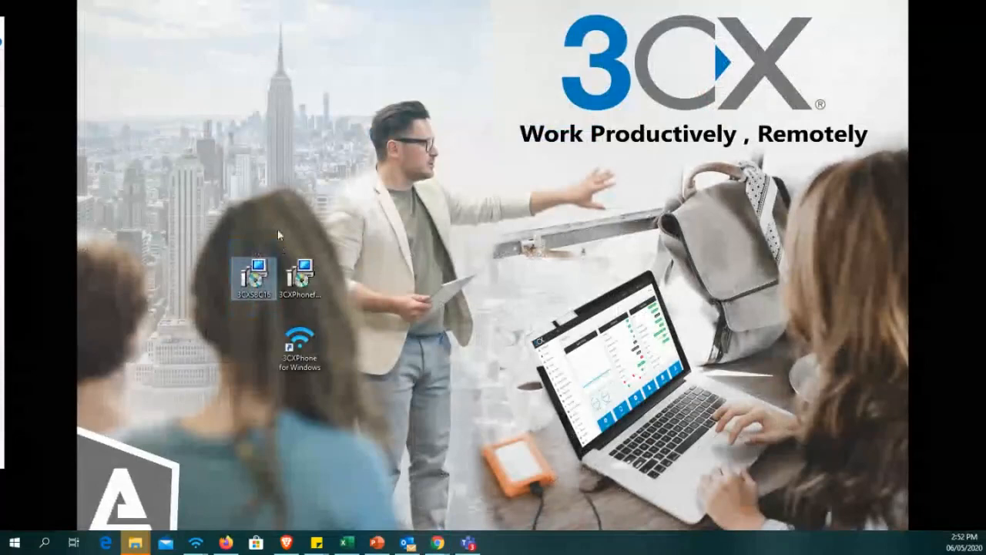
click(294, 185)
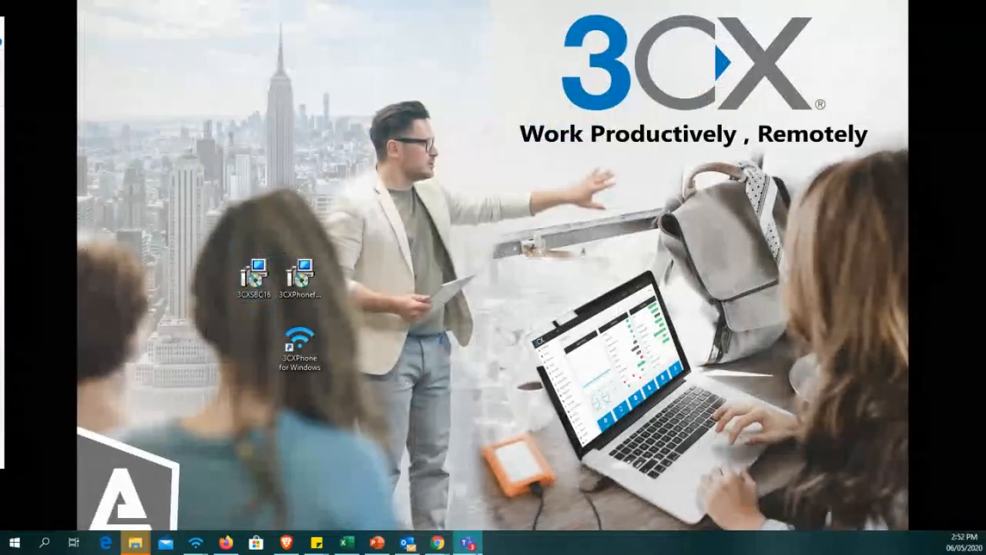
mouse_move(437, 543)
click(462, 470)
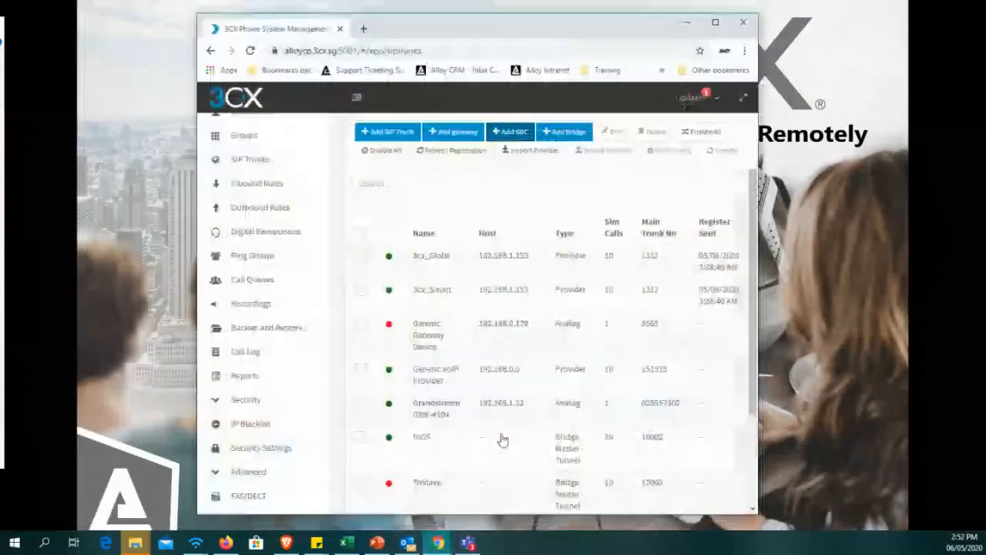
click(715, 22)
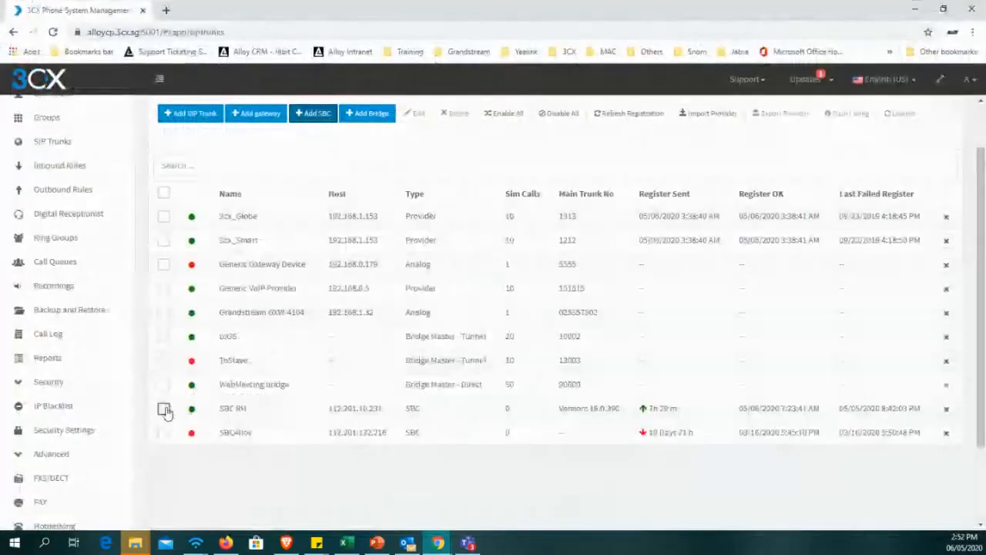
Select the SBC RH entry in the SIP Trunks list and examine its version and registration status.
click(164, 410)
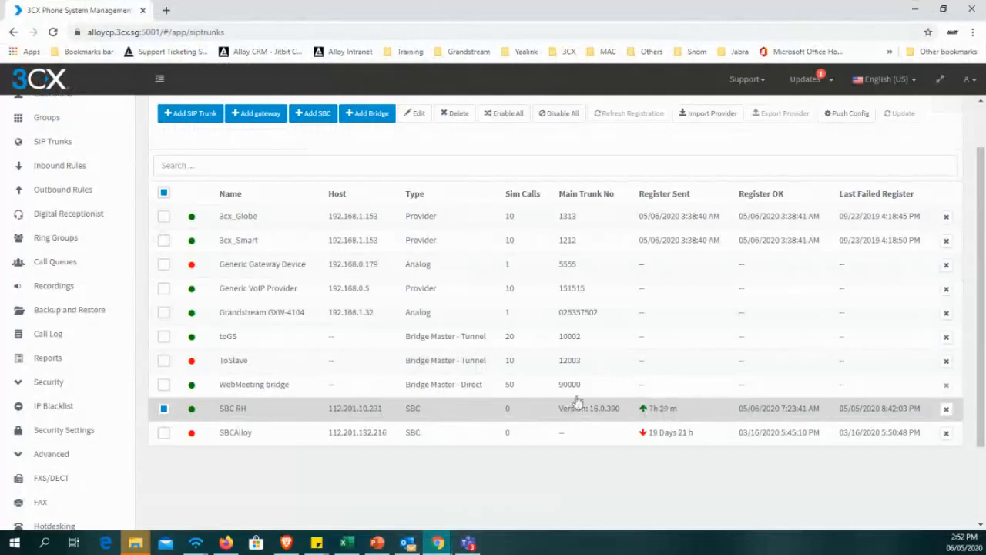
scroll(363, 412, up, 1)
scroll(420, 455, down, 1)
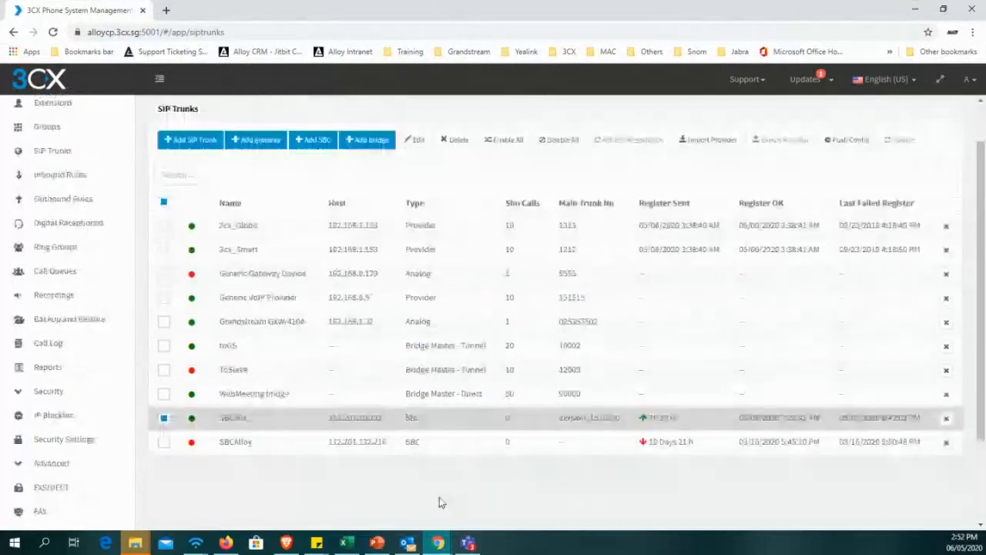
scroll(493, 505, up, 1)
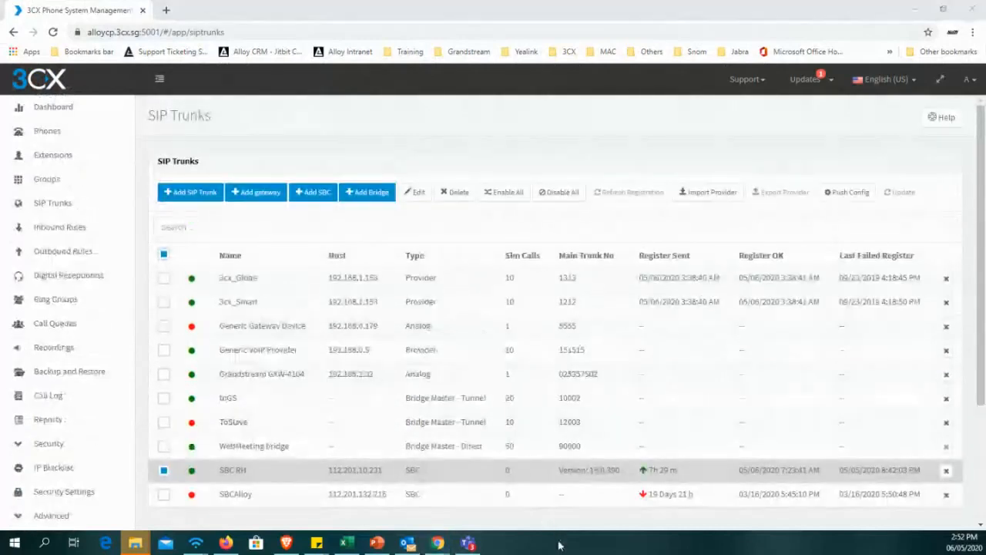
Open Windows Task Manager, check the 3CXSBC service in its list of services, and minimize the window.
right_click(559, 537)
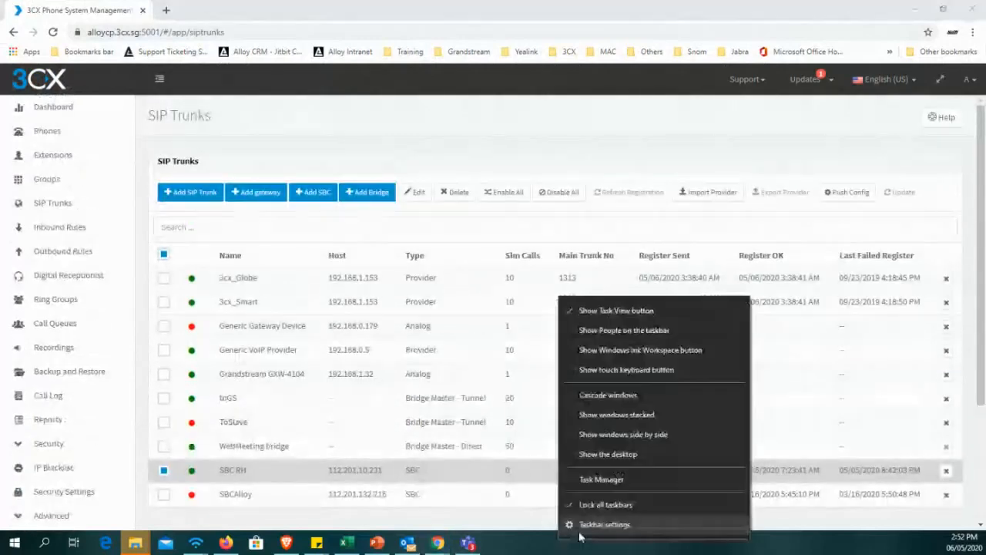
click(606, 481)
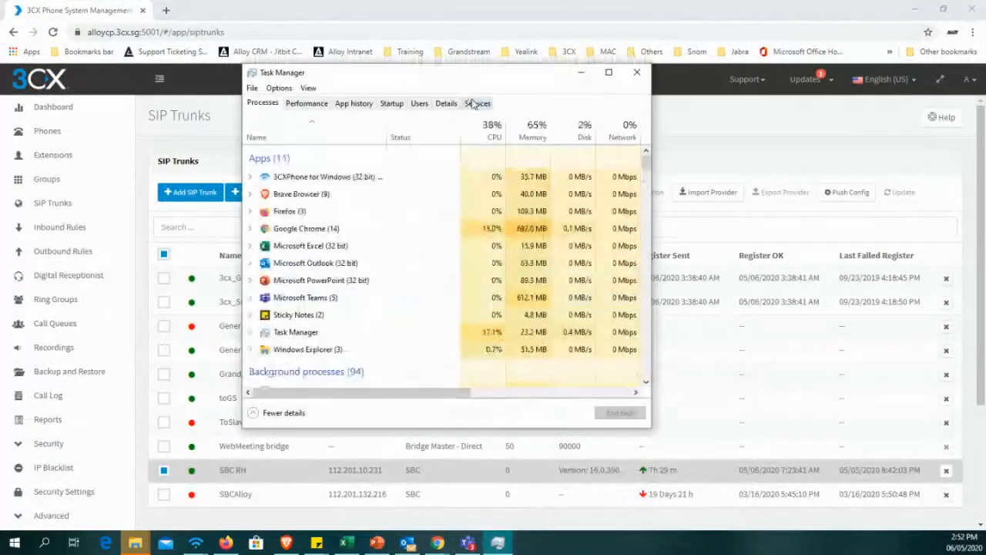
click(473, 103)
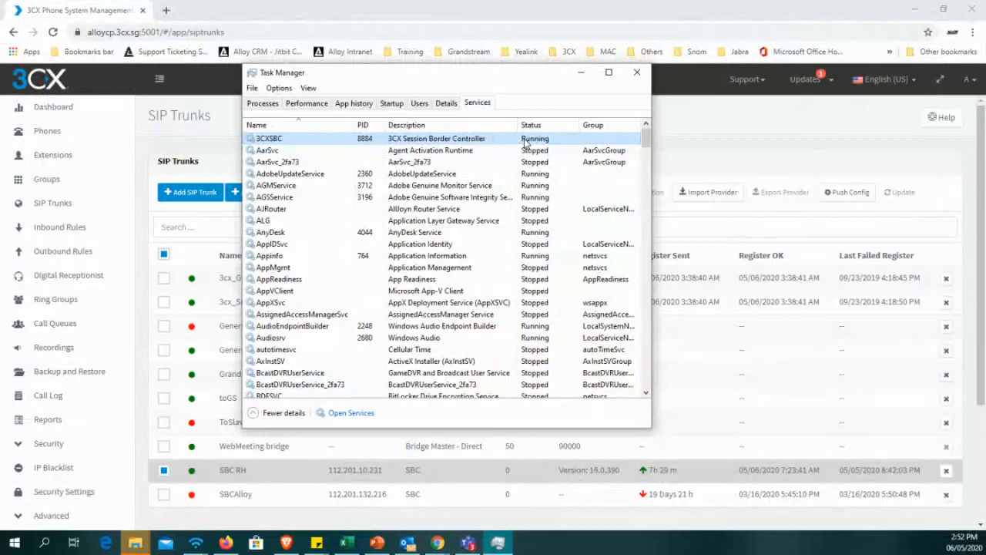
click(582, 74)
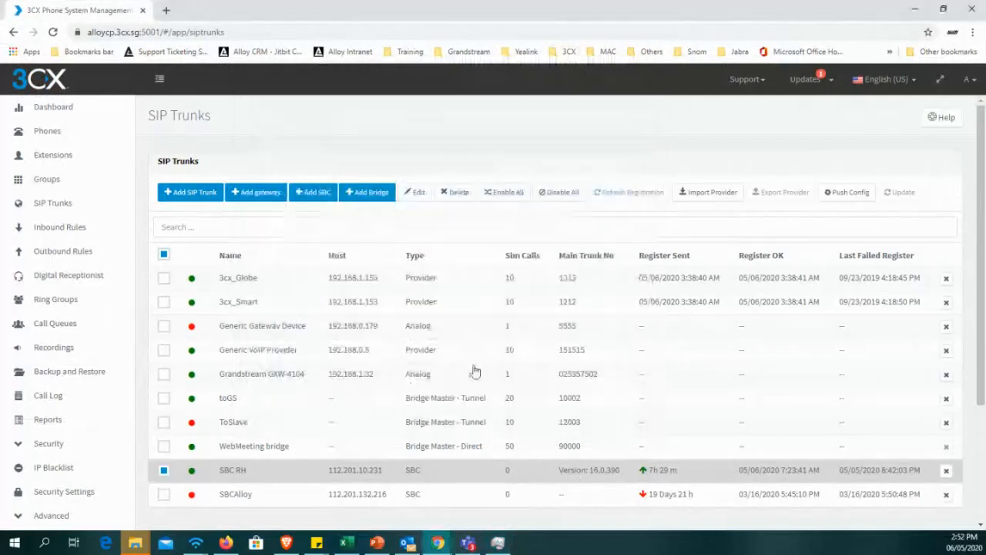
Return to the Phones list and look through the new and provisioned phones, including those reached via the SBC.
scroll(475, 371, down, 1)
scroll(463, 393, down, 1)
scroll(434, 418, up, 2)
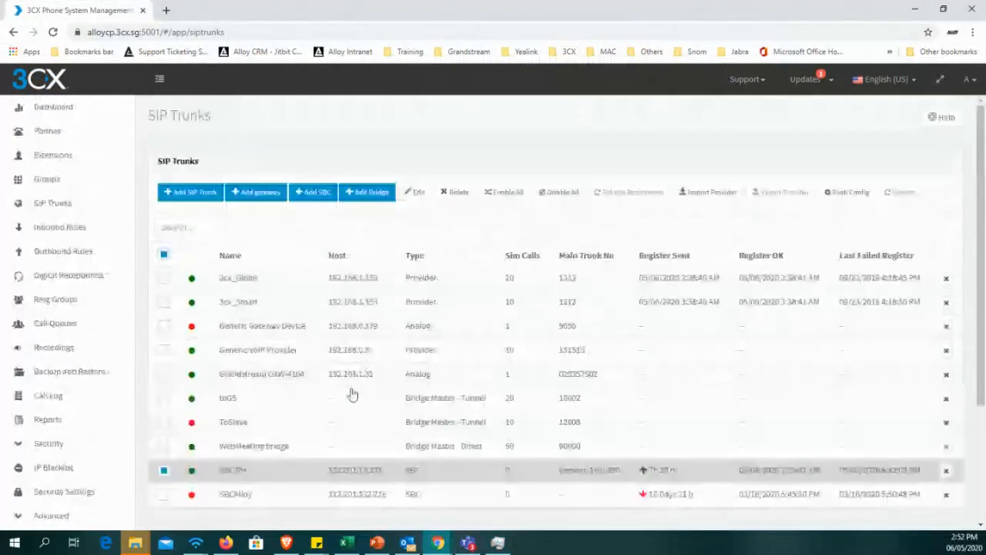
click(66, 138)
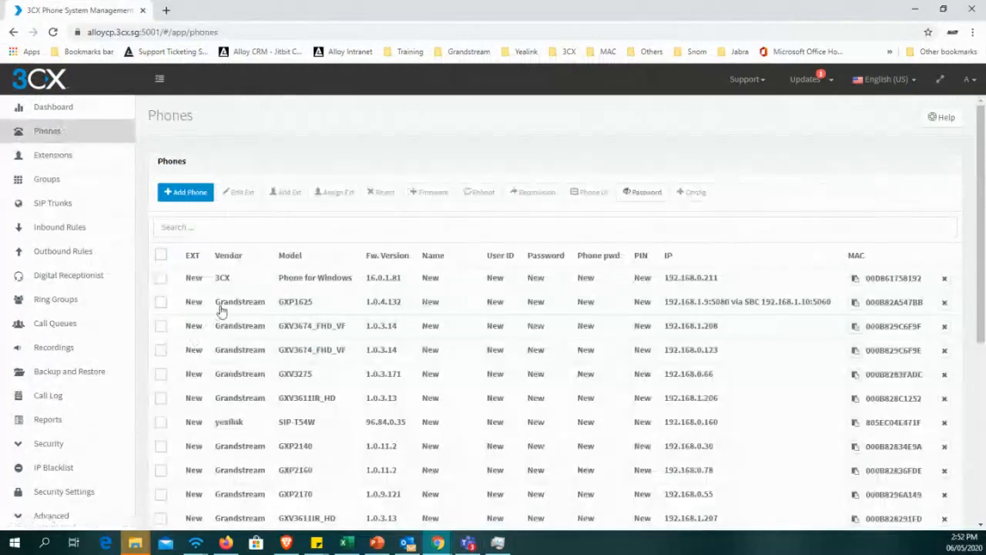
scroll(242, 327, down, 3)
scroll(243, 337, down, 3)
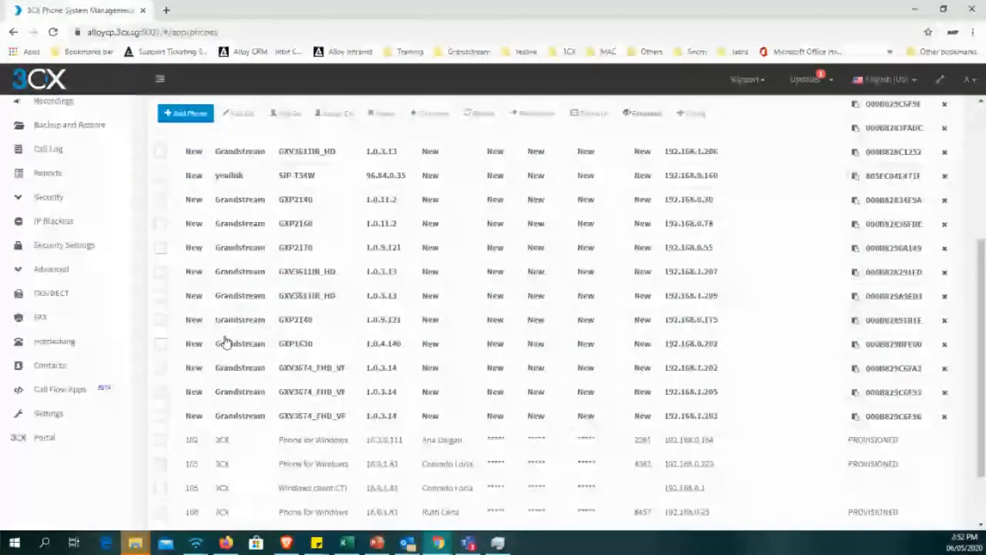
scroll(224, 344, up, 2)
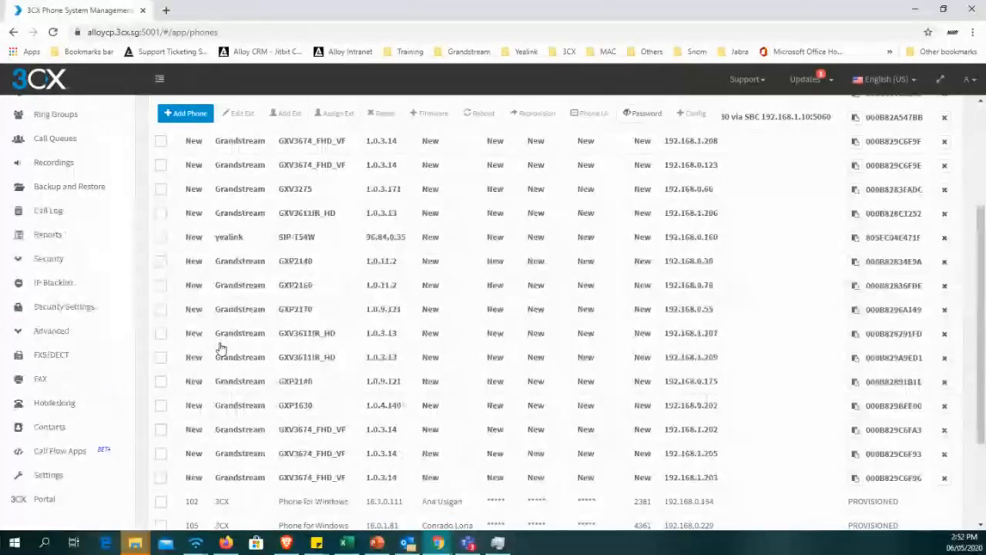
scroll(194, 396, up, 1)
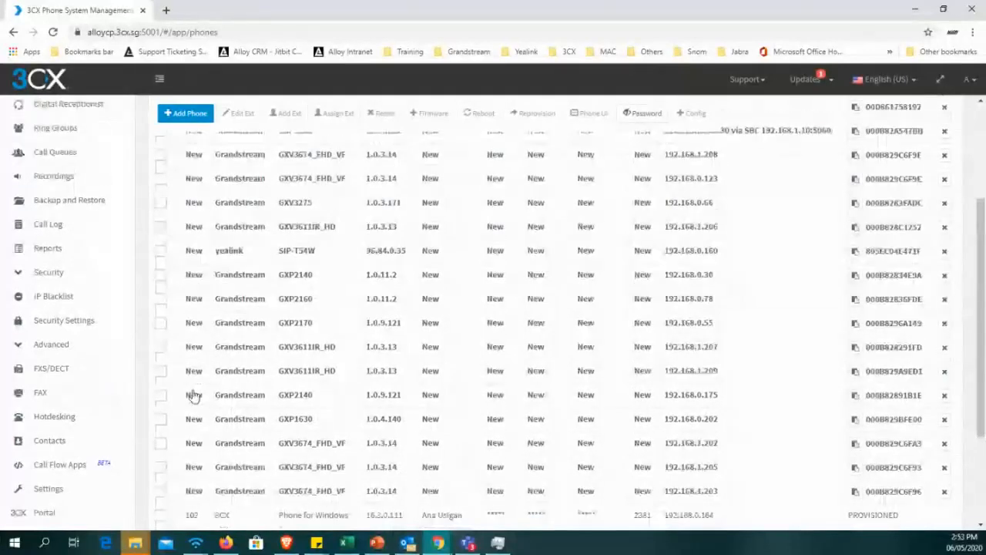
scroll(194, 396, up, 1)
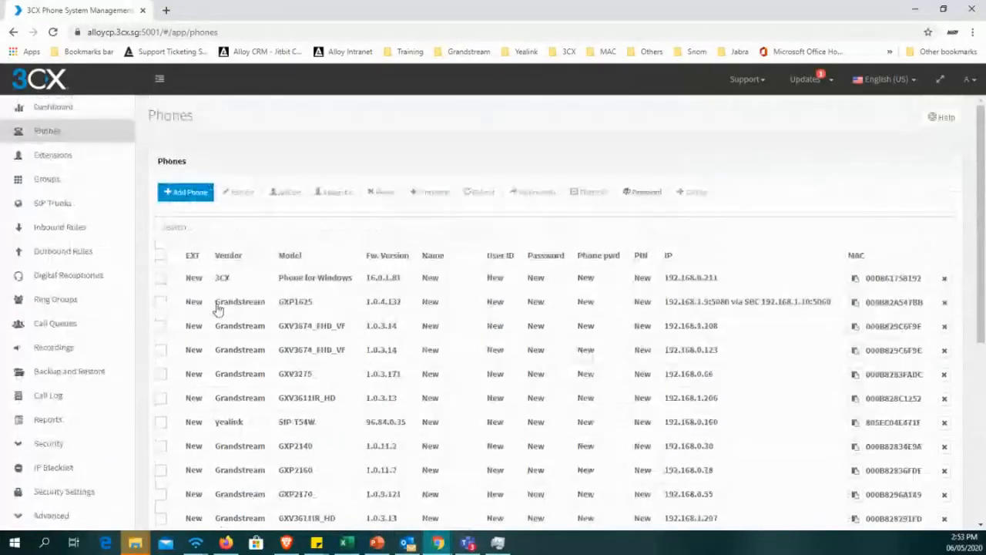
click(308, 308)
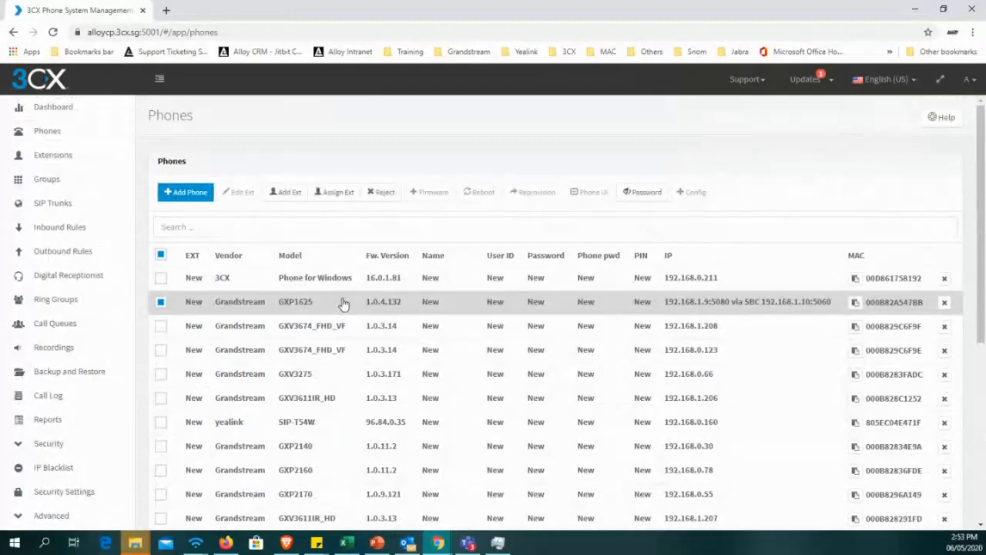
click(337, 194)
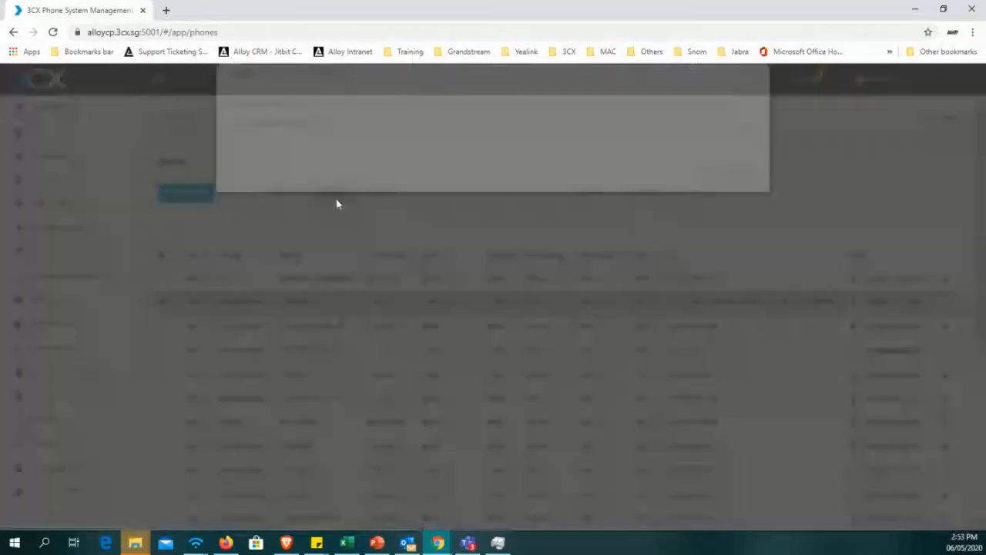
click(358, 152)
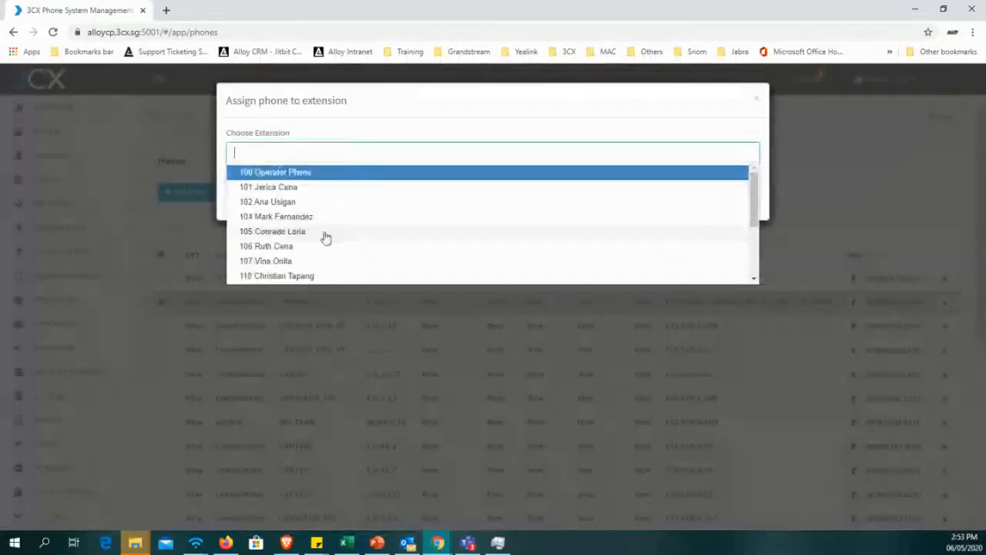
scroll(324, 236, down, 3)
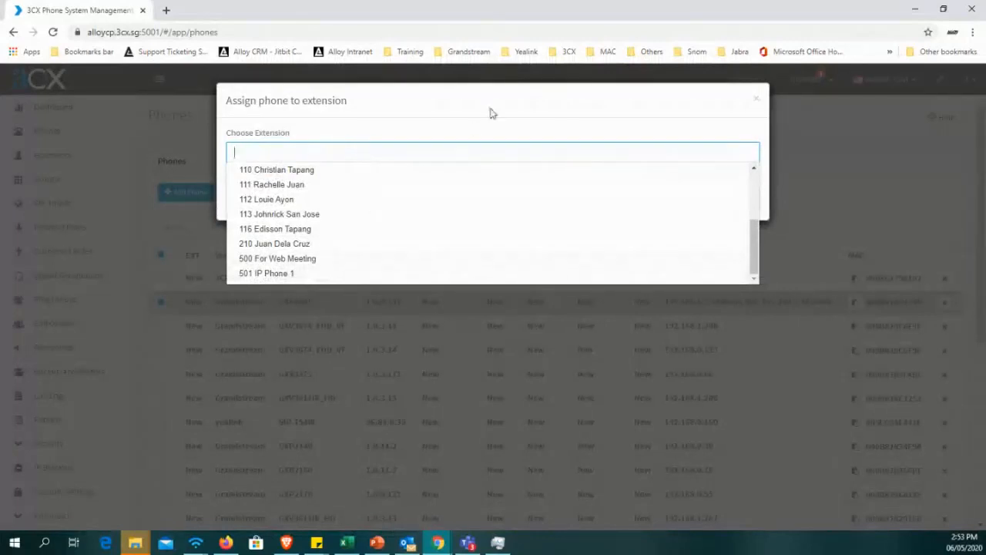
click(484, 120)
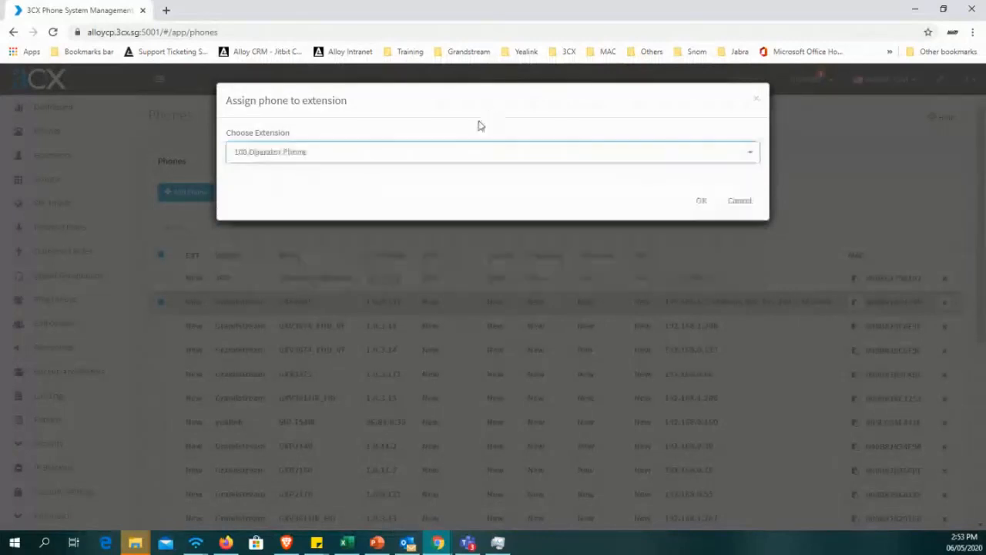
click(738, 201)
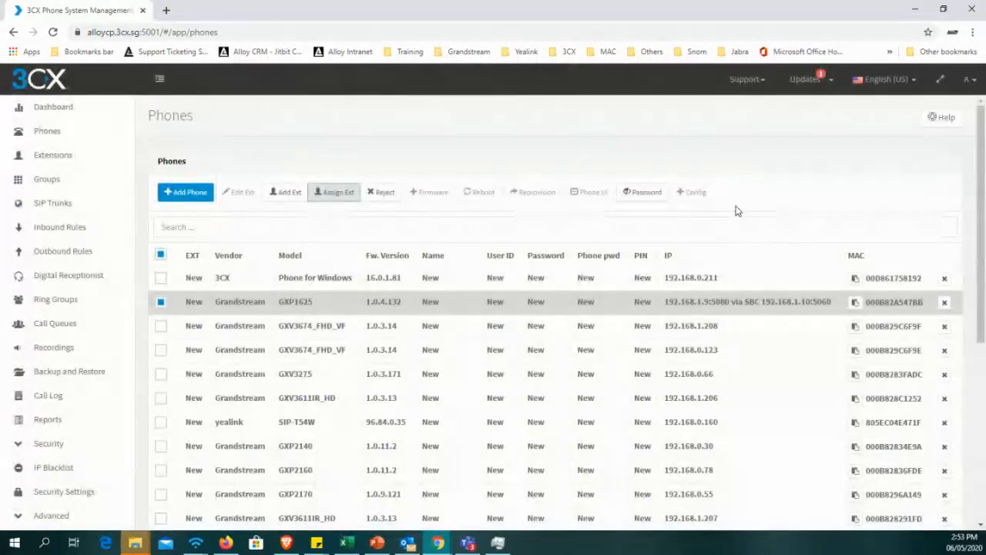
Open the Extensions list and examine the existing IP Phone 1 extension, number 501.
click(93, 110)
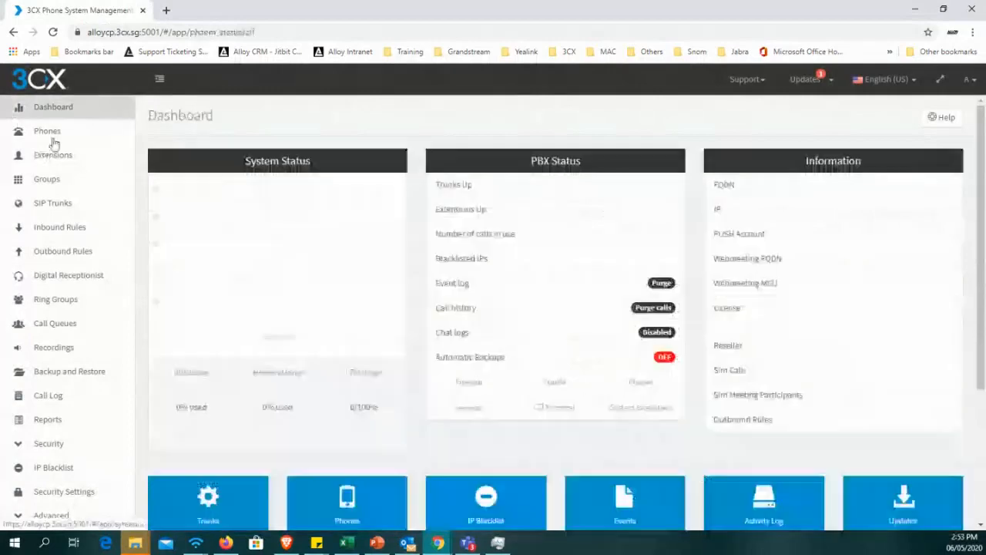
click(46, 161)
scroll(249, 311, down, 4)
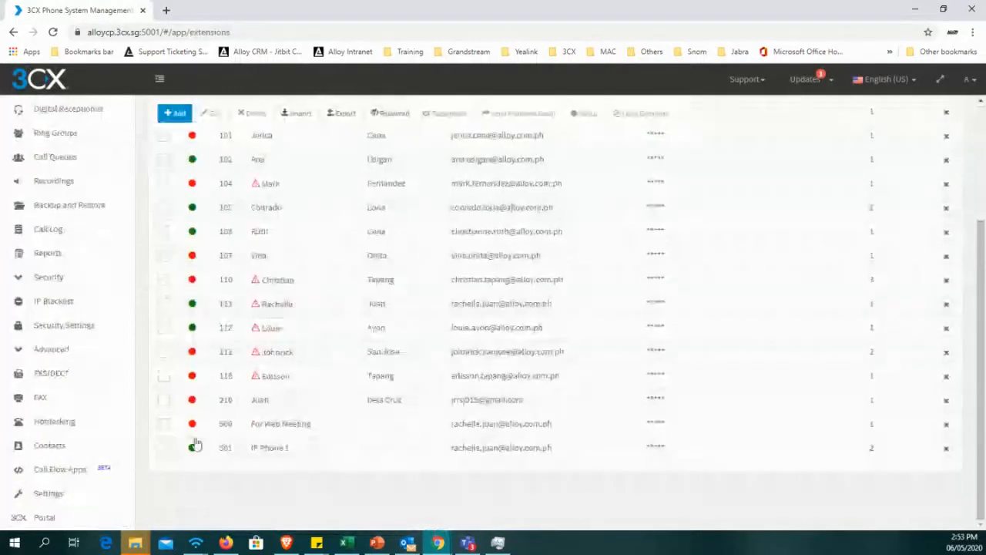
click(164, 448)
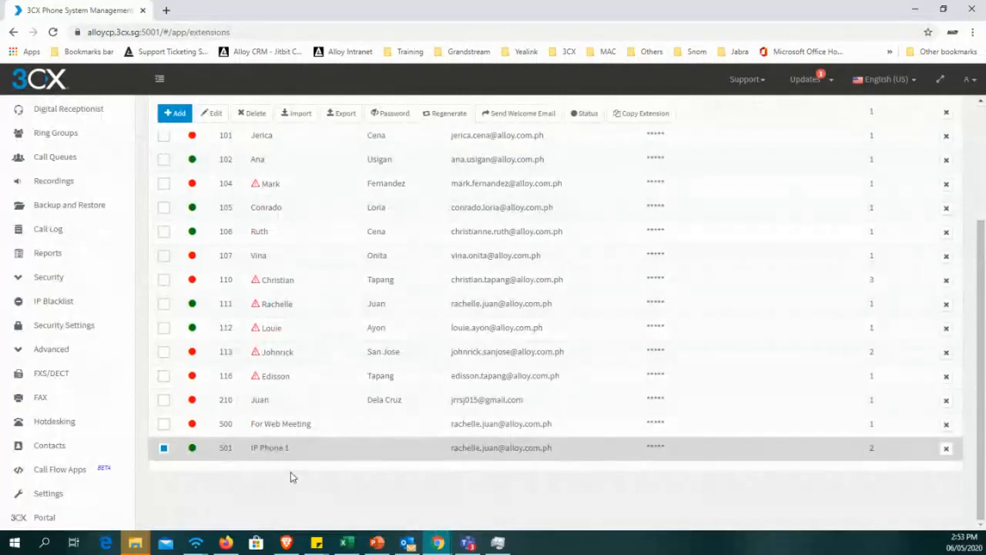
scroll(352, 367, up, 3)
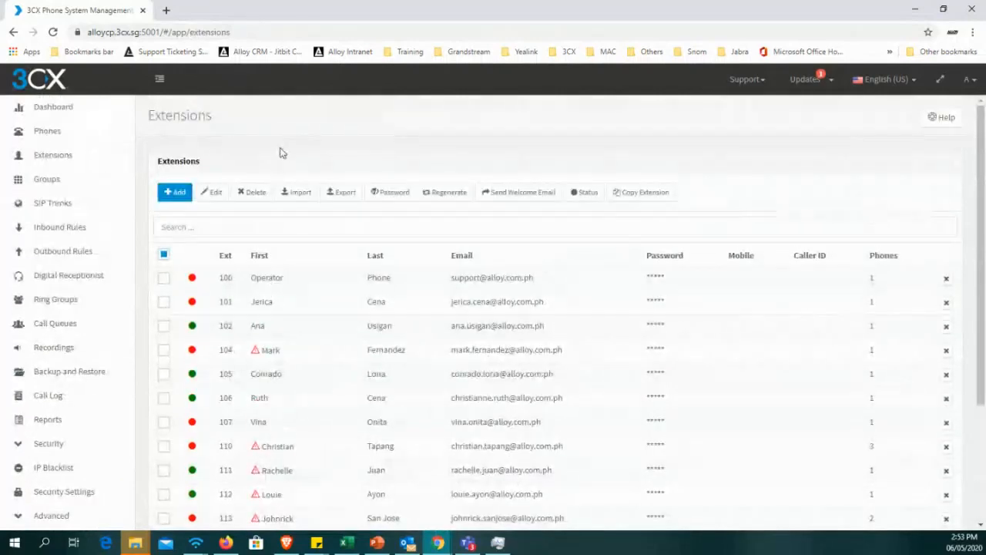
Start a new extension and set its extension number to 502.
click(171, 194)
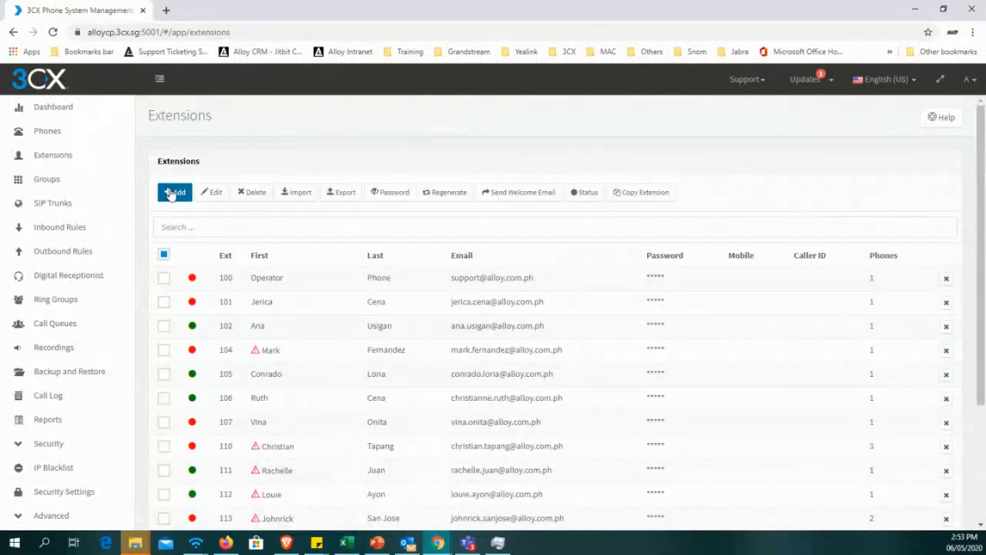
click(171, 192)
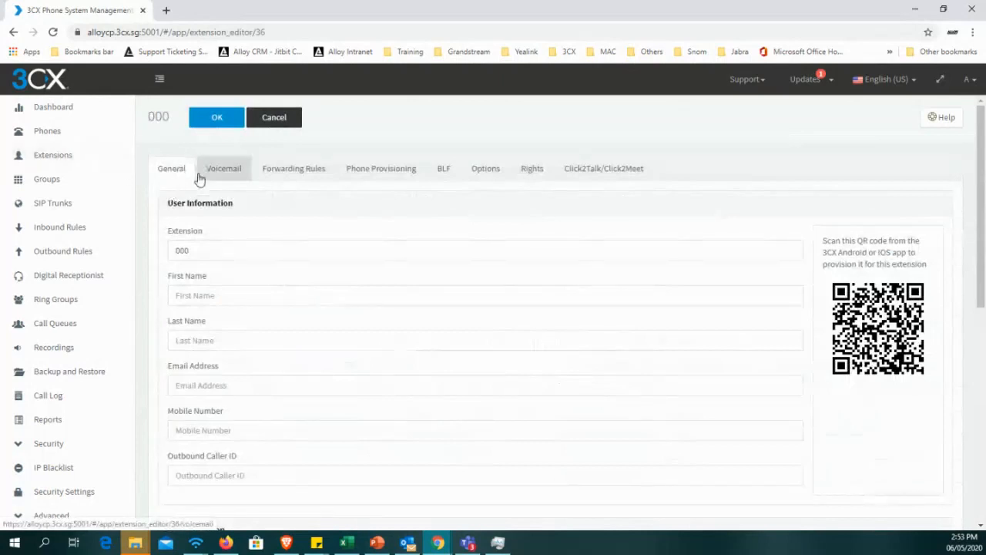
drag(206, 250, 154, 252)
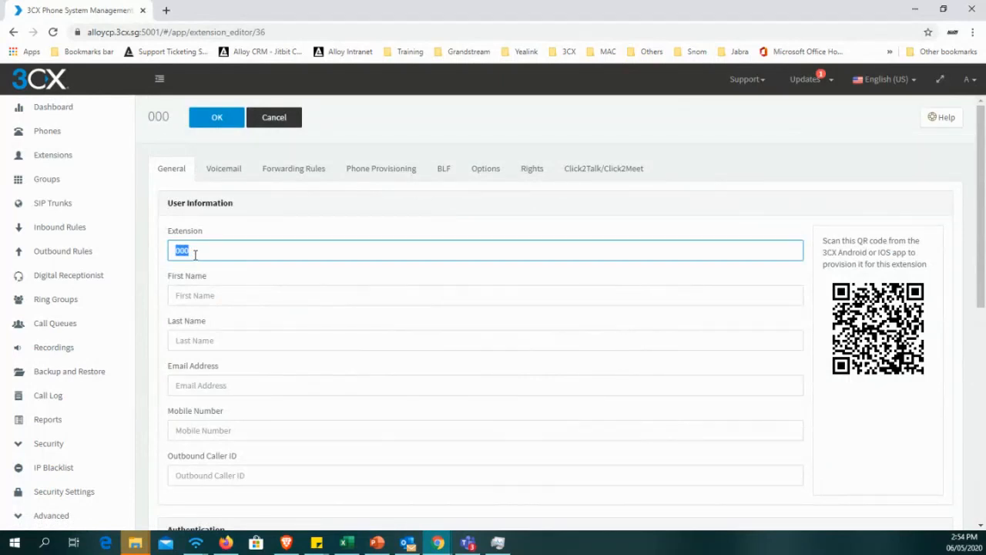
text(502)
Fill in the extension's First Name with the user's first name followed by " - IP Phone 2".
click(204, 290)
text(Rac)
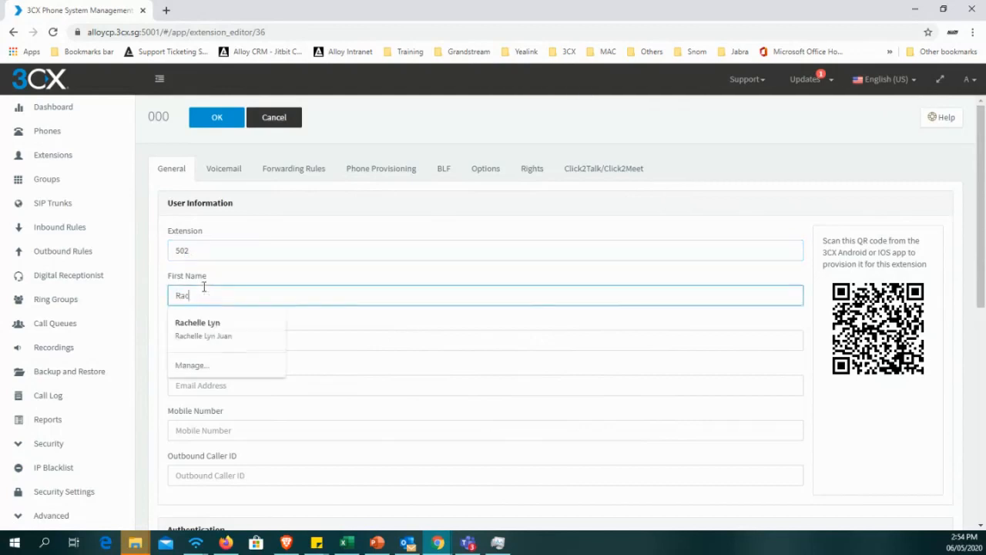
text(helle - ipho)
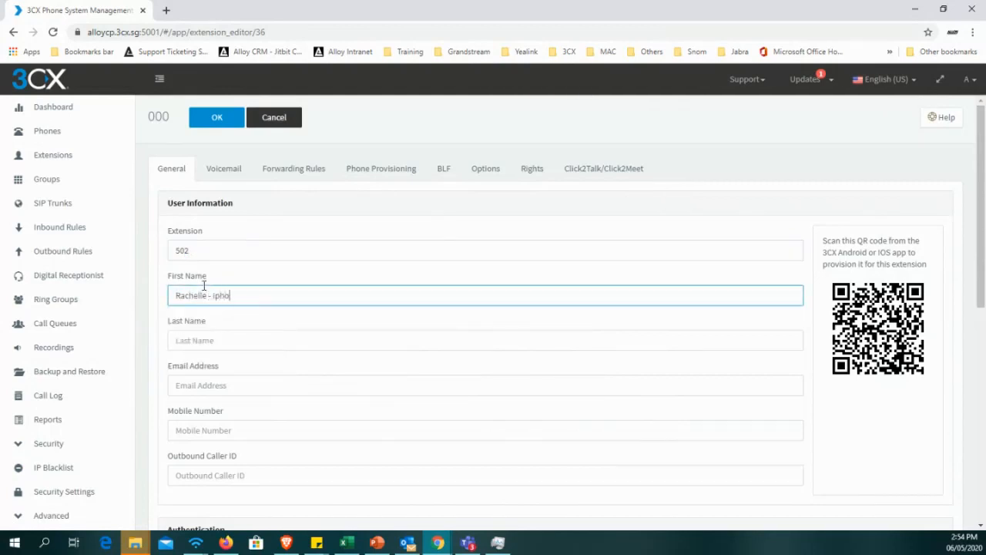
key(BackSpace)
key(BackSpace)
key(BackSpace)
key(BackSpace)
text(IP Phone 2)
click(261, 375)
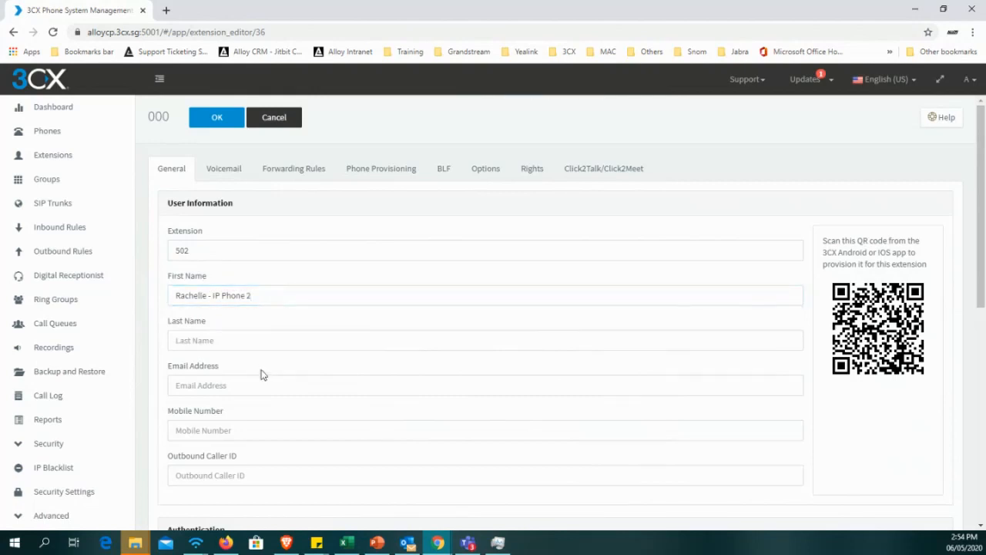
Fill in the new extension's email address with the user's work e-mail.
scroll(260, 375, down, 1)
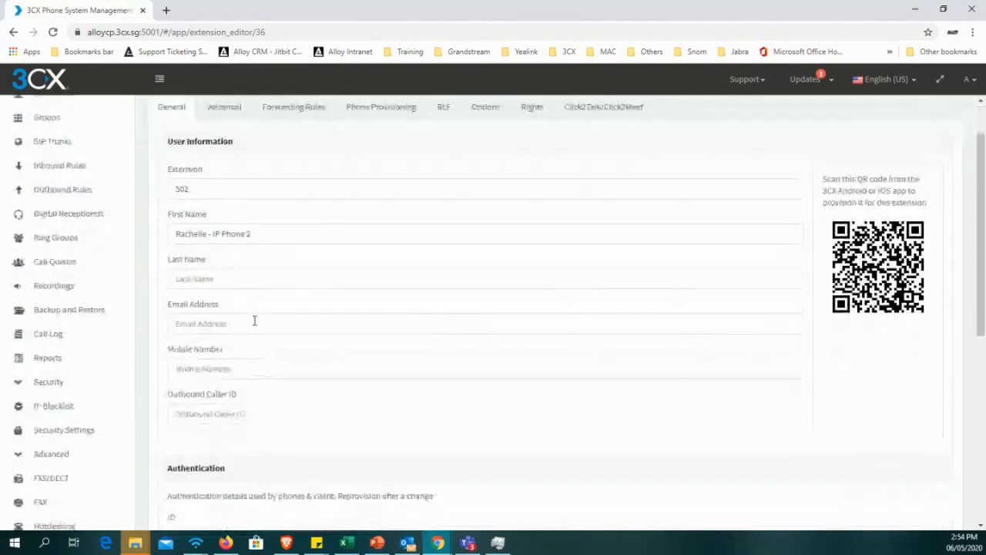
click(251, 322)
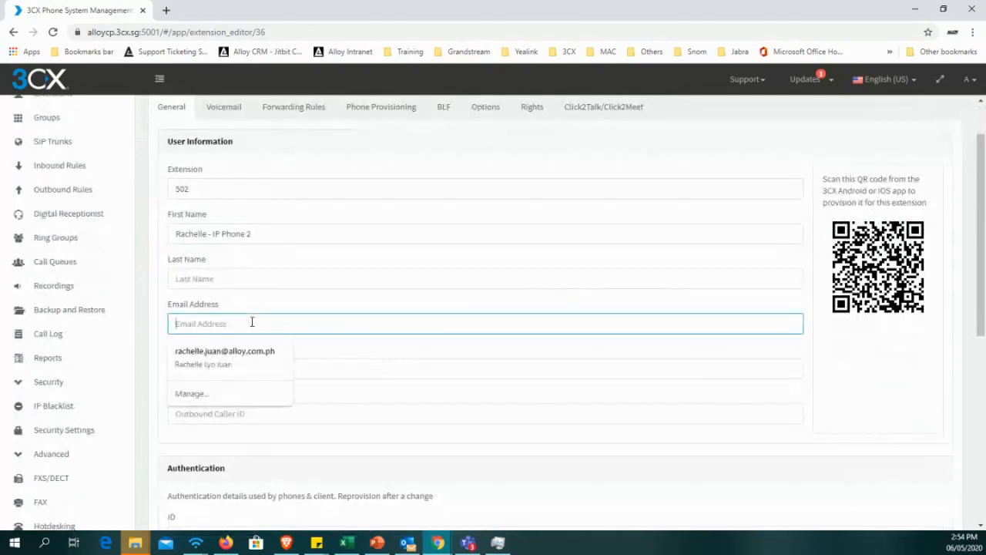
key(Tab)
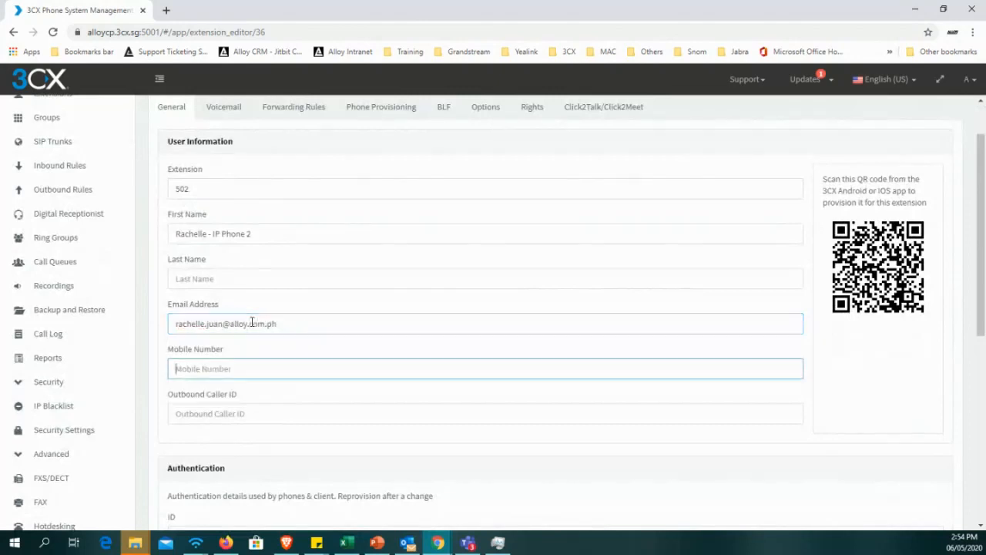
Examine the extension's Authentication details for phones and clients, and reveal the hidden authentication password.
scroll(301, 269, down, 1)
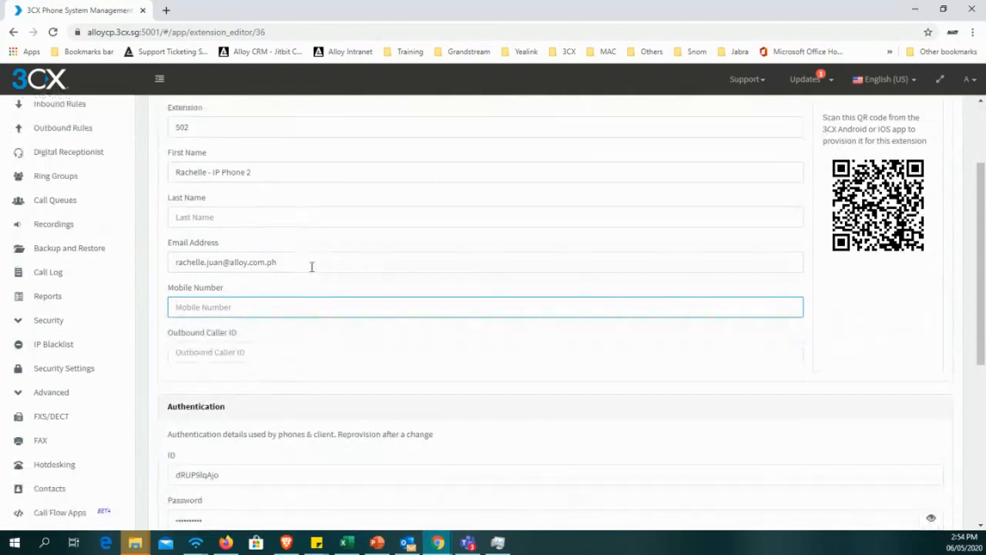
scroll(320, 301, down, 1)
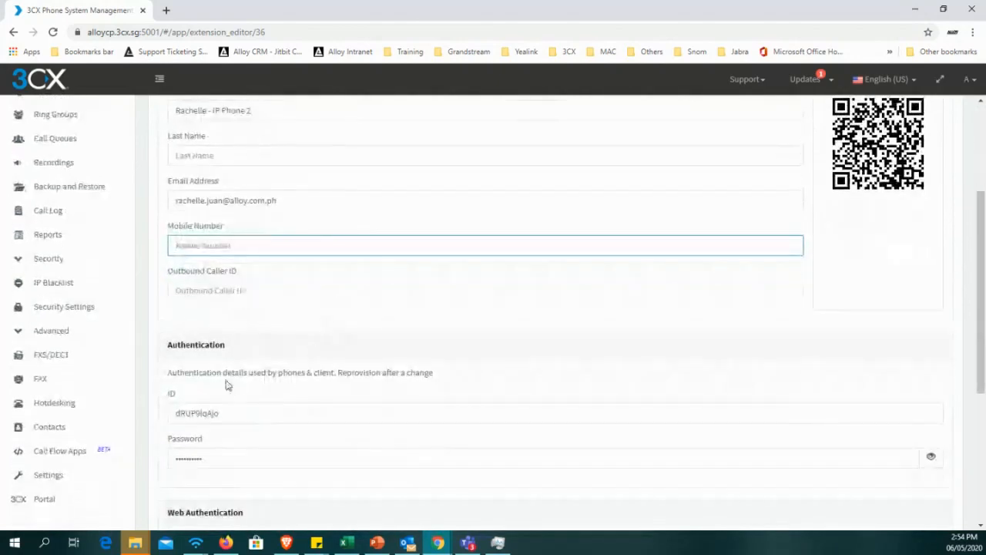
drag(168, 343, 222, 456)
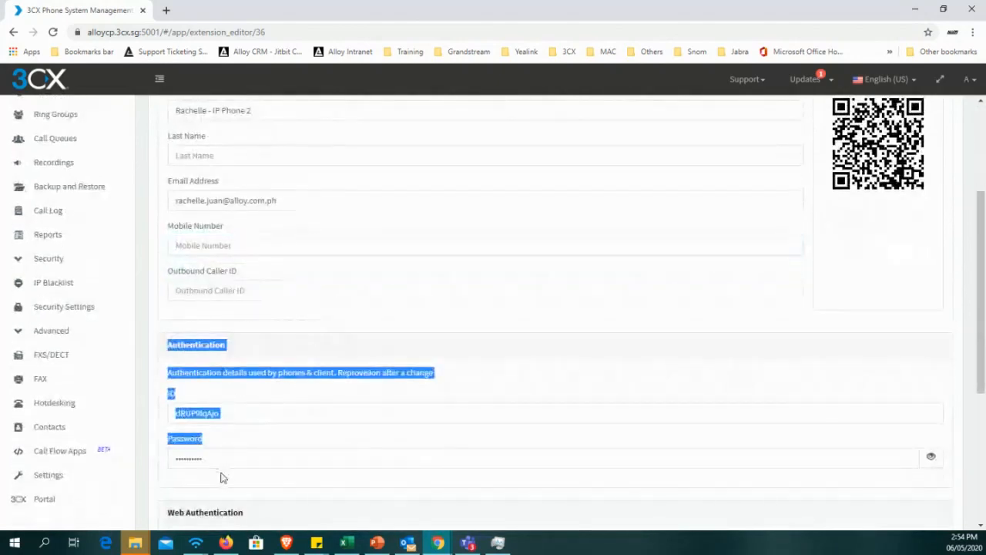
click(282, 342)
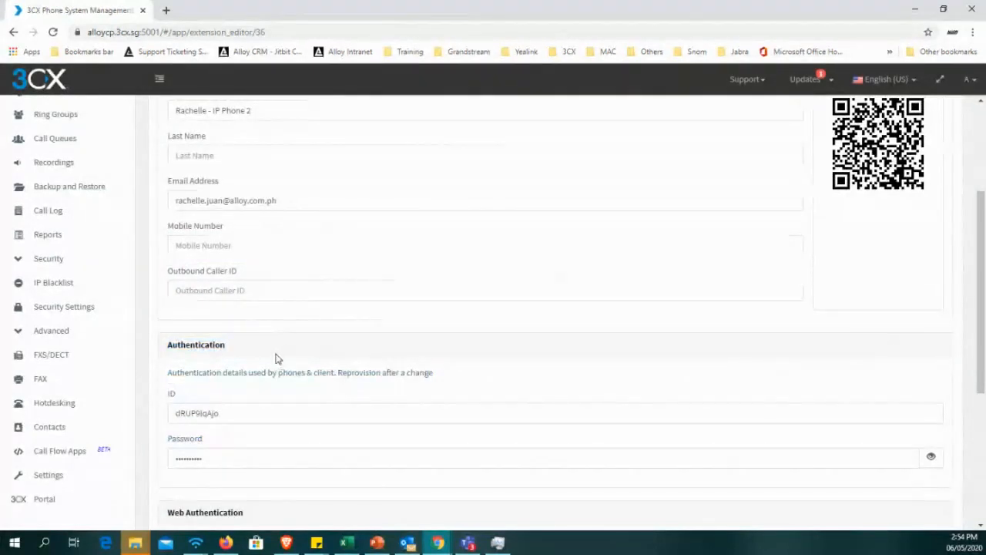
scroll(272, 389, down, 1)
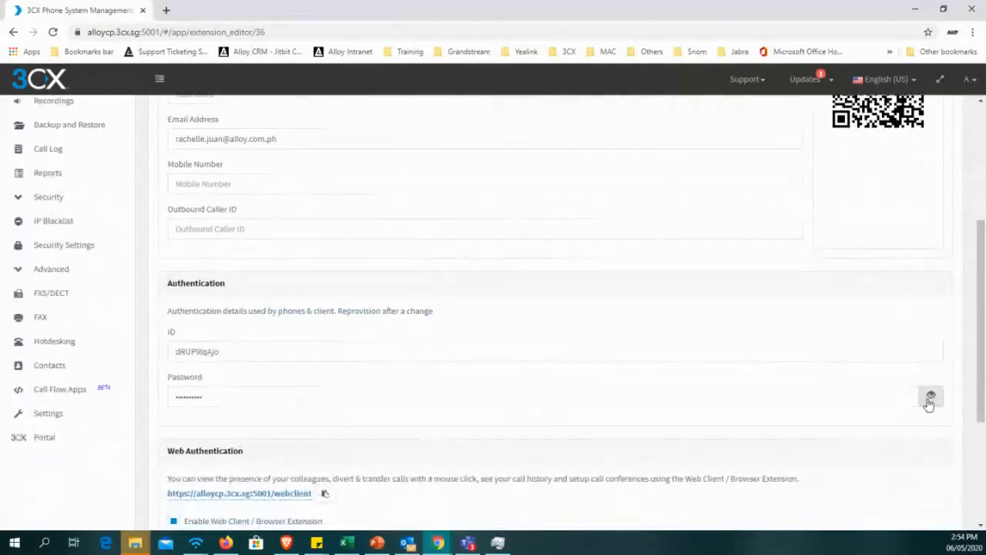
click(931, 397)
Set the extension's authentication ID to 502 and replace the generated authentication password with a custom one.
drag(232, 355, 163, 358)
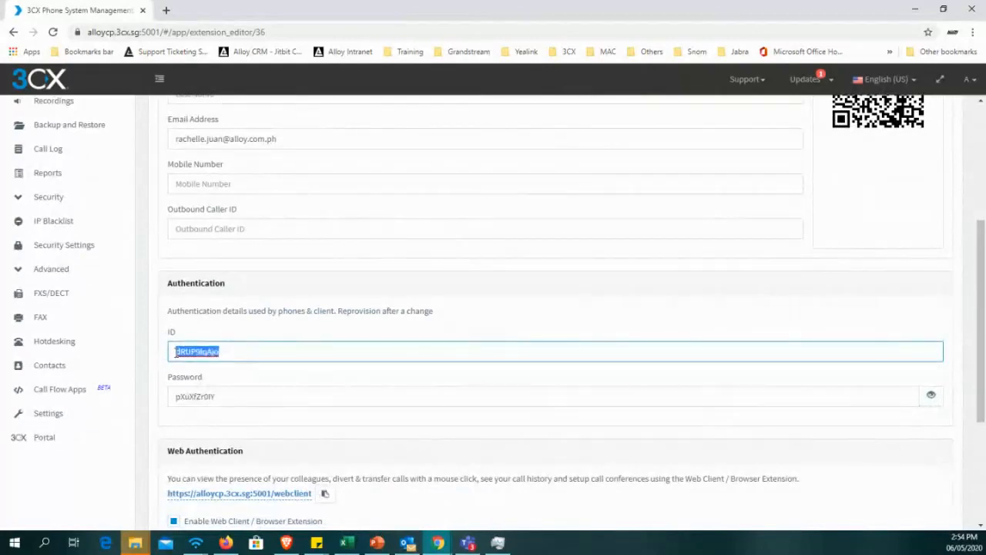
key(BackSpace)
text(302)
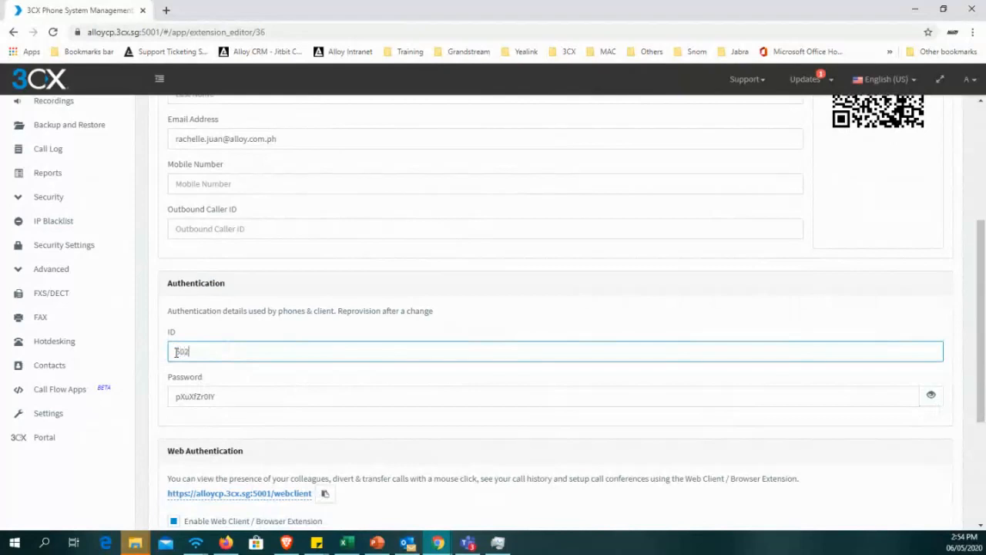
key(Tab)
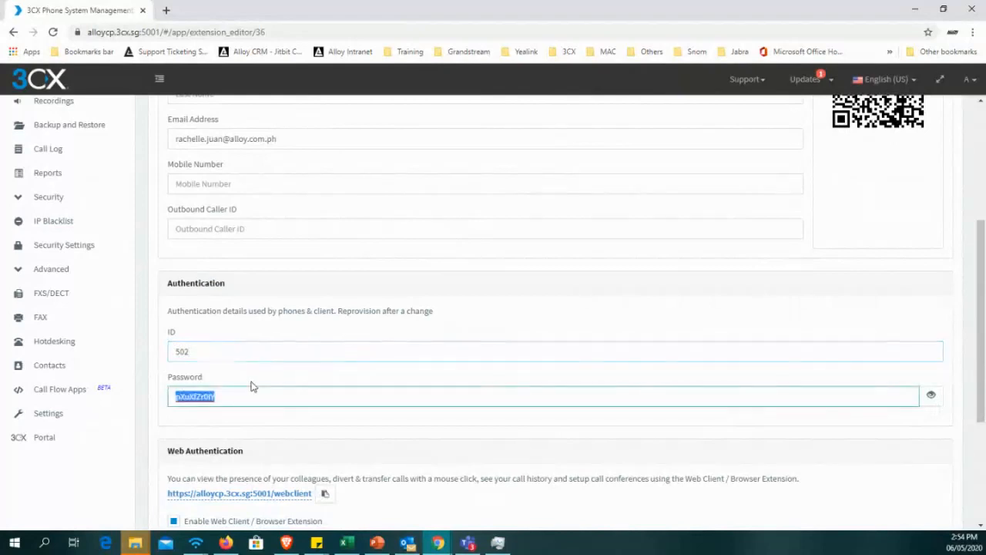
text(testpassword)
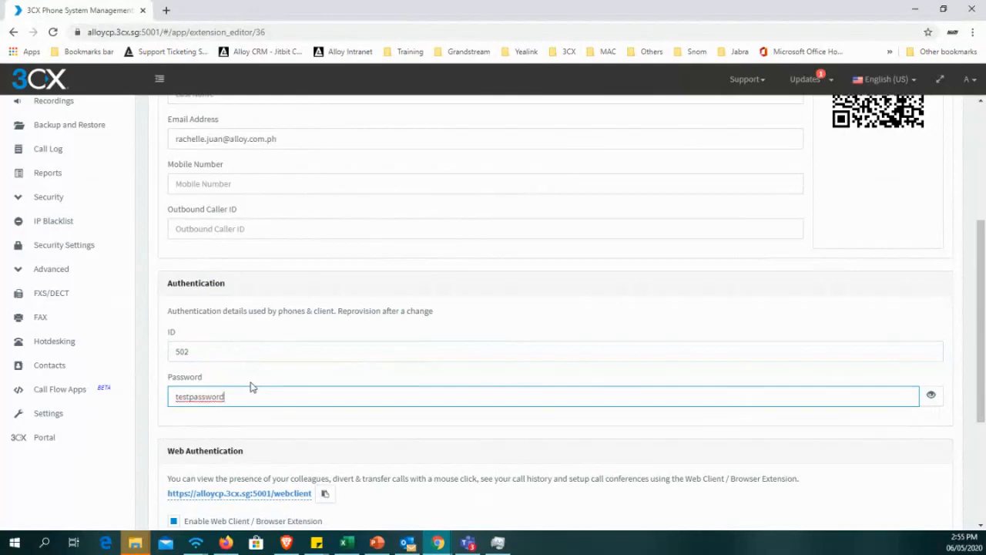
click(187, 248)
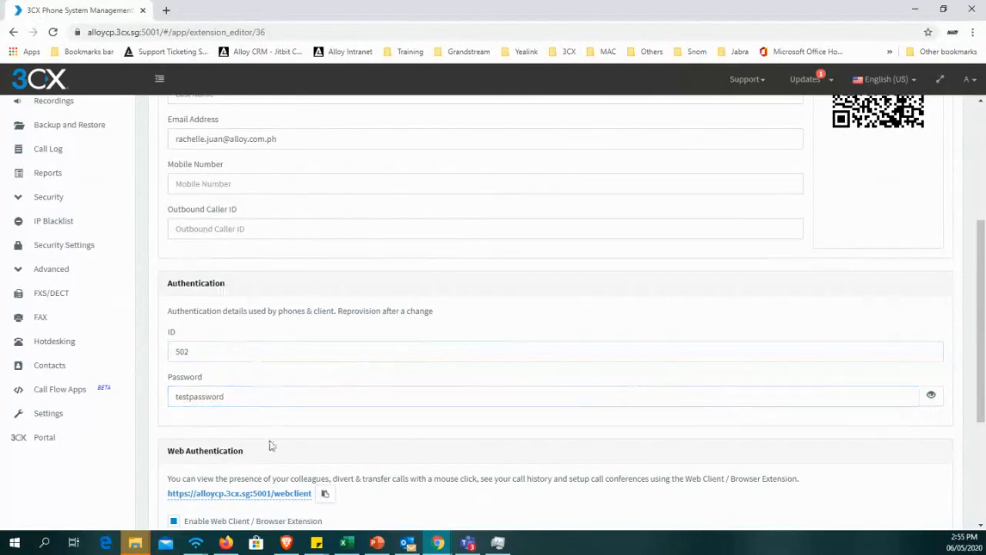
Review the remaining general settings of extension 502, save it, and check its entry in the Extensions list.
scroll(299, 406, down, 2)
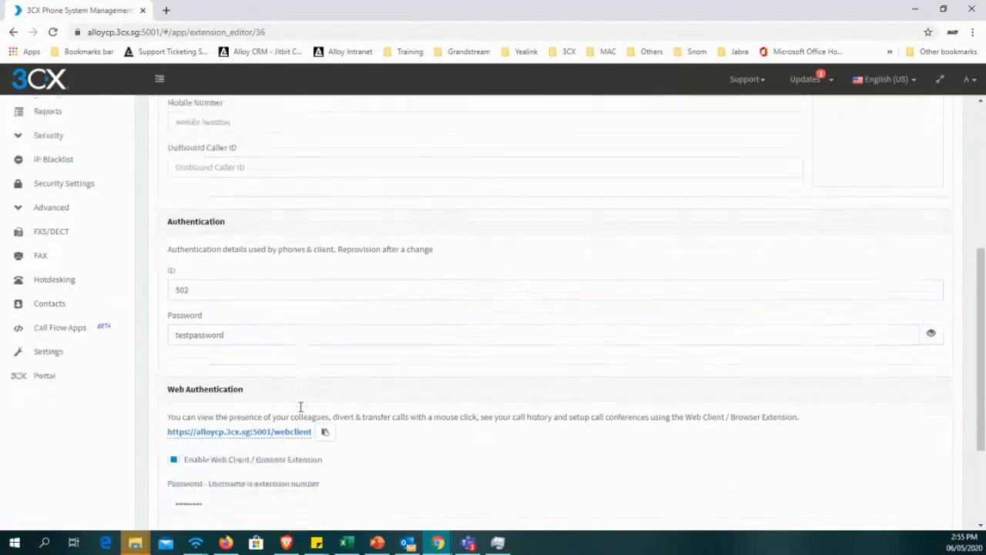
scroll(312, 433, down, 1)
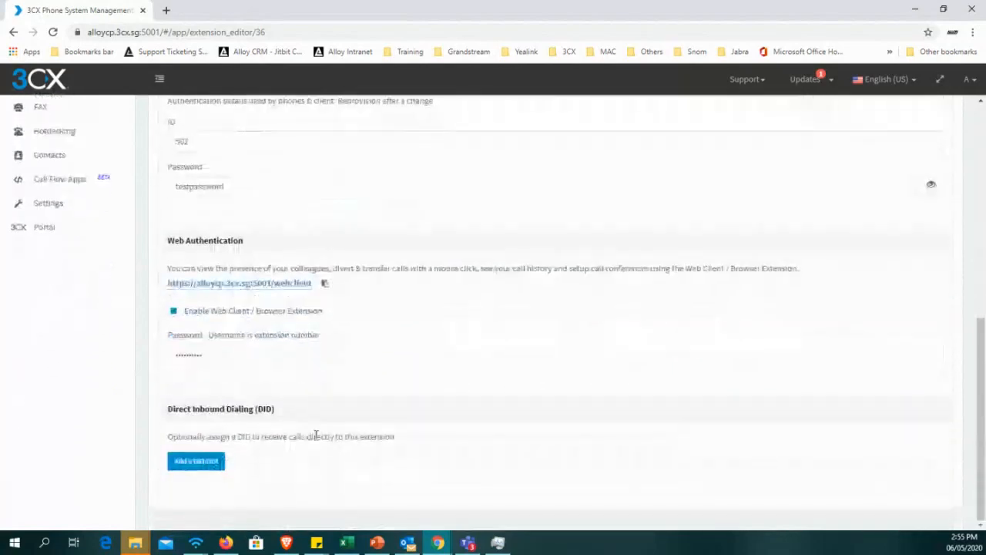
scroll(324, 436, up, 6)
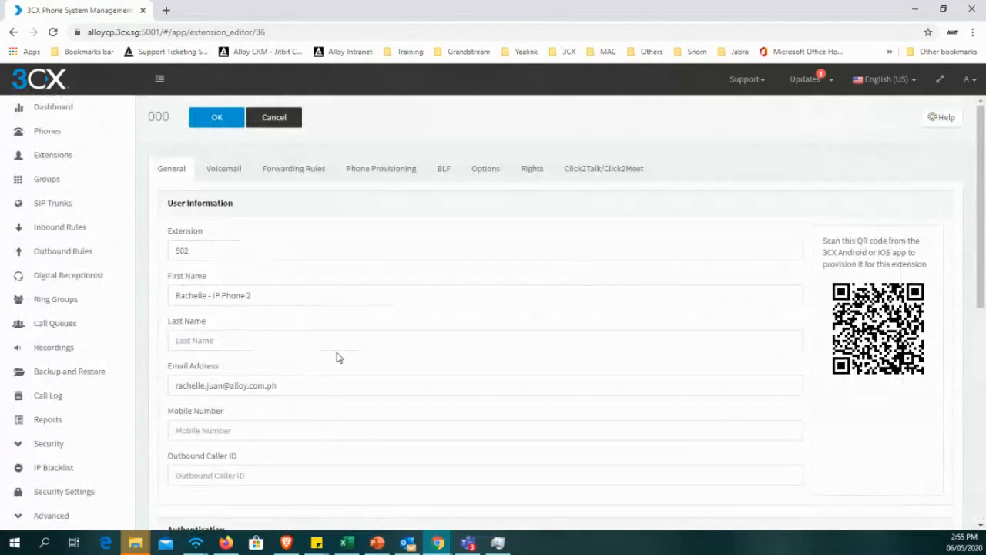
click(225, 123)
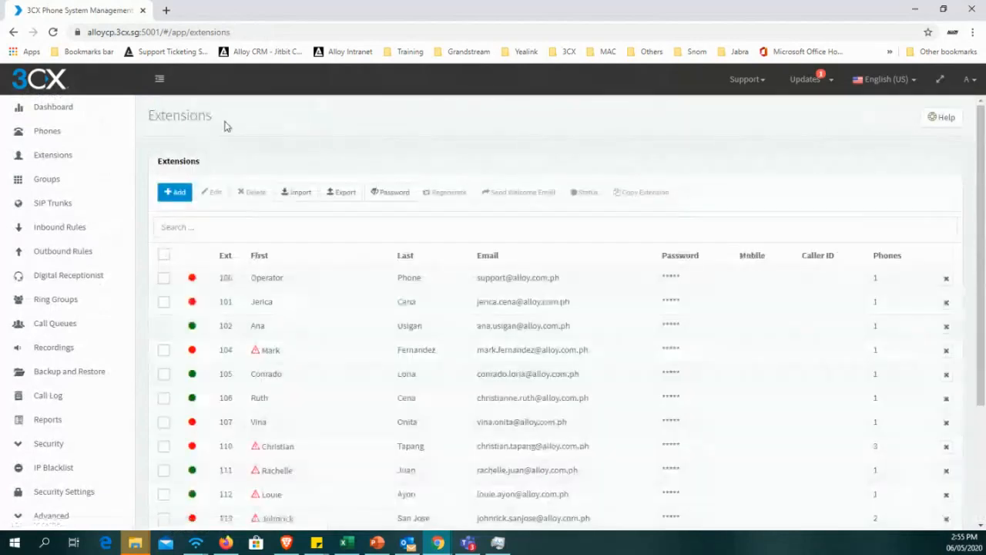
scroll(289, 164, down, 1)
scroll(289, 164, down, 2)
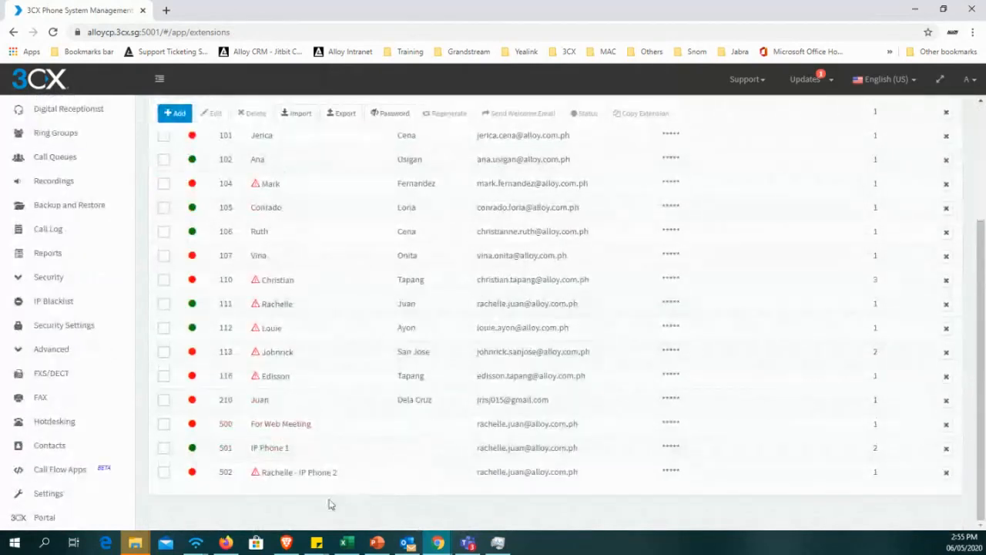
Check the warning on extension 502, and select the Grandstream GXP1625 connected via the SBC in the Phones list.
mouse_move(256, 478)
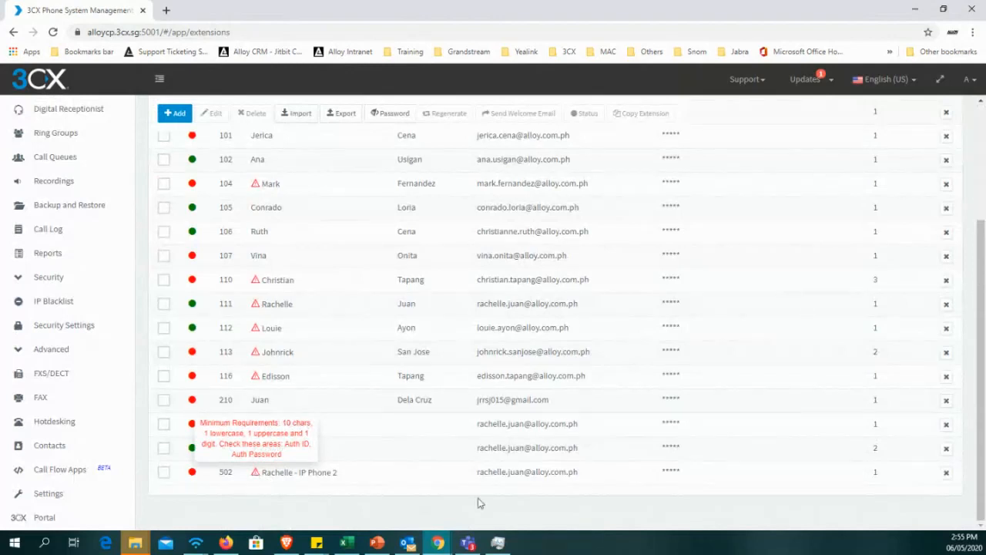
scroll(199, 479, up, 3)
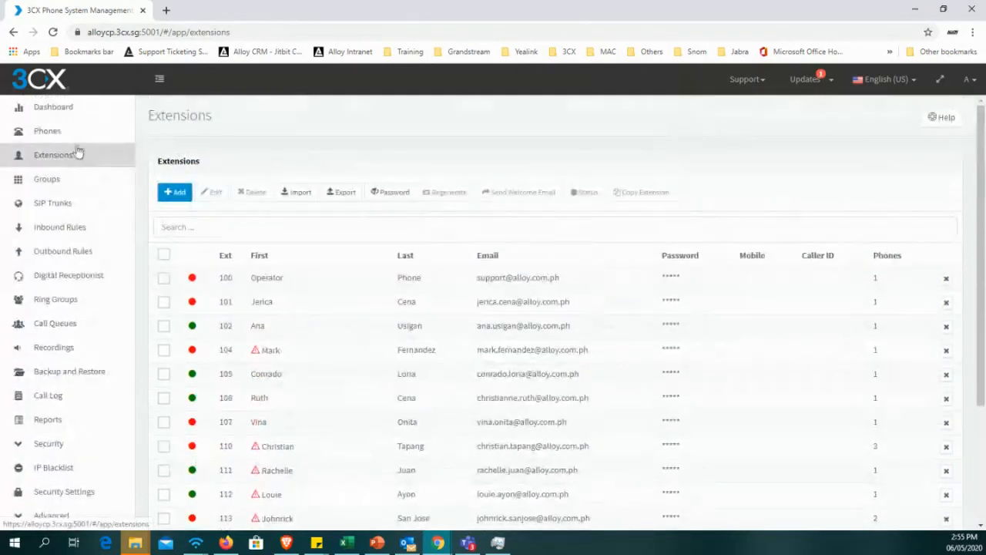
click(71, 142)
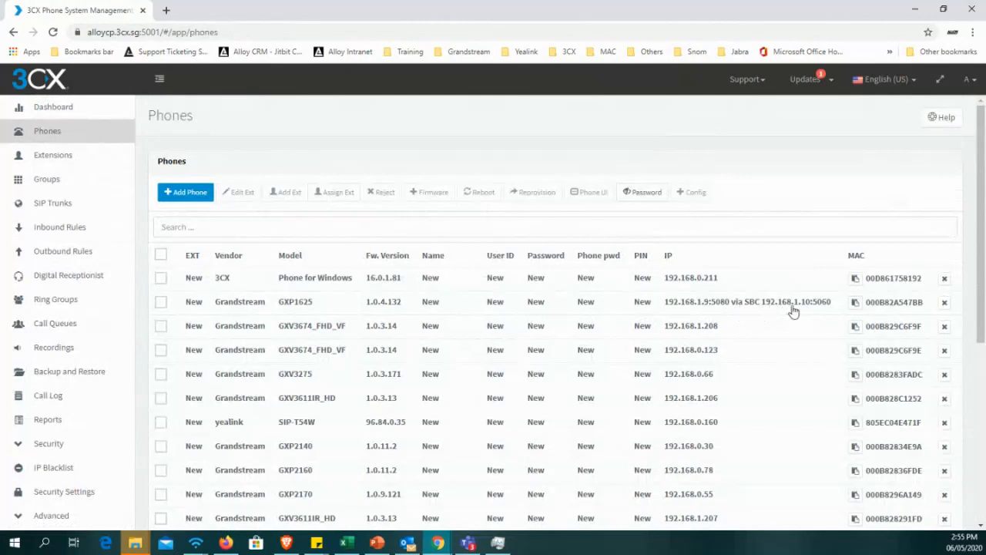
click(162, 302)
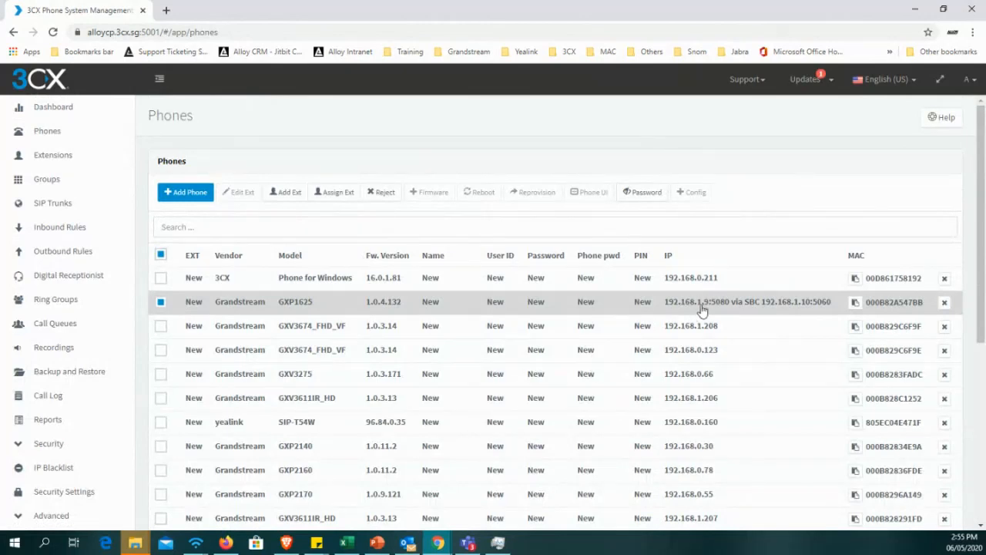
Open the Grandstream phone's web interface at 192.168.1.9 in a separate browser tab.
click(167, 12)
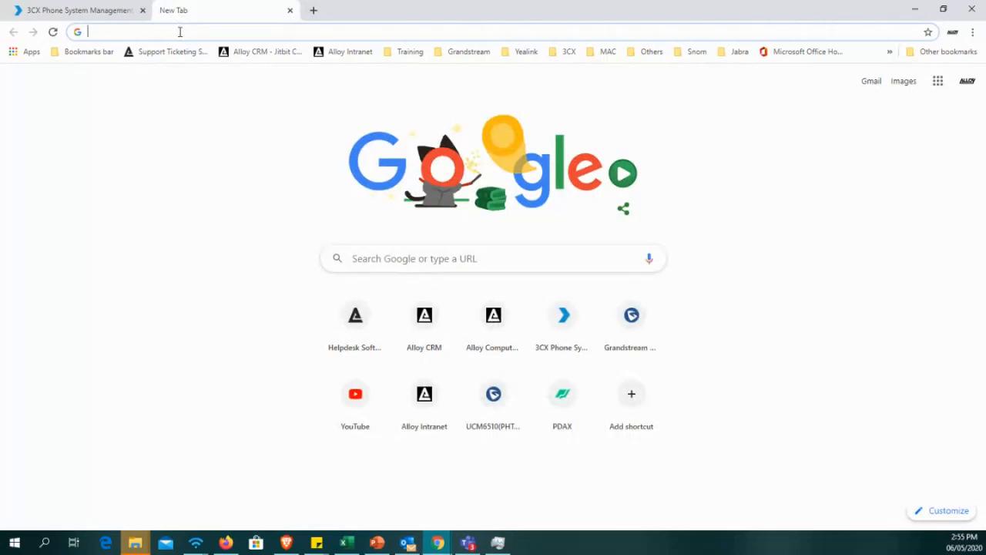
text(192.168)
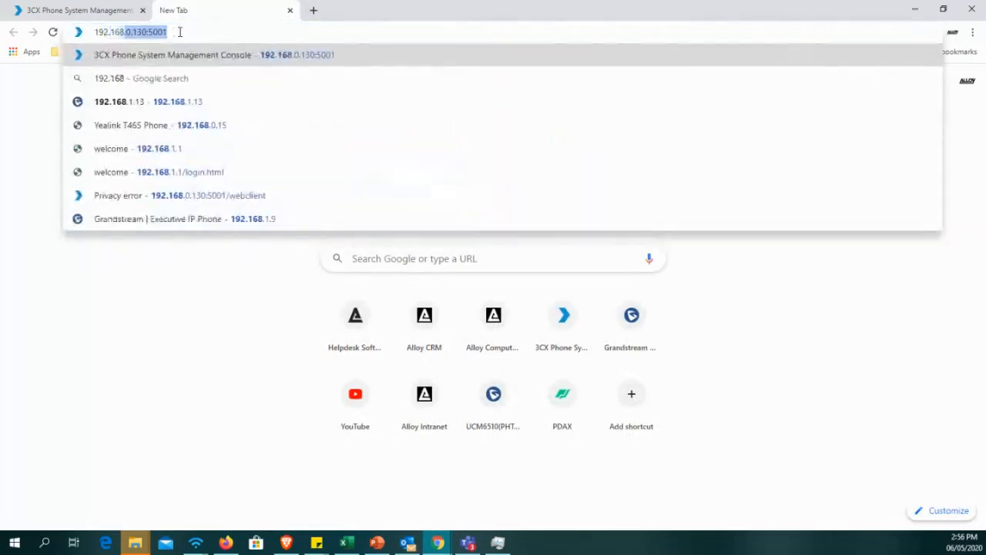
text(.1.)
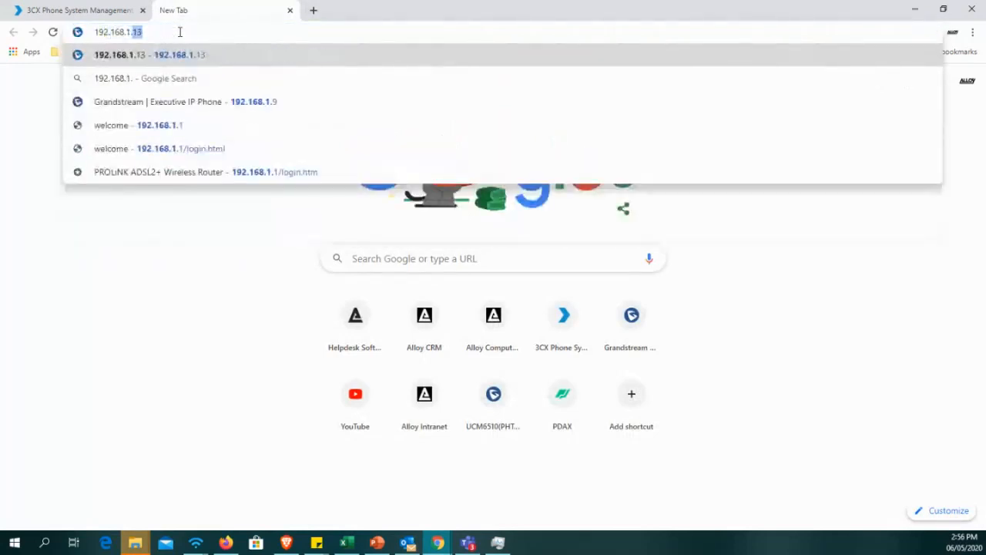
text(9)
key(Return)
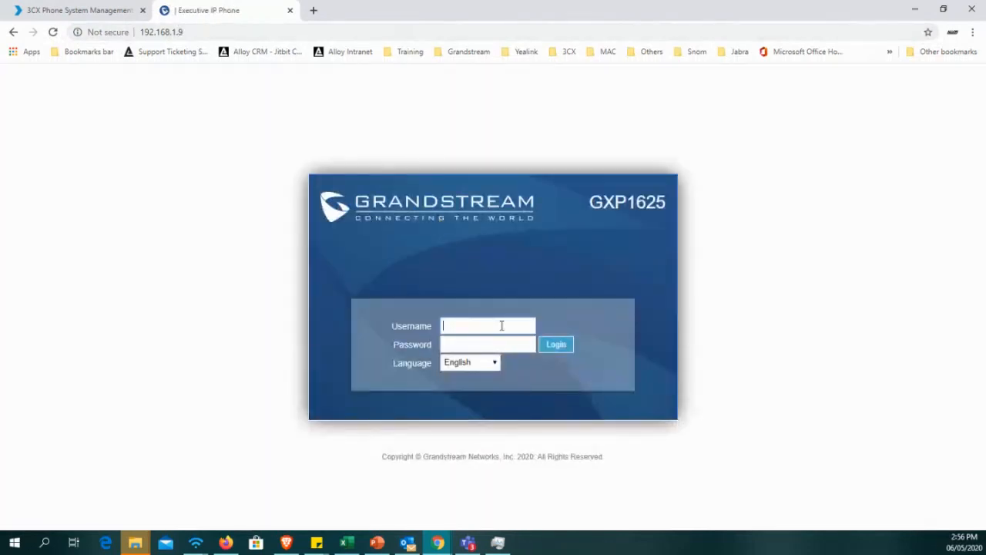
Log in to the GXP1625 web interface with the username admin and the account password.
text(admind)
key(BackSpace)
key(BackSpace)
key(BackSpace)
text(in)
key(Tab)
text(********)
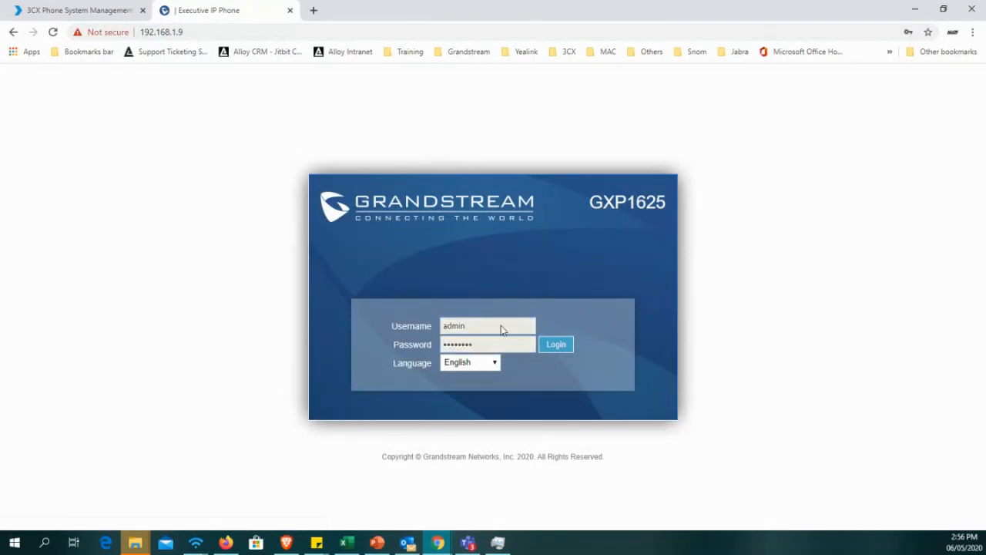
key(Return)
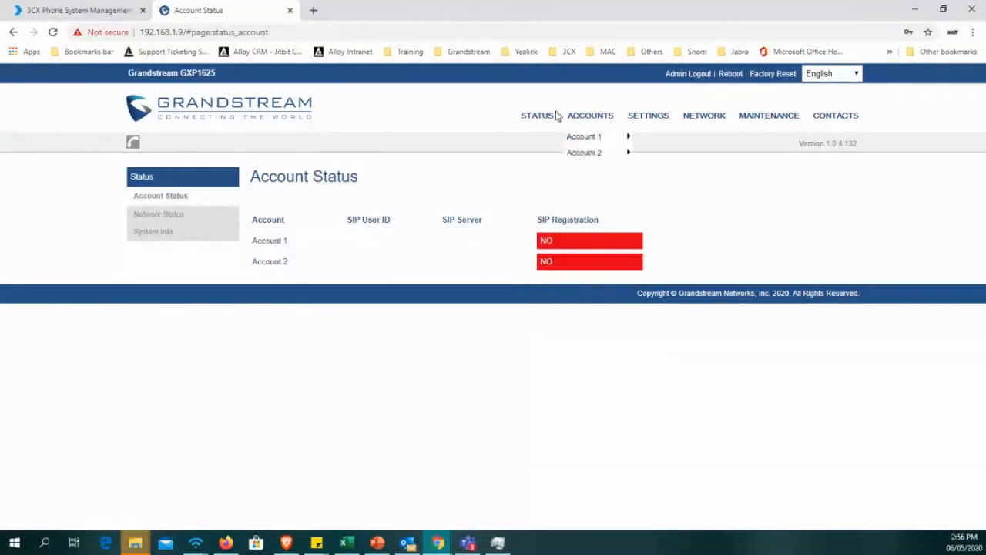
Review the SIP registration of both accounts on the Account Status page, and open the General Settings of Account 1.
mouse_move(534, 122)
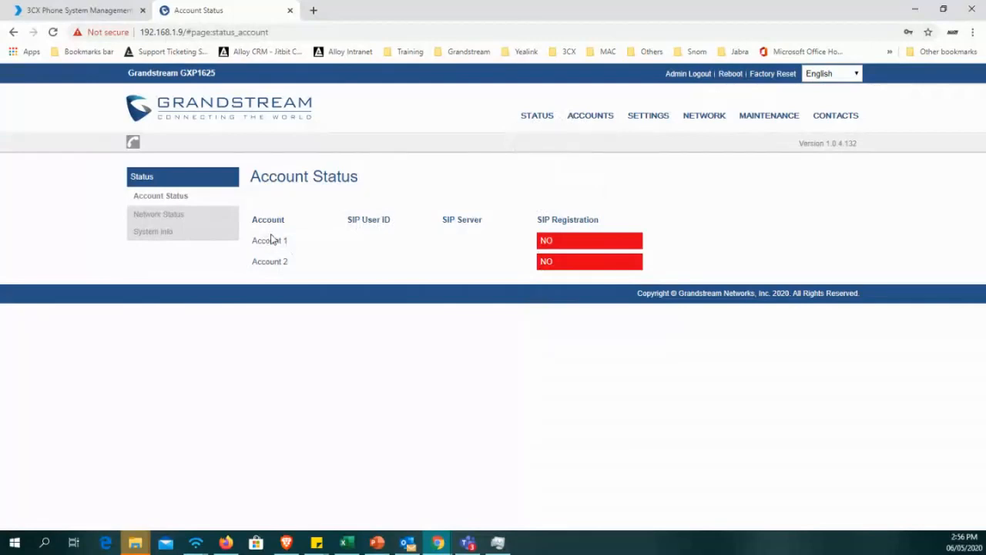
drag(271, 239, 339, 260)
click(497, 254)
mouse_move(591, 132)
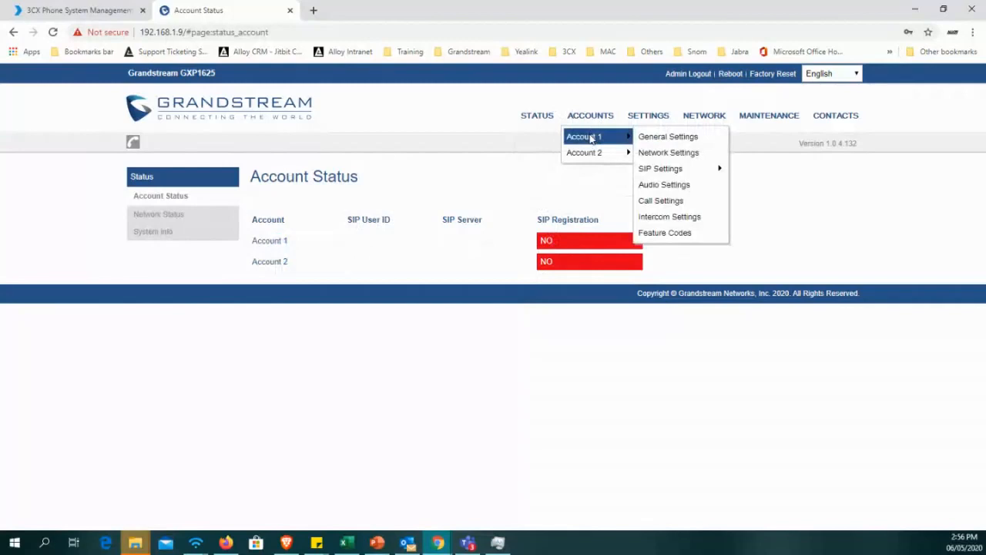
click(592, 137)
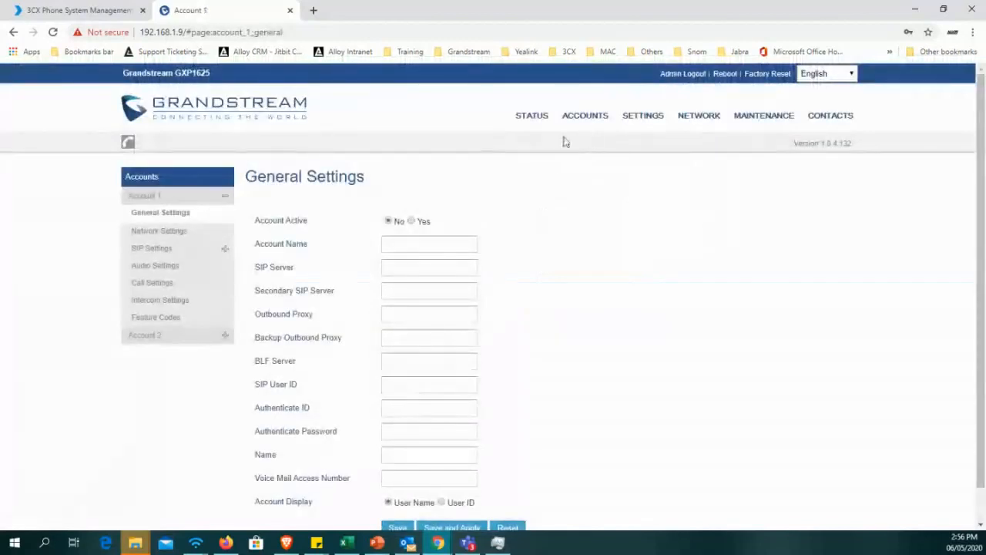
Set Account 1 to active and enter the user's first name as its Account Name.
scroll(401, 226, down, 1)
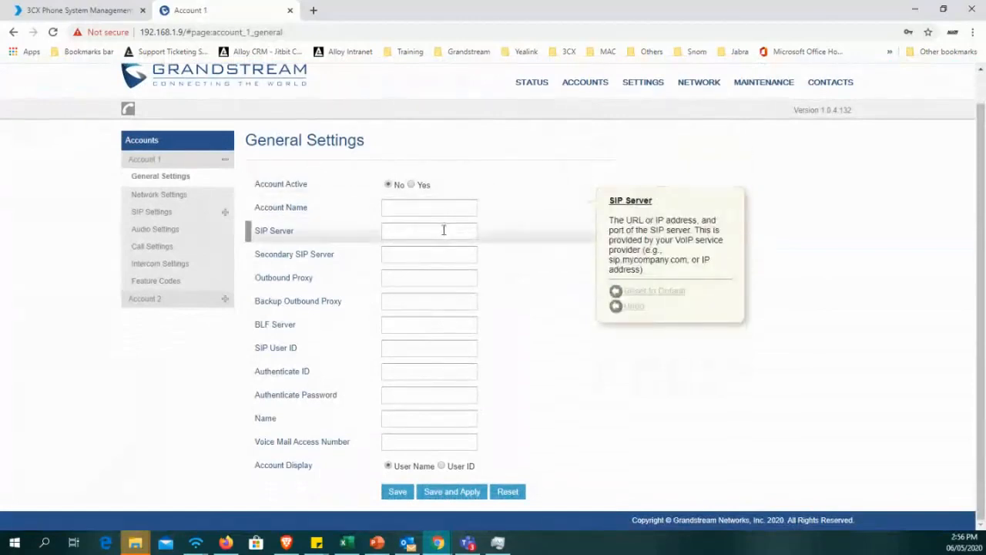
click(411, 186)
click(413, 209)
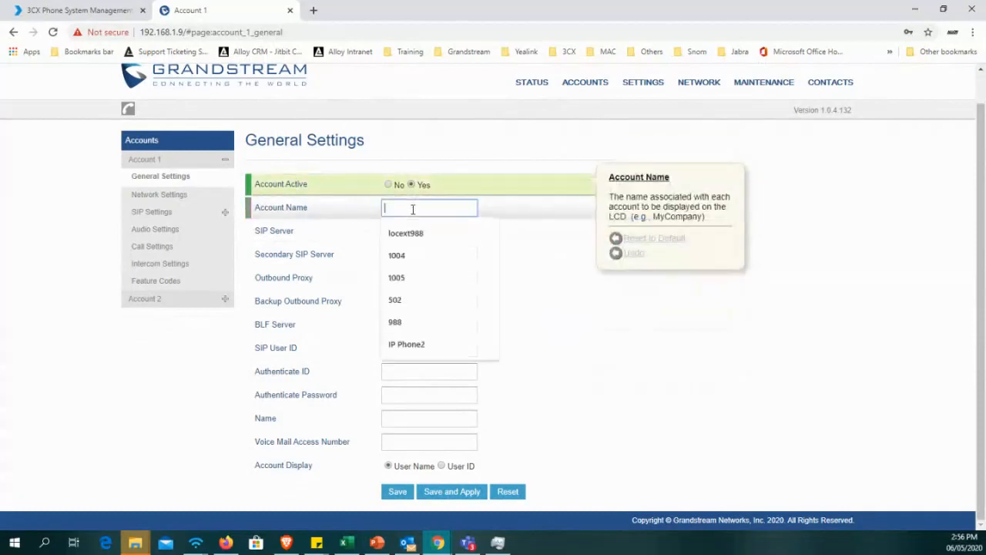
text(R)
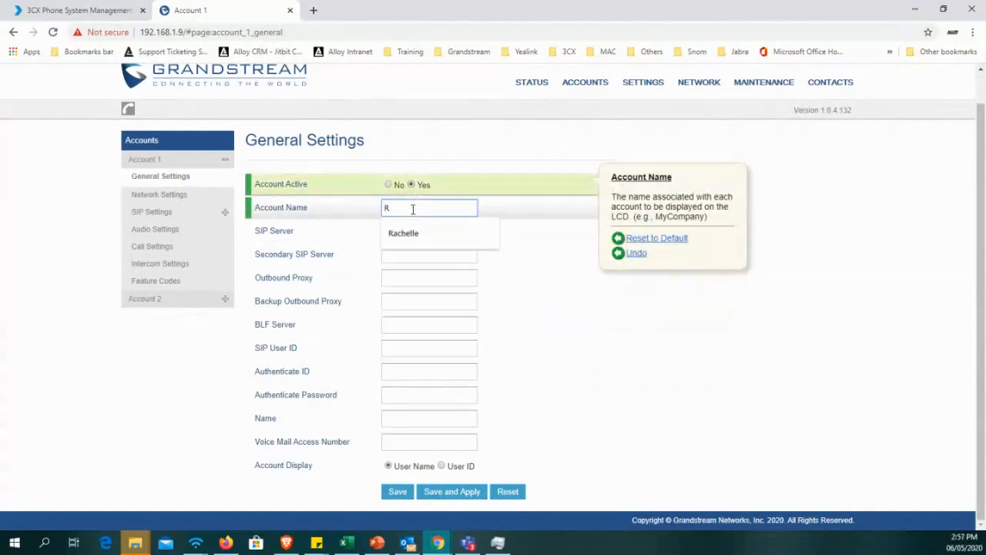
text(achelle)
key(Tab)
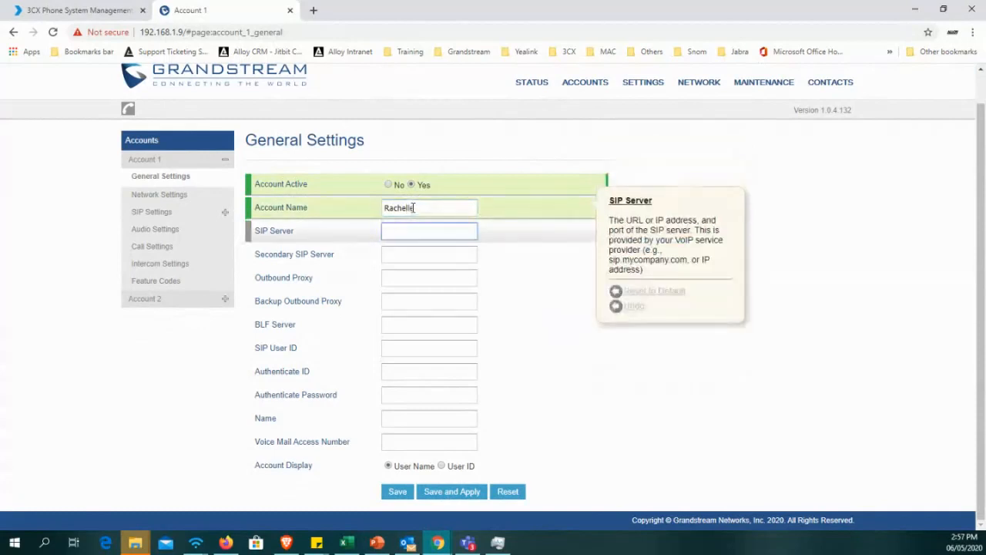
Copy the host name alloycp.3cx.sg from the 3CX console's address and enter it as Account 1's SIP Server.
drag(256, 232, 314, 235)
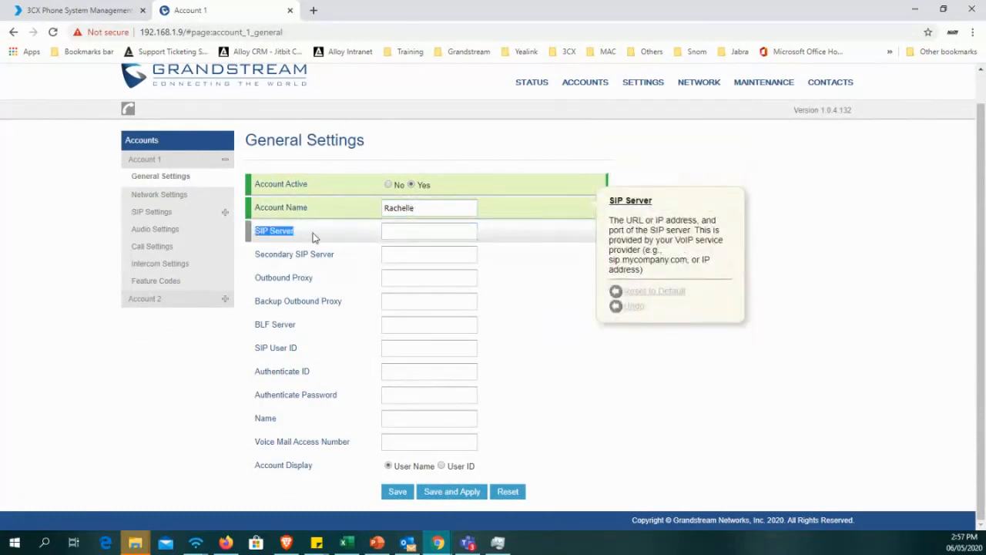
click(343, 236)
click(277, 234)
click(115, 11)
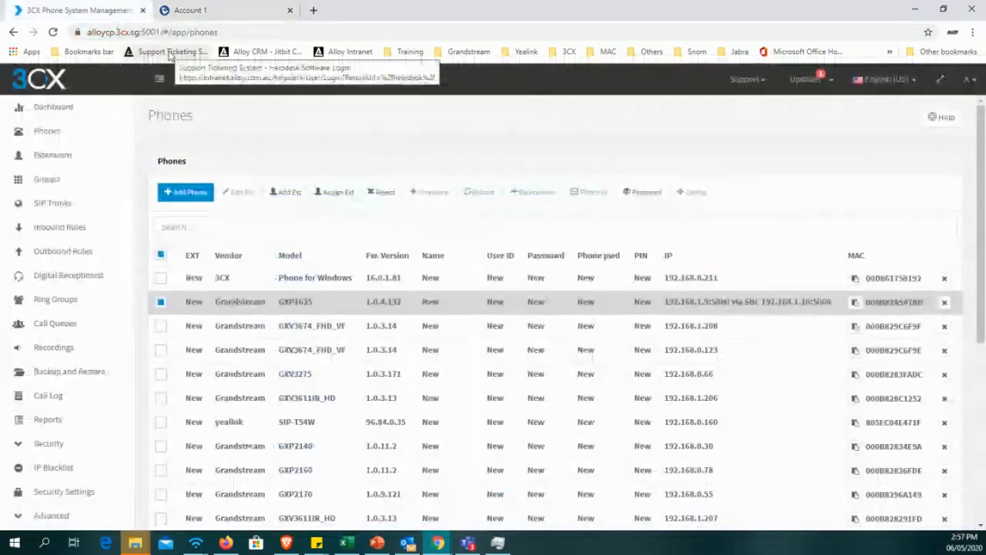
click(144, 36)
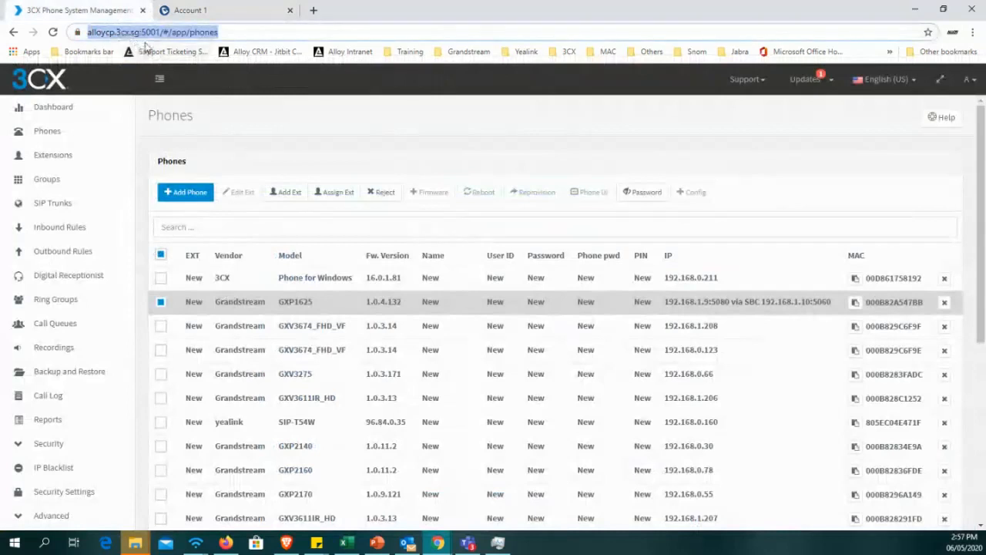
click(169, 32)
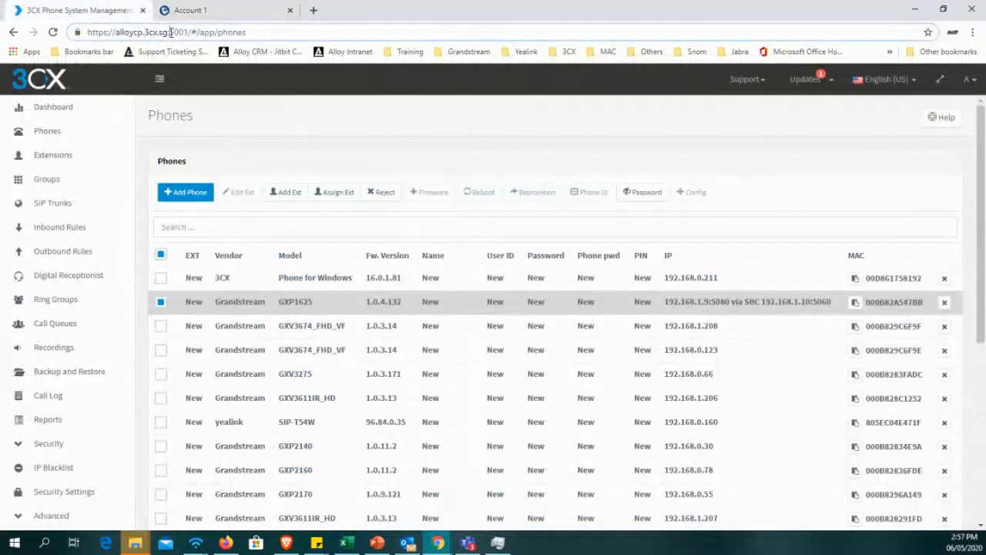
drag(171, 33, 116, 32)
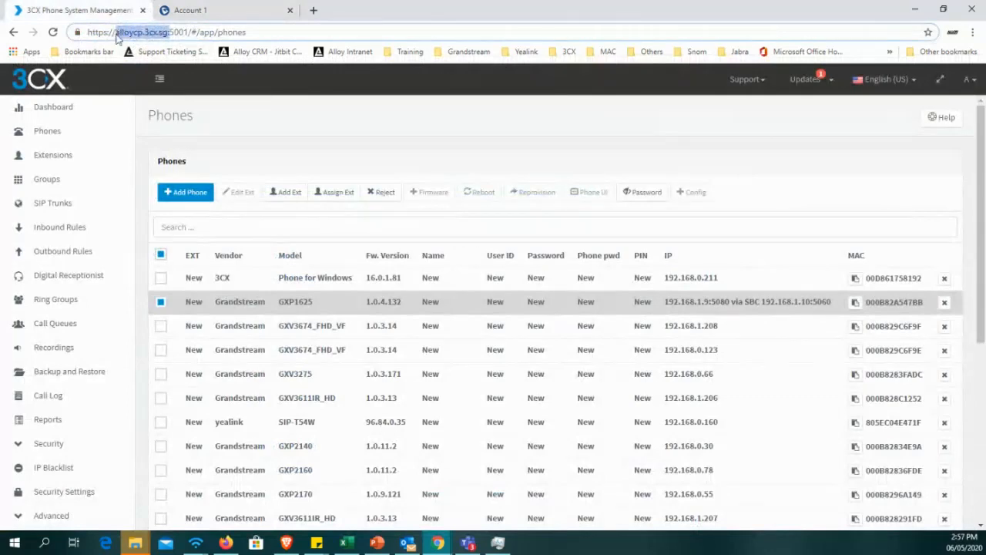
click(190, 10)
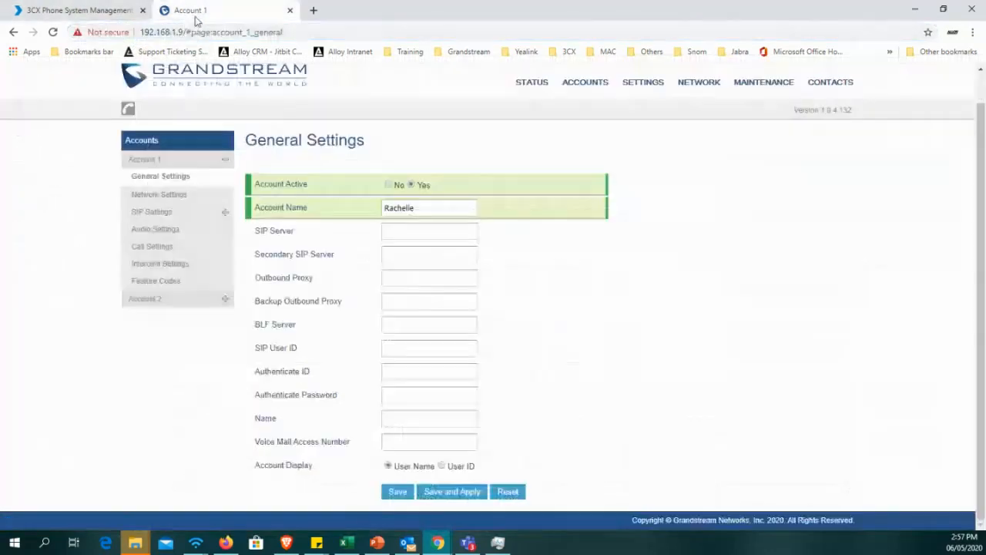
click(400, 232)
click(558, 234)
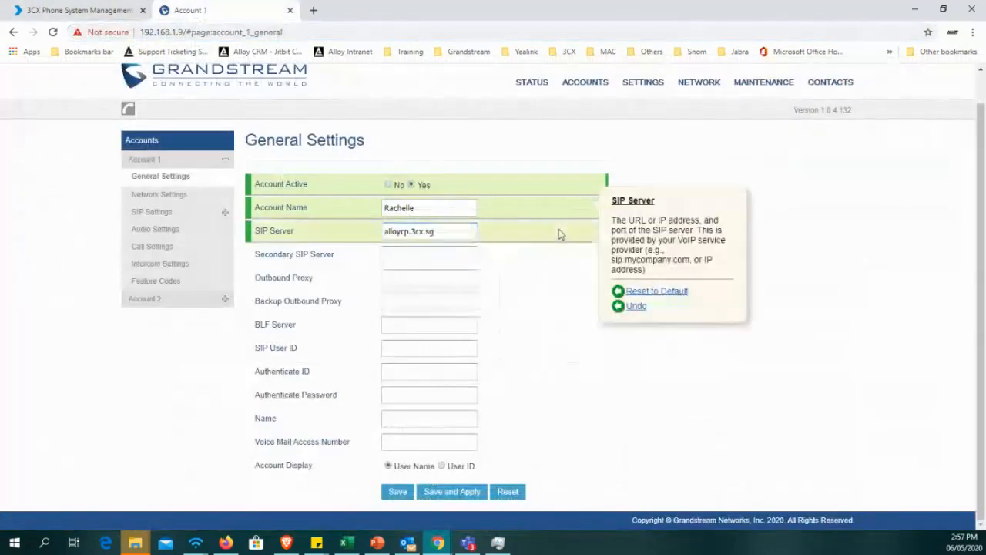
click(467, 237)
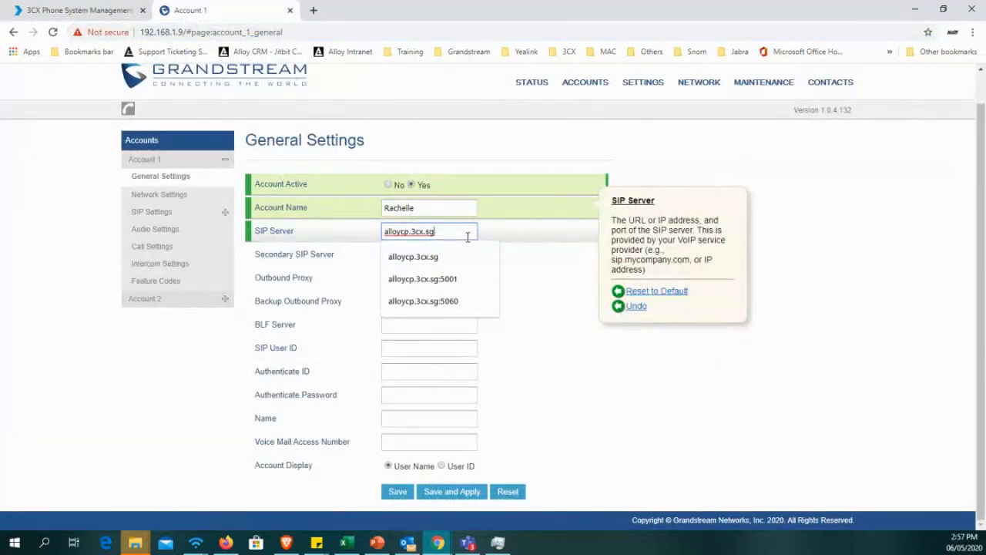
text(:5060)
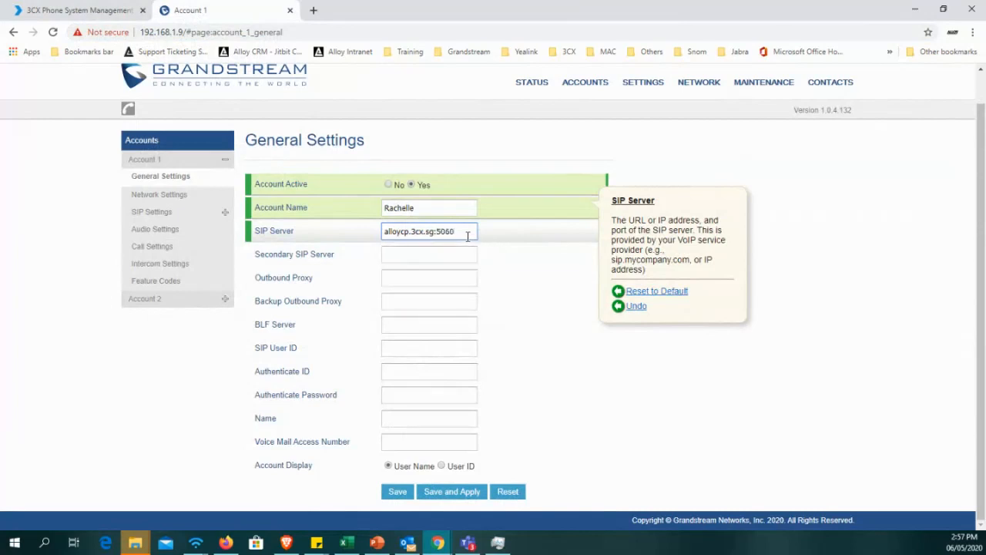
drag(467, 237, 435, 239)
drag(465, 232, 434, 241)
key(BackSpace)
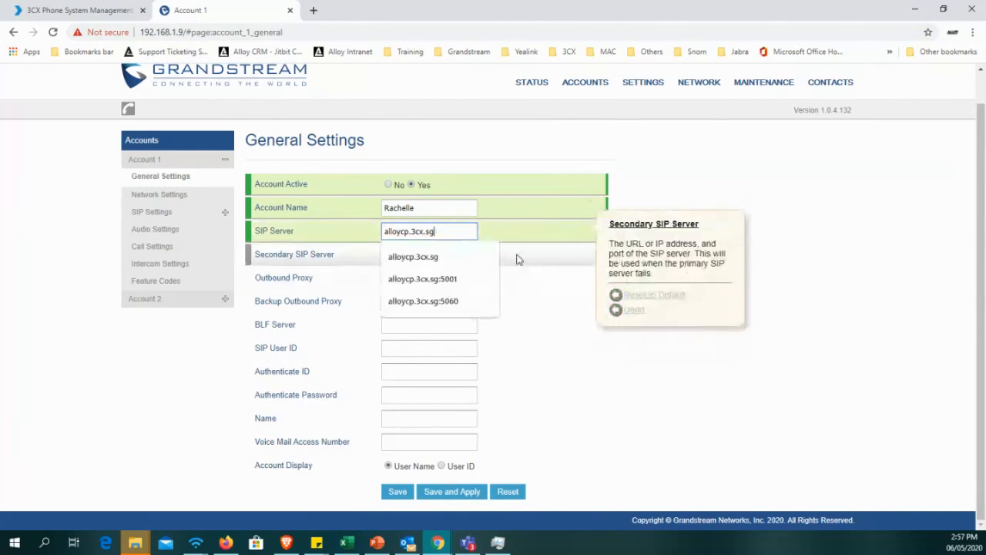
click(450, 257)
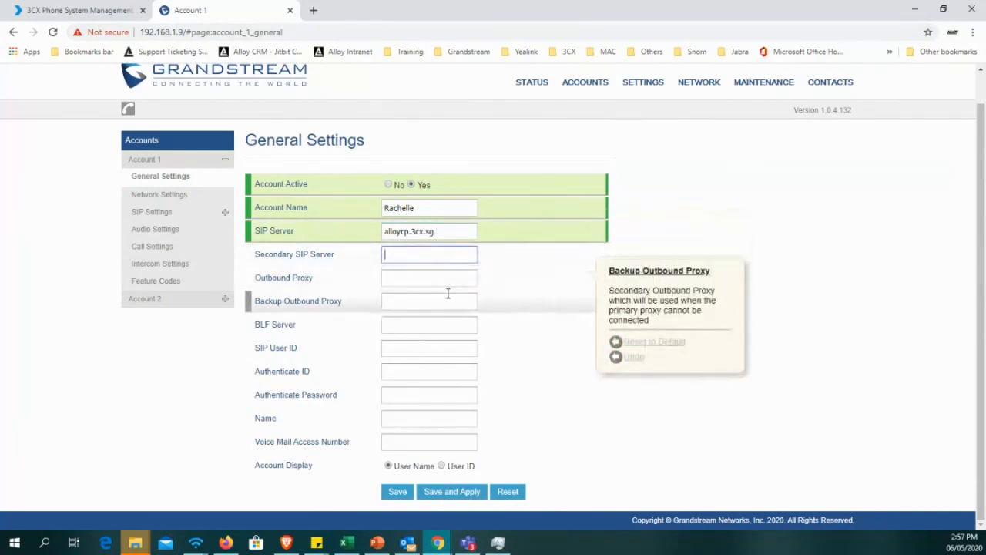
Append port 5060 to the SIP Server address so that it reads alloycp.3cx.sg:5060.
click(452, 231)
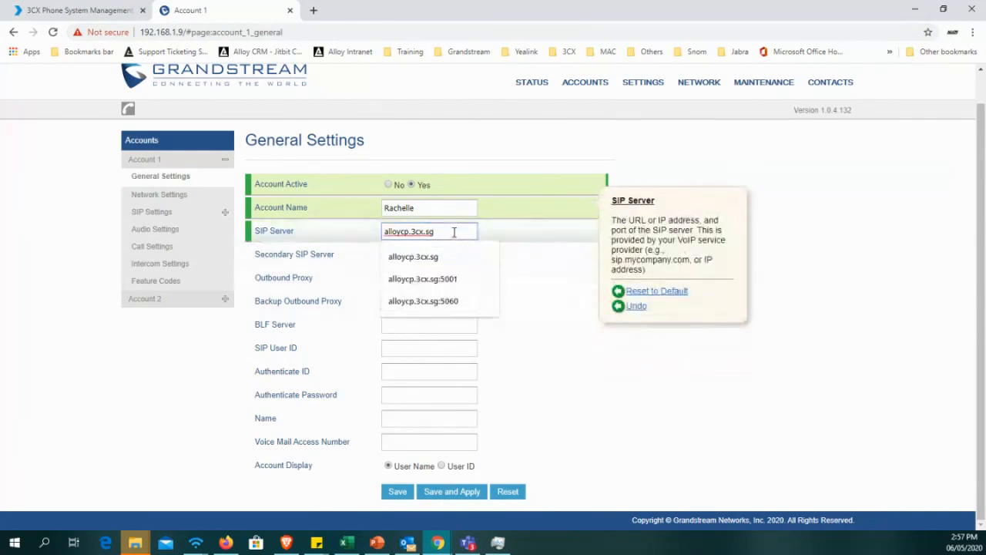
text(:5060)
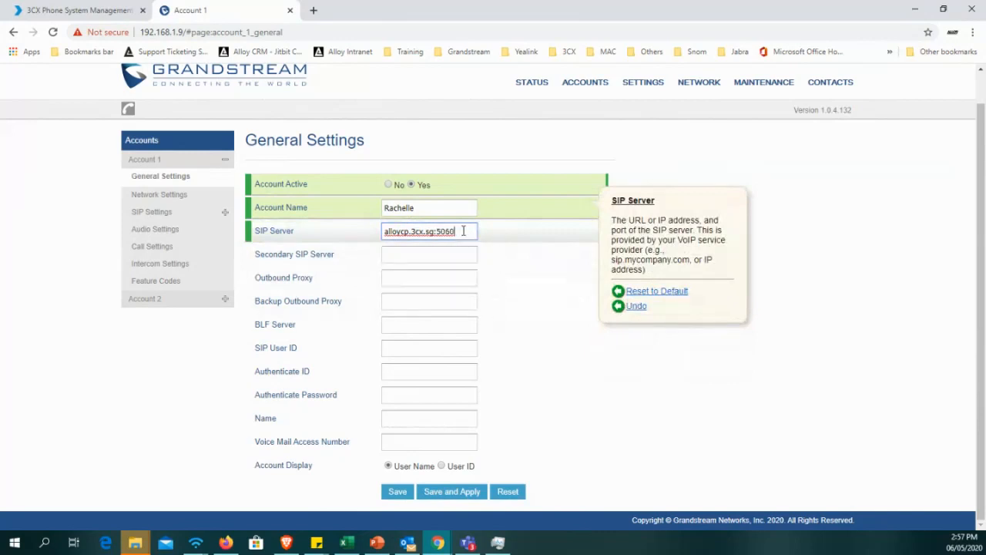
drag(461, 231, 436, 231)
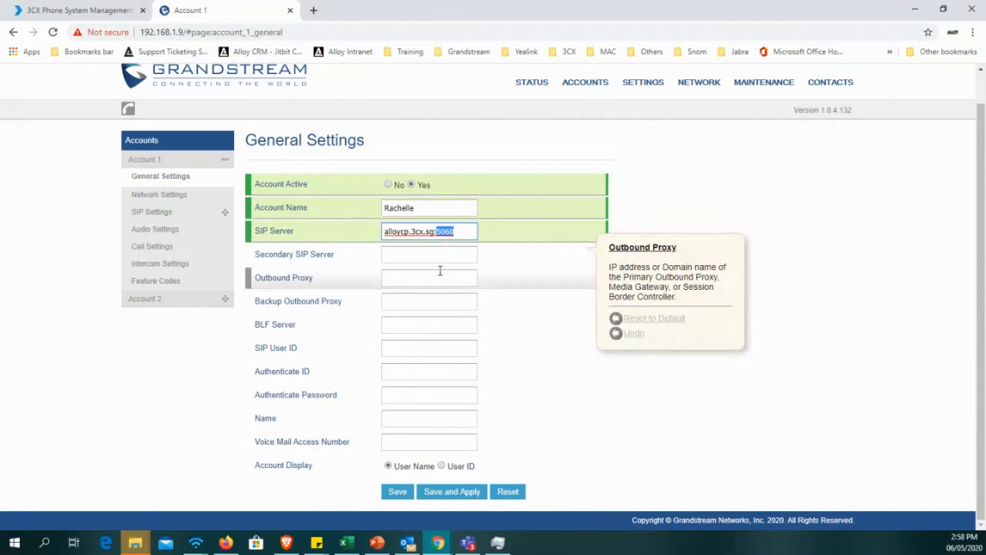
Set Account 1's Outbound Proxy to the SBC's local IP address, 192.168.1.10.
click(395, 279)
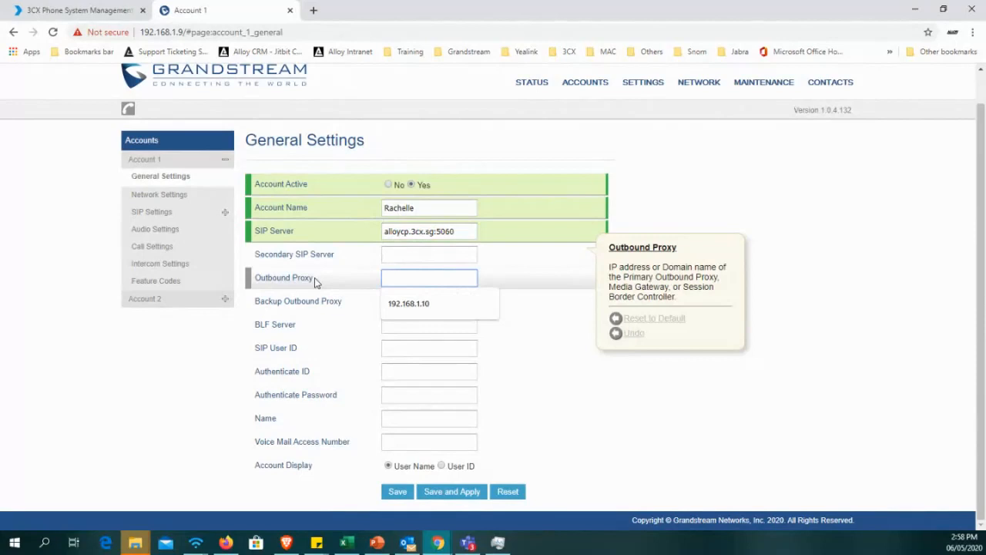
click(434, 257)
click(426, 279)
text(192)
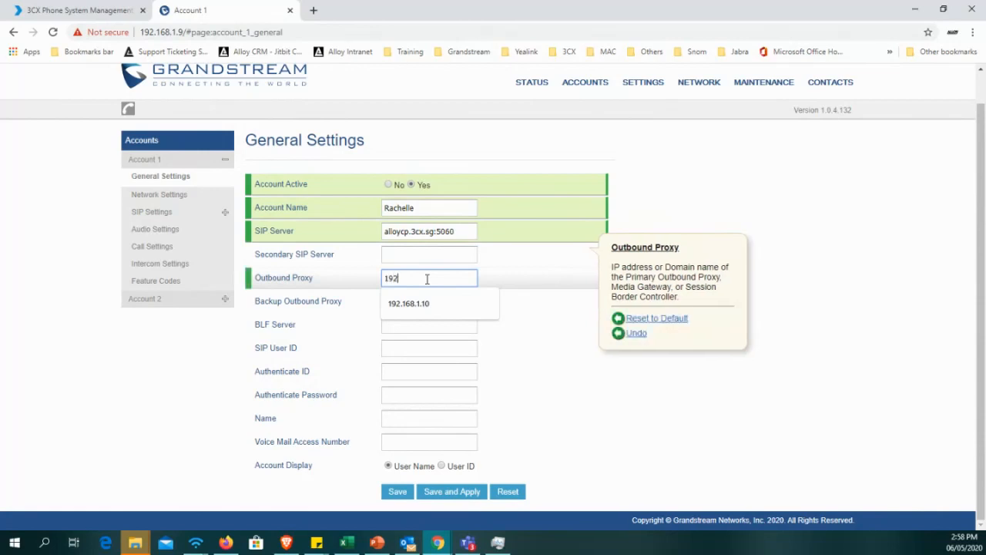
text(.168.1.10)
click(429, 302)
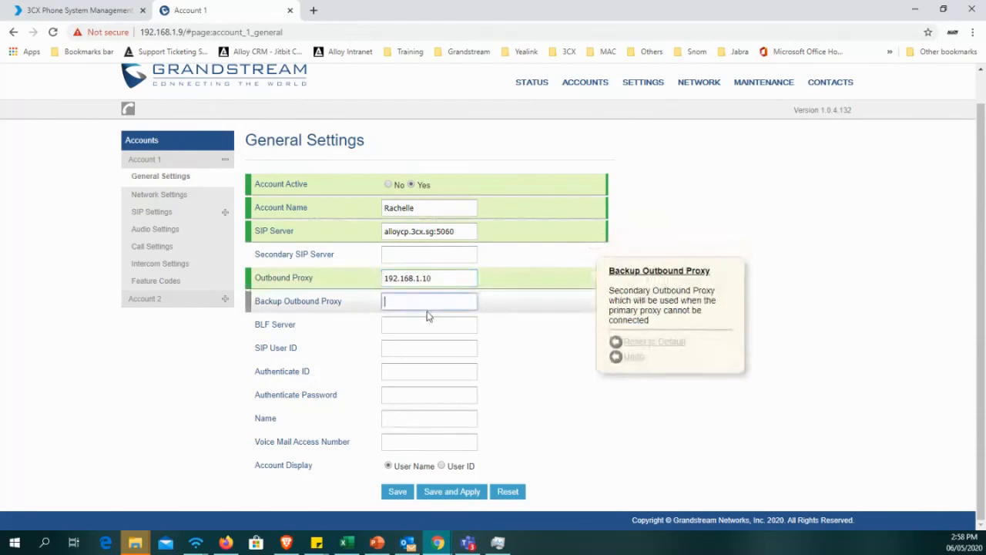
Set both the SIP User ID and the Authenticate ID of Account 1 to 502.
click(434, 351)
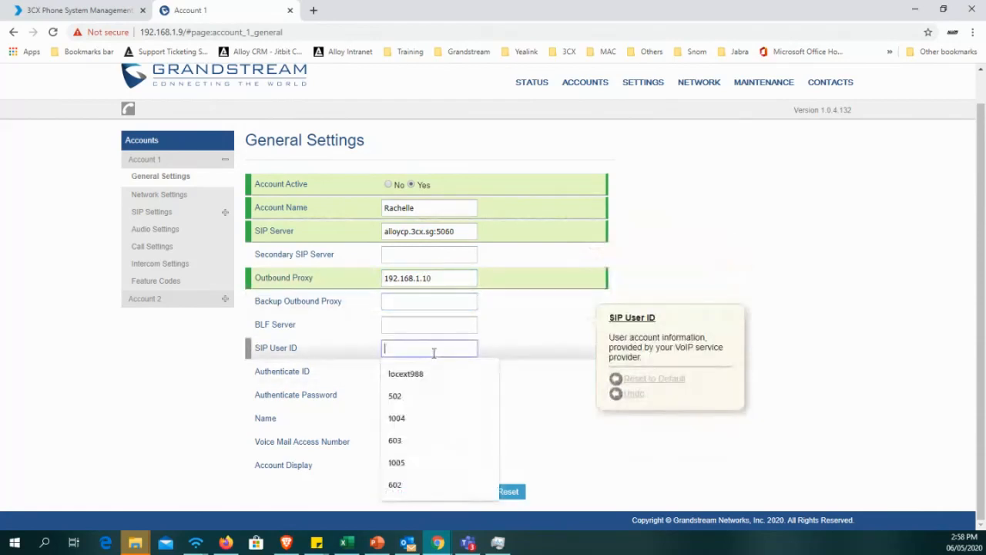
click(352, 350)
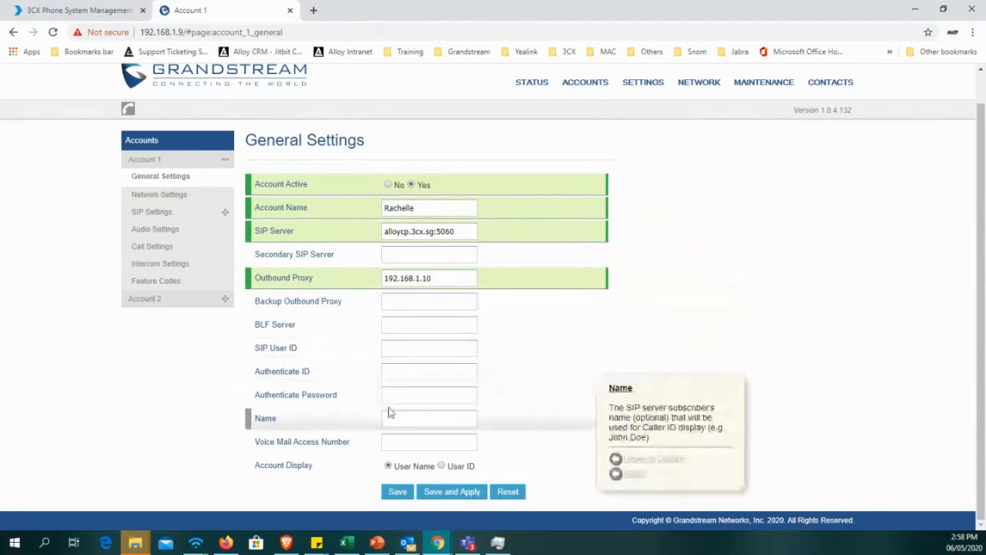
click(415, 350)
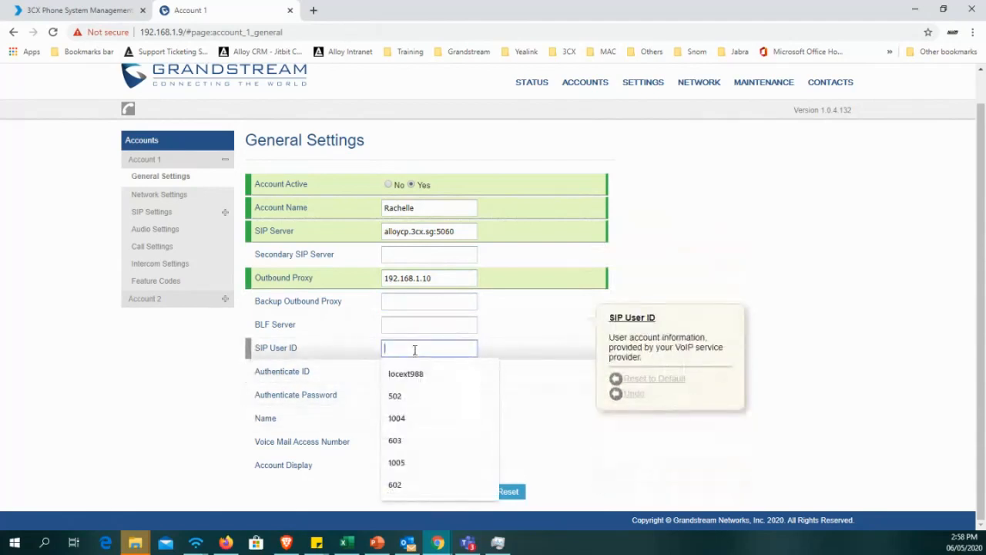
text(502)
key(Tab)
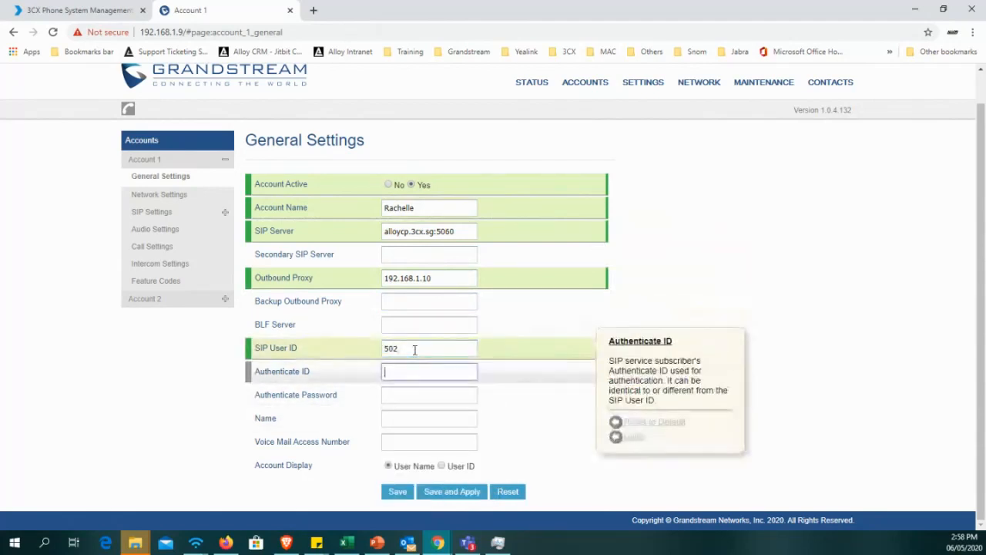
text(502)
key(Tab)
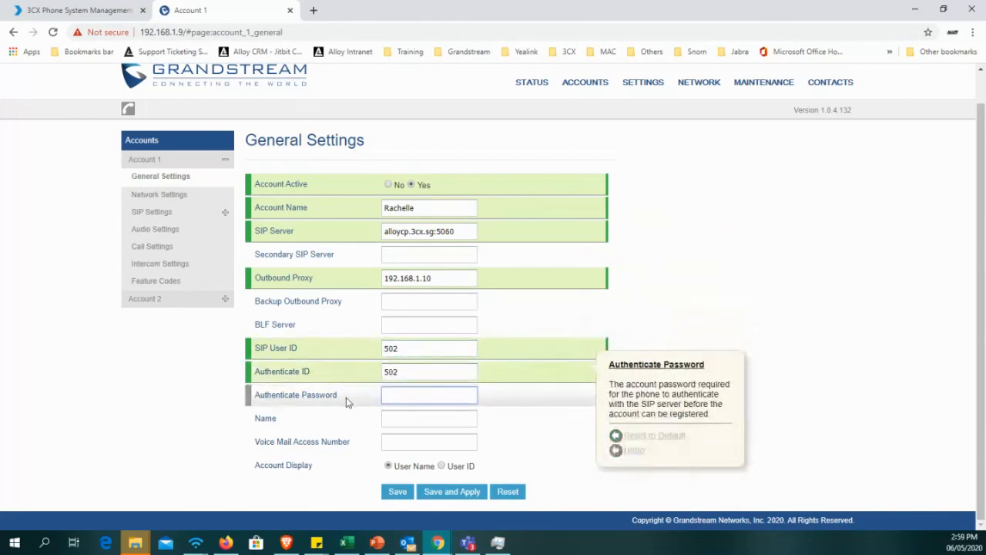
Open extension 502 in the 3CX console, check its authentication ID and reveal its authentication password.
click(92, 10)
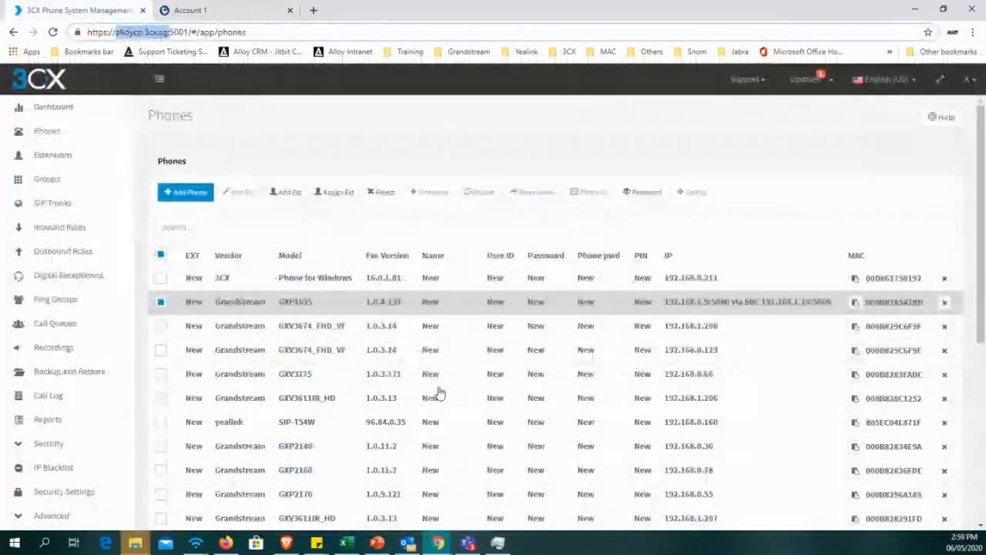
click(72, 154)
scroll(288, 452, down, 5)
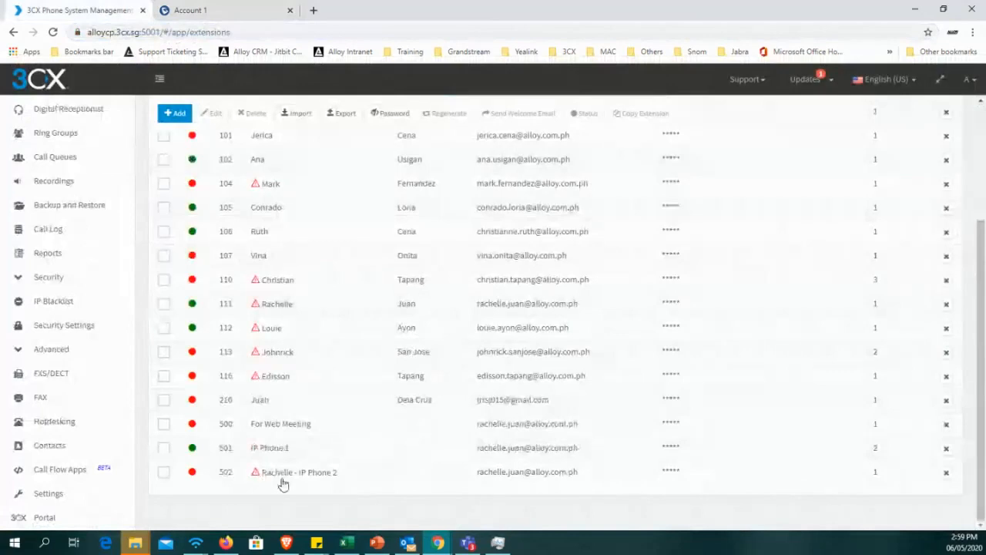
click(282, 476)
drag(197, 434, 143, 451)
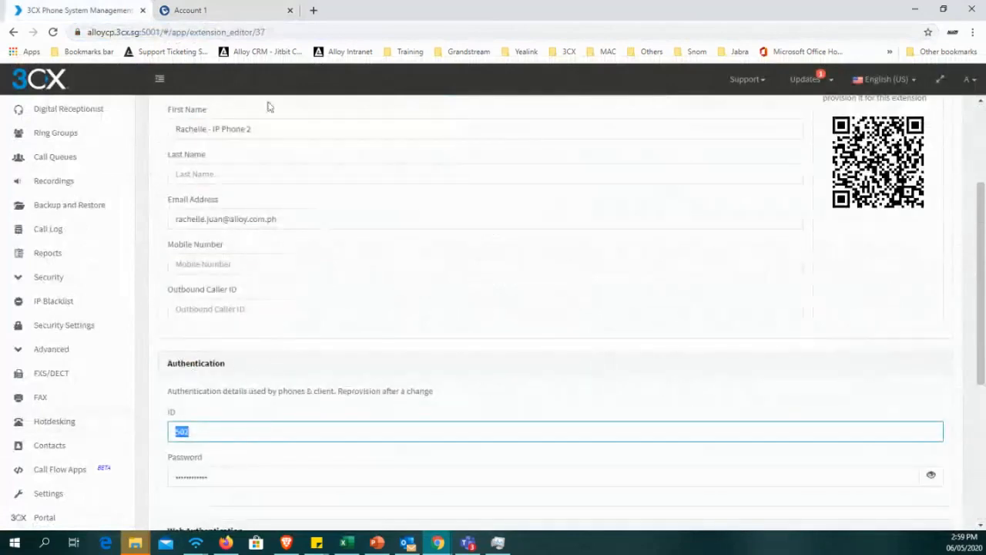
click(218, 10)
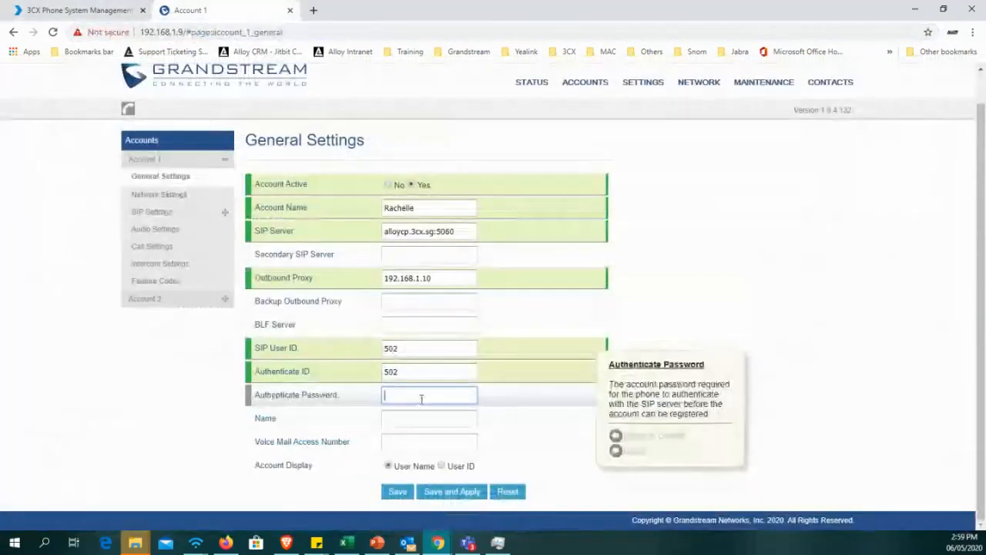
click(72, 10)
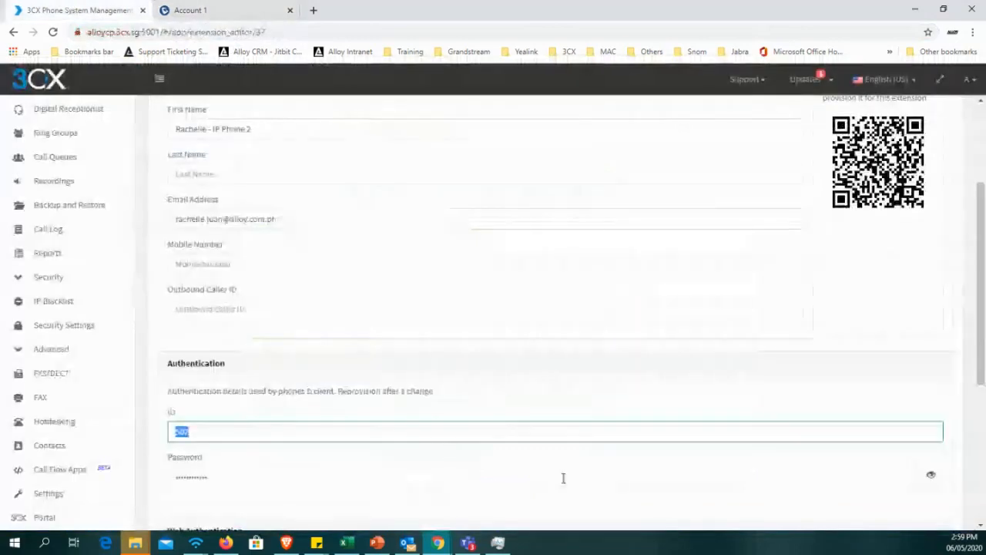
click(931, 475)
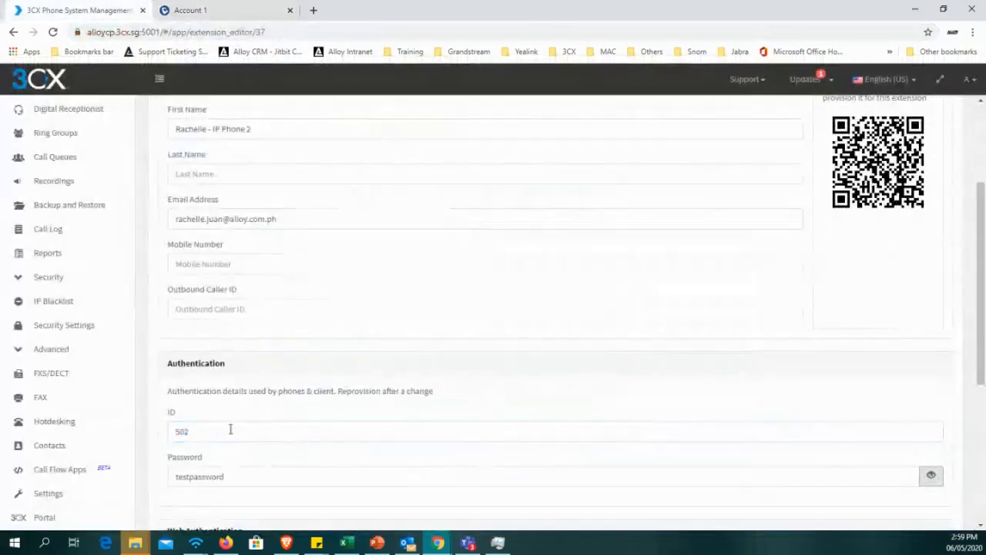
Enter the extension's password as Account 1's Authenticate Password on the Grandstream page, and save and apply the account settings.
click(184, 9)
text(•••••••••)
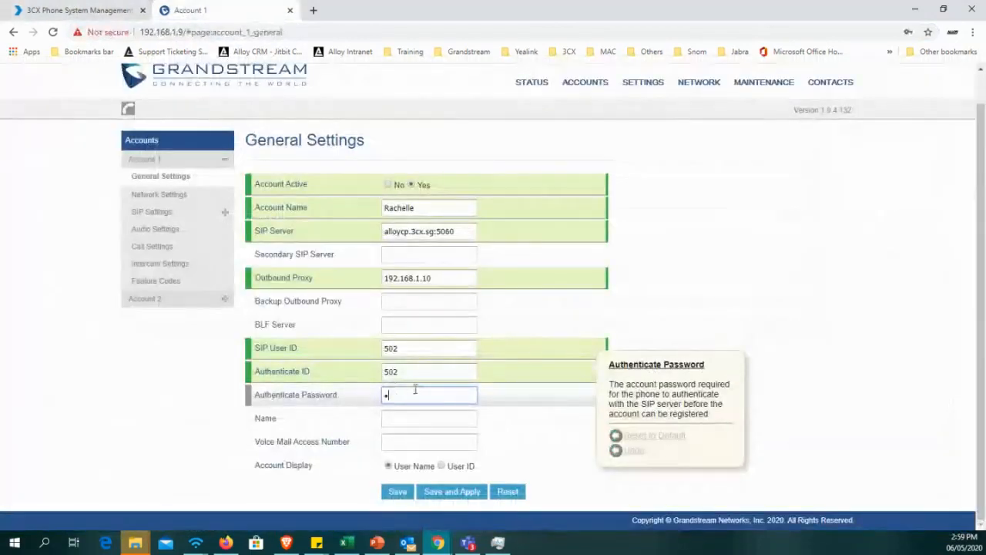
text(•••)
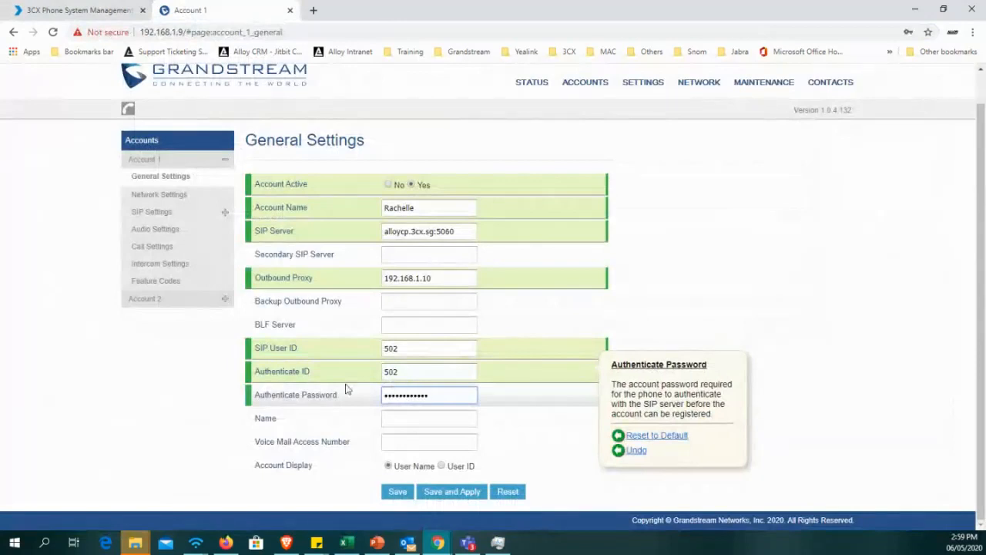
click(420, 418)
click(600, 373)
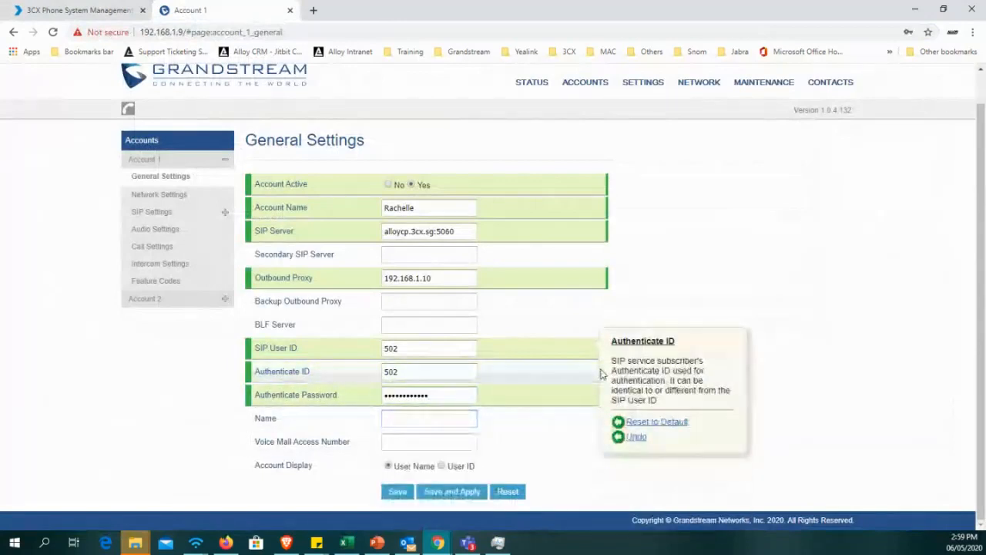
click(458, 493)
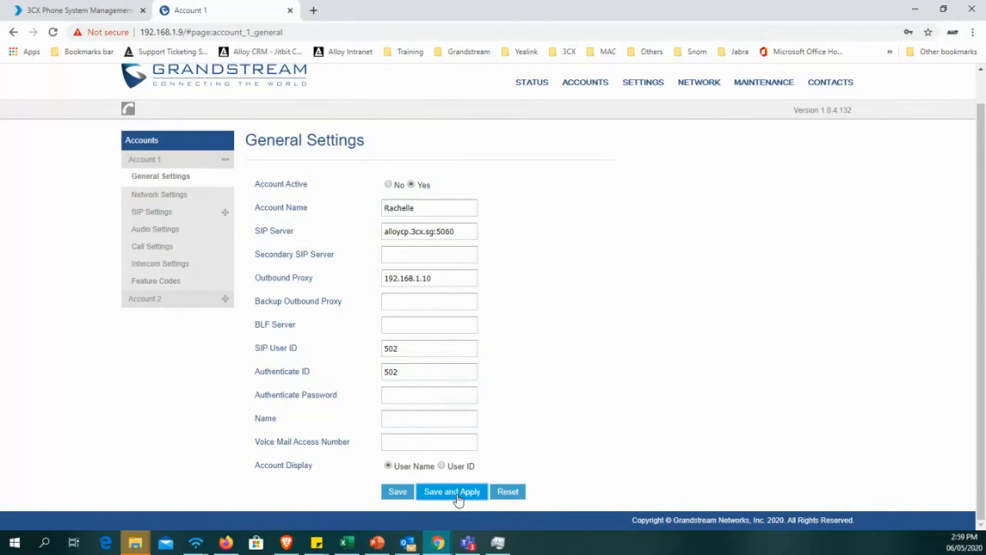
click(458, 497)
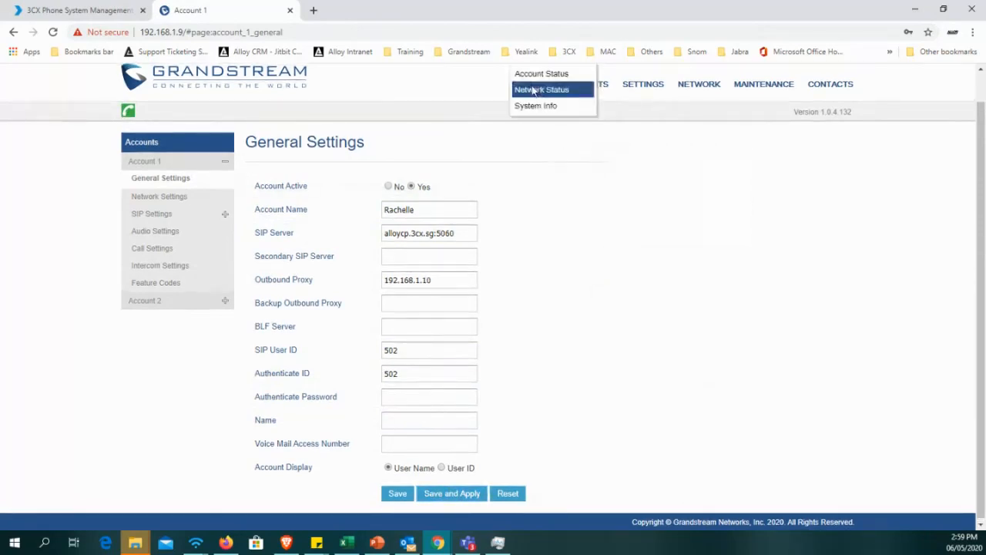
Open the phone's Account Status page to check the SIP registration of Account 1.
mouse_move(529, 90)
drag(529, 90, 440, 107)
scroll(440, 107, up, 1)
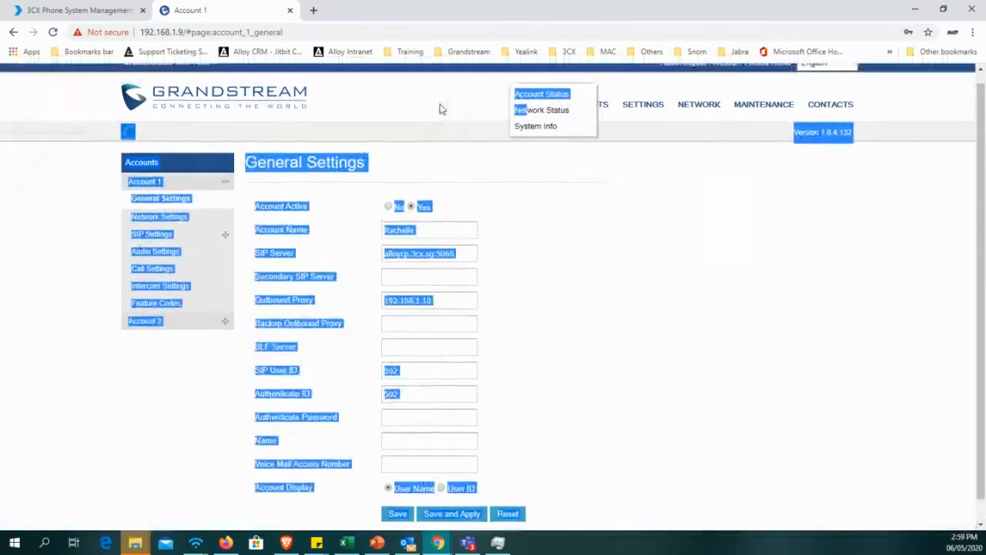
click(443, 110)
click(526, 117)
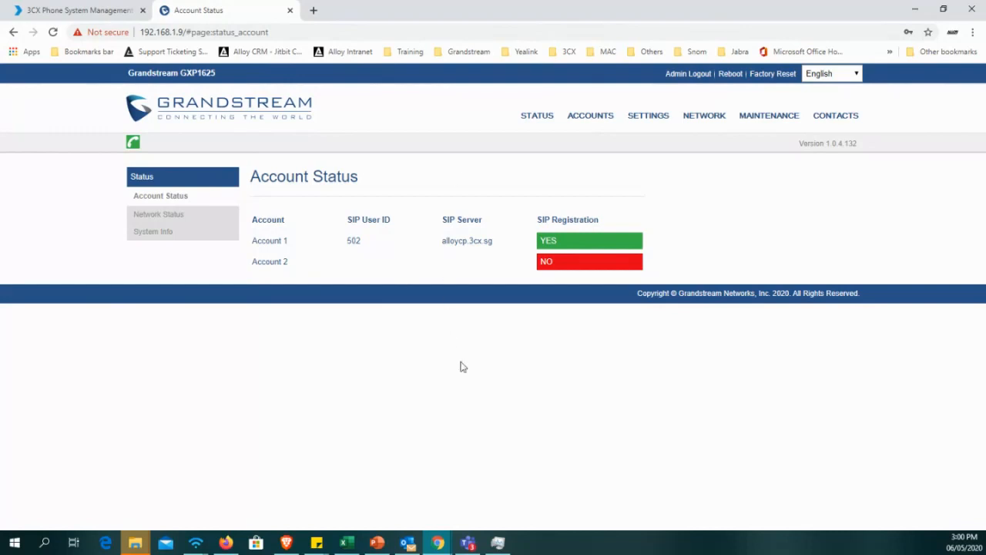
click(88, 11)
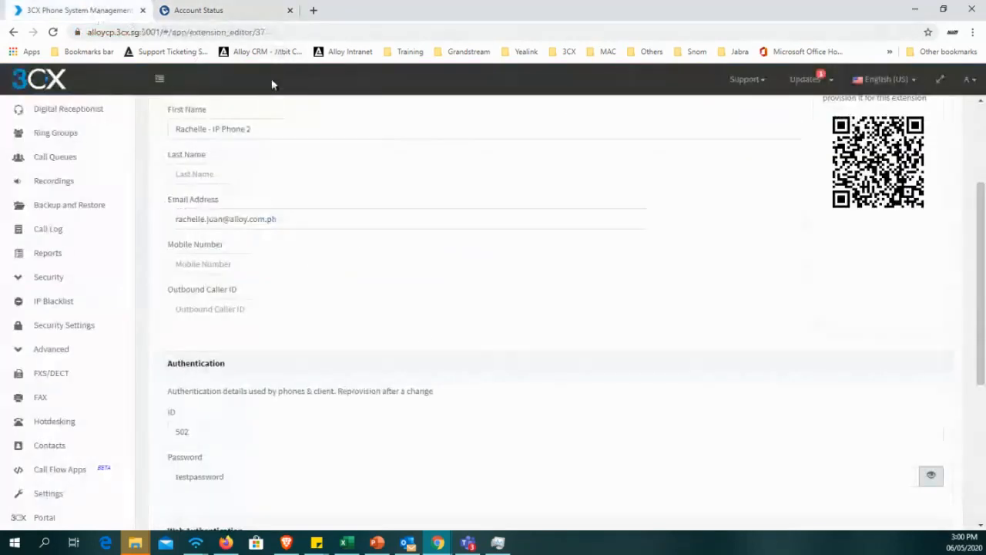
click(205, 9)
click(75, 8)
click(205, 10)
click(77, 9)
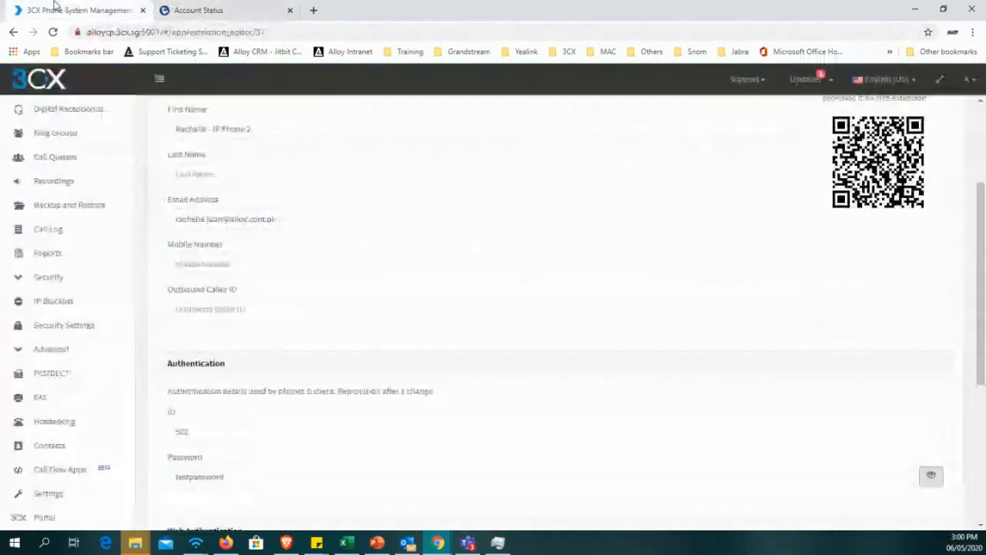
click(205, 9)
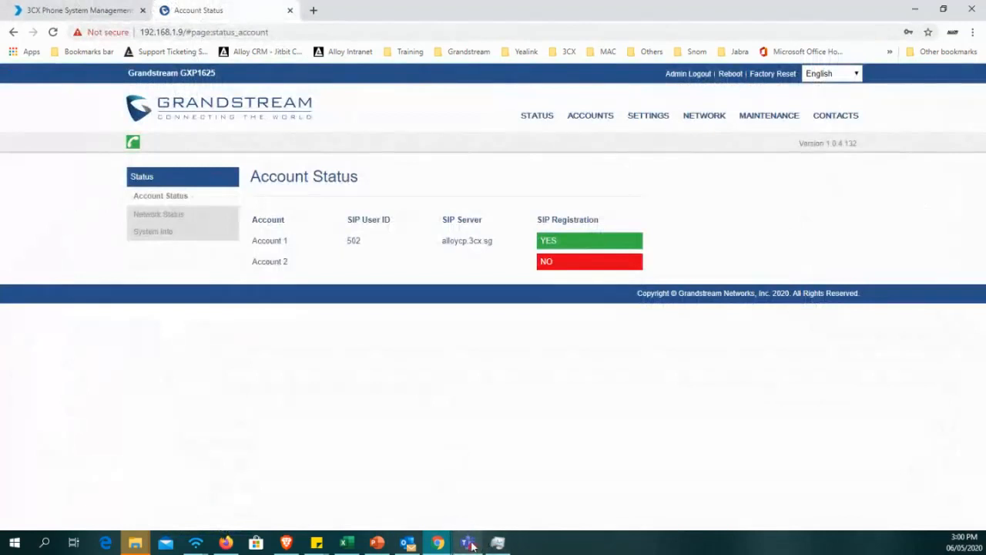
Close the Task Manager window, switch to PowerPoint and start the slide show from the current slide.
click(498, 543)
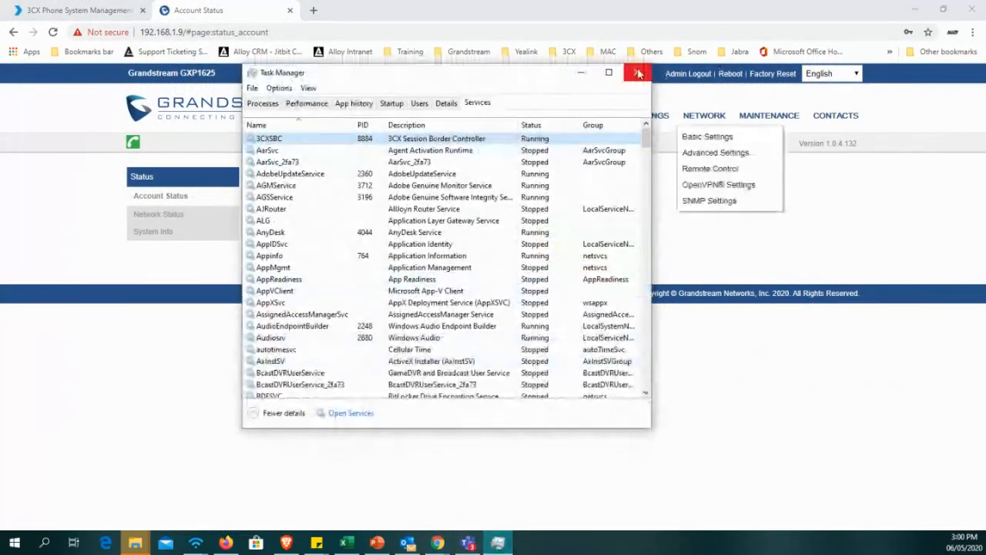
click(636, 75)
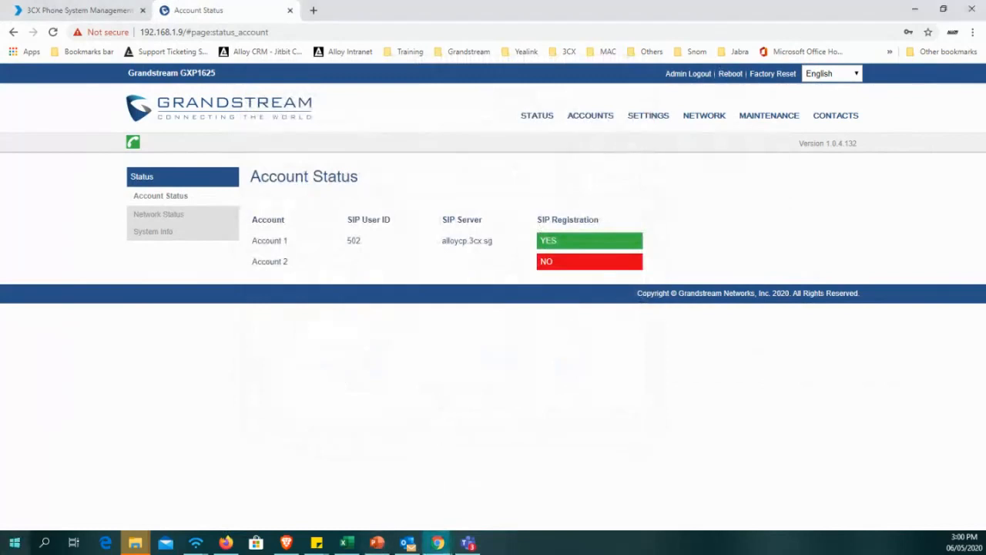
key(alt+Tab)
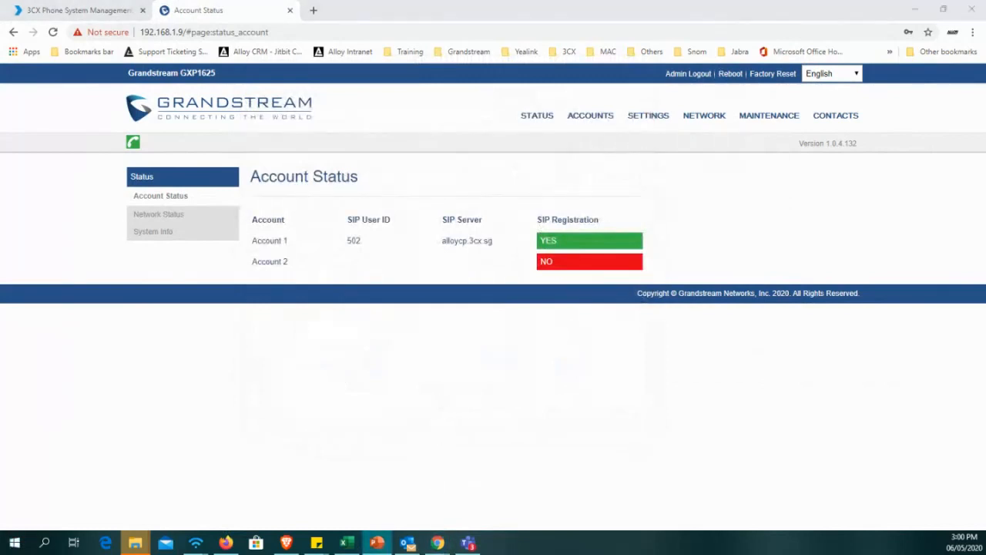
key(shift+F5)
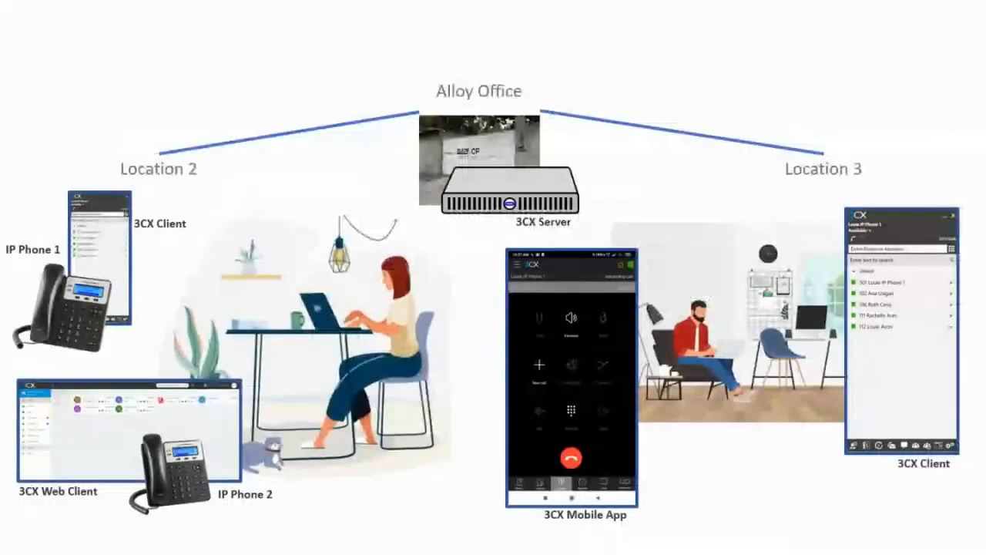
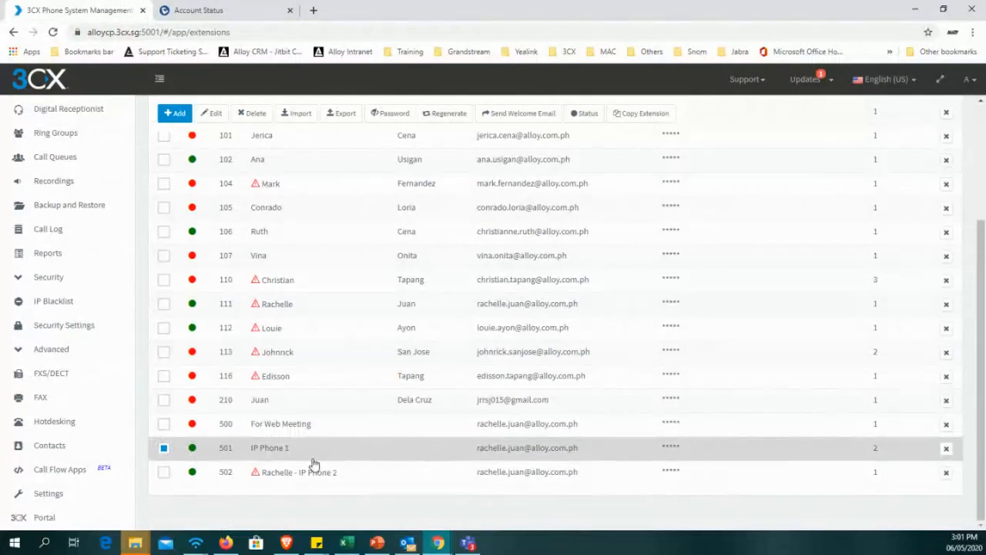
Close the Grandstream phone's Account Status page and return to the 3CX extensions list.
click(232, 11)
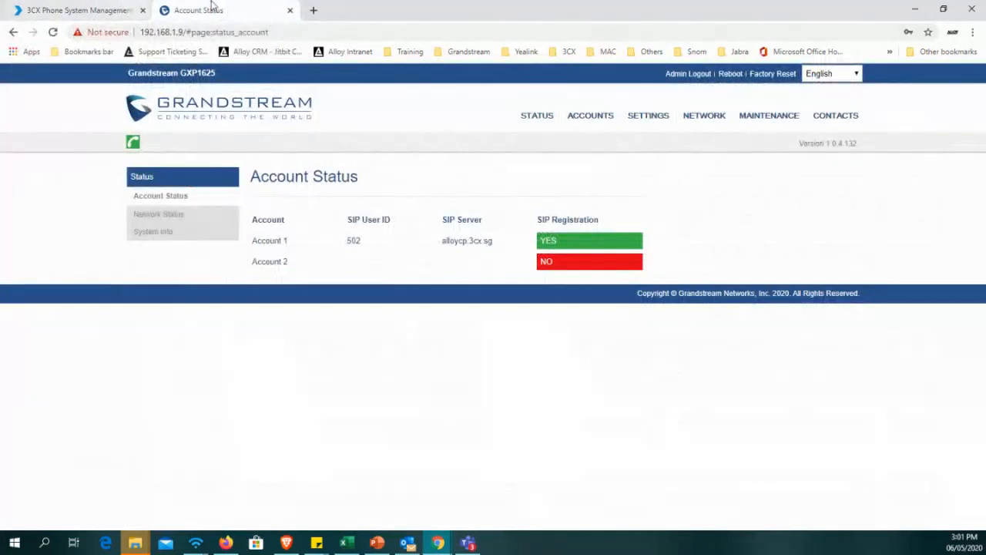
click(289, 11)
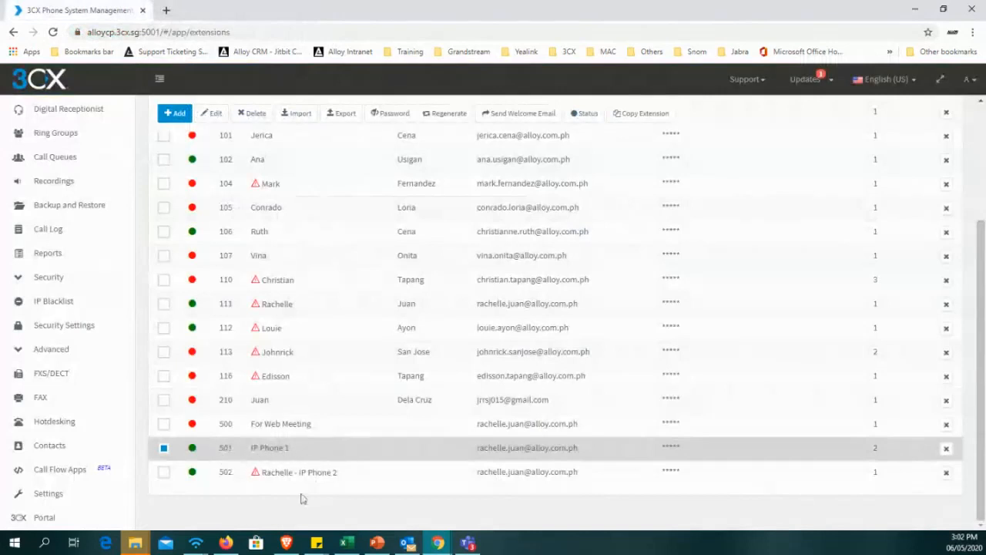
scroll(230, 490, up, 1)
scroll(233, 480, down, 1)
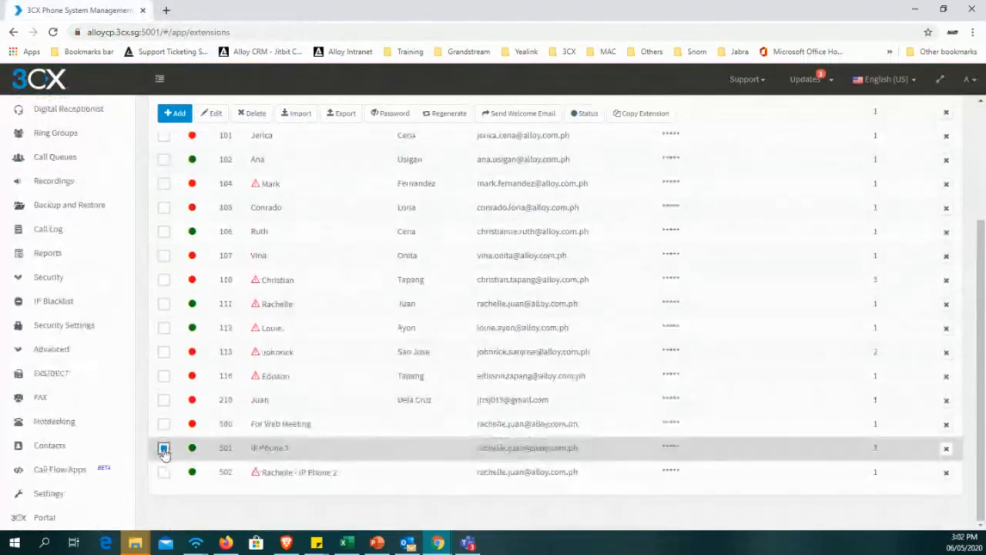
Select only extension 501 (IP Phone 1) in the extensions list and send its welcome email.
click(163, 423)
click(164, 447)
click(165, 425)
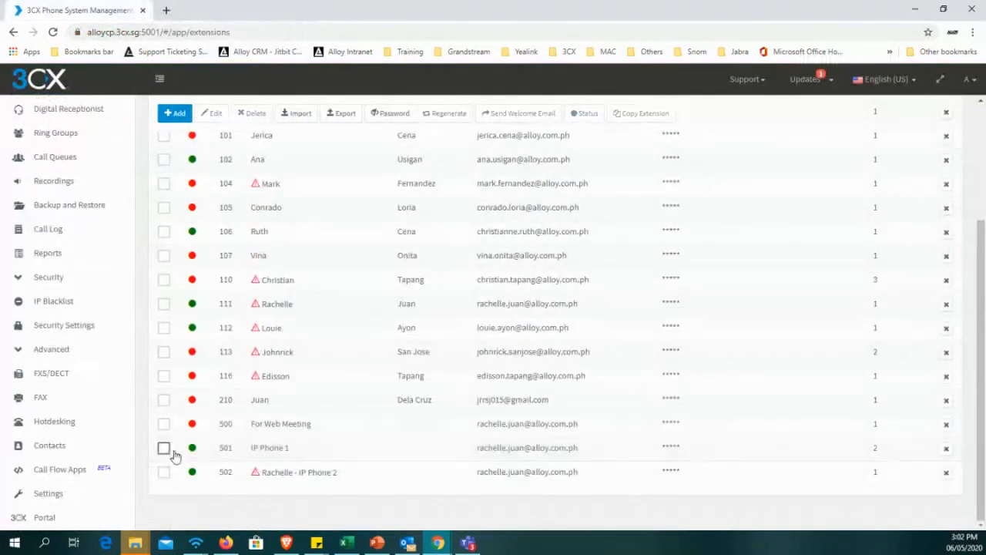
click(164, 448)
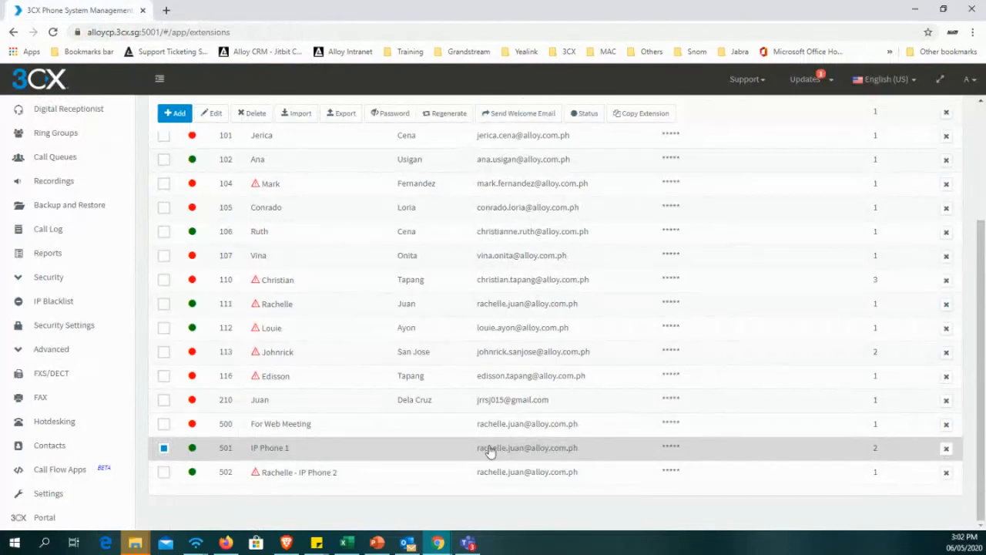
click(509, 119)
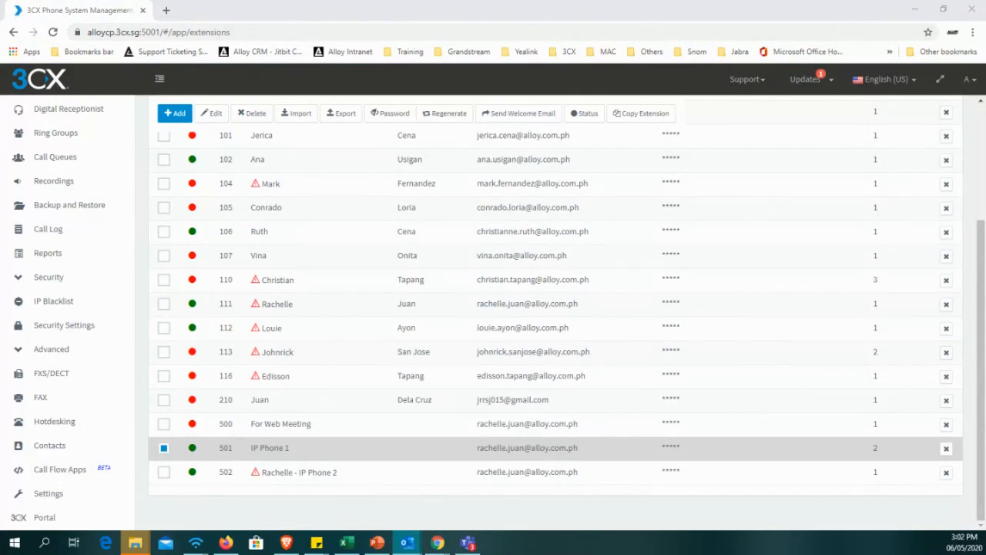
Switch to Outlook's Welcome to 3CX message and examine the greeting, extension number, PIN and voicemail instructions under Your extension details.
drag(339, 8, 331, 3)
scroll(413, 270, down, 2)
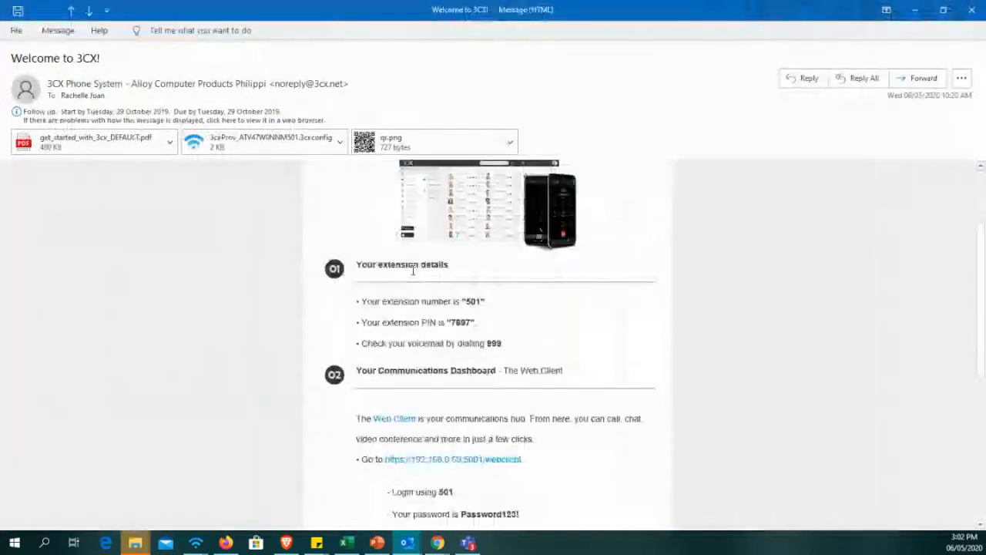
scroll(413, 270, up, 3)
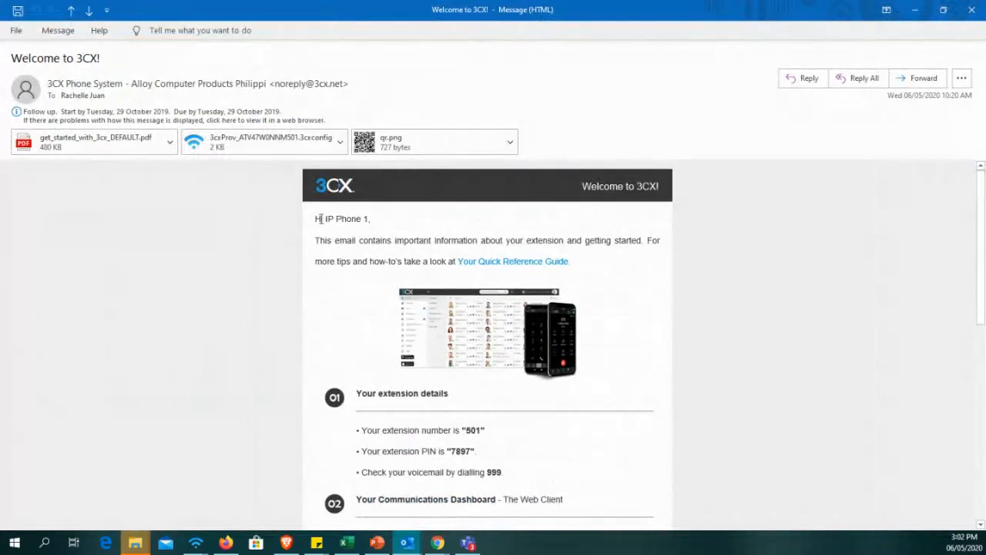
drag(320, 219, 381, 231)
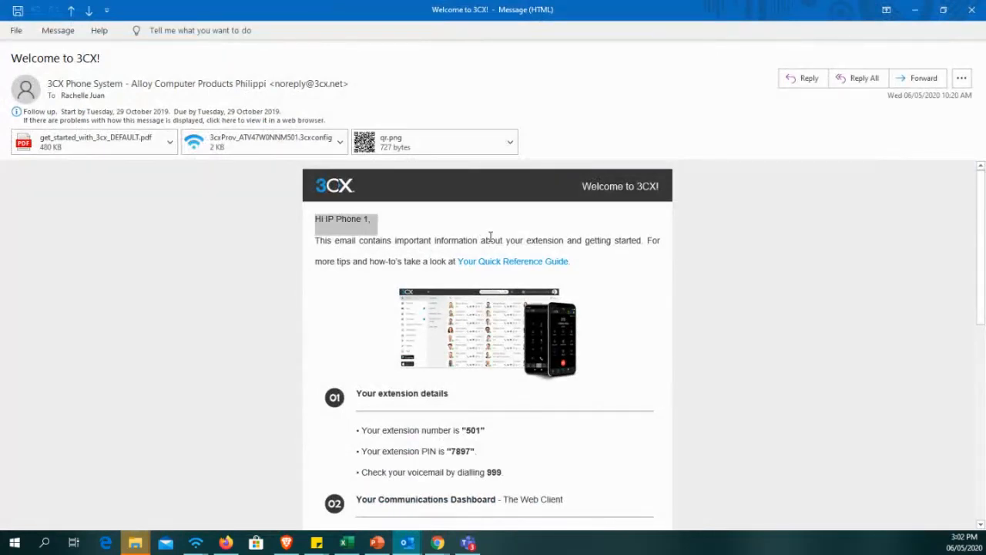
scroll(479, 268, down, 2)
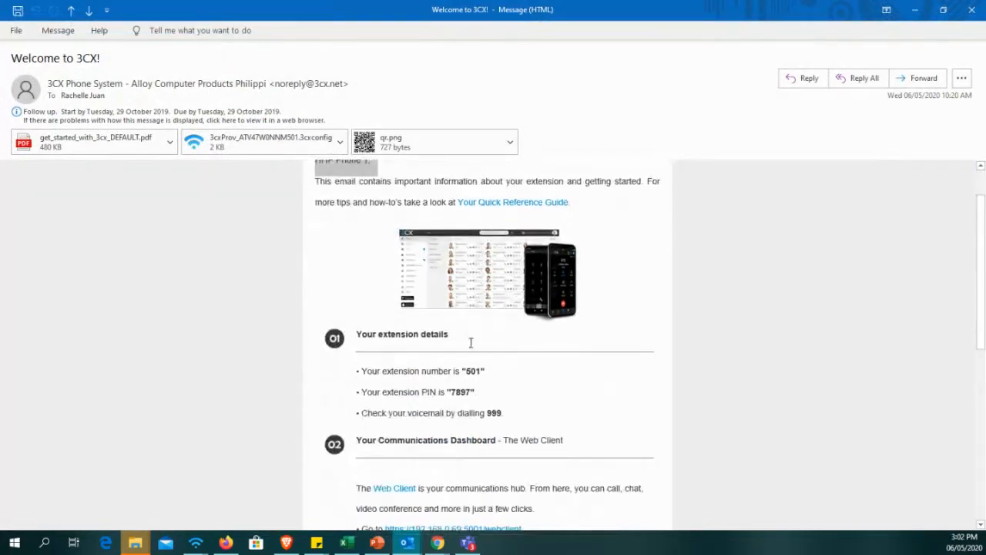
scroll(468, 368, down, 1)
drag(462, 341, 487, 343)
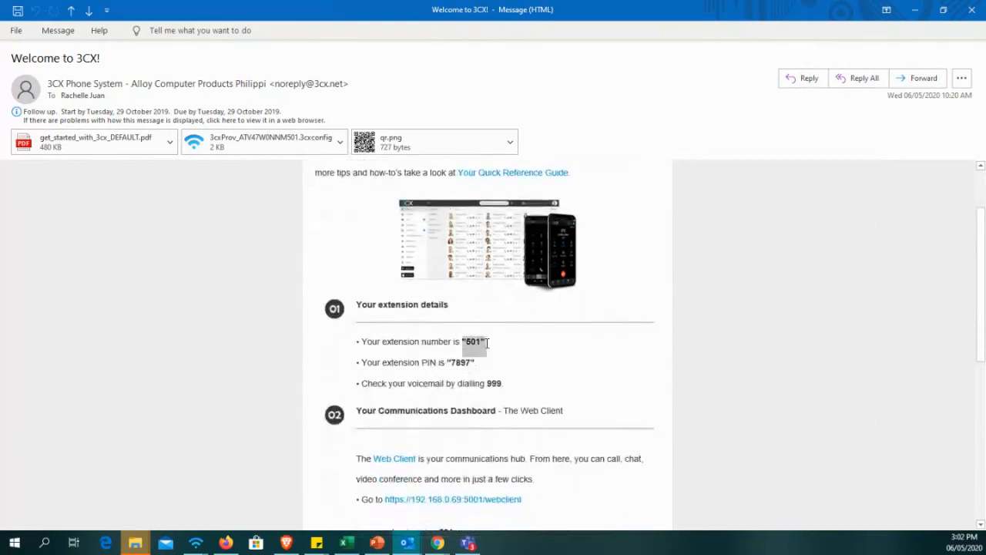
drag(422, 363, 487, 364)
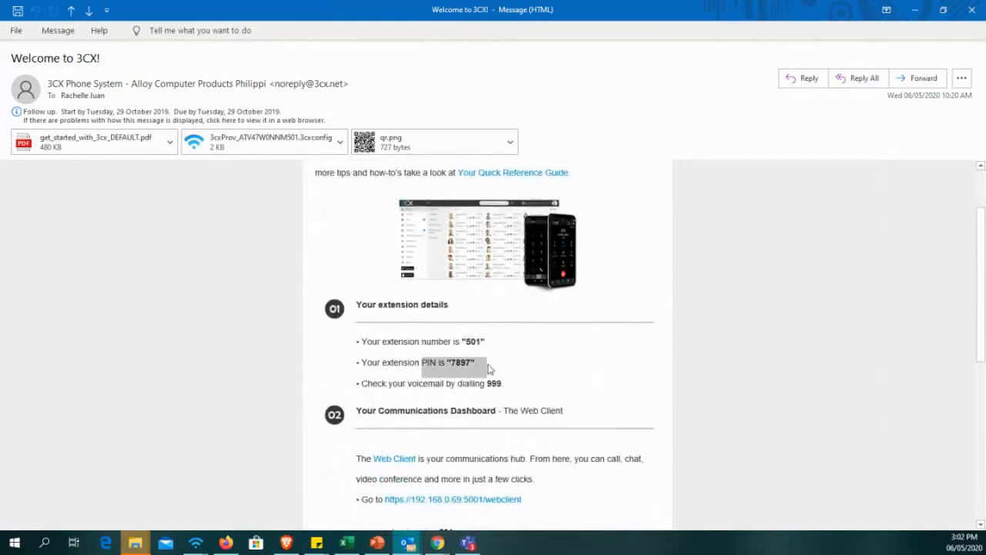
scroll(443, 370, down, 1)
drag(408, 354, 528, 357)
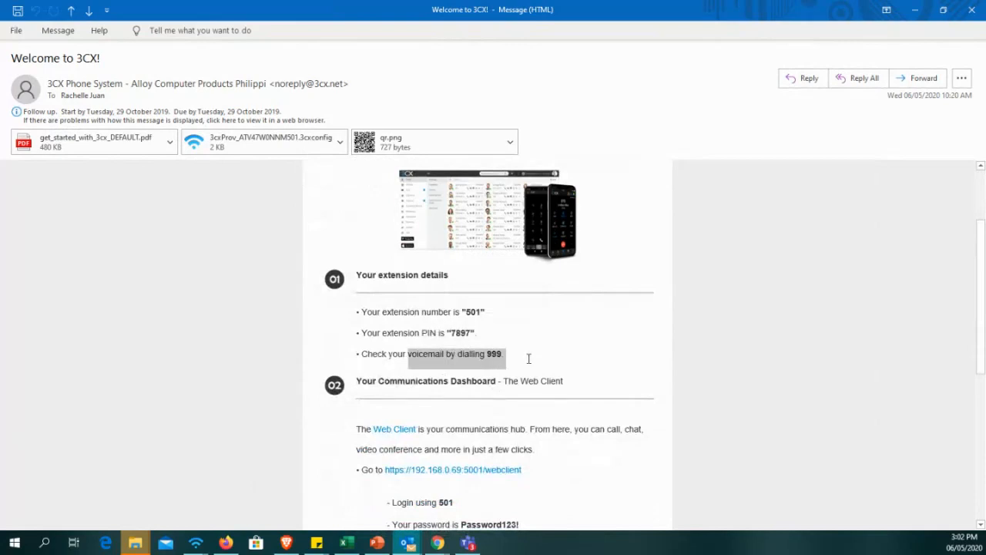
Examine the Web Client section of the welcome email, including the local link, login extension and password.
scroll(529, 356, down, 3)
scroll(531, 386, down, 2)
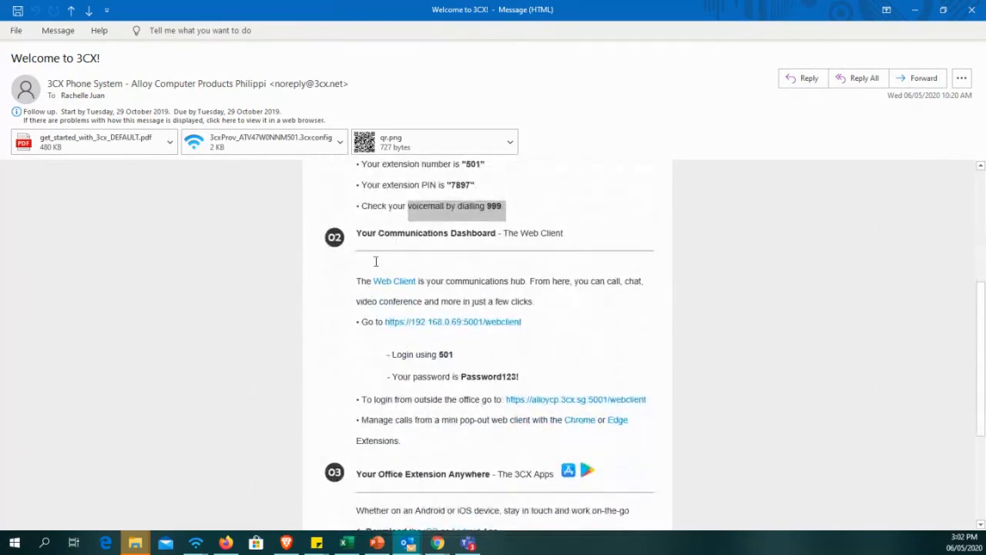
drag(346, 271, 703, 383)
click(622, 335)
key(Escape)
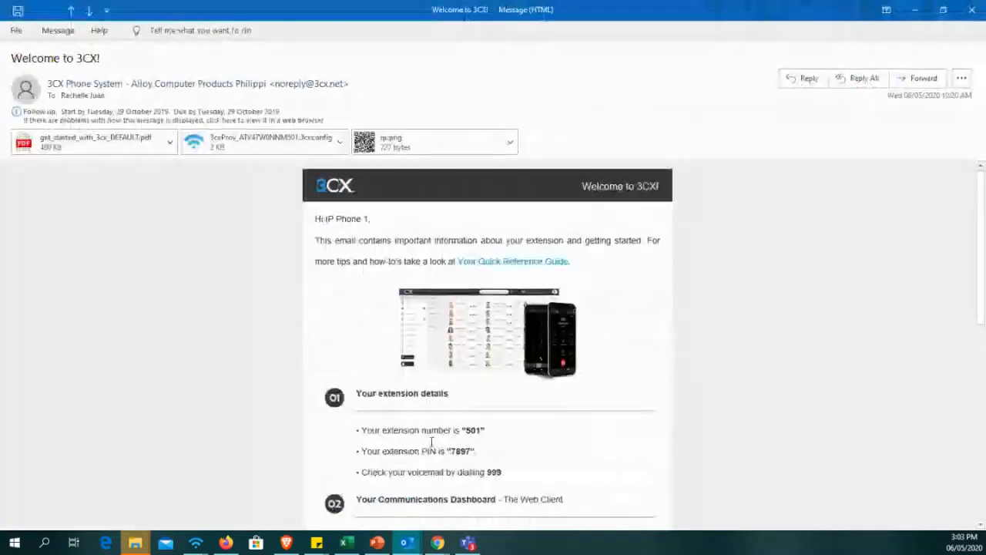
scroll(462, 455, down, 5)
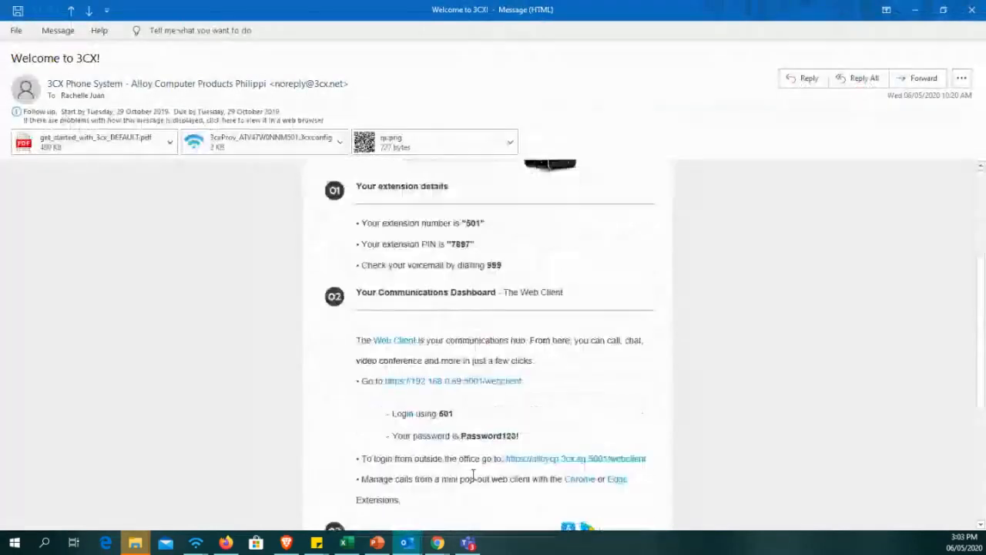
scroll(454, 432, down, 2)
scroll(400, 339, down, 1)
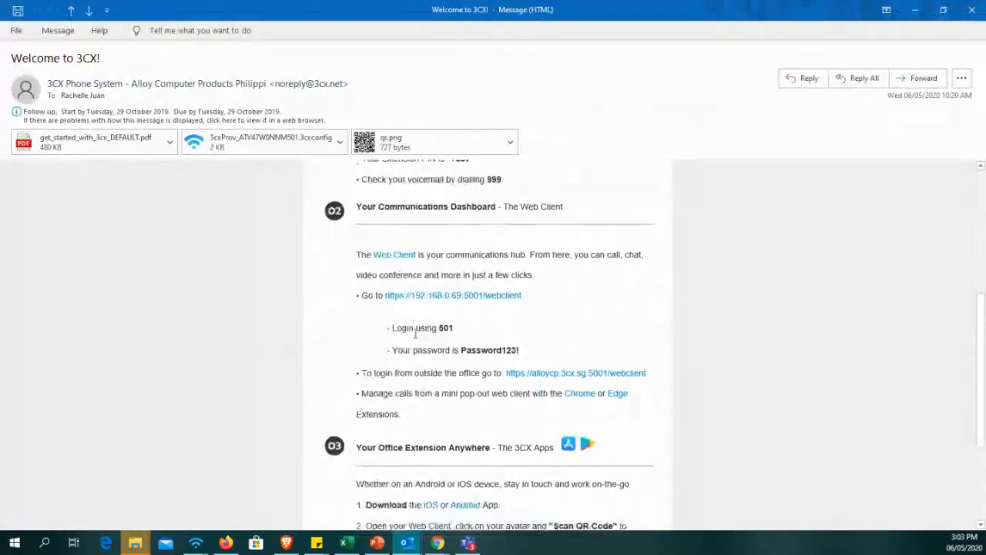
triple_click(467, 293)
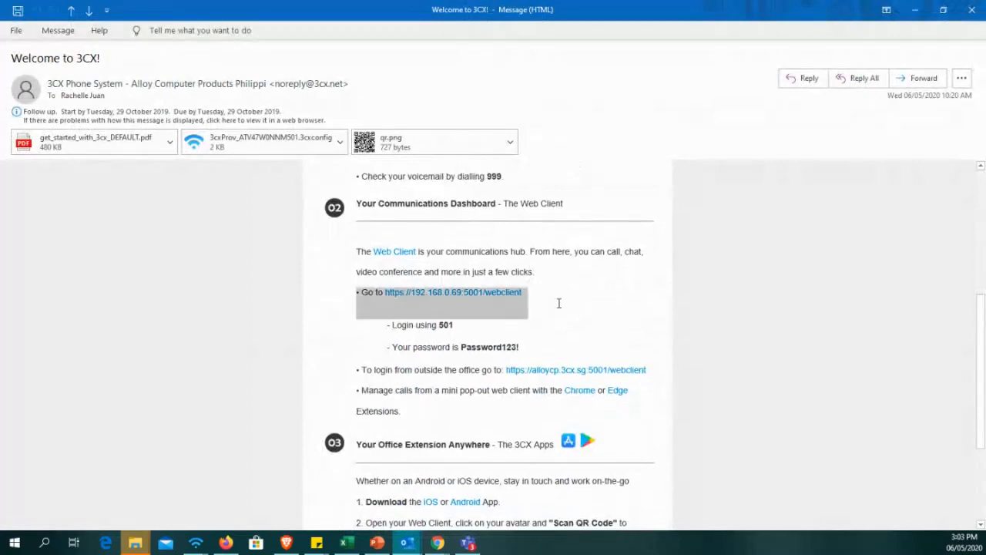
click(543, 330)
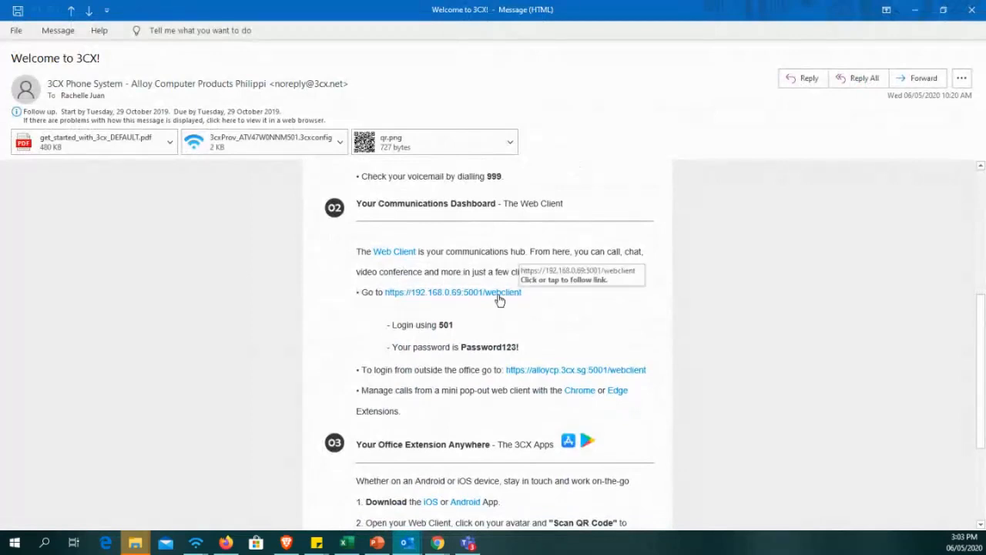
double_click(447, 325)
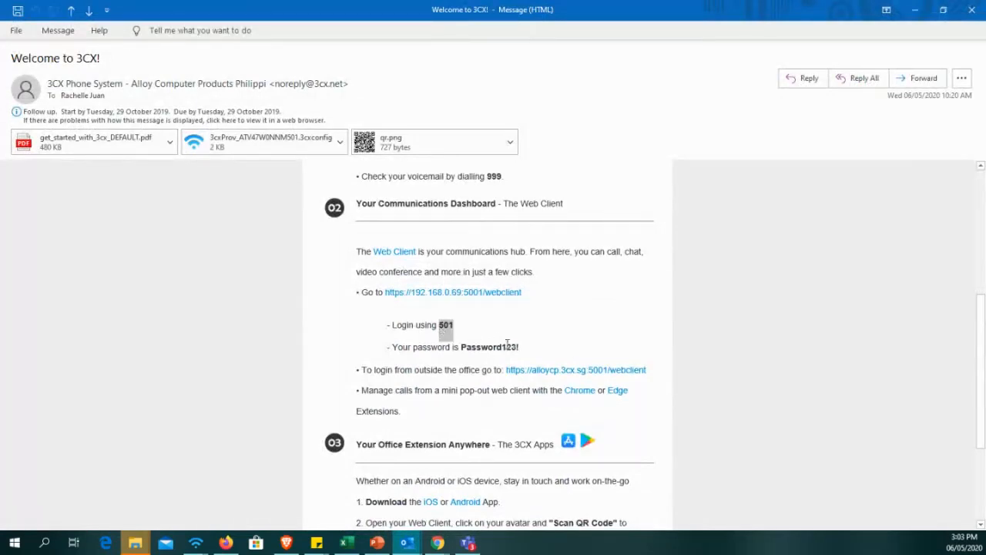
double_click(507, 345)
click(472, 420)
mouse_move(395, 369)
mouse_down()
mouse_move(647, 370)
mouse_move(411, 370)
mouse_up()
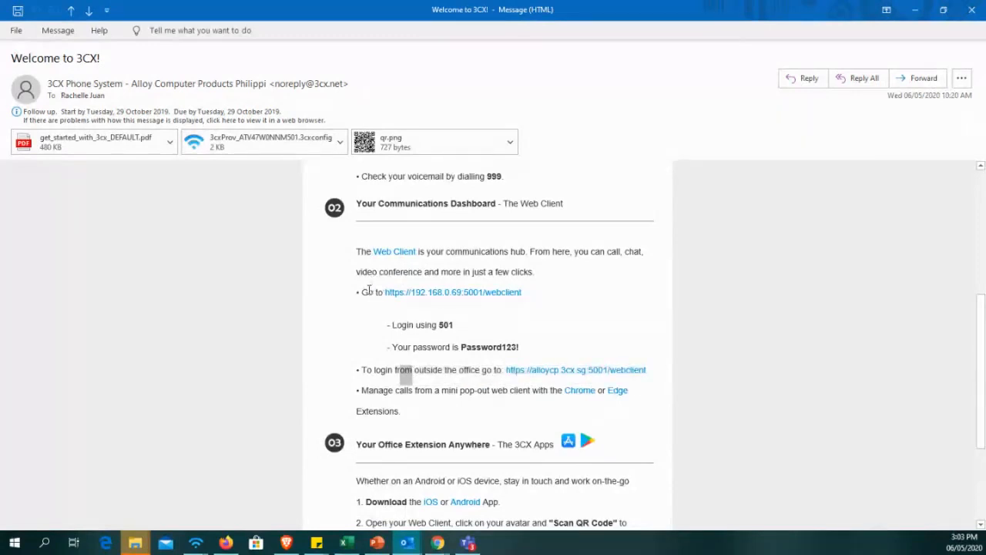
drag(368, 291, 523, 292)
drag(414, 370, 647, 370)
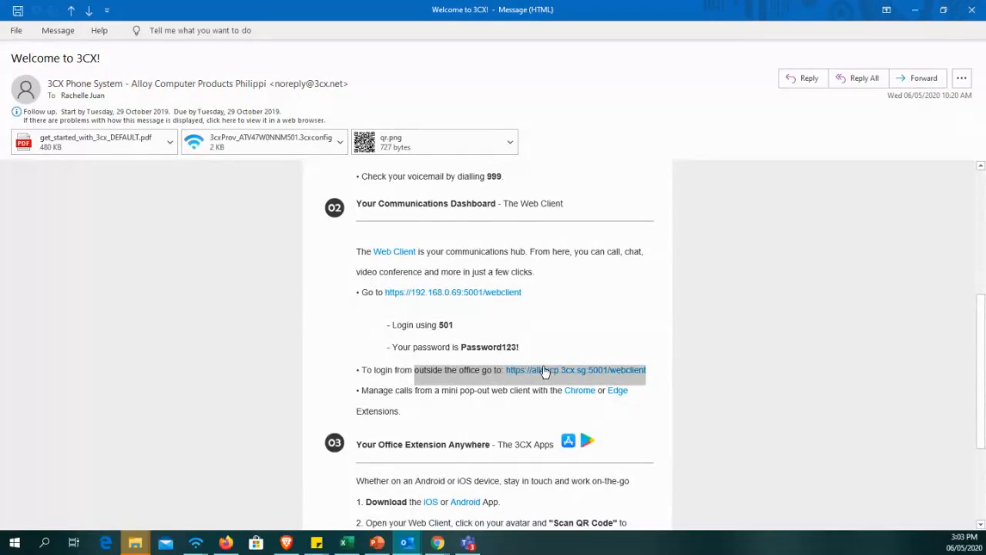
click(664, 397)
click(603, 369)
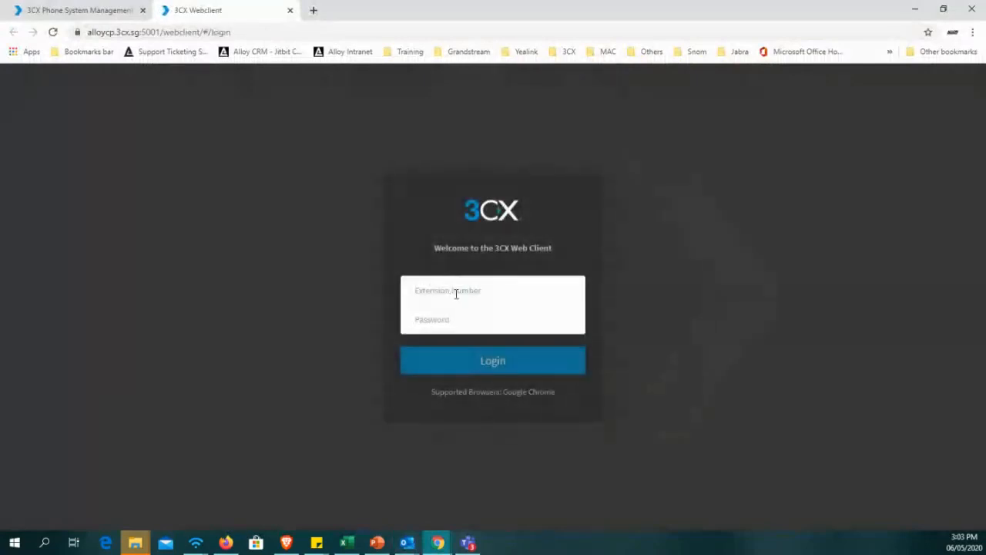
Recheck the Web Client login details in the Welcome to 3CX email and return to the Web Client login page.
click(456, 294)
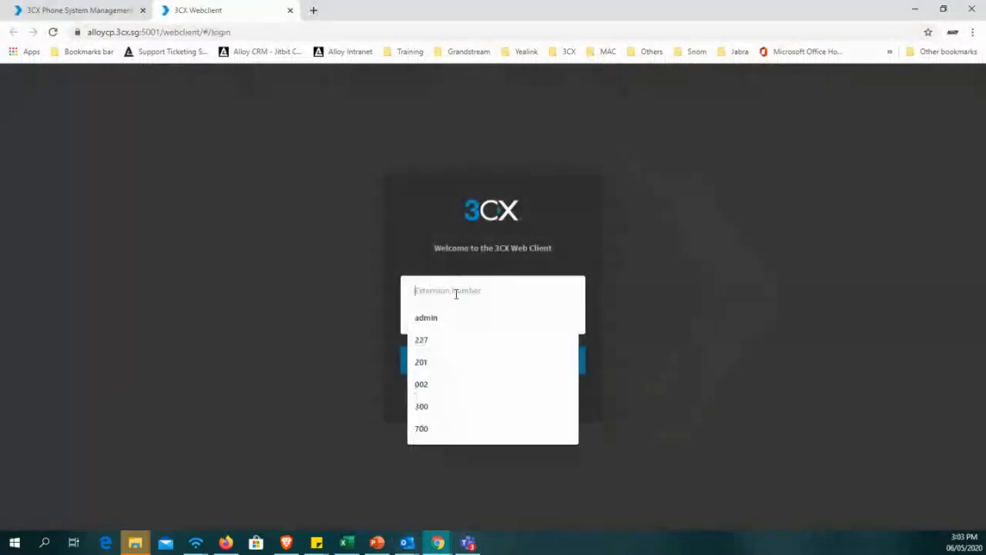
click(332, 269)
click(80, 10)
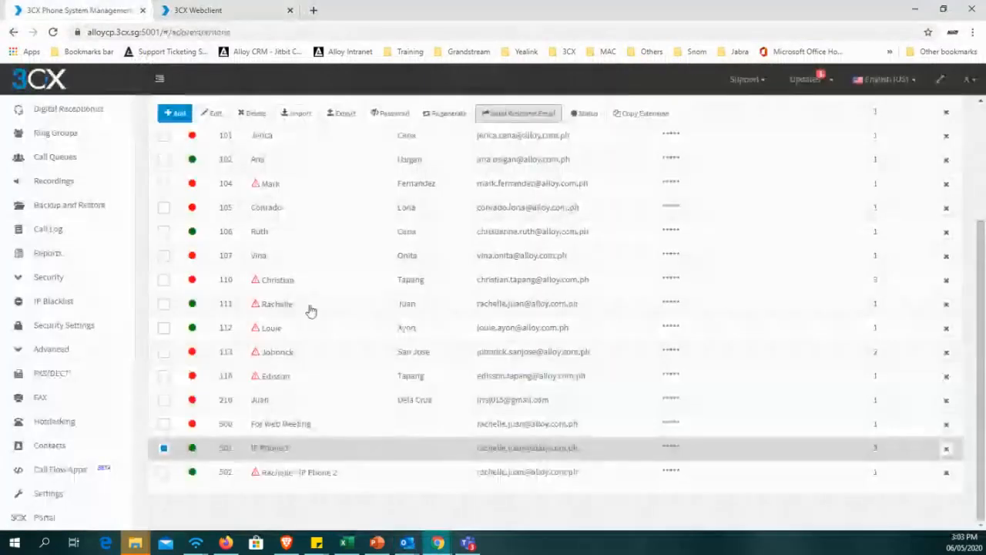
mouse_move(408, 545)
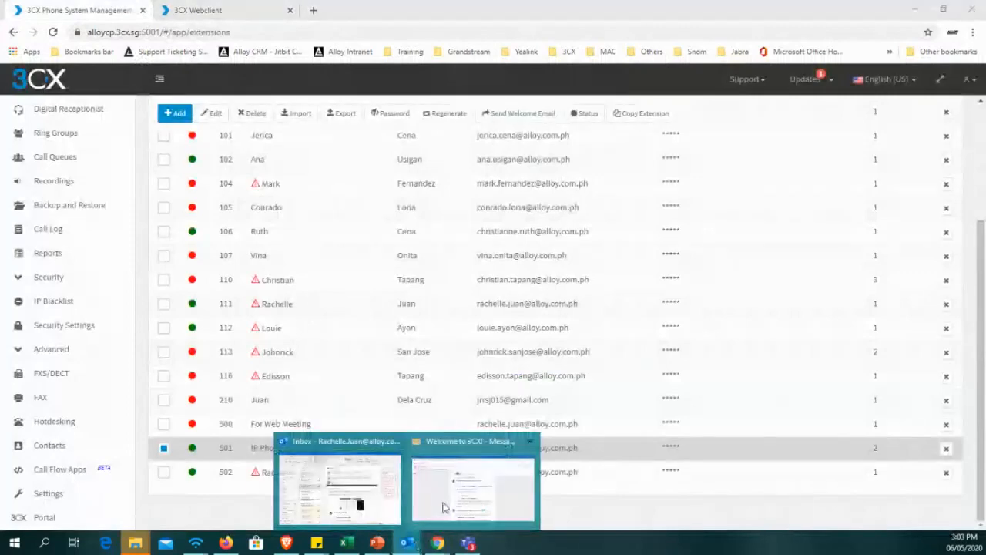
click(450, 507)
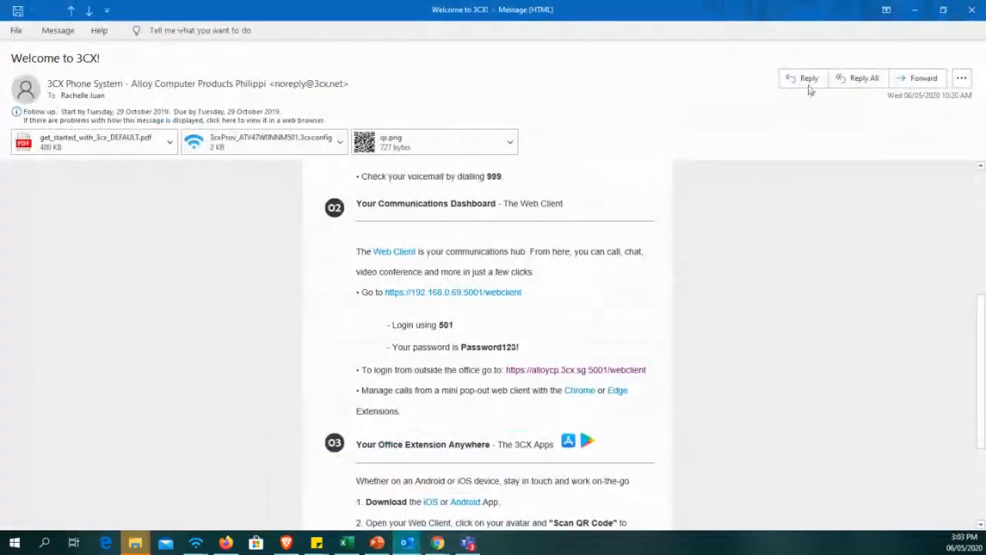
click(915, 9)
click(254, 17)
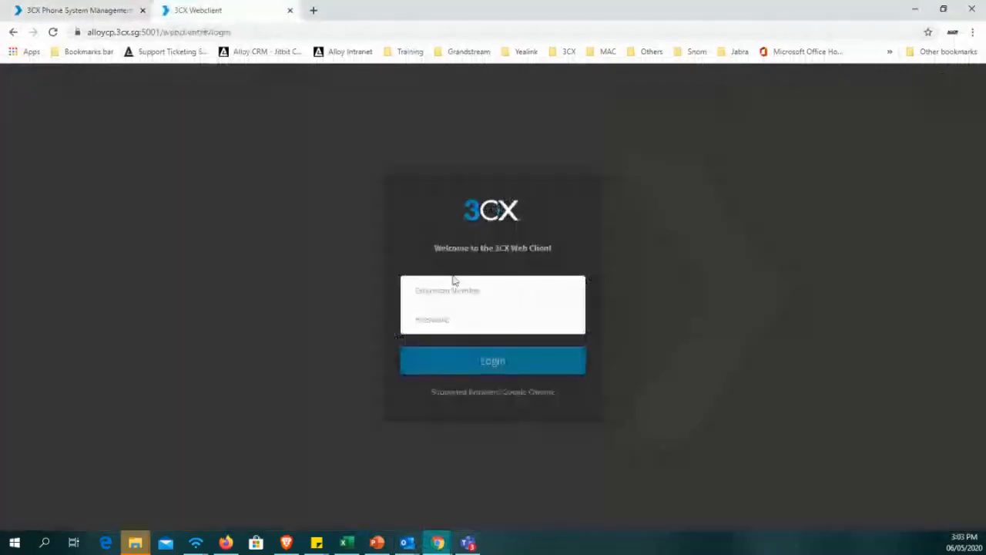
Log in to the 3CX Web Client with extension number 501 and the extension's password.
click(453, 285)
text(501)
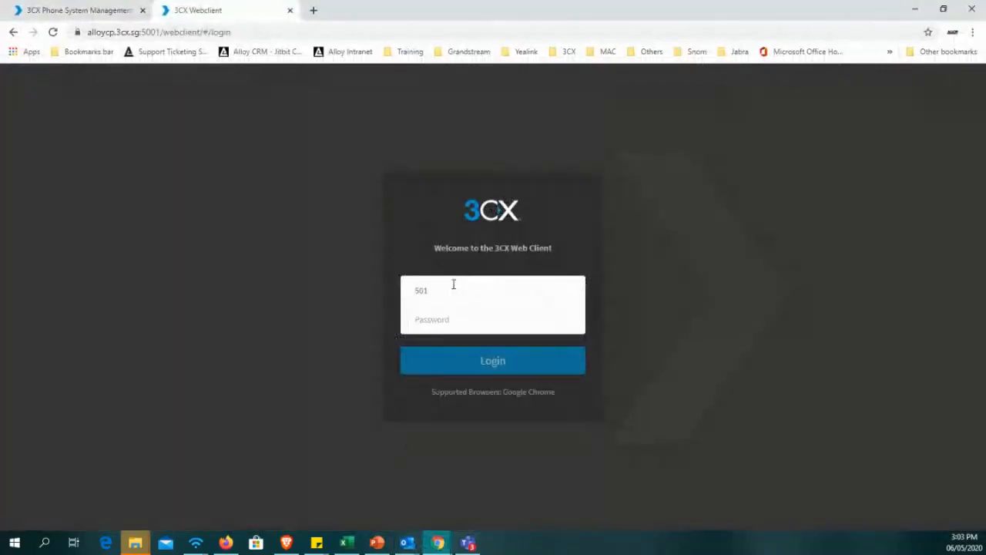
text(***)
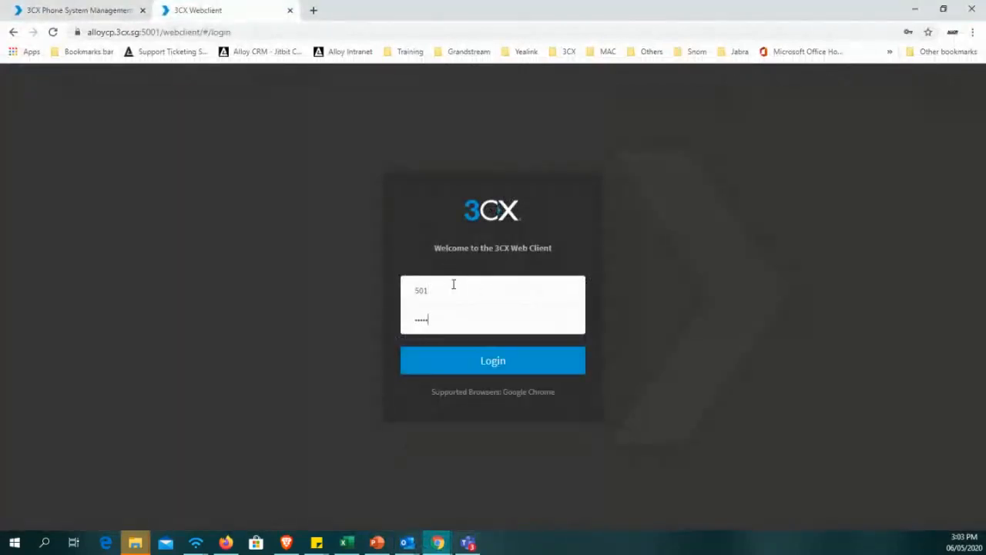
text(***)
key(Return)
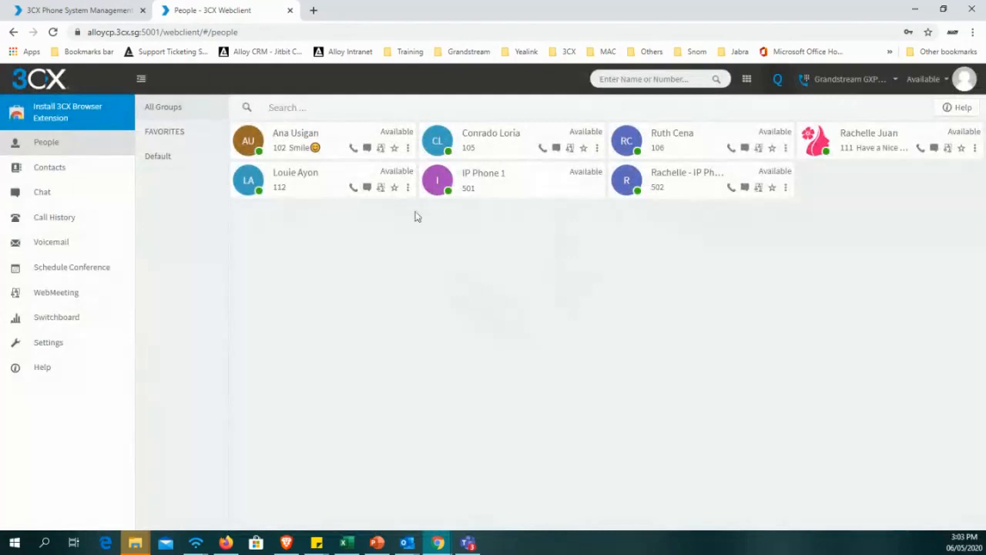
Examine the Web Client's address and People page, and open the list of devices available for extension 501's calls.
click(141, 33)
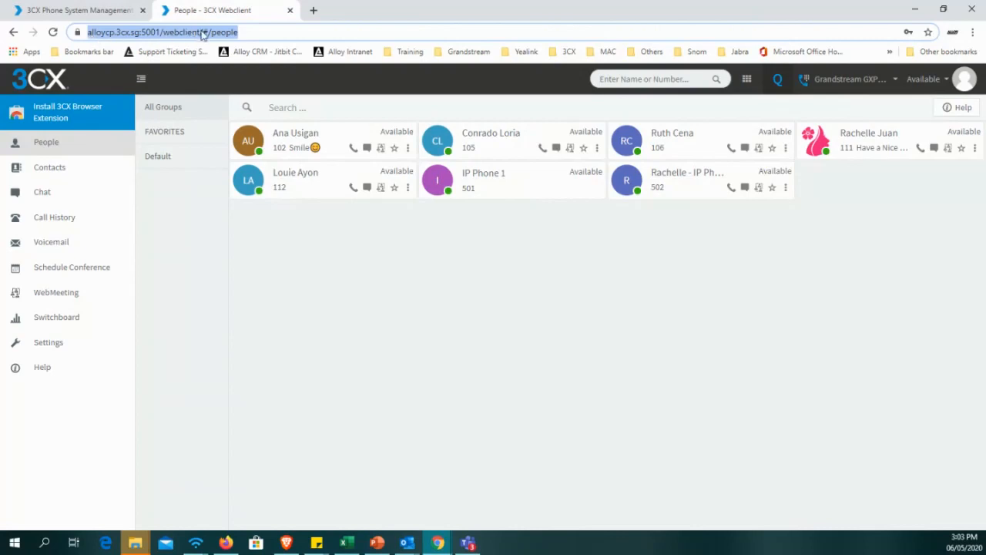
click(755, 353)
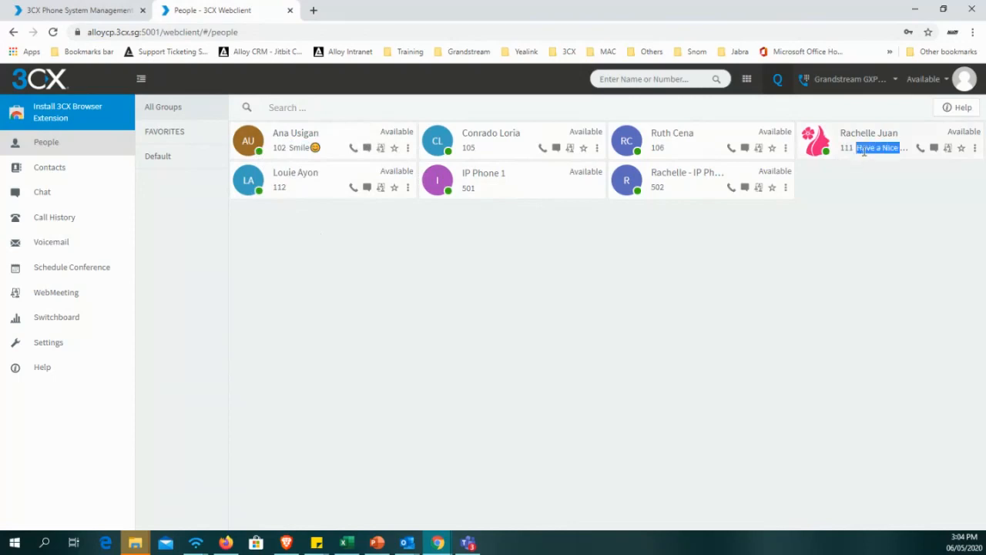
drag(855, 160, 837, 202)
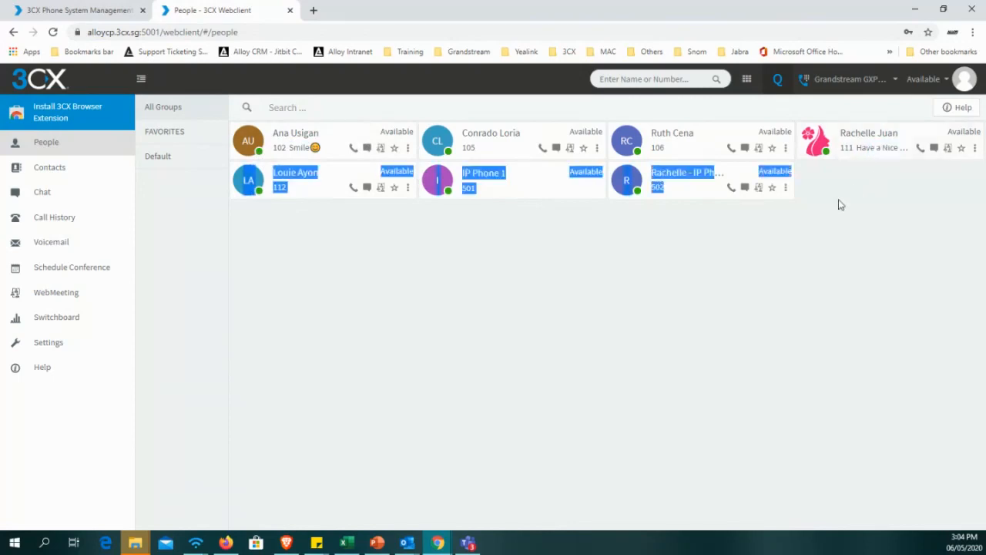
click(848, 85)
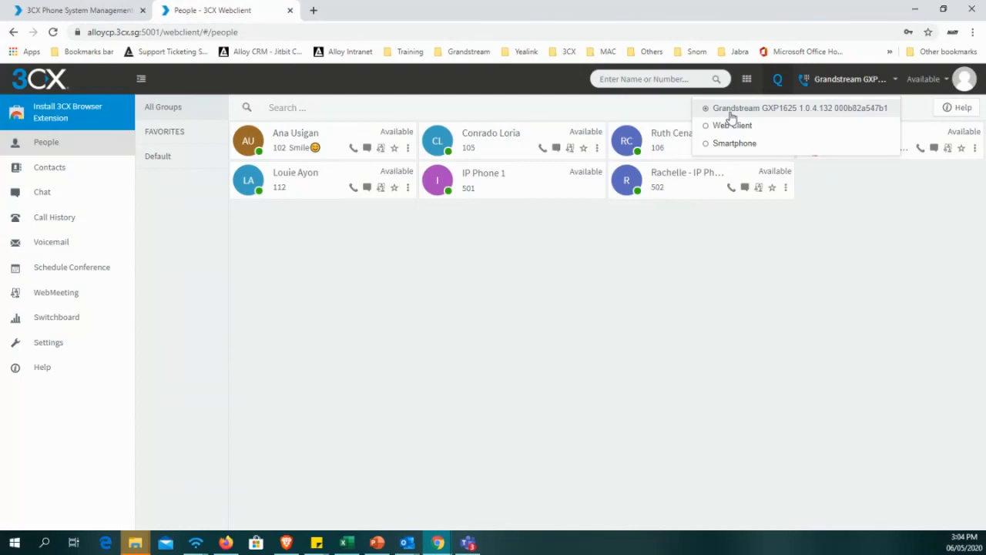
Call extension 112 with the Grandstream GXP1625 kept as the calling device, and end the connected call.
click(830, 252)
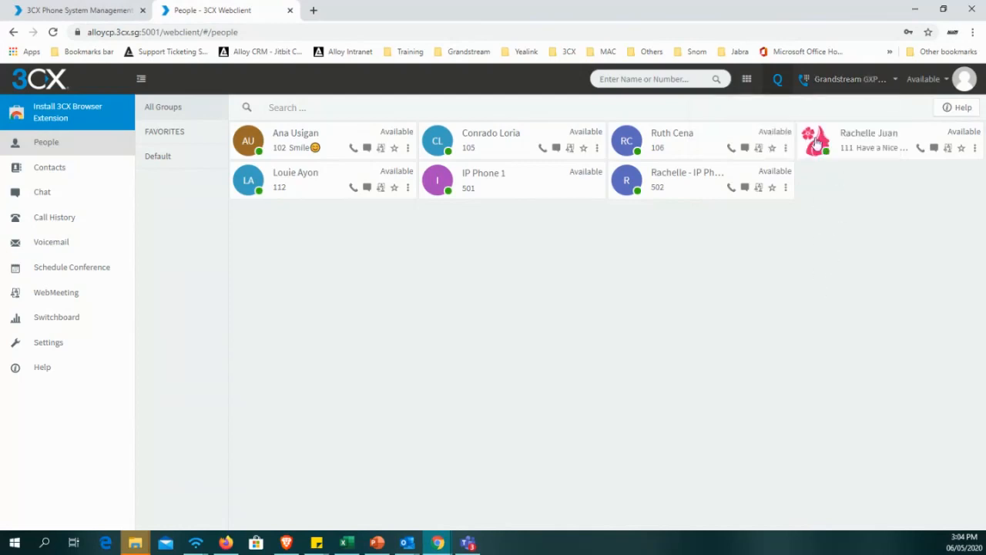
click(748, 80)
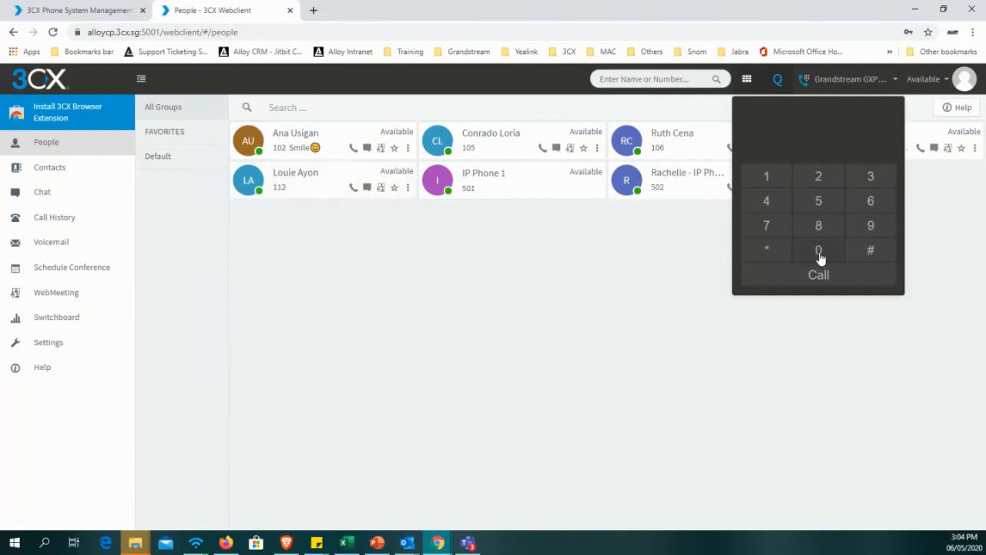
text(112)
click(822, 276)
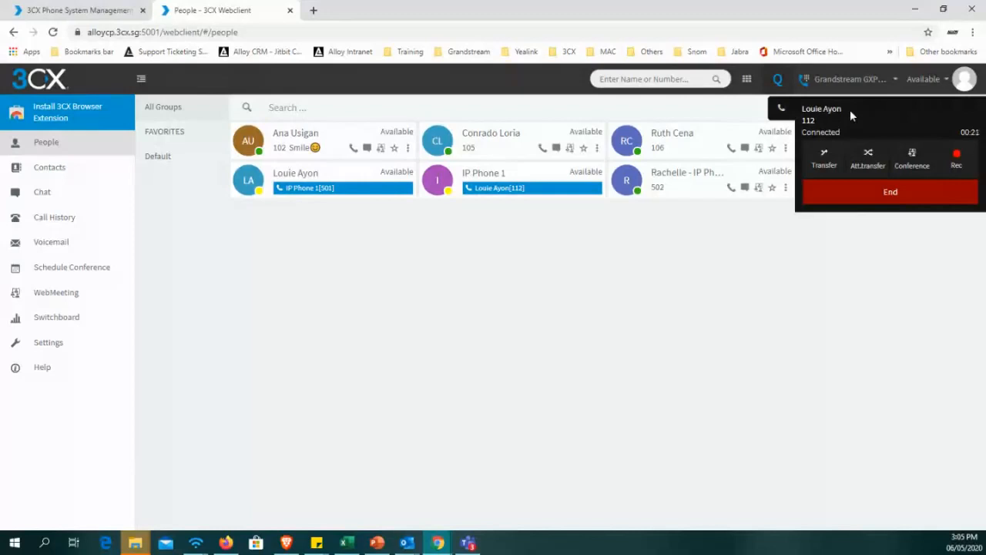
click(894, 194)
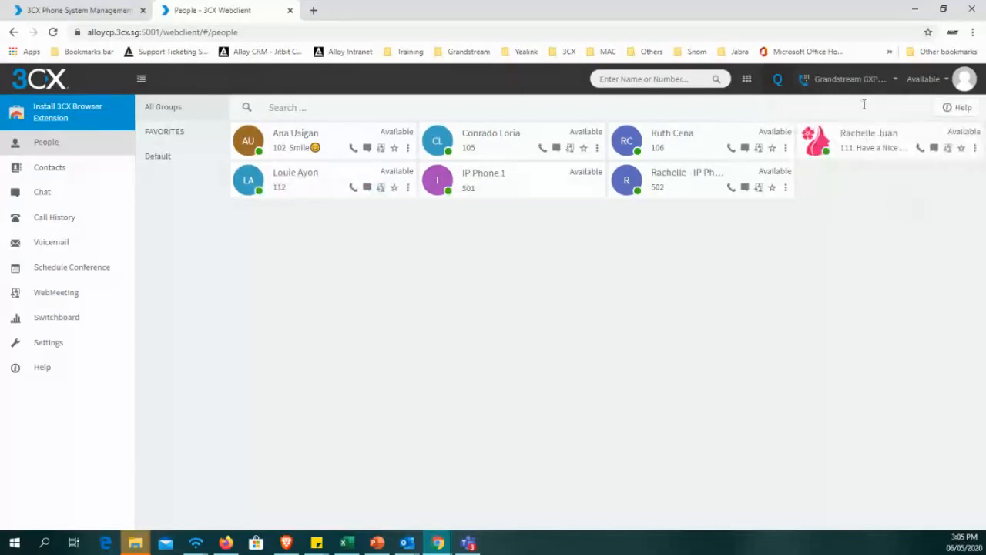
Switch the calling device to Web Client and call extension 112 from the dial pad.
click(851, 78)
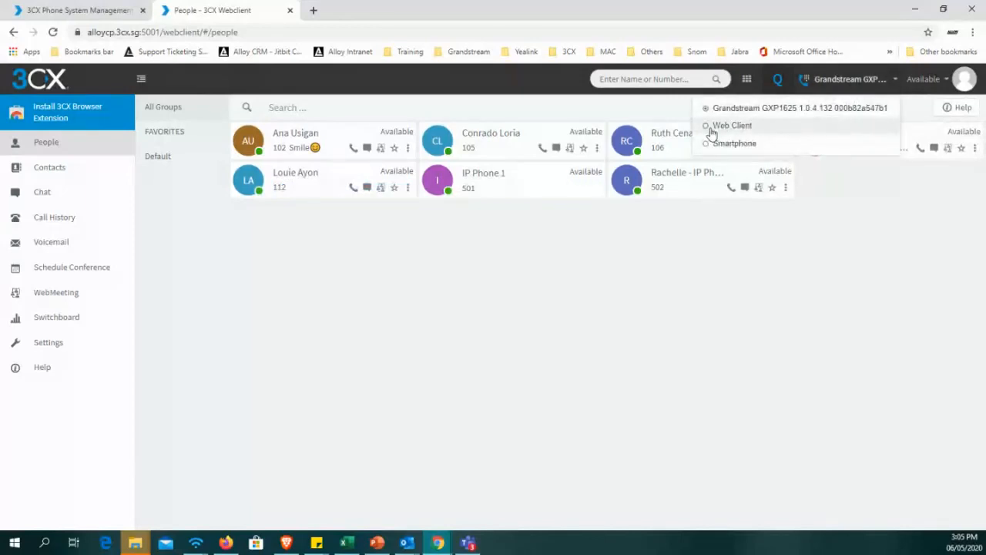
click(709, 132)
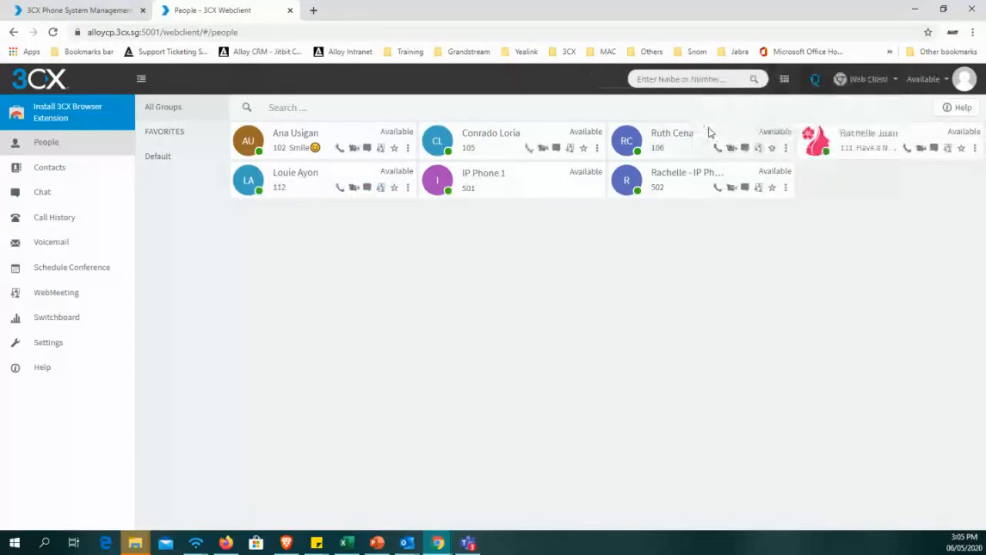
click(786, 80)
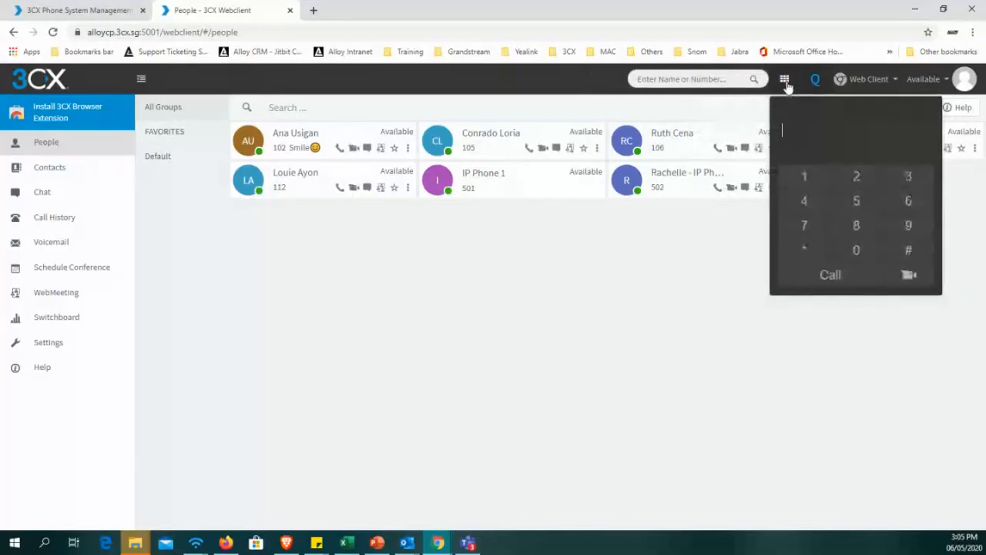
text(112)
key(Return)
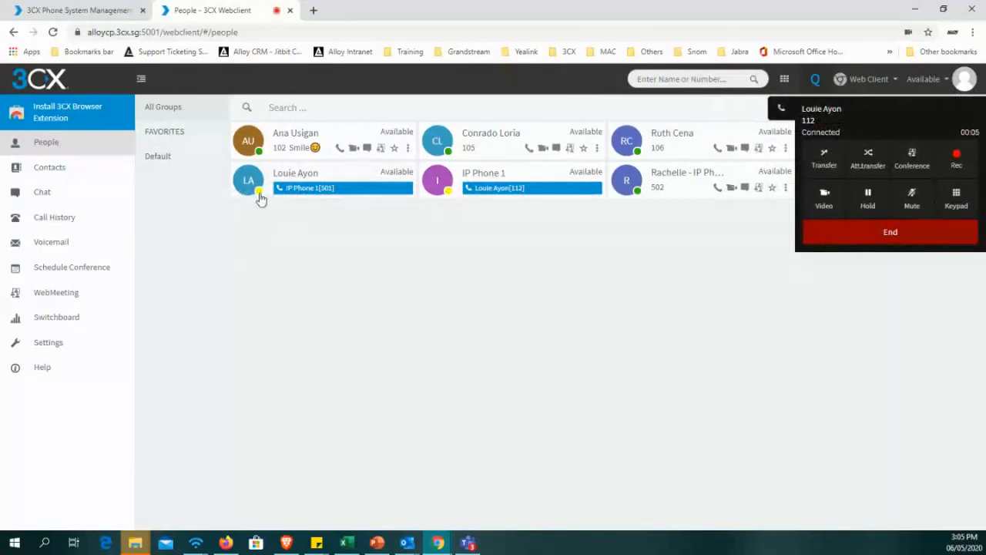
Put the call with extension 112 on hold, resume it, and end it from the in-call keypad.
drag(826, 131, 802, 132)
click(855, 134)
click(869, 207)
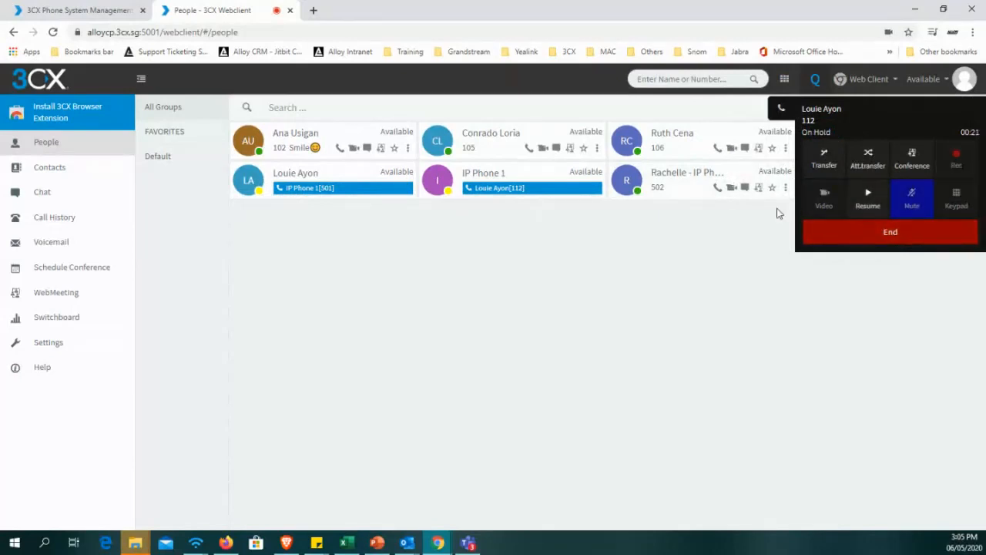
click(869, 202)
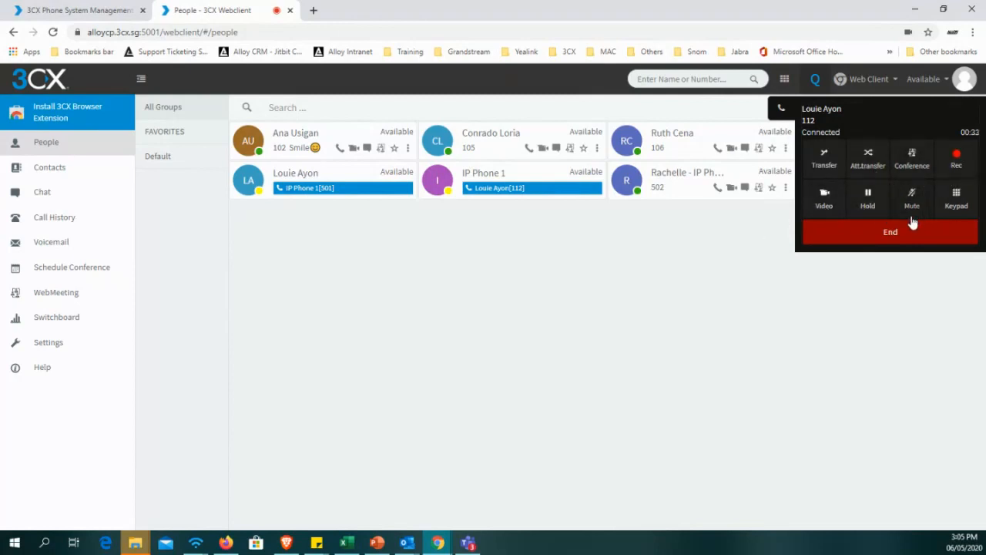
click(954, 202)
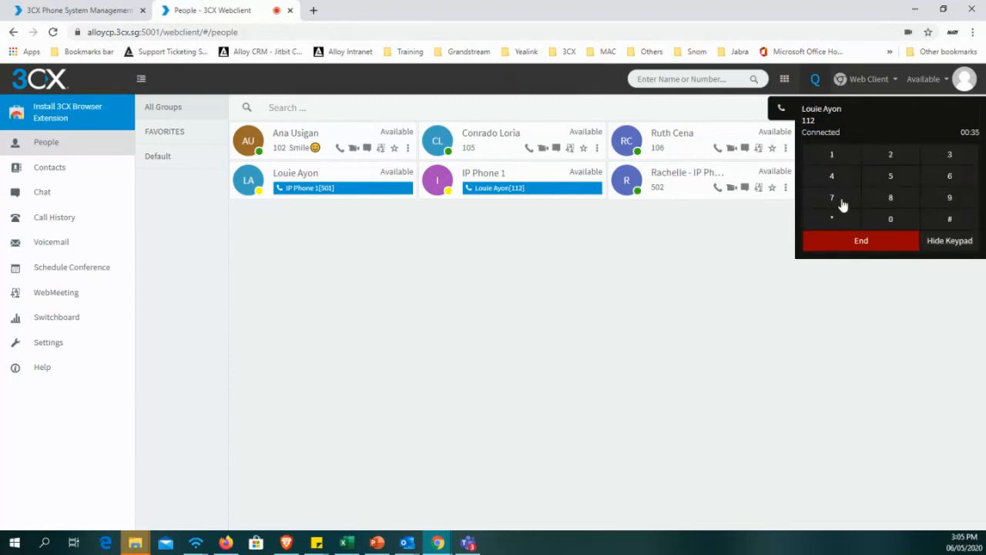
click(862, 241)
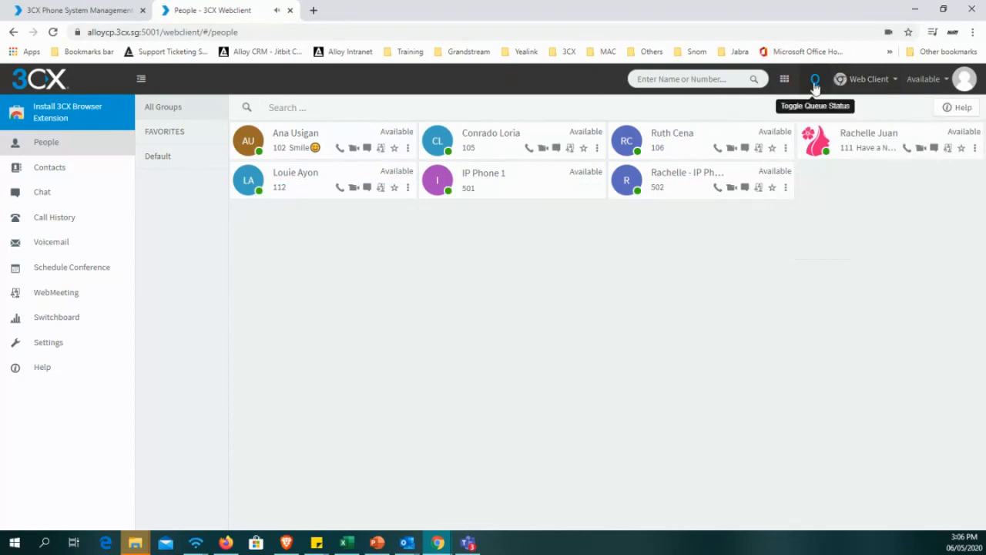
Review the devices selectable for calls, including Smartphone, and leave Web Client selected.
click(839, 90)
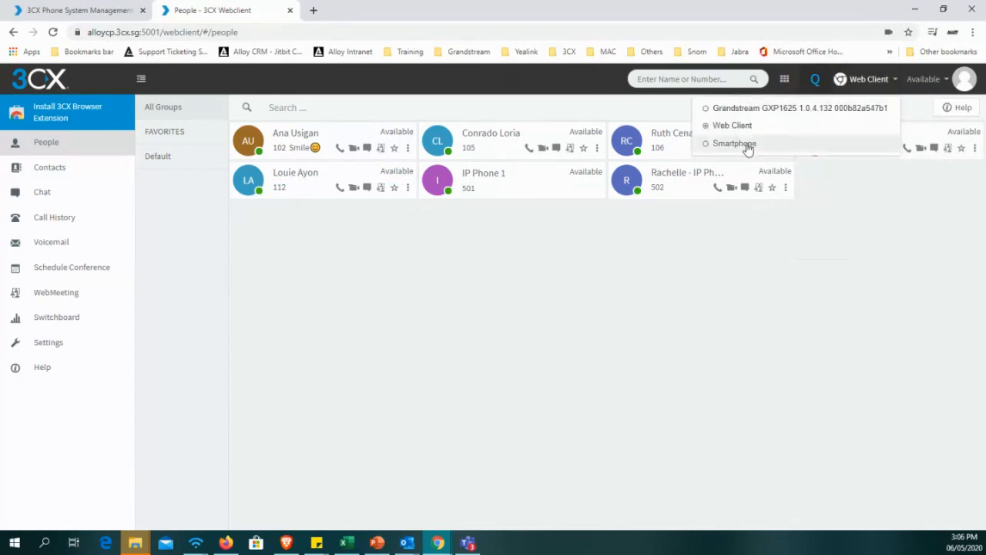
click(862, 187)
click(875, 88)
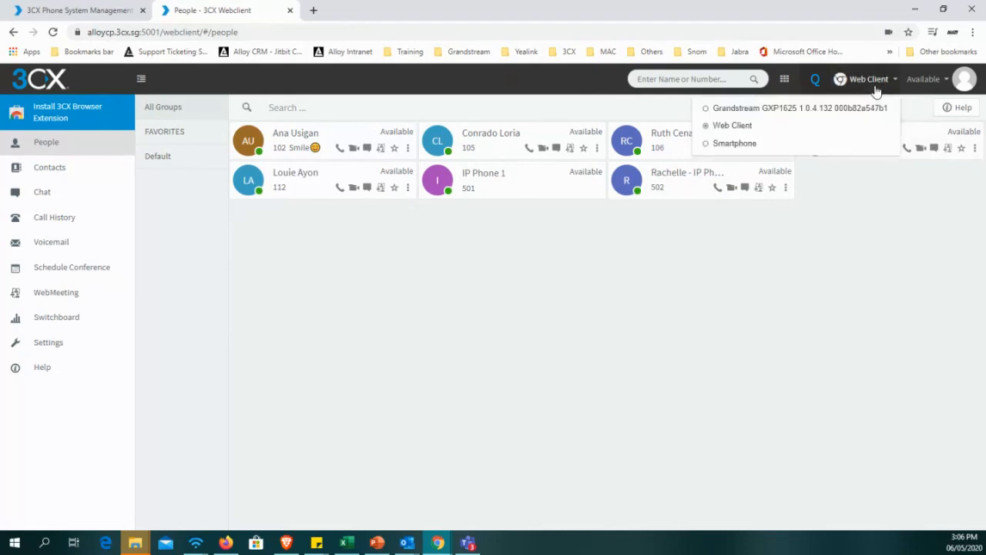
click(874, 88)
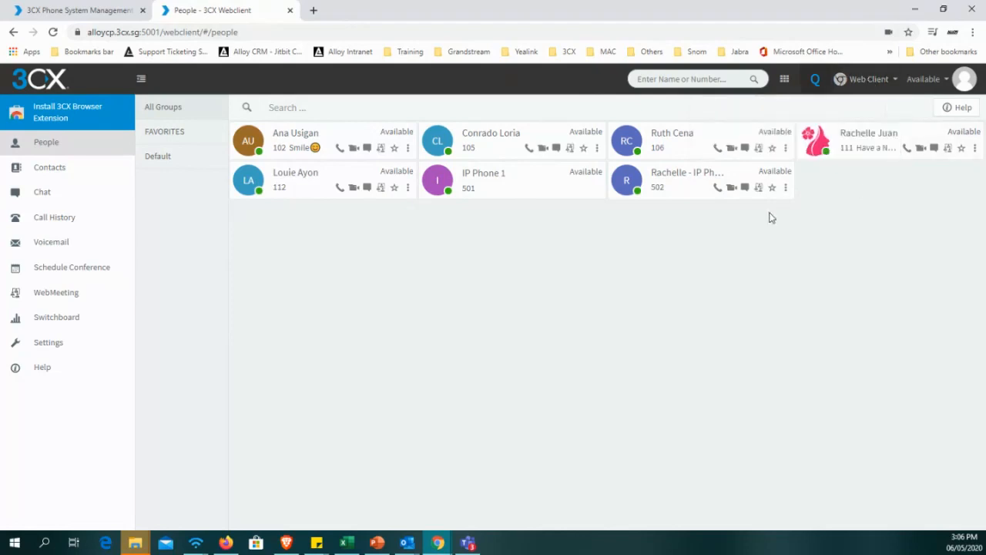
Set extension 501's status to Do Not Disturb and restore it to Available.
click(948, 80)
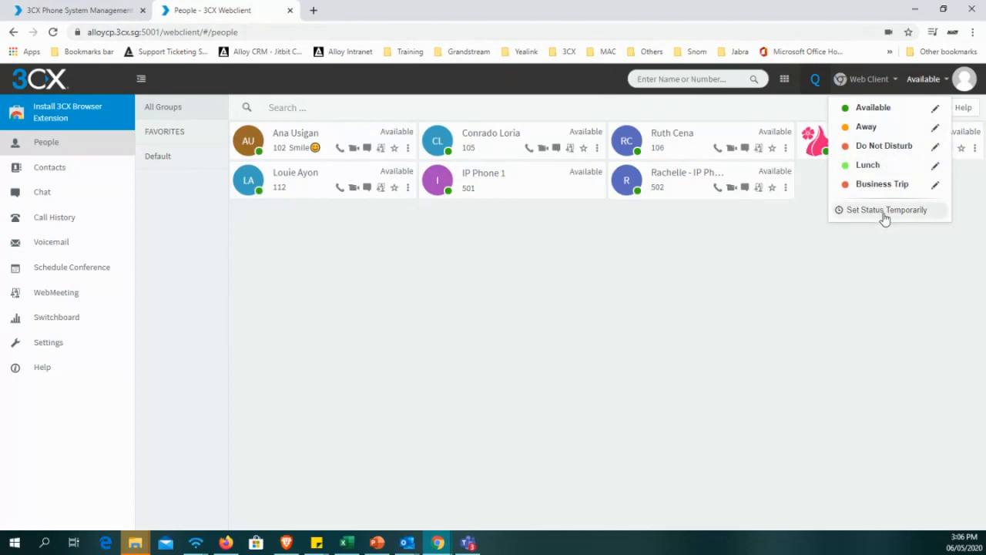
click(896, 157)
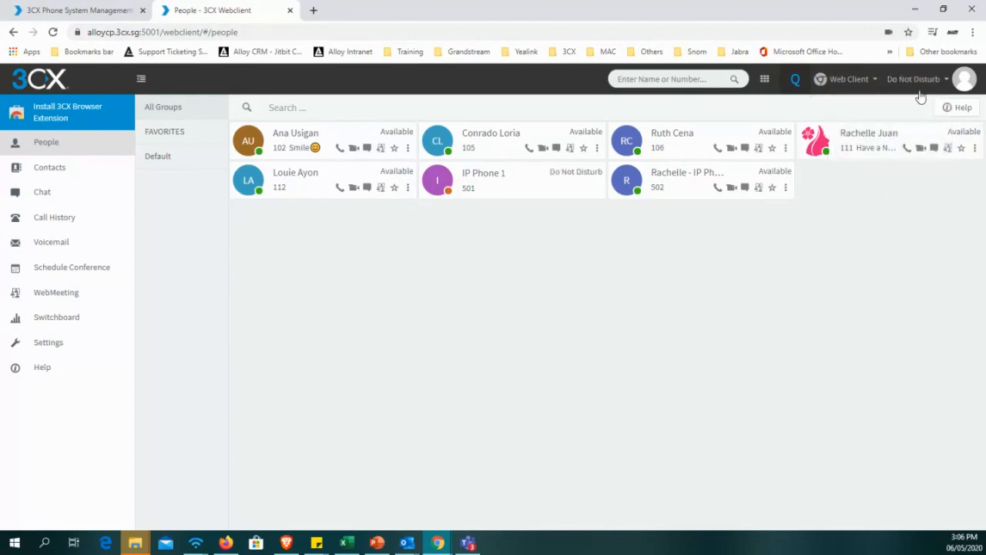
click(913, 79)
click(871, 139)
drag(843, 233, 560, 329)
click(611, 257)
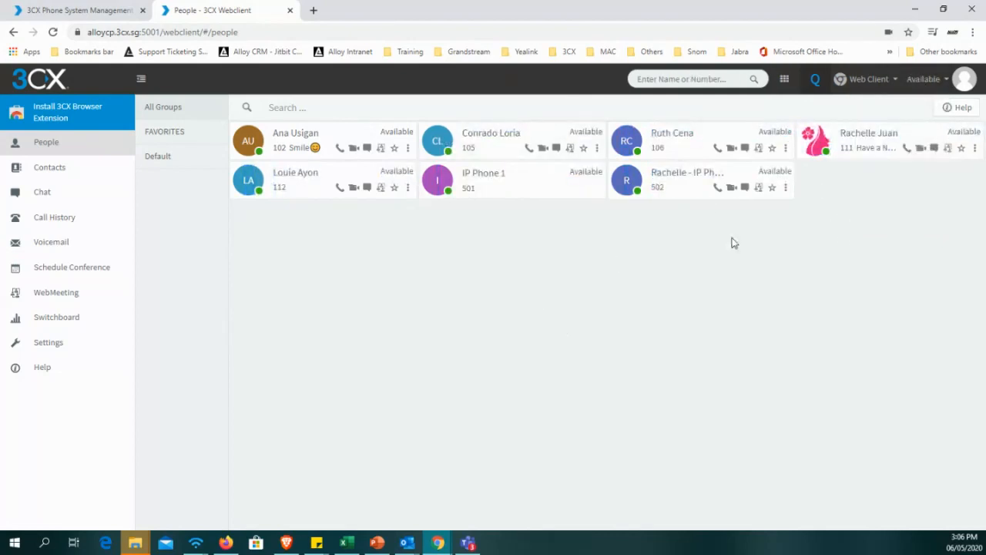
Send extension 112 a chat message with "Hello" and the contact's first name, and view the available emojis.
click(368, 189)
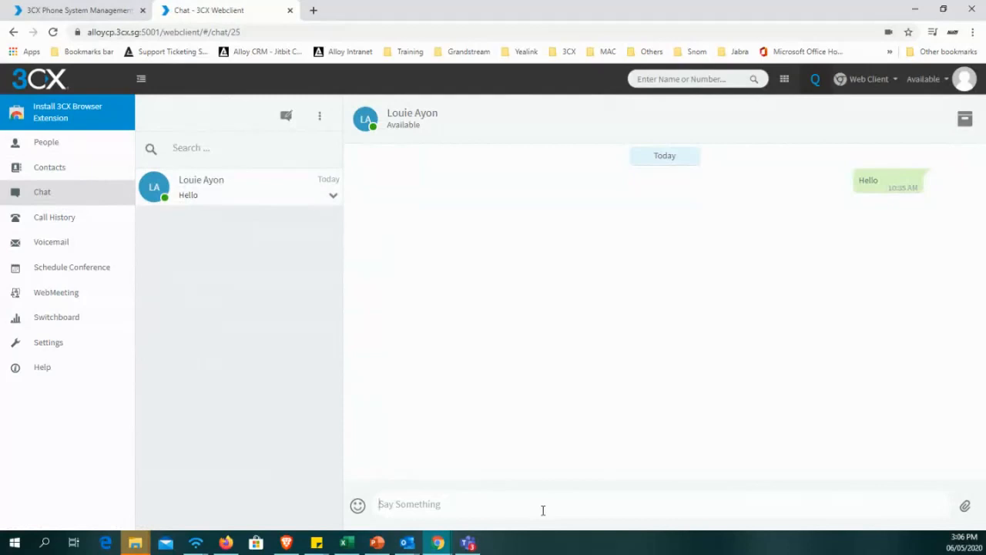
text(H)
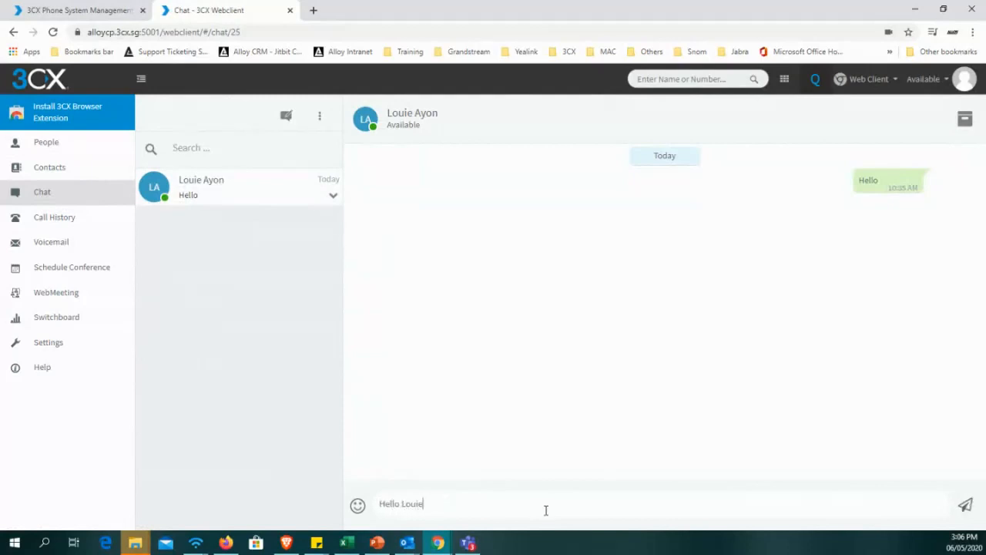
text(ello Louie)
key(Return)
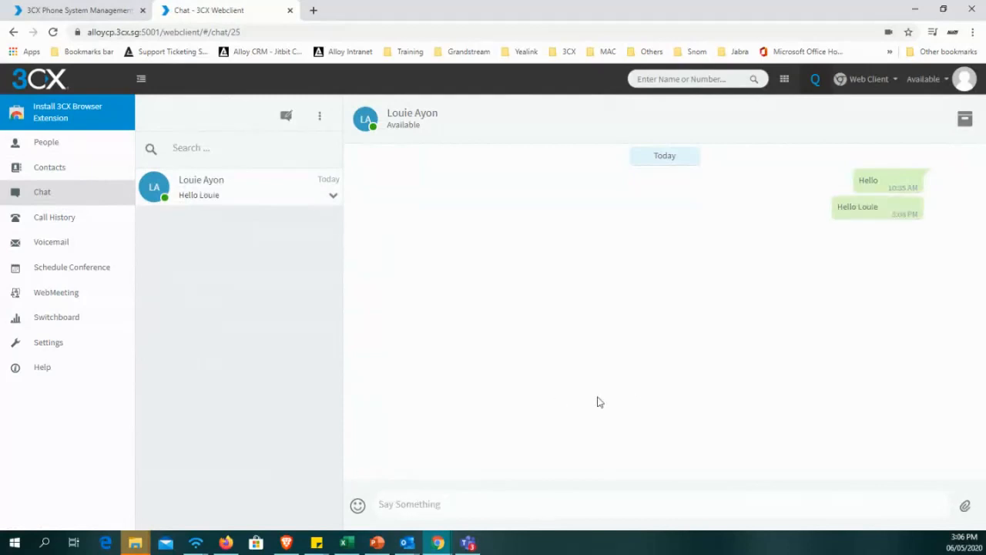
click(359, 506)
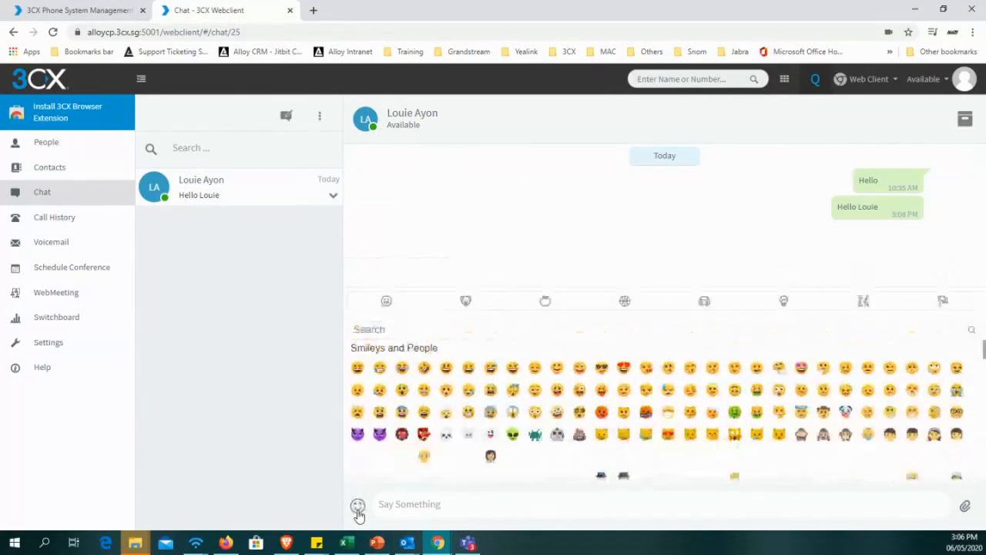
click(358, 509)
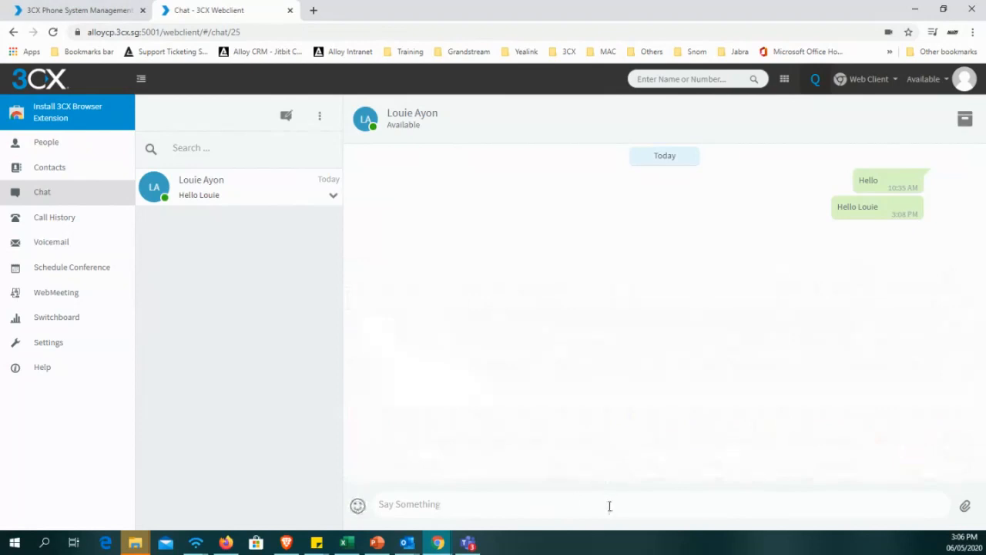
Send the PDF 1.1_-_Using_the_3CX_Web_Client from MarketingStuff's 3CX Webinar folder in the chat, and view the conversation's archive and delete options.
click(965, 509)
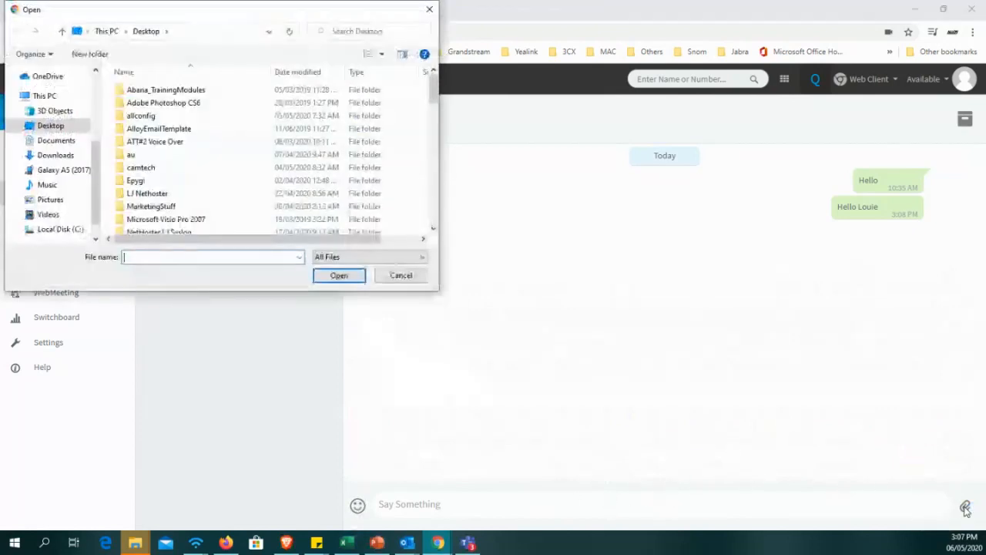
scroll(185, 197, down, 3)
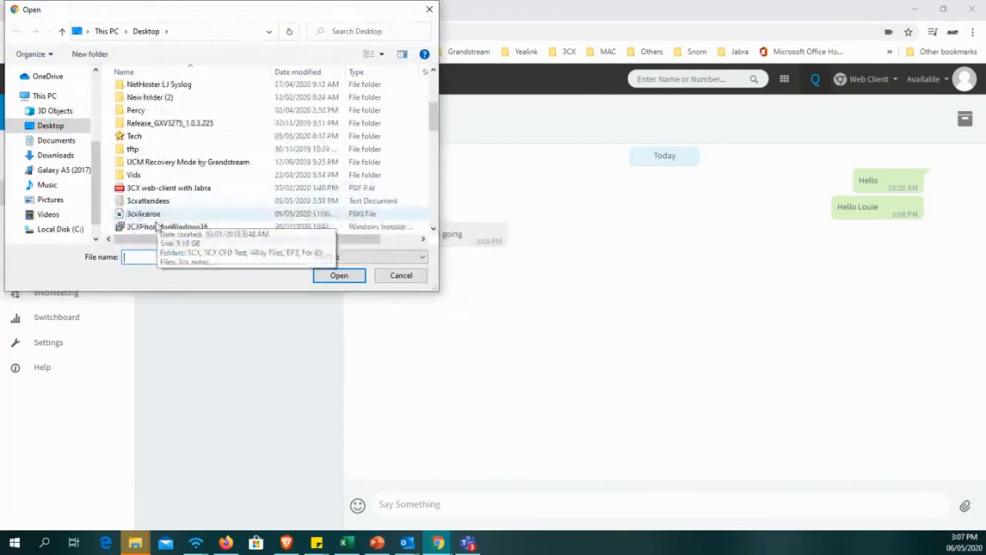
scroll(143, 153, up, 1)
scroll(155, 147, up, 1)
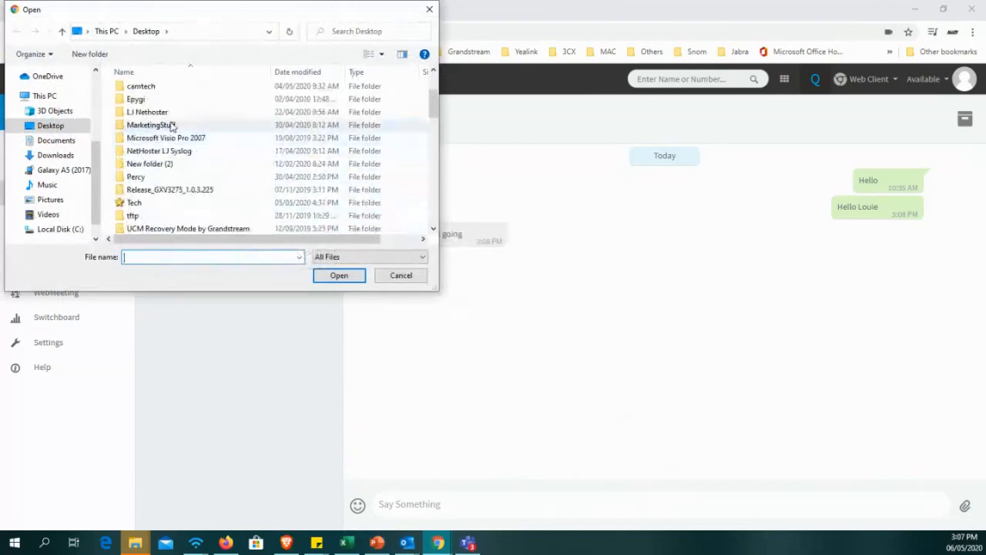
double_click(172, 126)
double_click(150, 116)
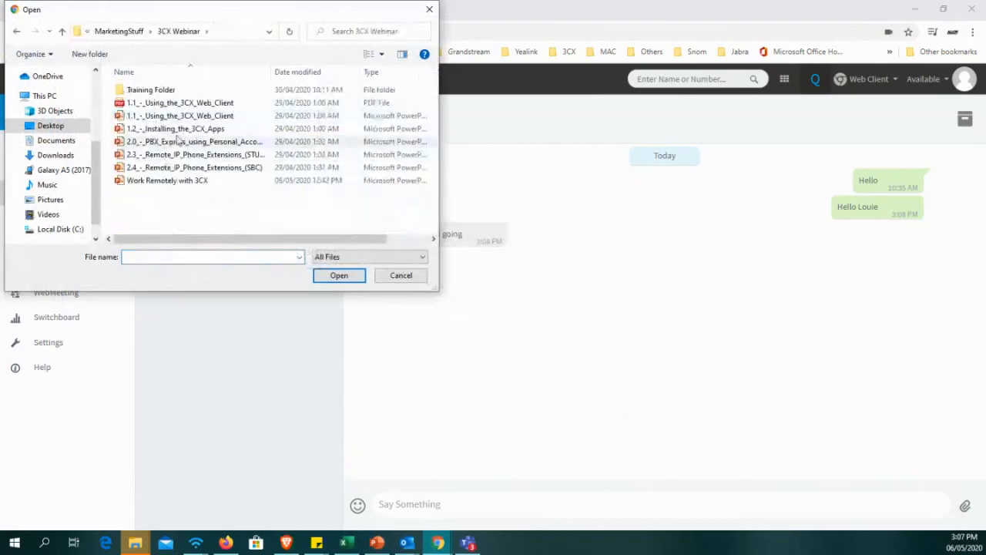
double_click(151, 103)
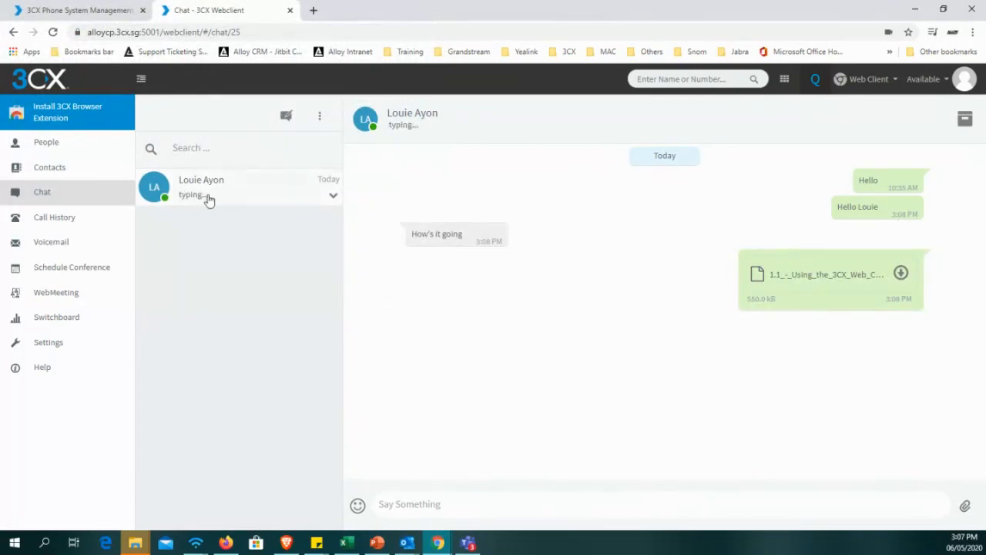
click(333, 197)
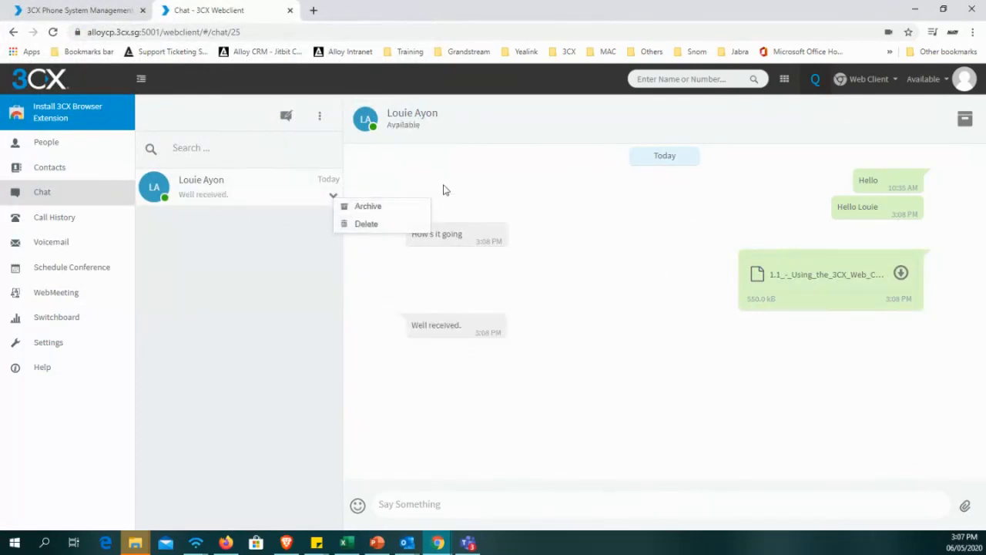
click(254, 282)
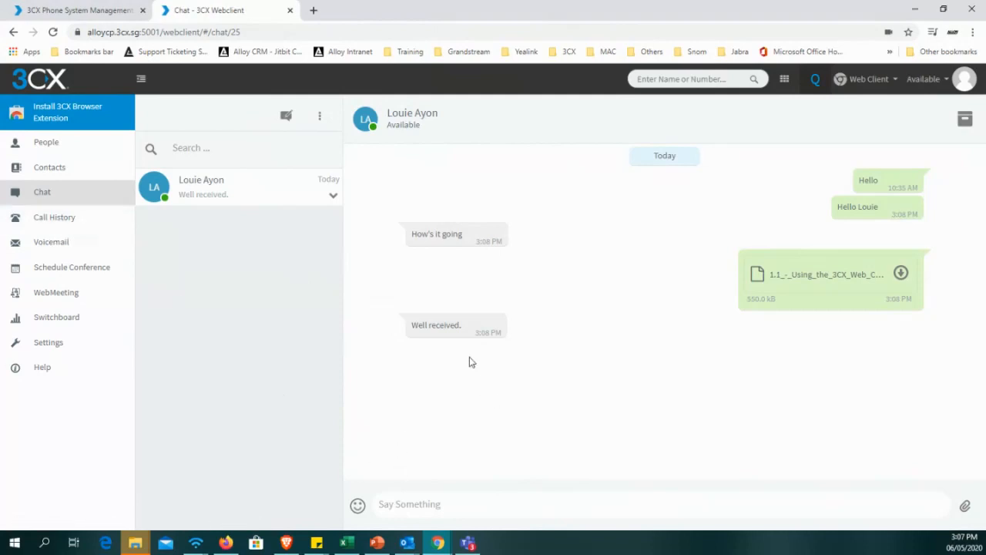
Examine the full call history and its incoming, outgoing, missed and abandoned calls, and open the voicemail page.
click(70, 222)
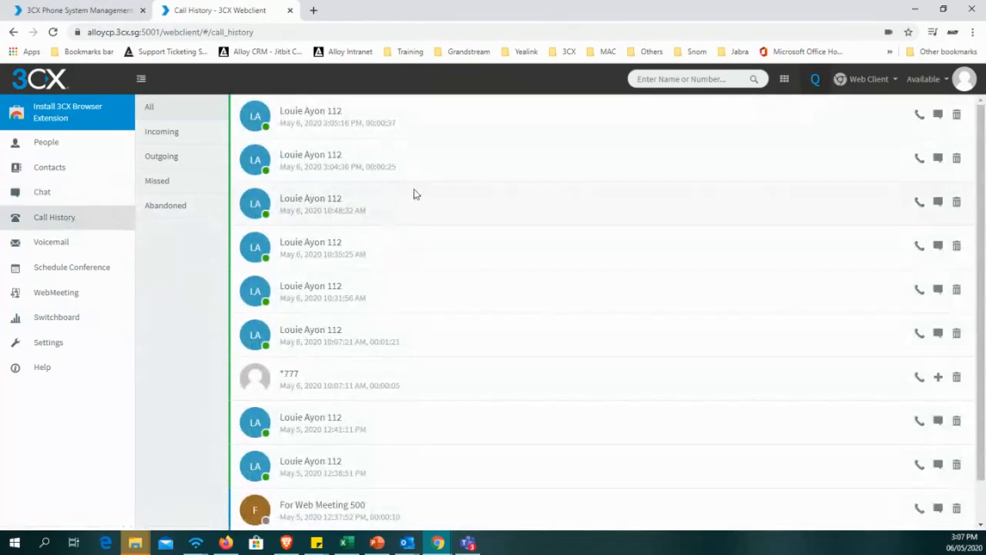
scroll(414, 189, down, 1)
scroll(407, 298, up, 1)
click(177, 142)
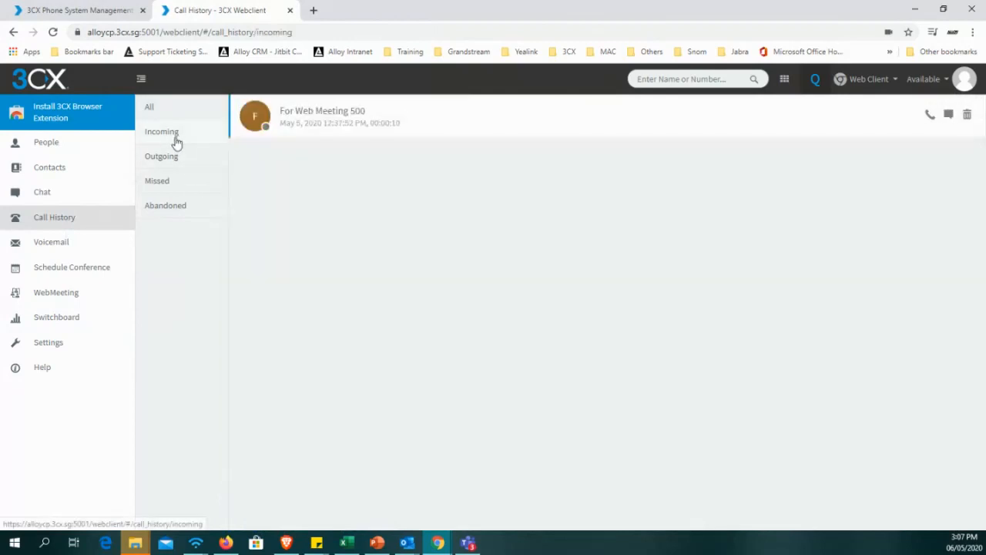
click(187, 157)
click(188, 182)
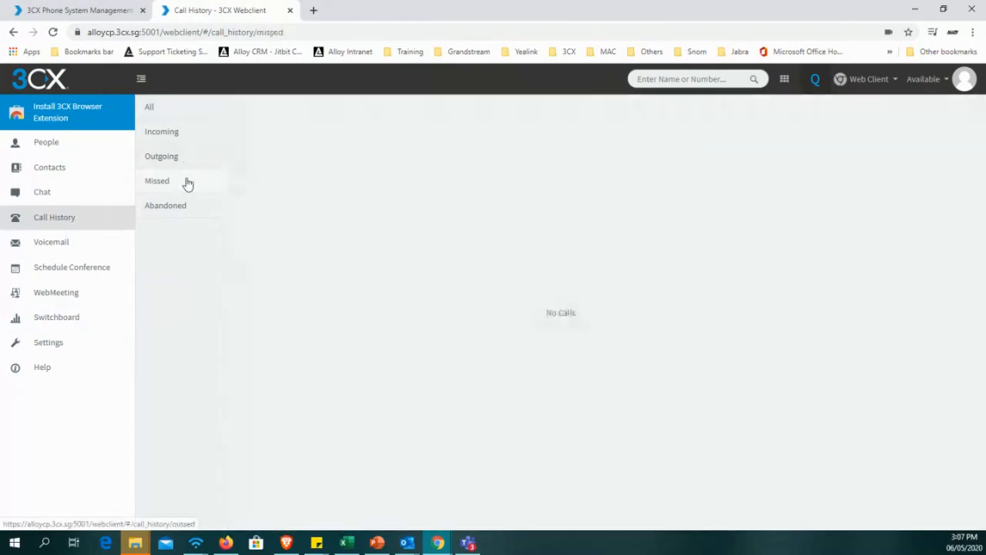
click(187, 207)
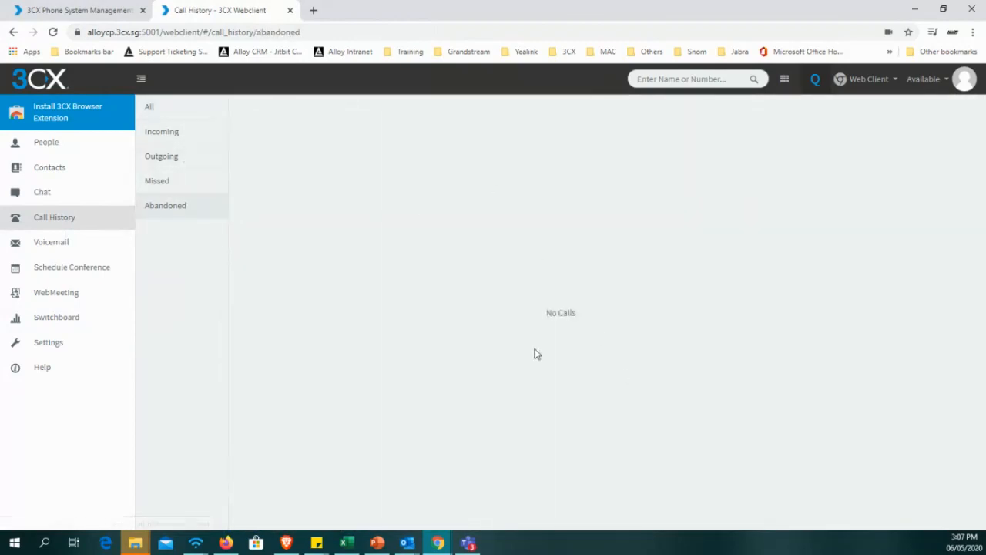
click(78, 250)
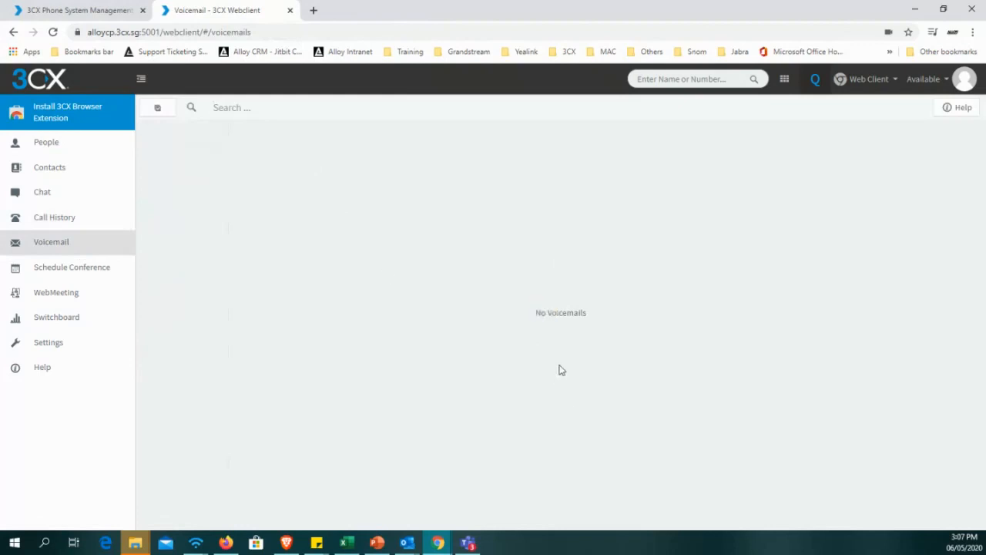
drag(560, 365, 623, 346)
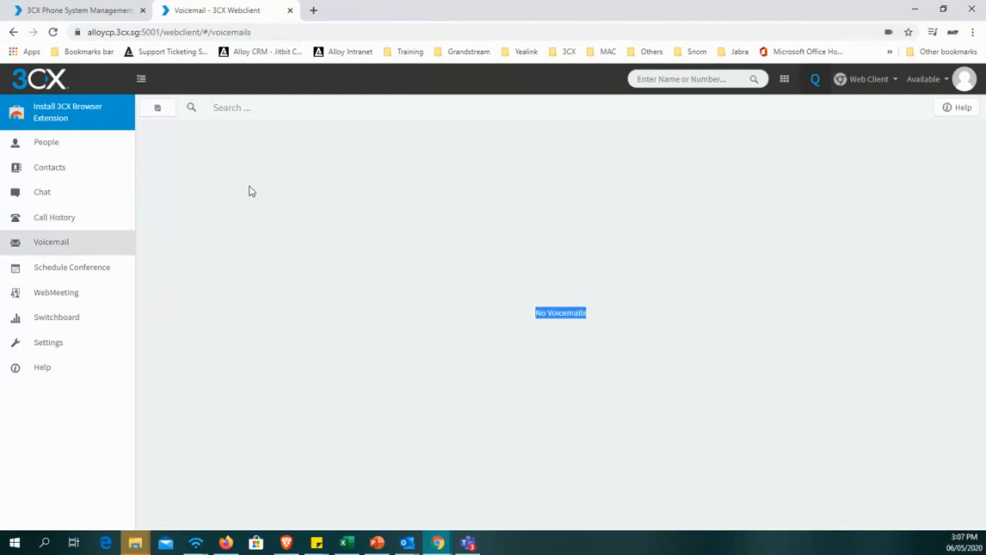
click(654, 168)
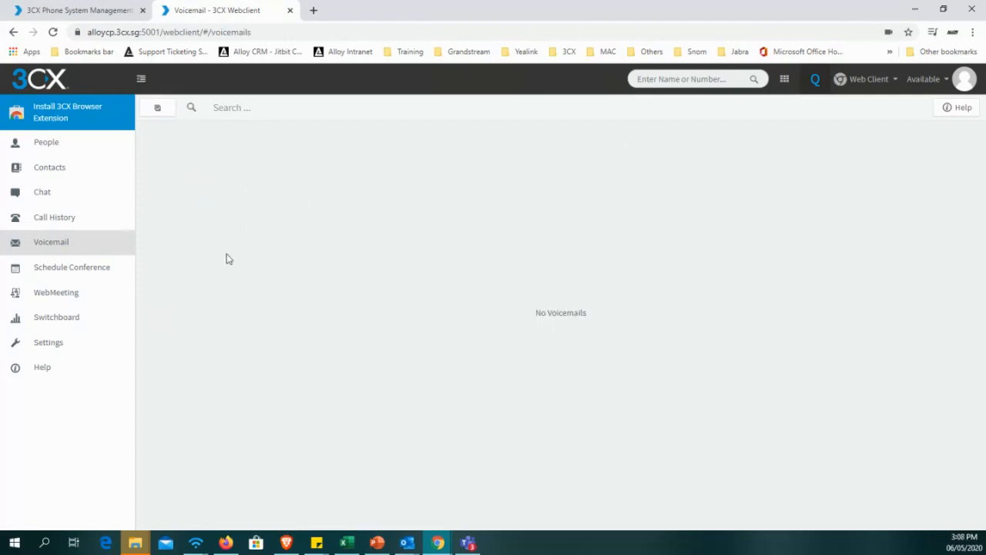
Start a new scheduled conference with the type set to Video and the timing set to Later.
click(70, 277)
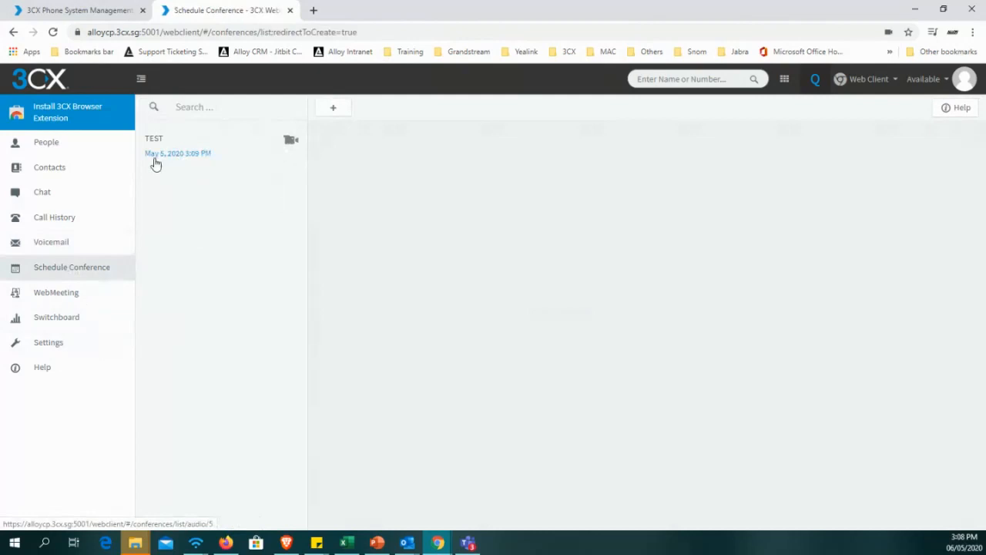
click(334, 109)
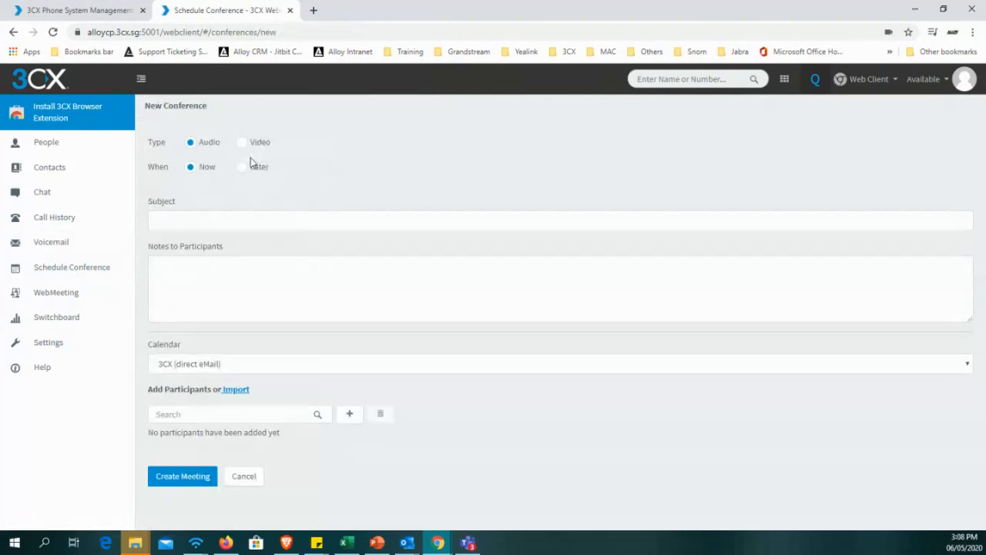
click(174, 146)
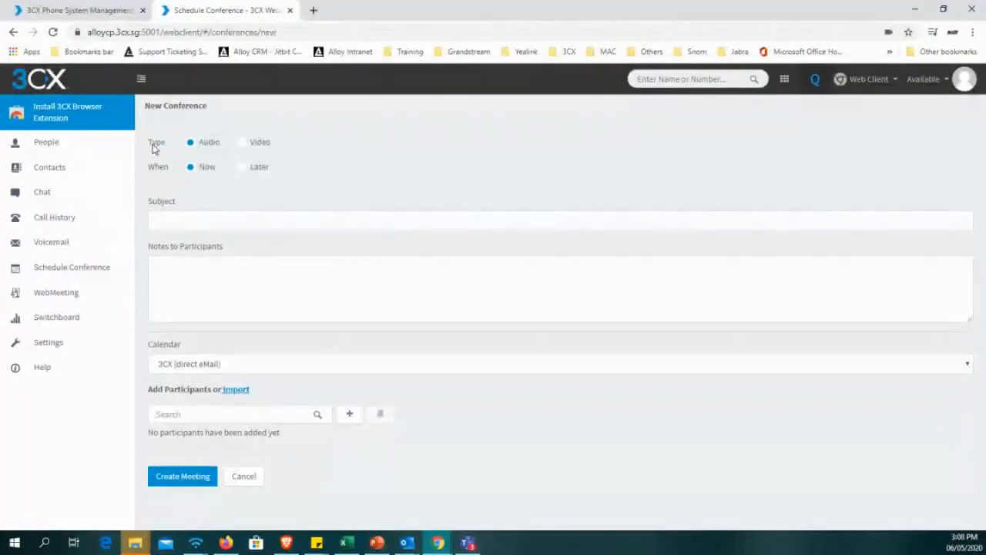
drag(152, 145, 226, 146)
drag(287, 146, 214, 141)
click(227, 202)
click(246, 147)
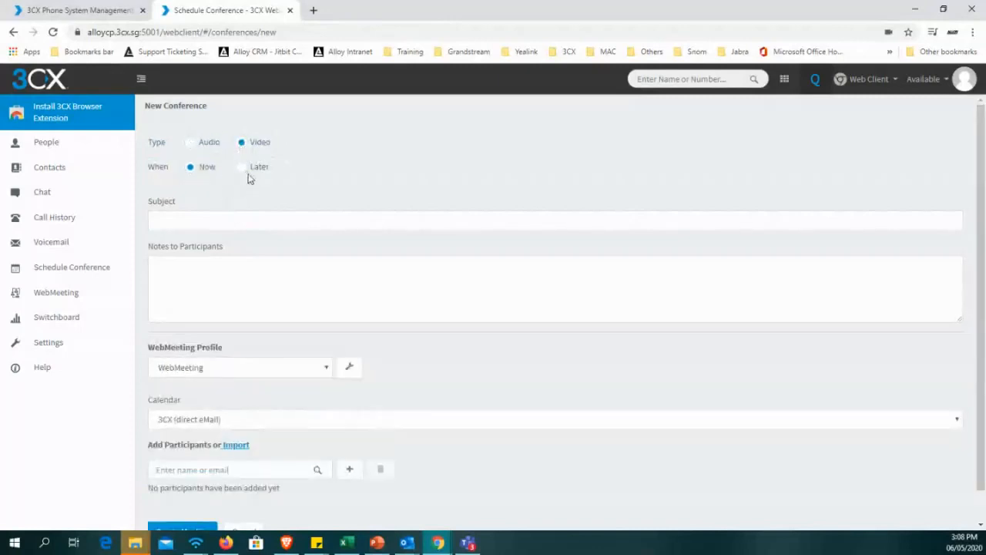
click(245, 175)
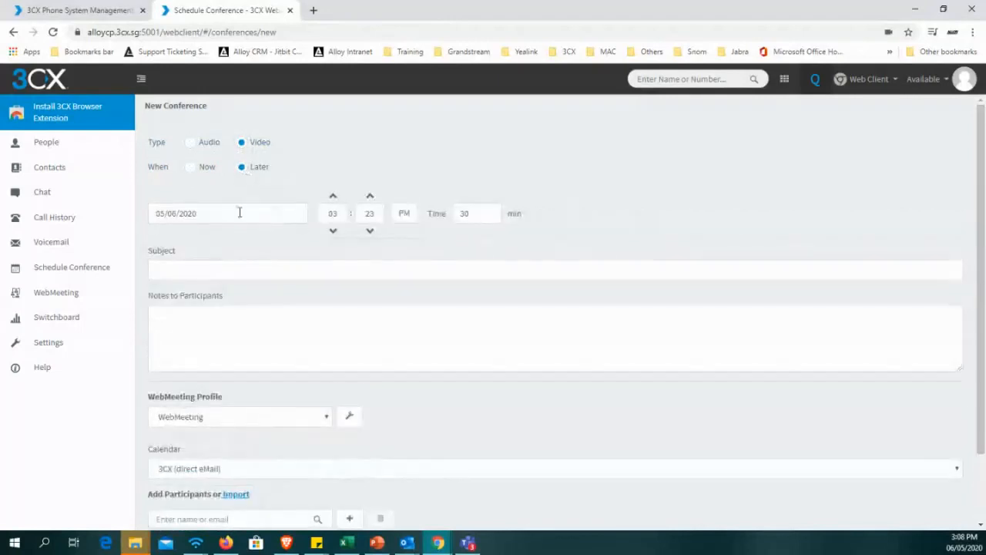
Examine the conference's date picker, browsing to July 2020 and back to May 2020, and its duration setting.
click(239, 213)
click(244, 213)
double_click(192, 215)
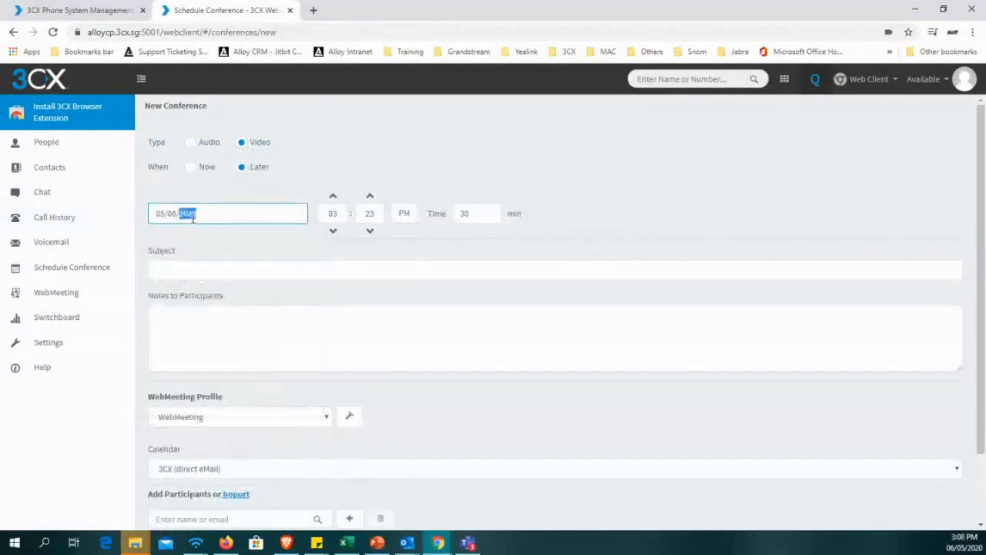
click(298, 249)
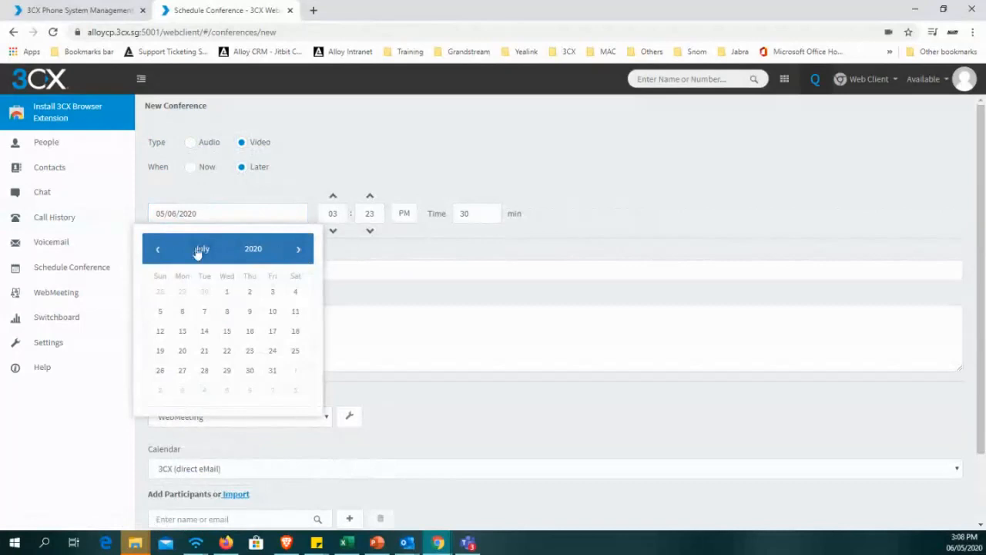
click(158, 250)
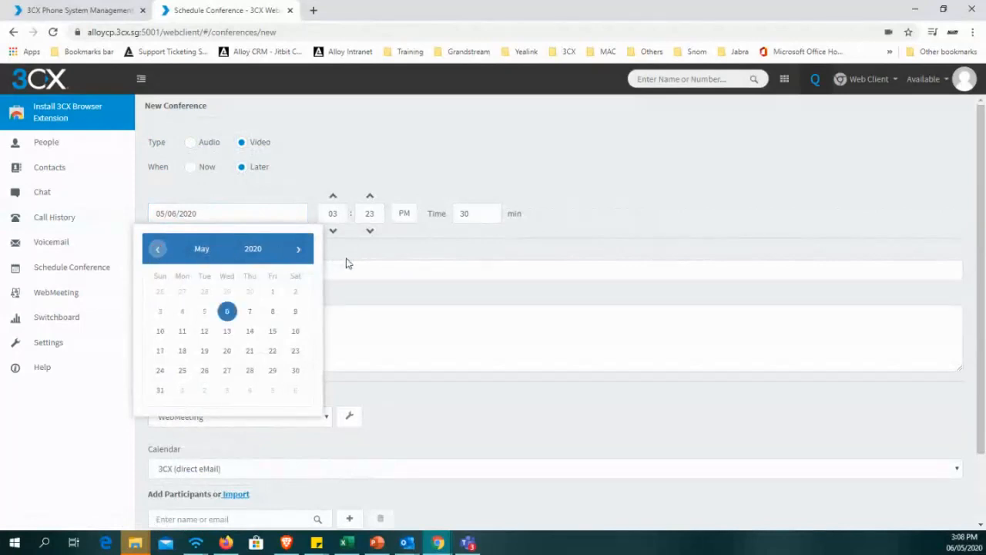
click(434, 262)
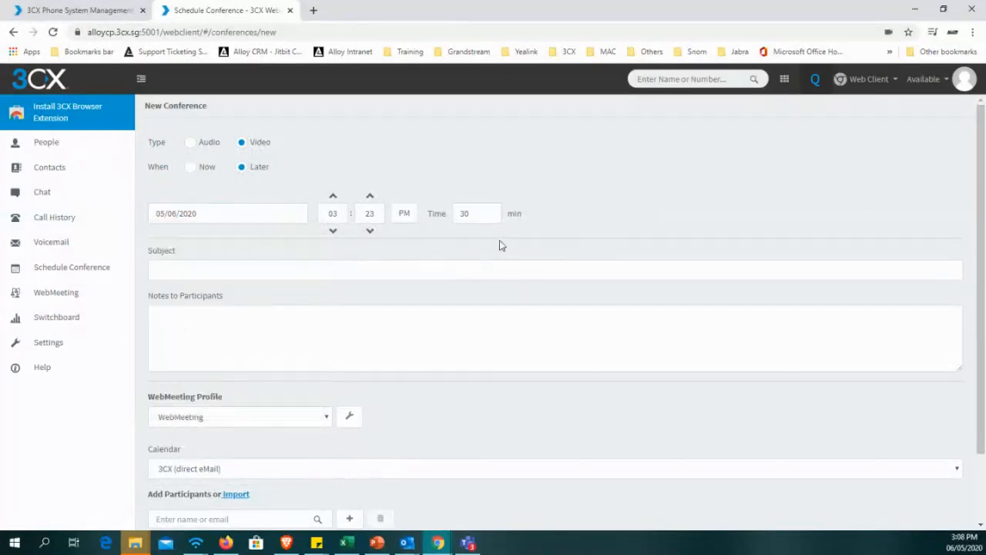
click(495, 217)
Examine the conference's participant notes and the available WebMeeting profiles.
scroll(234, 244, down, 1)
click(204, 234)
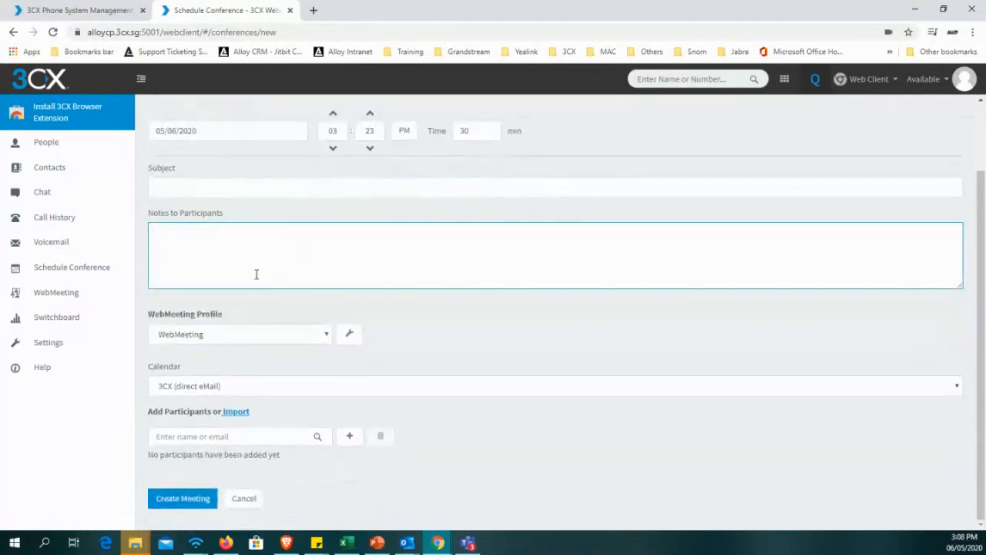
click(250, 338)
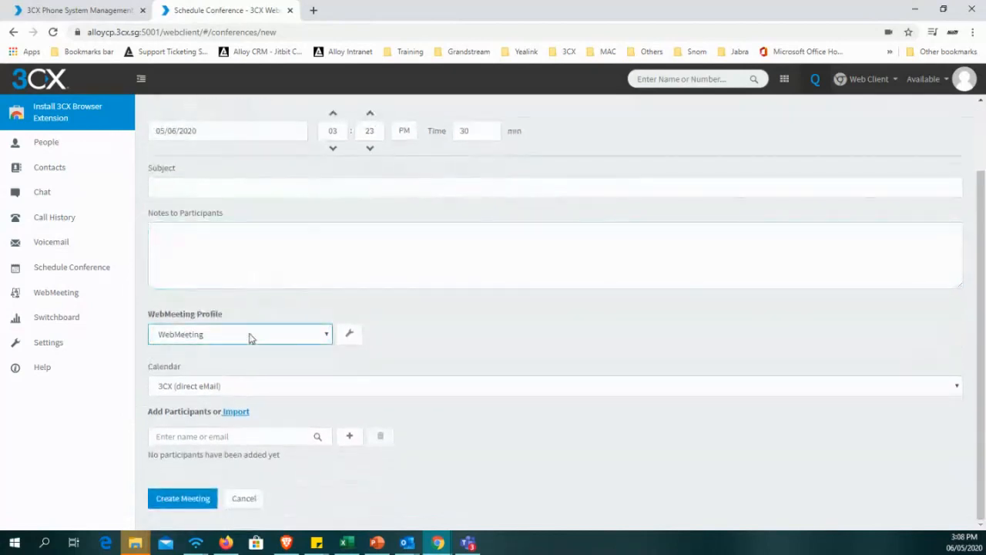
click(240, 341)
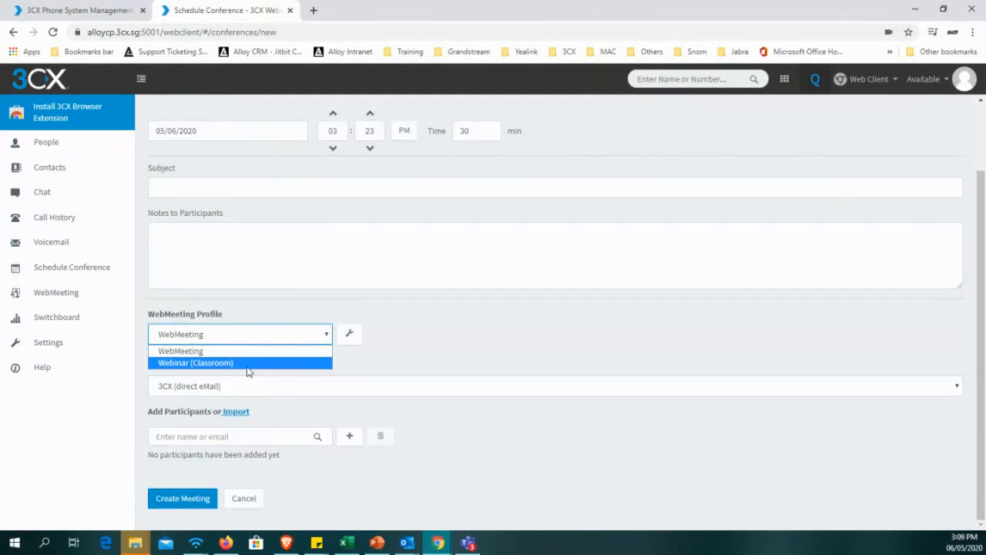
click(356, 351)
In the WebMeeting profile's meeting options, disable Audio and Video at meeting start and view the available meeting locations.
click(348, 333)
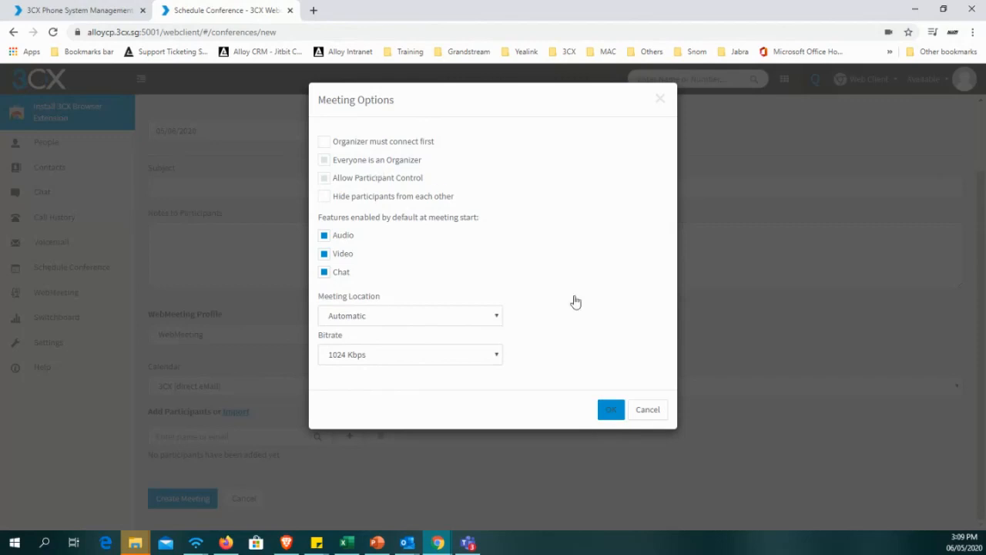
click(337, 244)
click(326, 253)
click(326, 256)
click(327, 255)
click(326, 237)
click(325, 237)
click(490, 316)
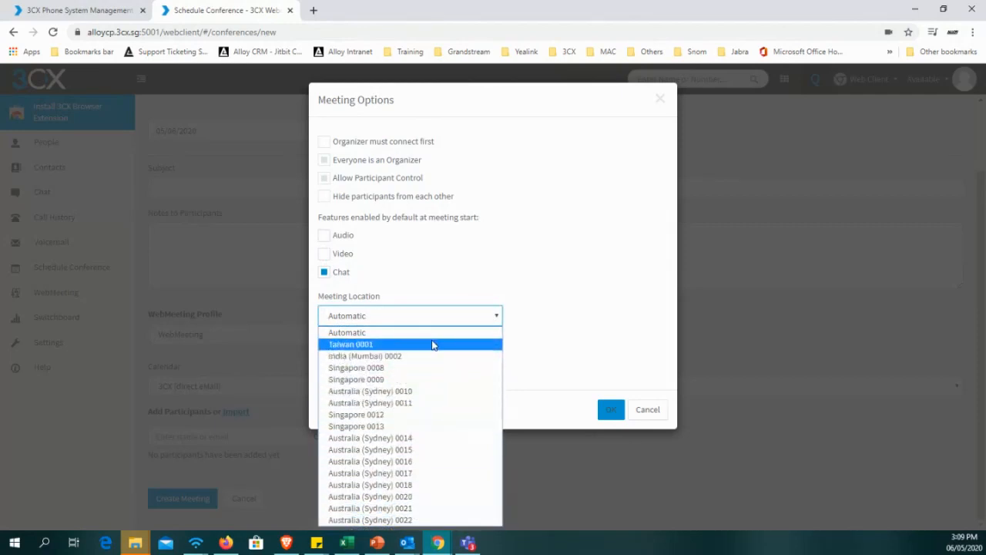
click(542, 385)
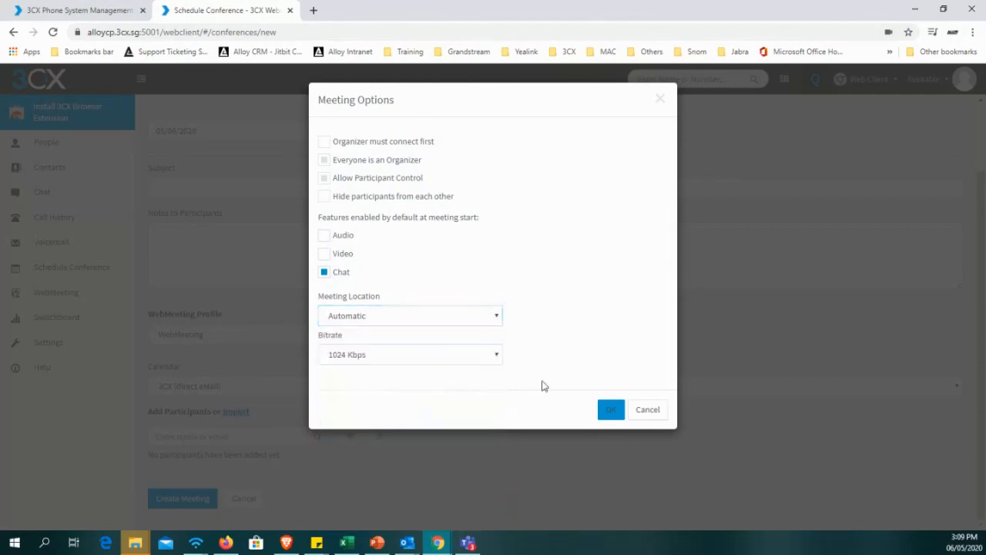
View the bitrate choices, try 128 Kbps, and discard the changes to the meeting options.
click(474, 360)
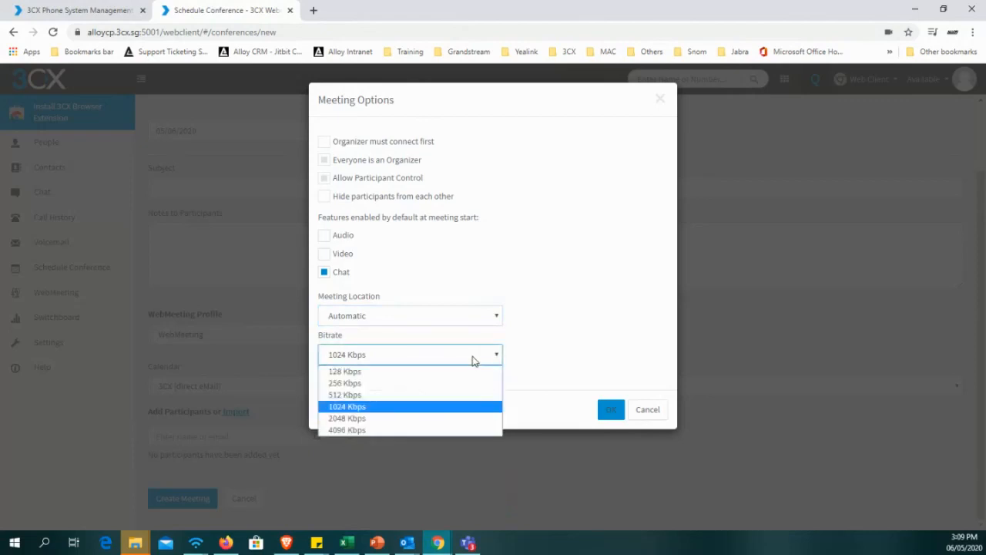
click(473, 361)
click(477, 359)
click(494, 359)
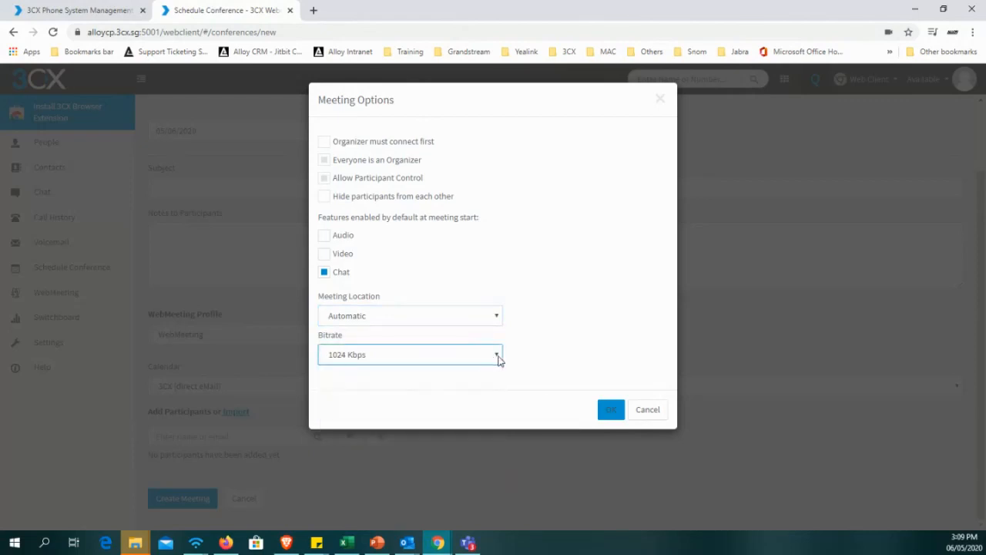
click(496, 359)
click(480, 363)
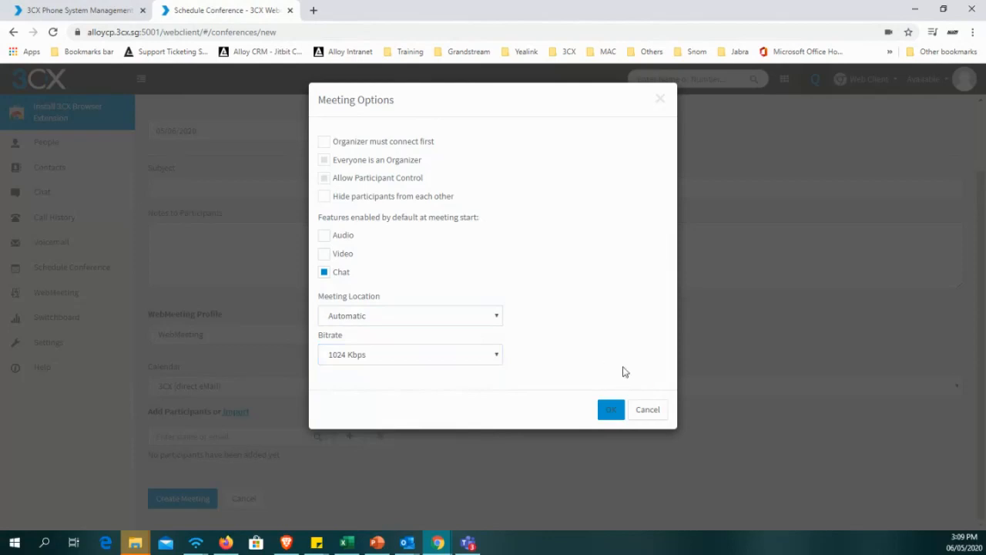
click(426, 362)
click(426, 372)
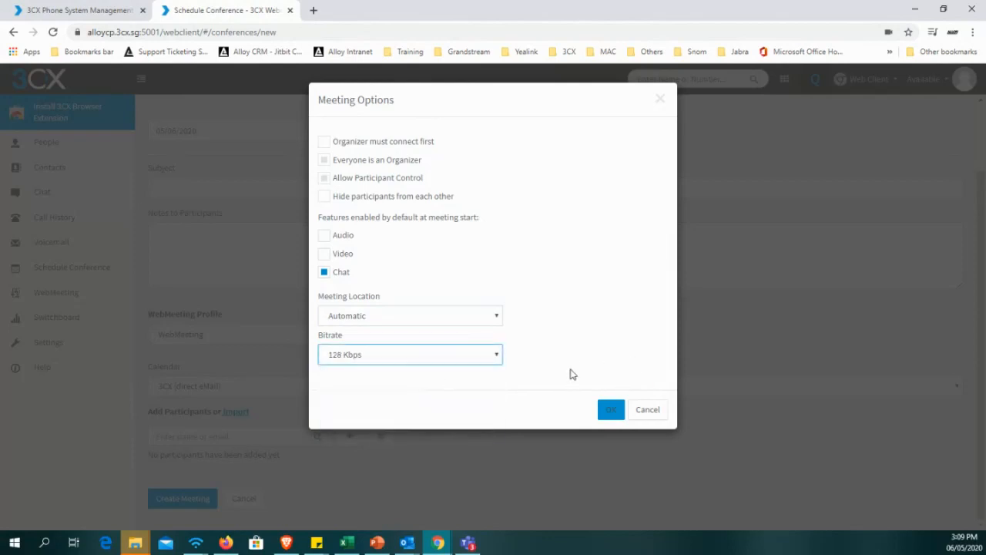
click(654, 411)
Select the Webinar (Classroom) profile, try toggling Audio in its meeting options, and cancel the new conference.
click(320, 334)
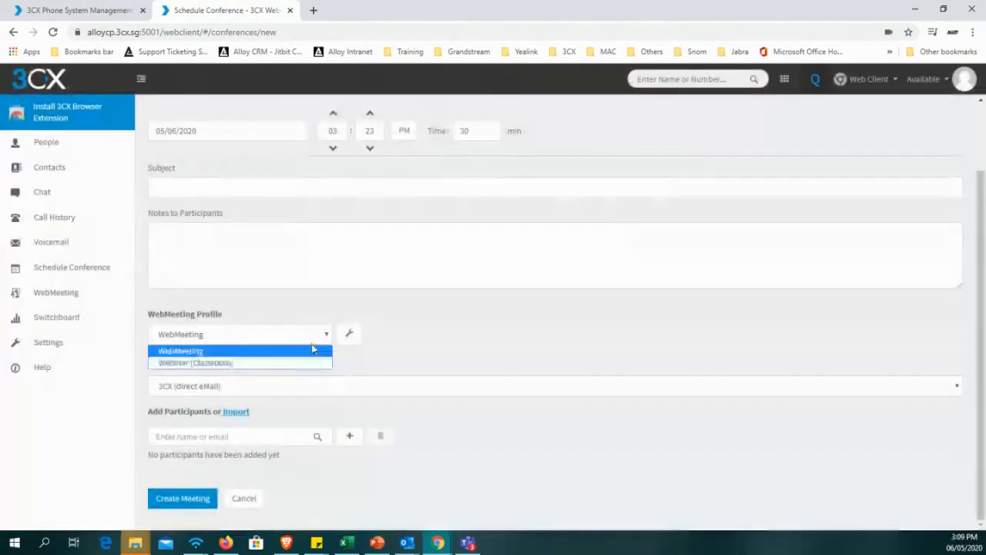
click(316, 360)
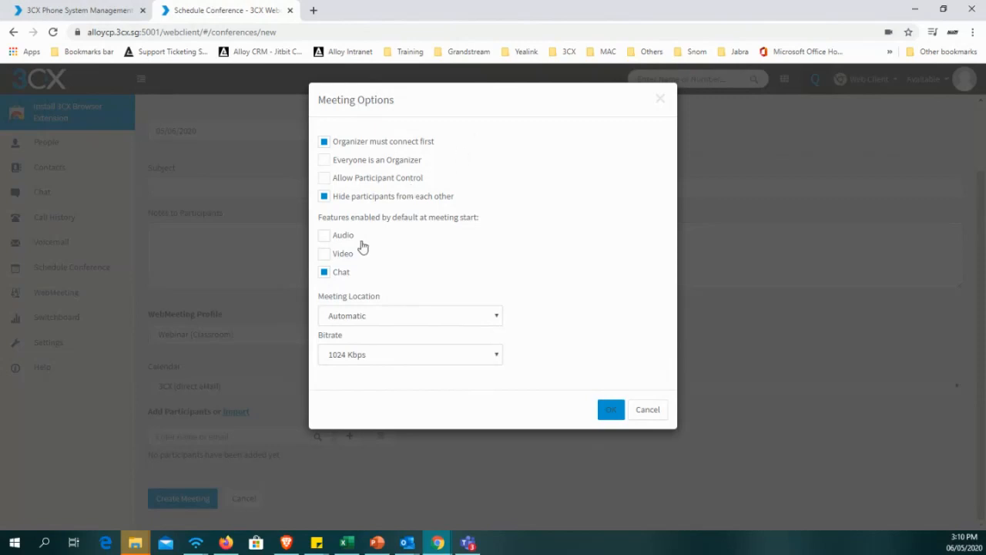
click(326, 236)
click(645, 412)
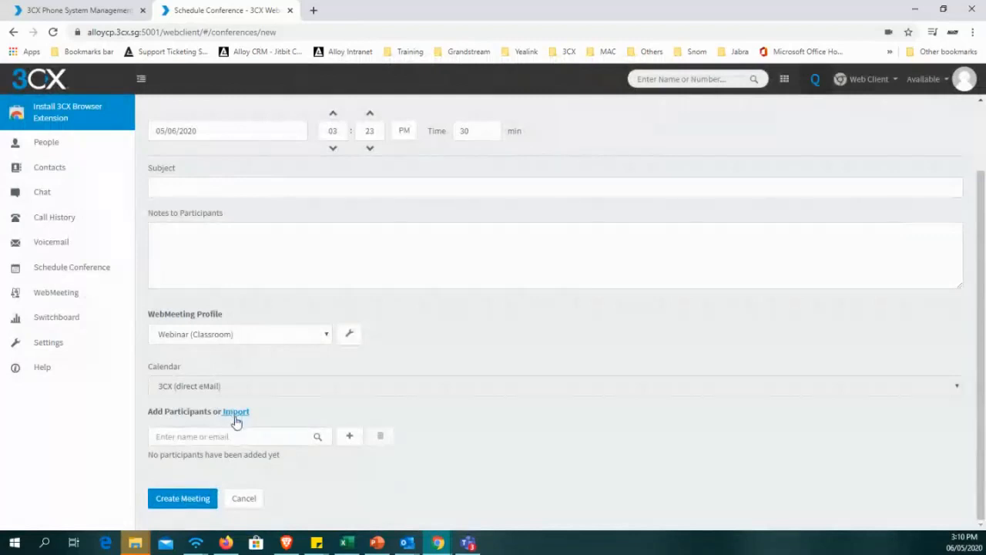
click(274, 435)
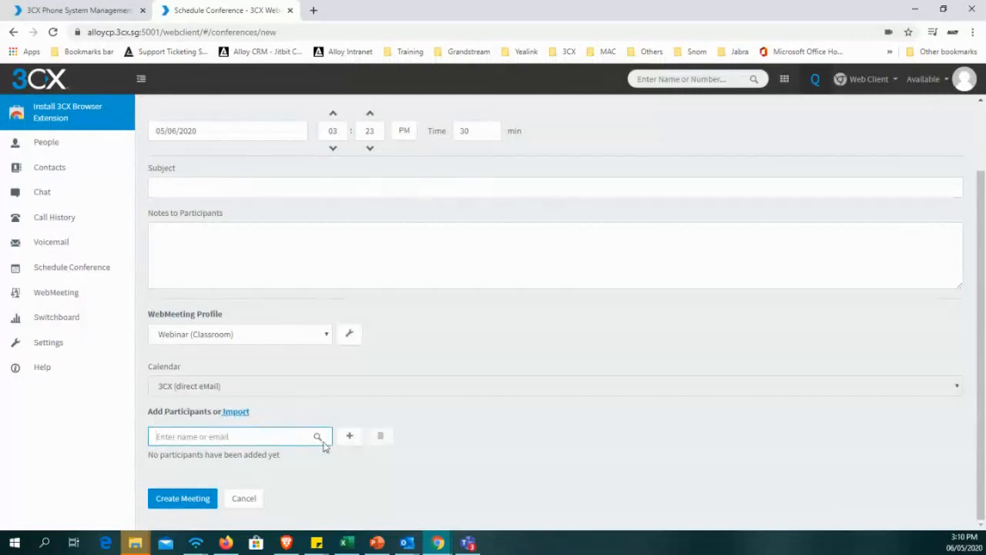
click(244, 498)
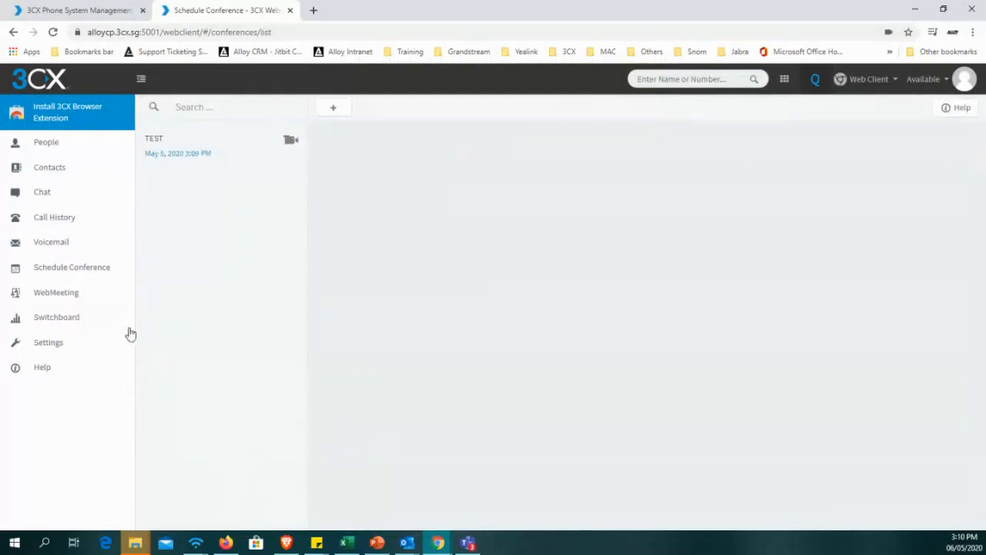
Open the WebMeeting quick meeting, review its webcam, microphone and speaker settings, and join the meeting.
click(48, 302)
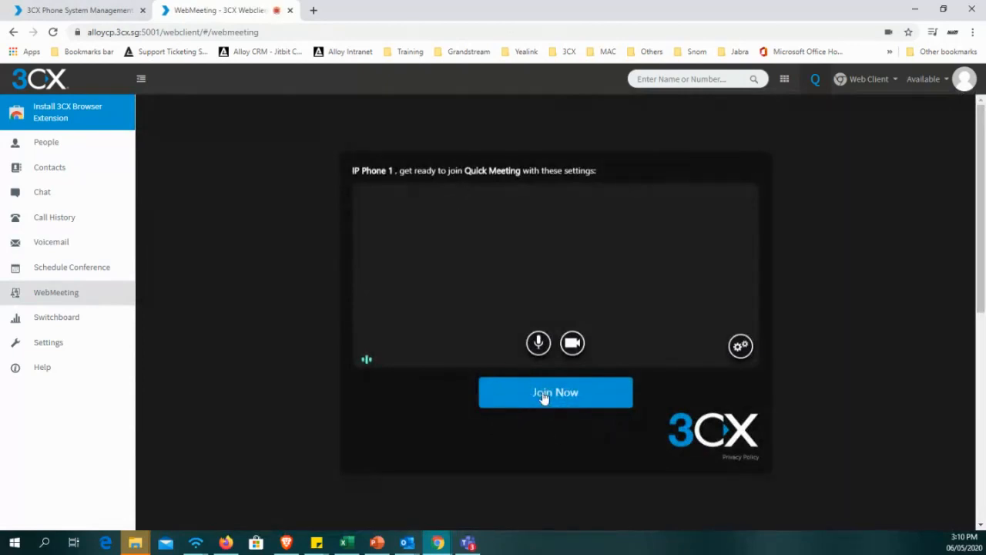
click(538, 347)
click(741, 347)
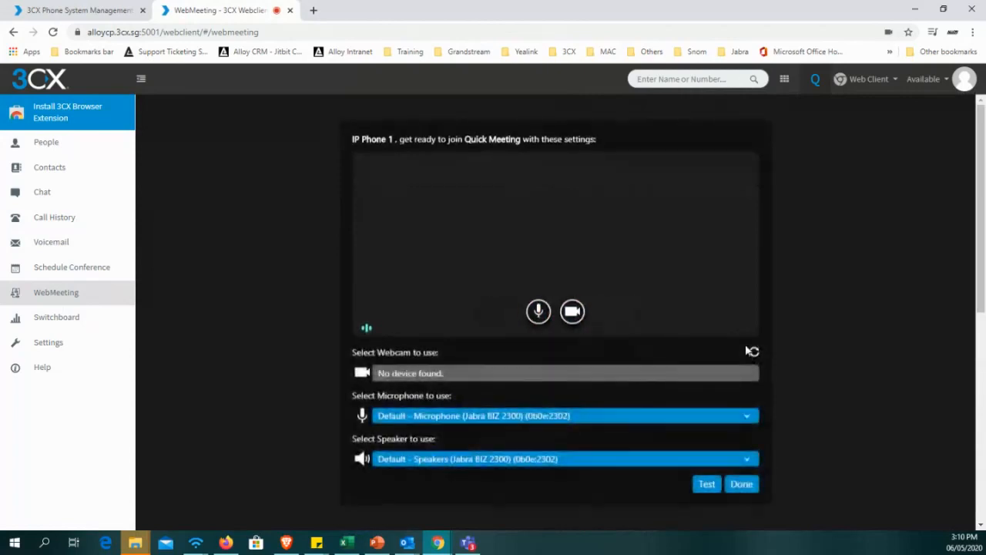
click(741, 484)
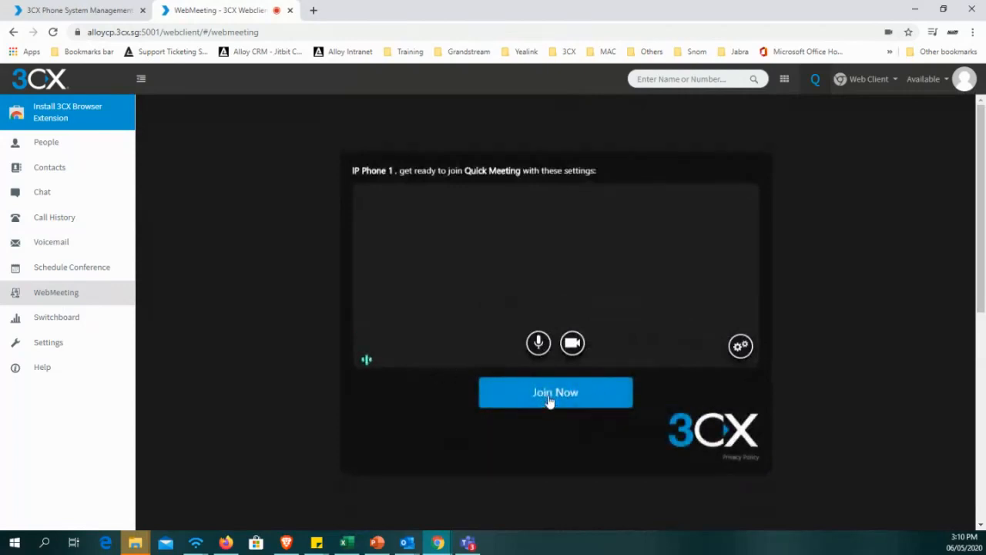
click(548, 398)
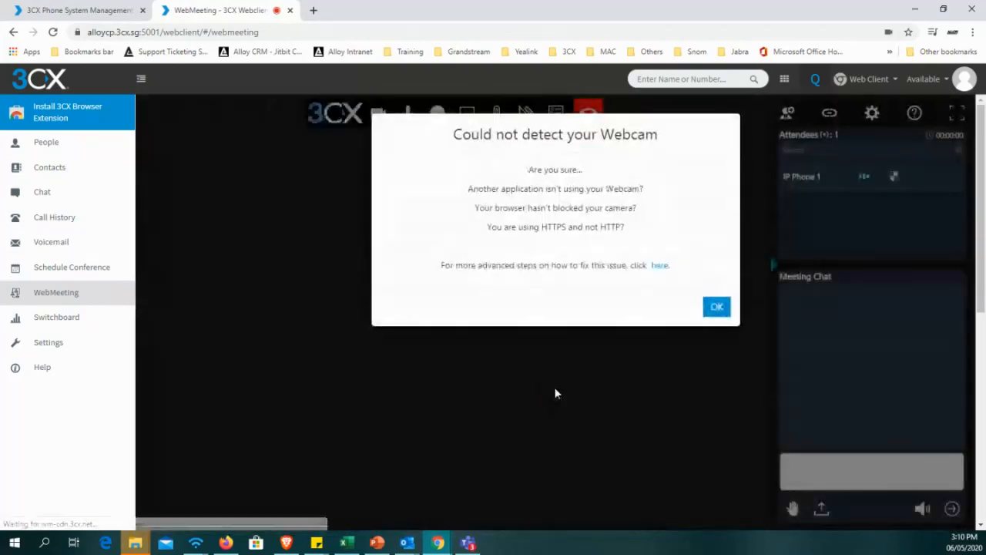
drag(499, 135, 758, 133)
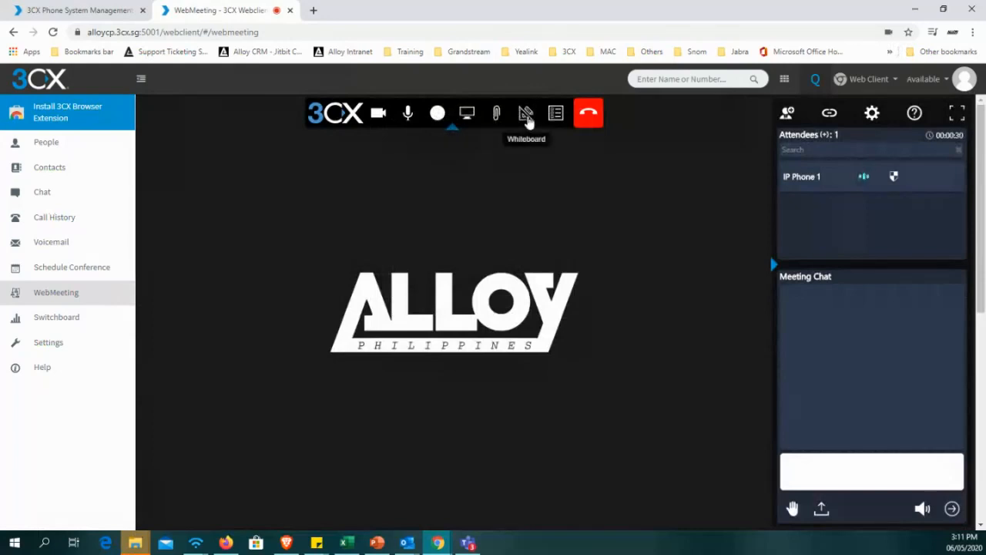
Open the meeting's participant invitation and copy the meeting open link URL.
click(787, 115)
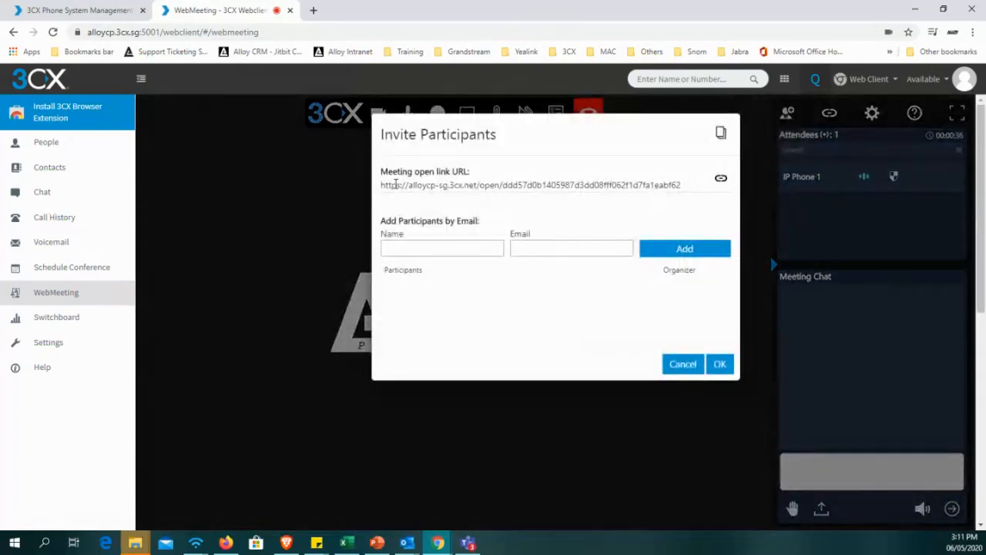
drag(386, 185, 563, 198)
click(716, 182)
click(720, 178)
key(alt+Tab)
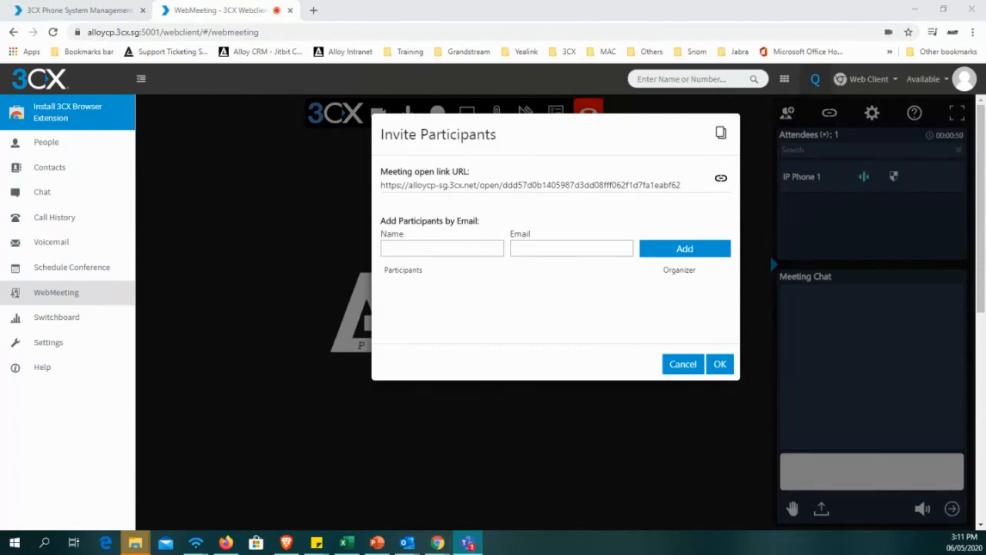
key(alt+Tab)
Examine the name and email fields for adding participants to the meeting by email.
click(436, 248)
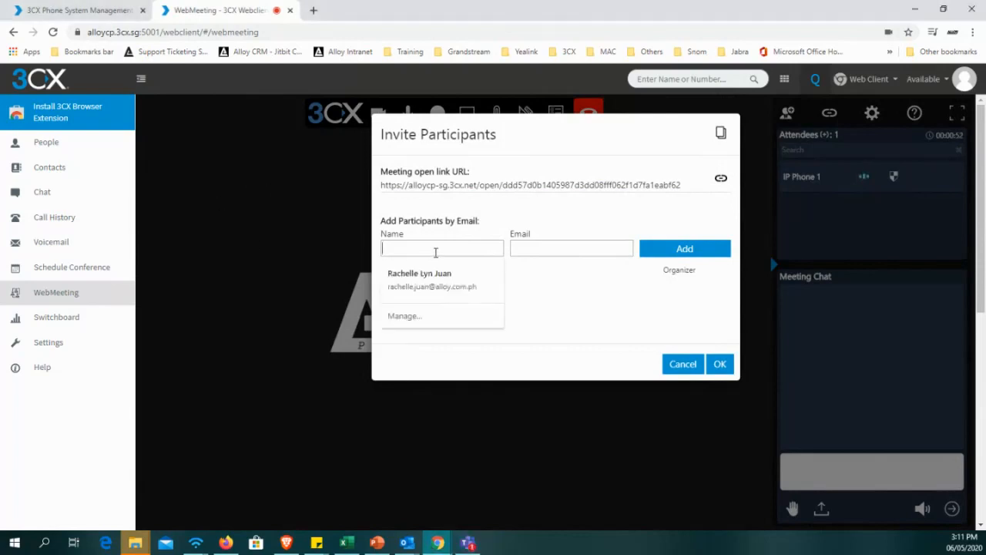
click(591, 220)
scroll(493, 236, down, 5)
scroll(493, 262, up, 5)
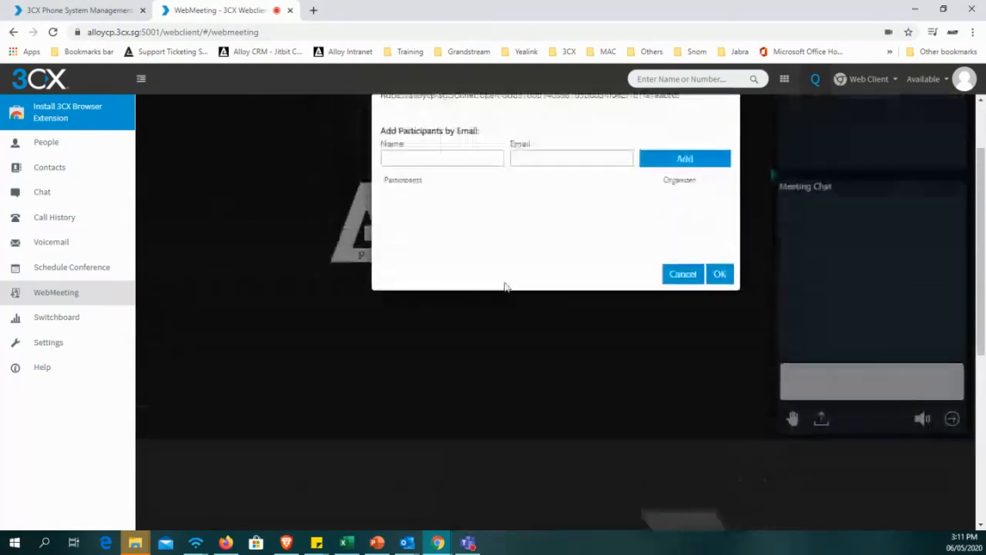
Check the name and email entry for adding participants and cancel the meeting invitation without adding anyone.
click(485, 248)
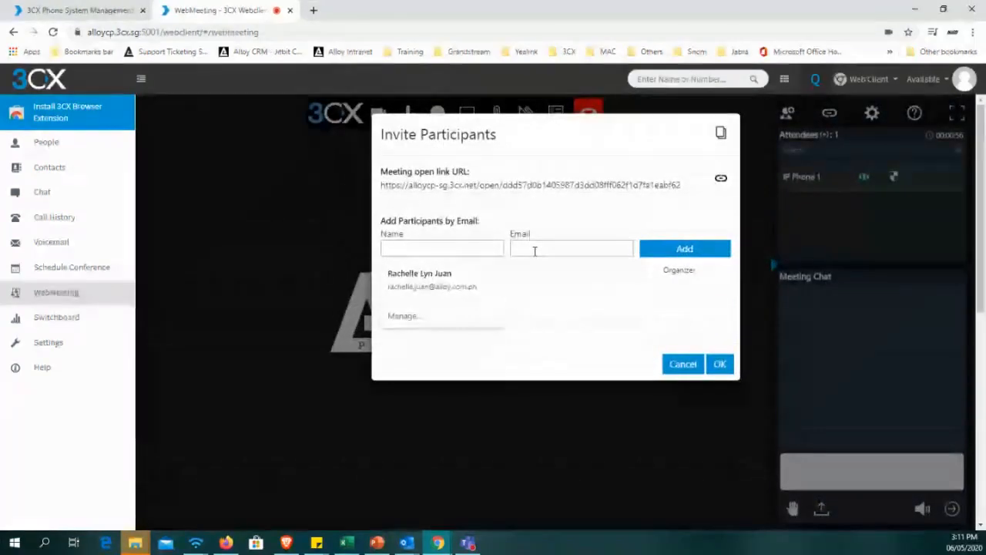
click(535, 247)
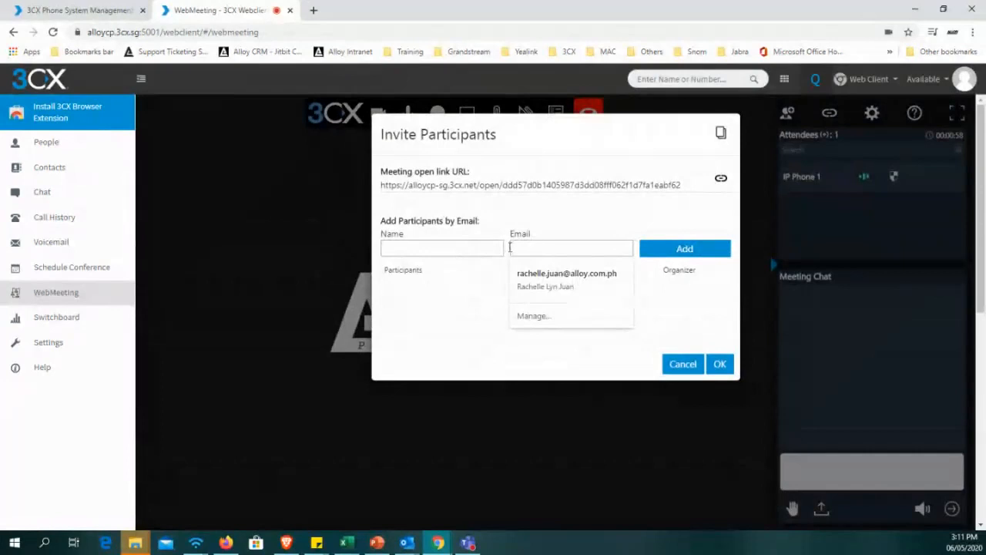
click(546, 225)
click(551, 244)
click(675, 363)
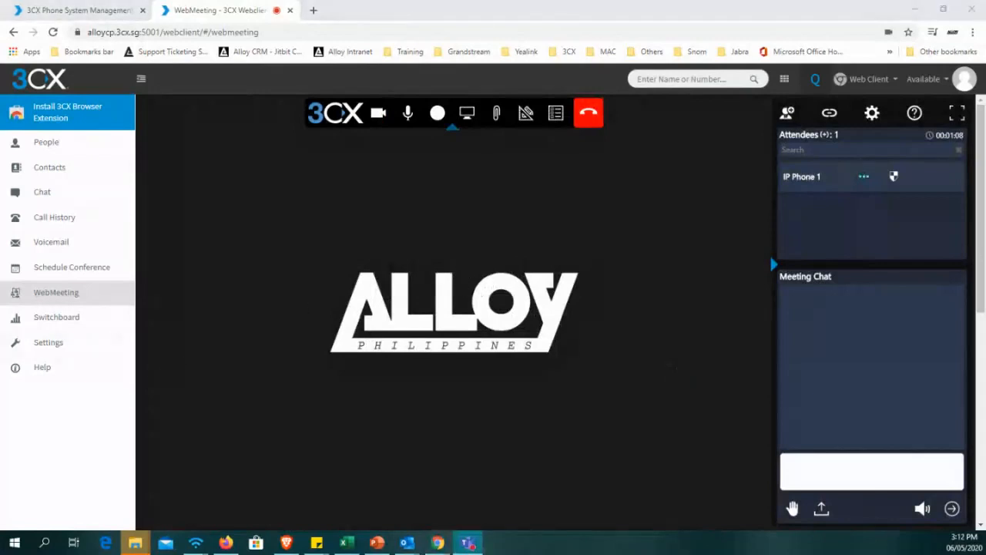
key(alt+Tab)
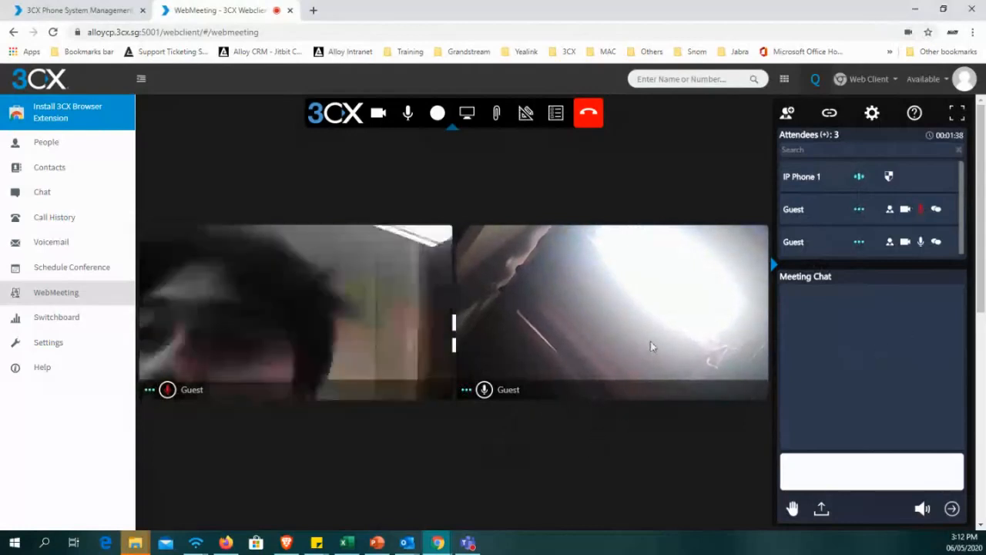
Review the Organizer, Presenter, Participant and Kick options available for the first guest attendee without changing the role.
click(889, 209)
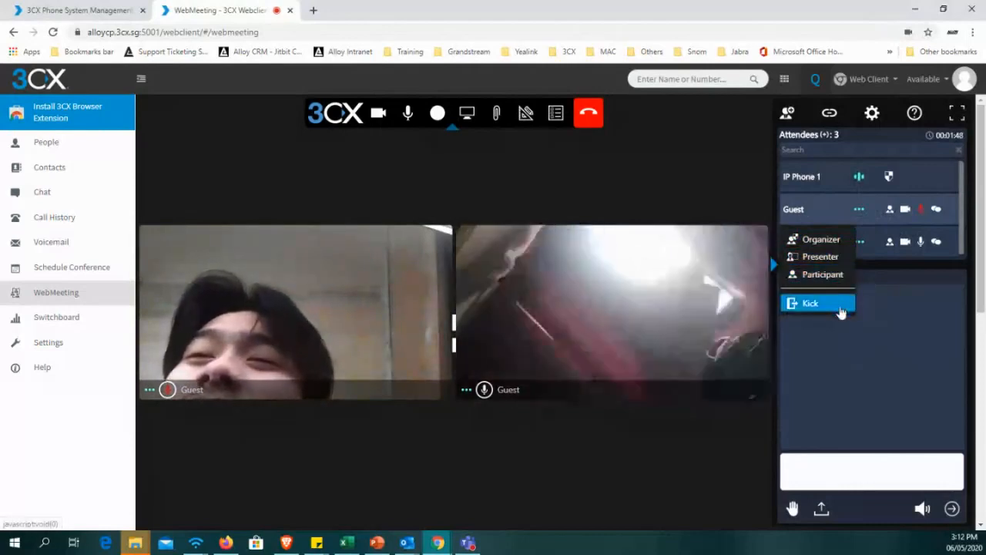
click(912, 316)
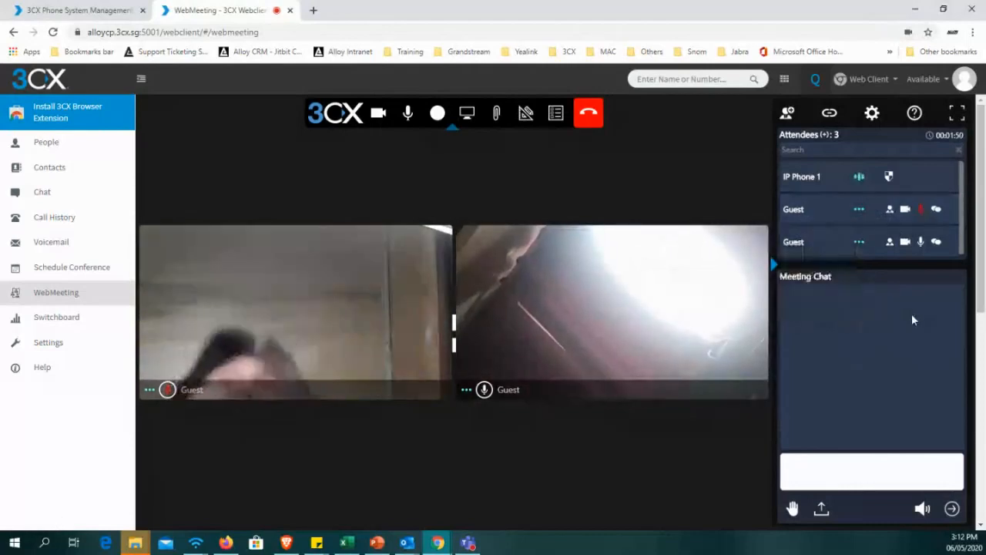
click(891, 211)
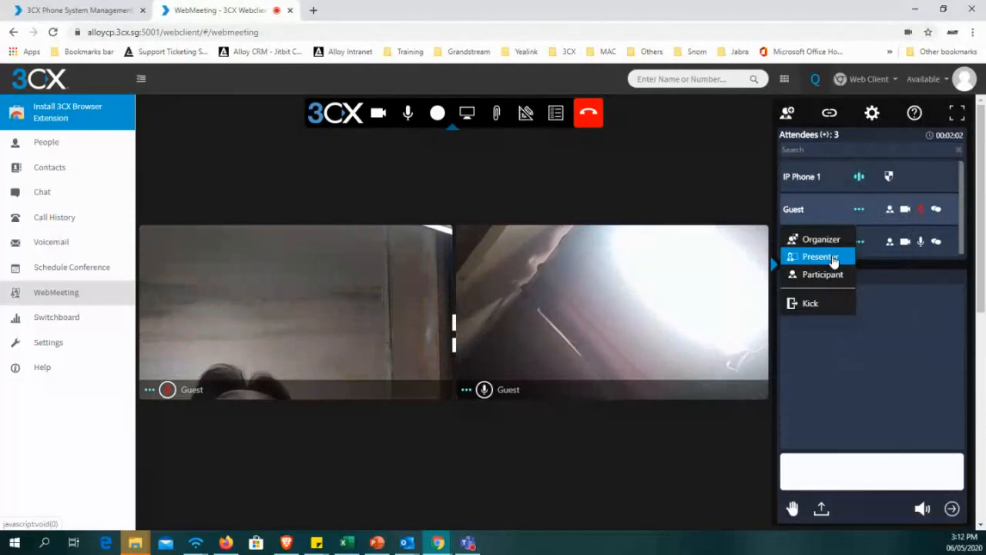
click(893, 308)
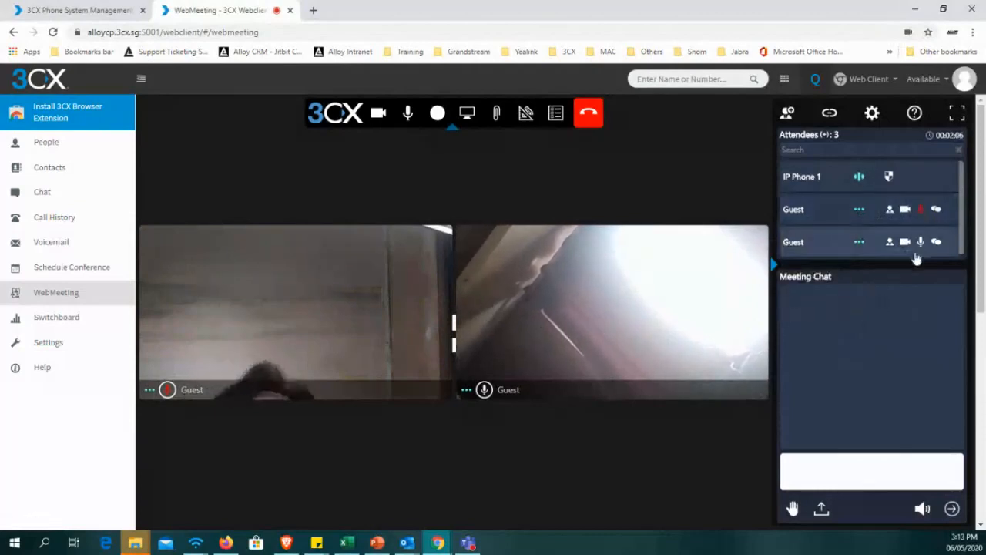
Send the Hand reaction to the meeting chat and look over the other available reactions.
click(825, 456)
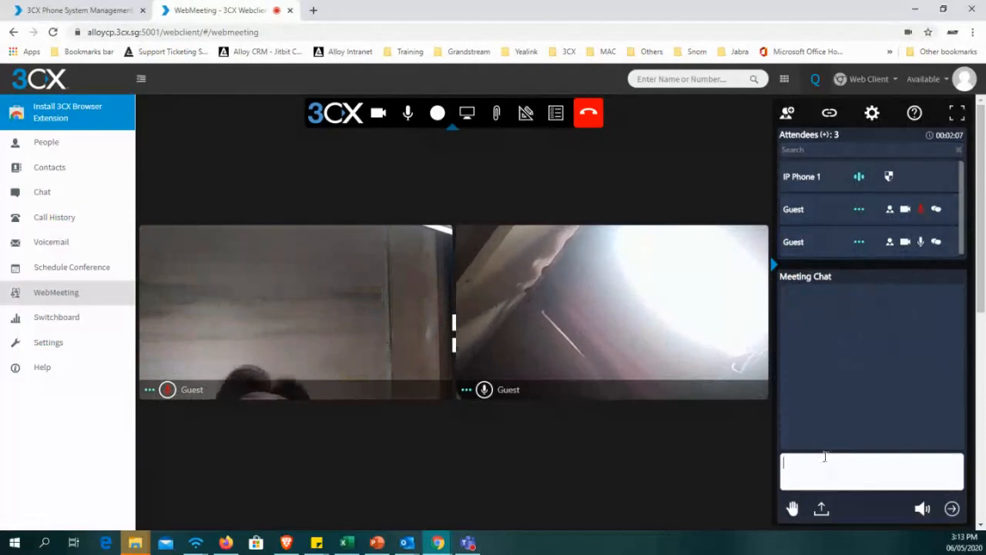
click(793, 511)
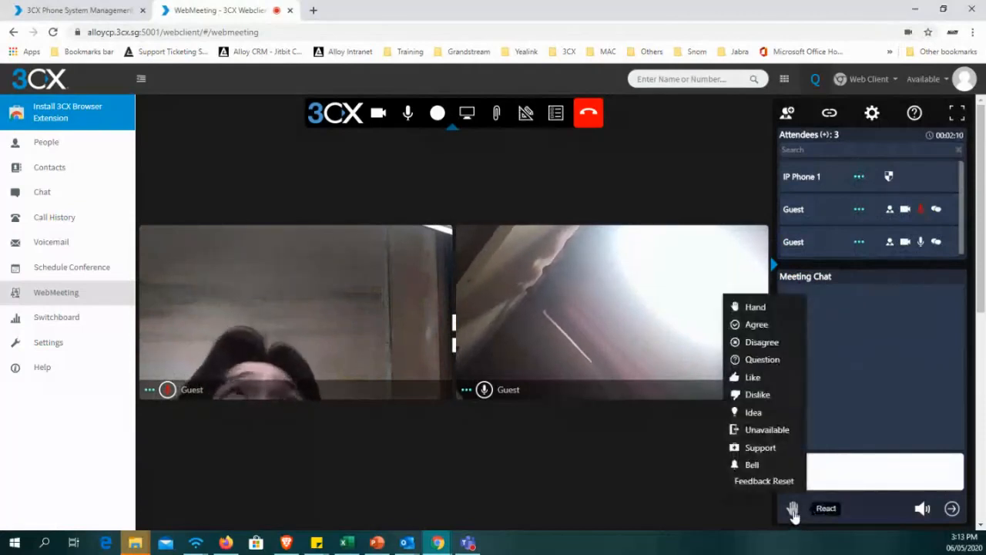
click(794, 308)
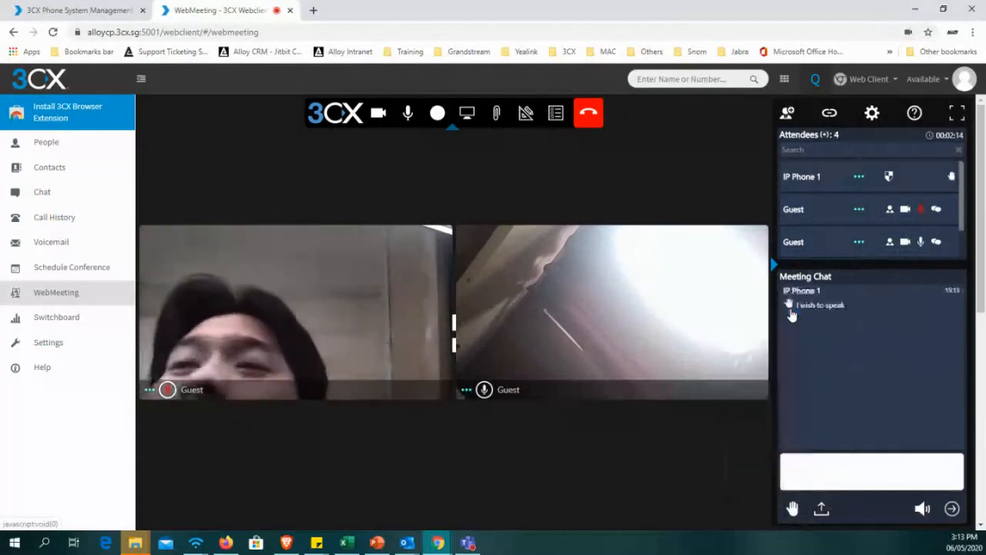
click(794, 510)
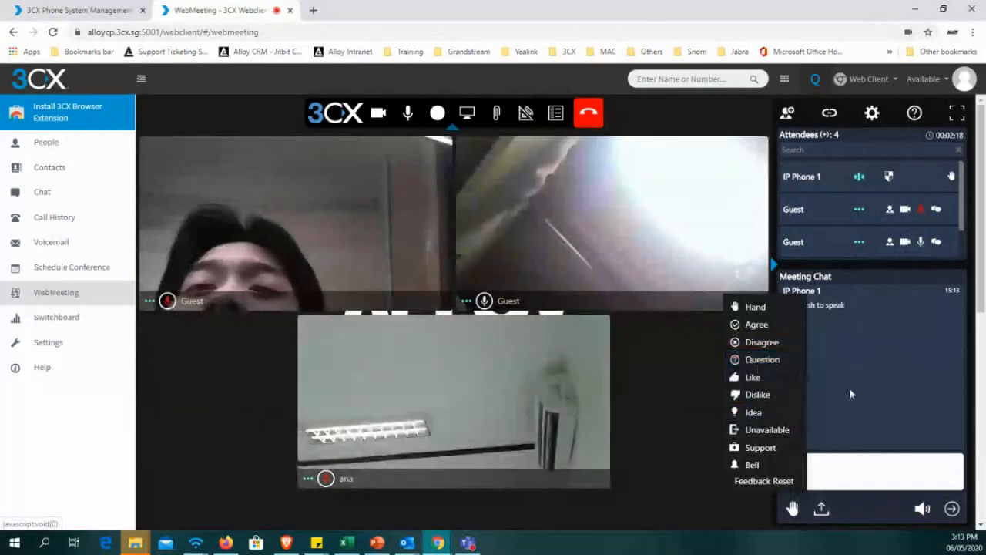
click(850, 392)
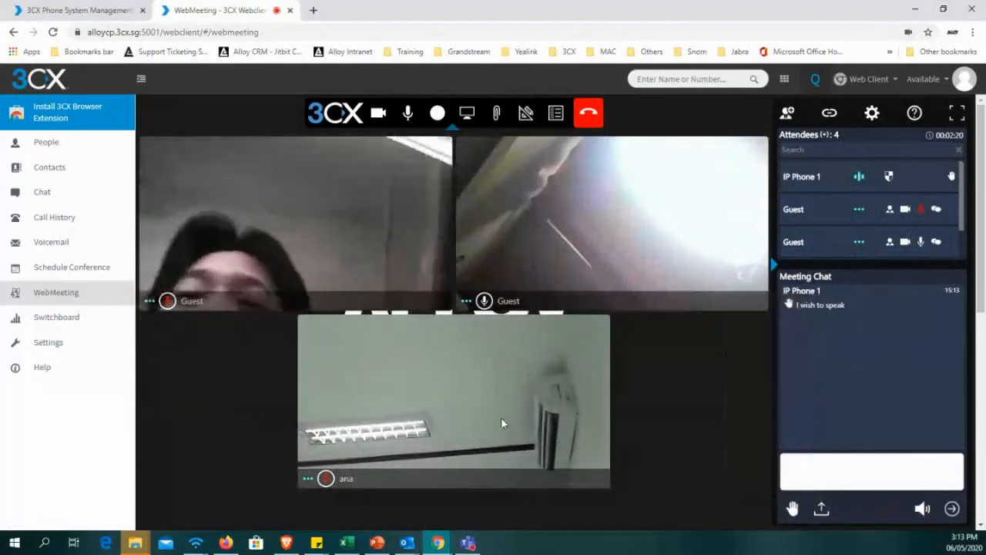
Try toggling the second guest's microphone from their video tile and look through the attendee list's controls.
scroll(585, 399, down, 1)
scroll(585, 399, up, 1)
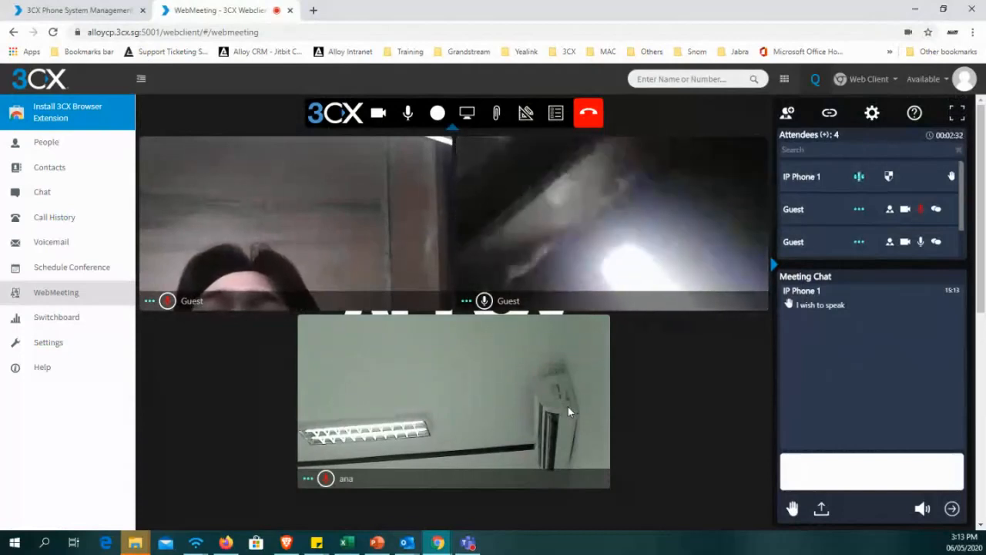
click(484, 301)
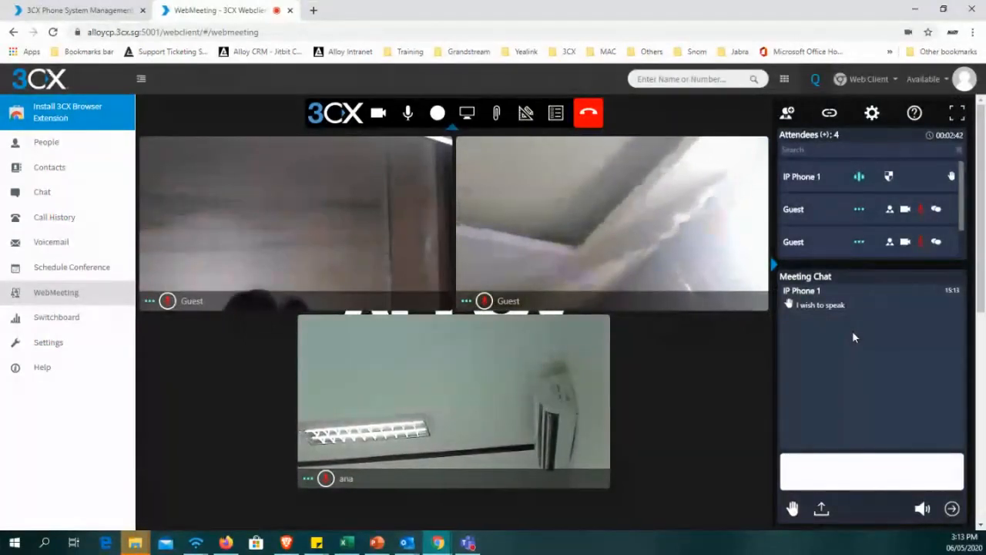
scroll(869, 255, down, 1)
scroll(837, 255, up, 1)
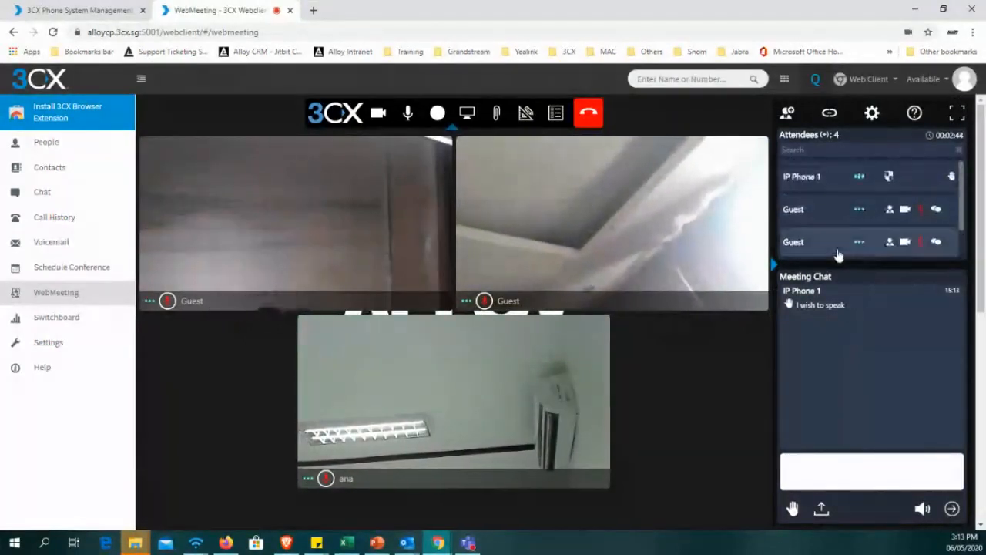
scroll(847, 247, down, 1)
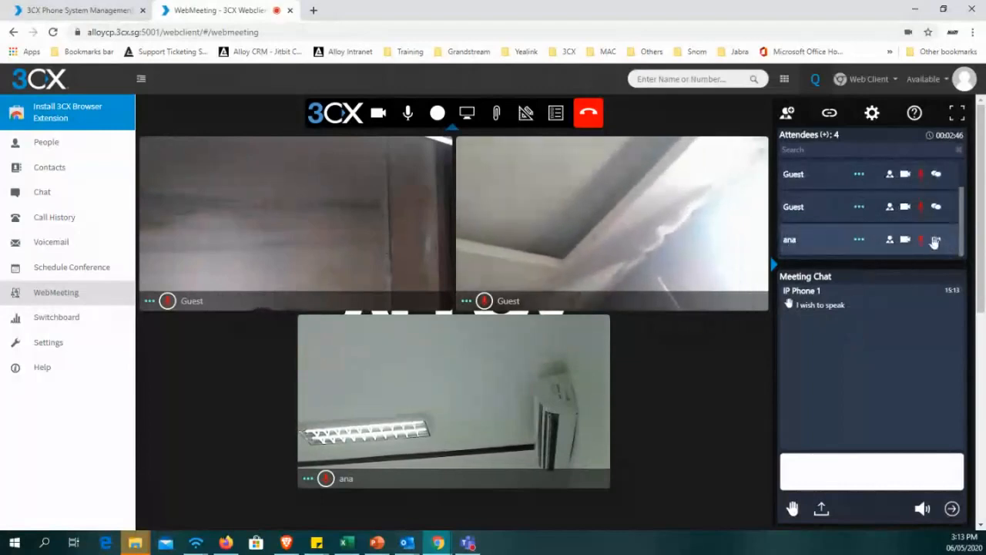
Show the file upload for the meeting chat and close it without choosing a file.
click(885, 489)
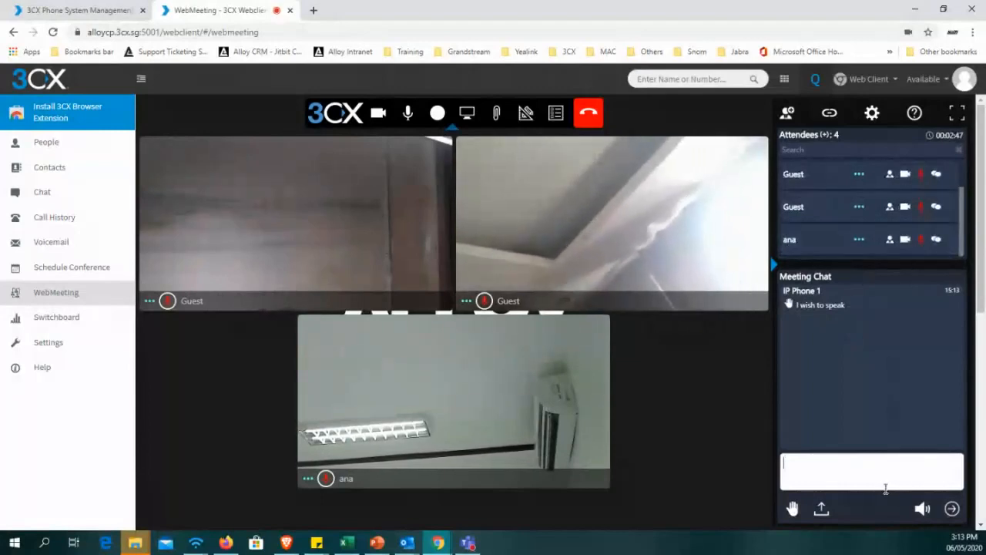
click(821, 510)
click(421, 280)
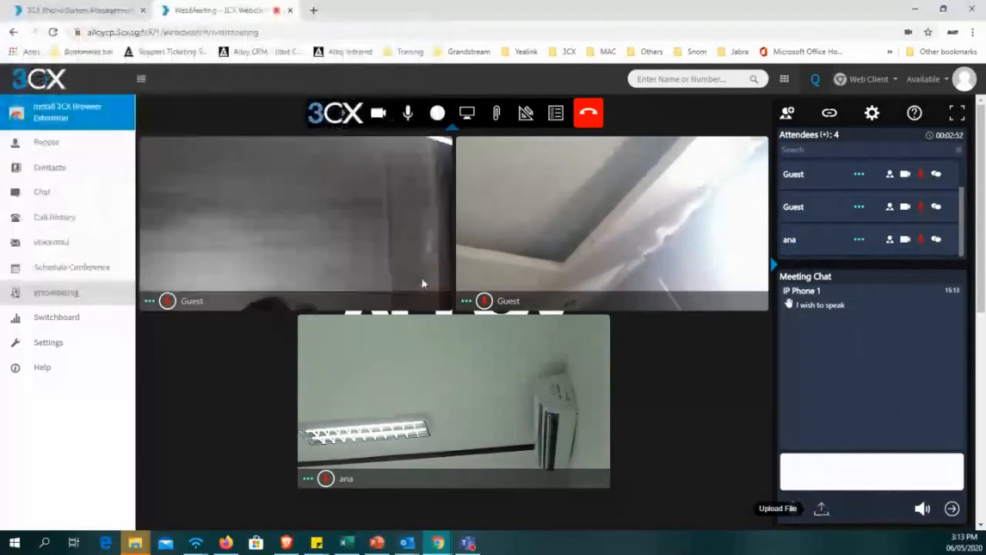
Share a blank whiteboard from the first template and draw a circle, a zigzag line and a triangle with loops freehand.
click(526, 115)
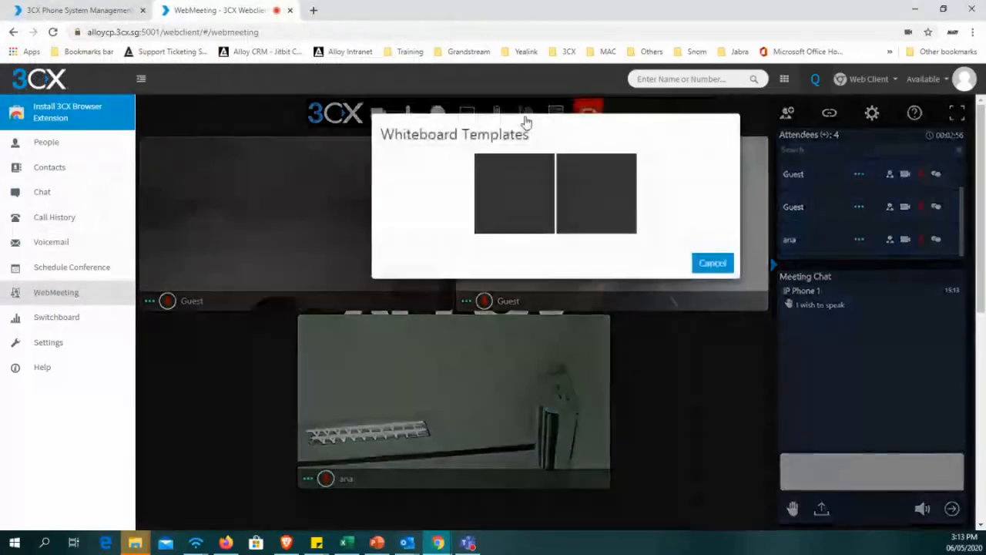
click(521, 210)
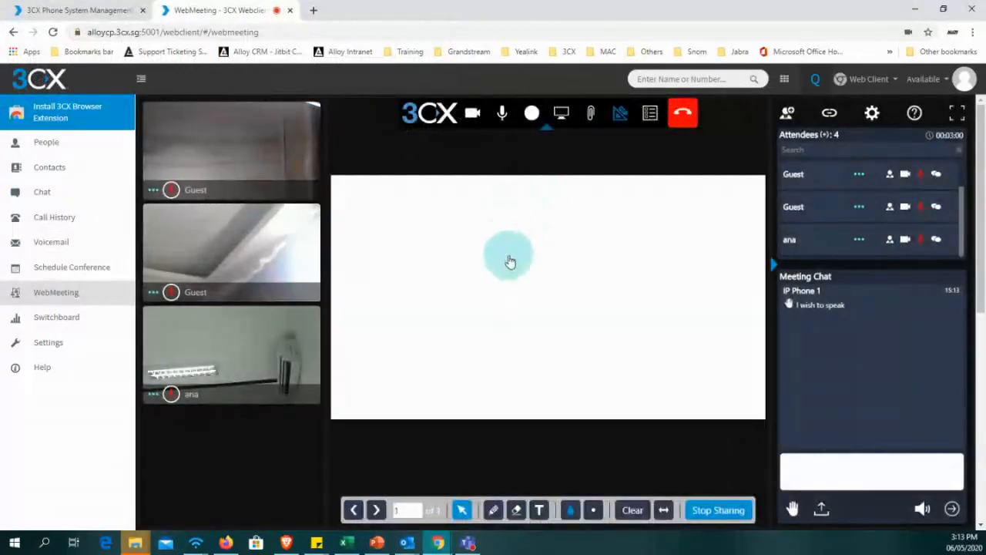
click(493, 510)
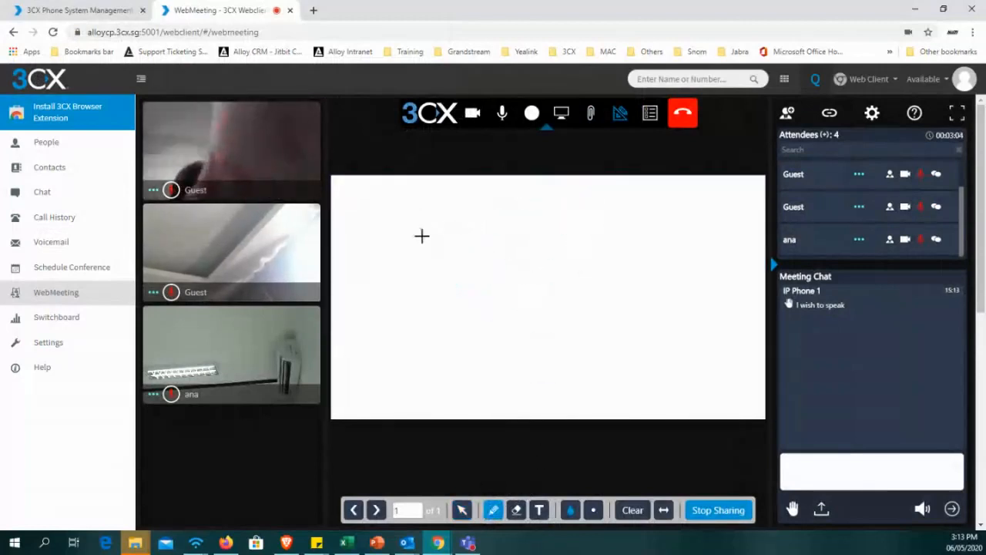
click(446, 250)
drag(447, 250, 445, 254)
drag(406, 278, 697, 278)
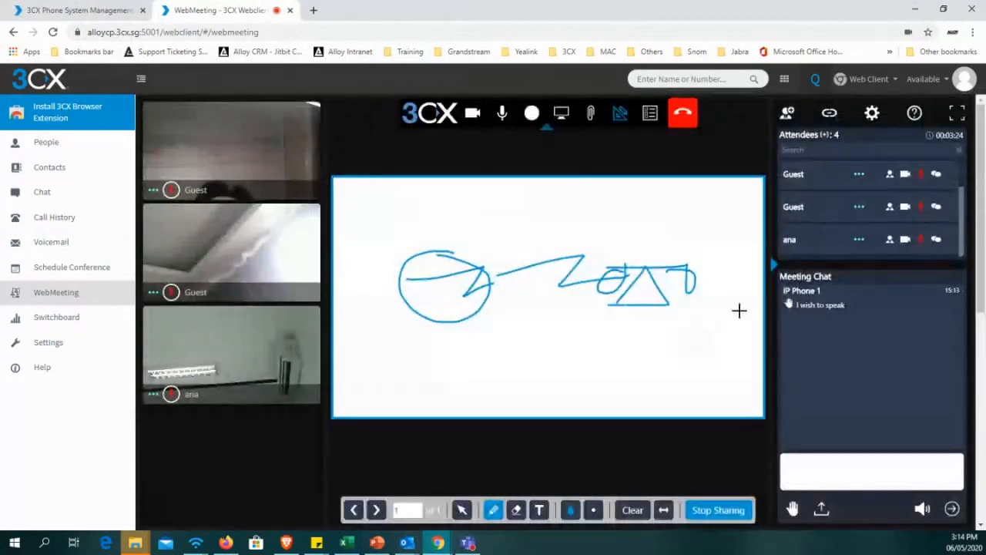
In the meeting's multimedia settings, try Full HD (1080p) video quality and set it to SD (360p ~256Kb/s).
click(873, 113)
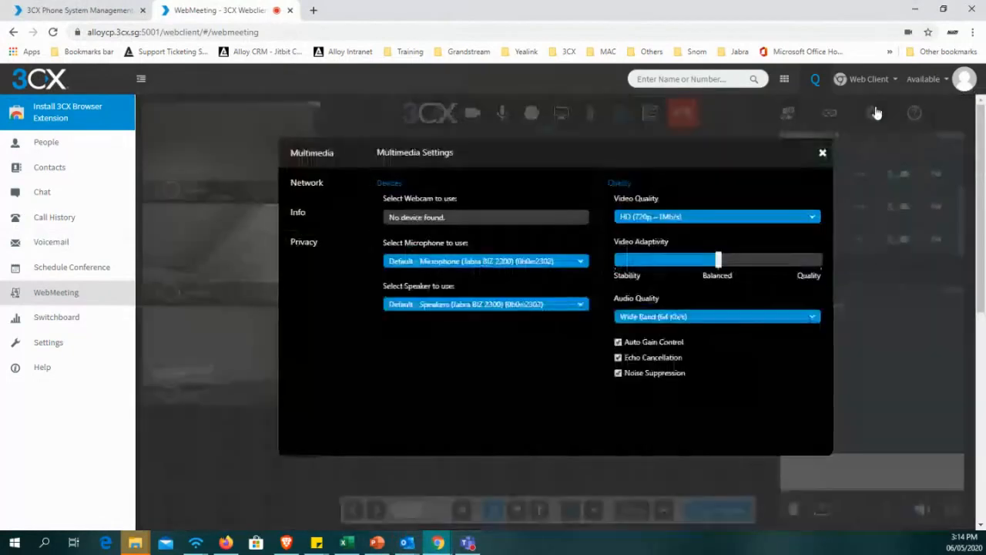
click(705, 220)
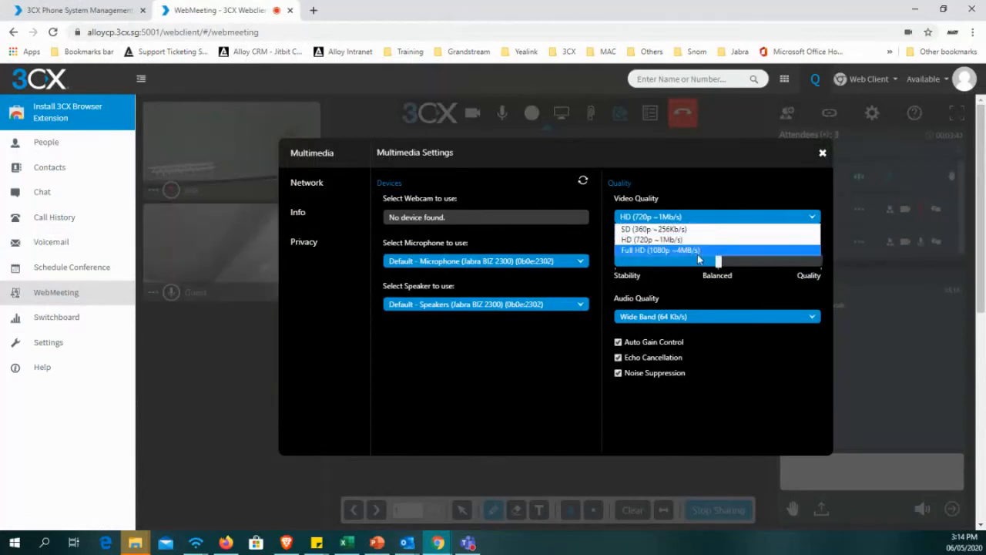
click(710, 251)
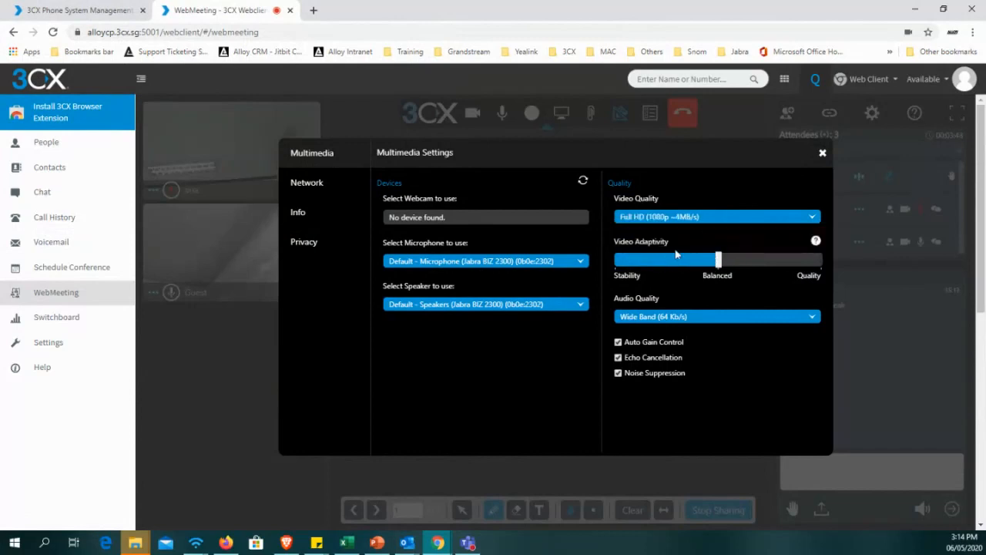
click(707, 217)
click(682, 231)
Review the network uplink and downlink capacity and the meeting info's organizer and server details.
click(318, 183)
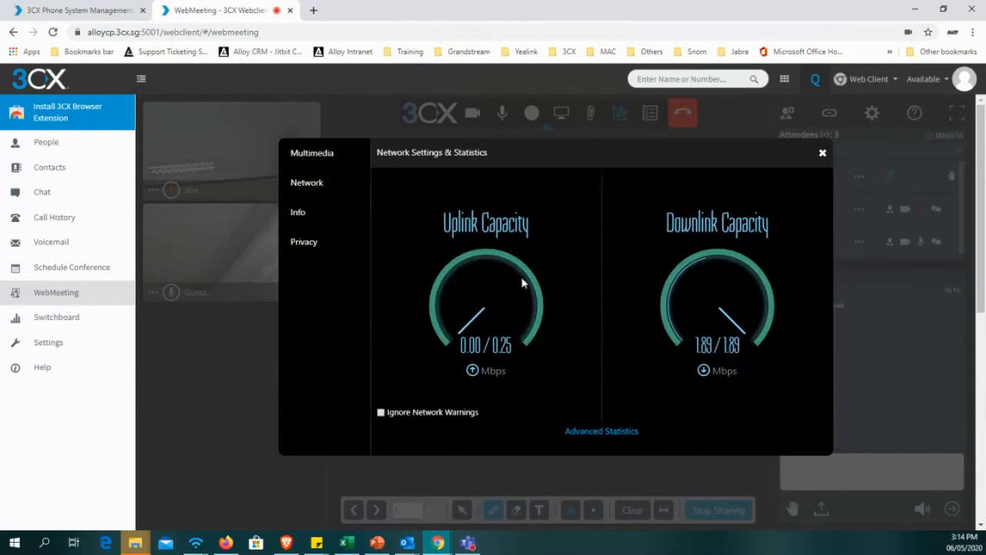
click(318, 219)
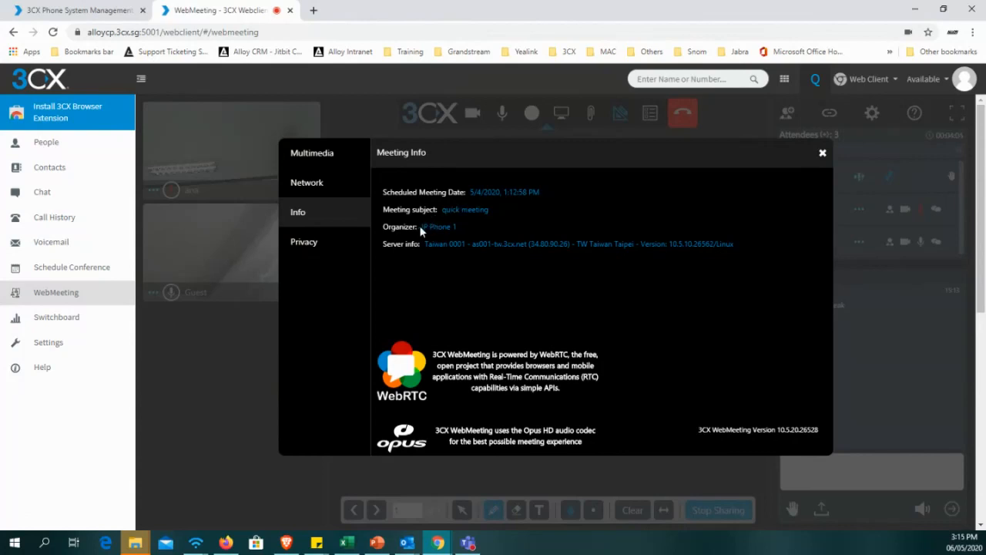
drag(420, 226, 460, 228)
drag(471, 227, 372, 225)
drag(545, 292, 541, 291)
drag(383, 244, 572, 260)
drag(660, 245, 666, 245)
drag(739, 245, 715, 243)
Skim the WebMeeting privacy policy, close the settings and stop sharing the whiteboard.
click(314, 248)
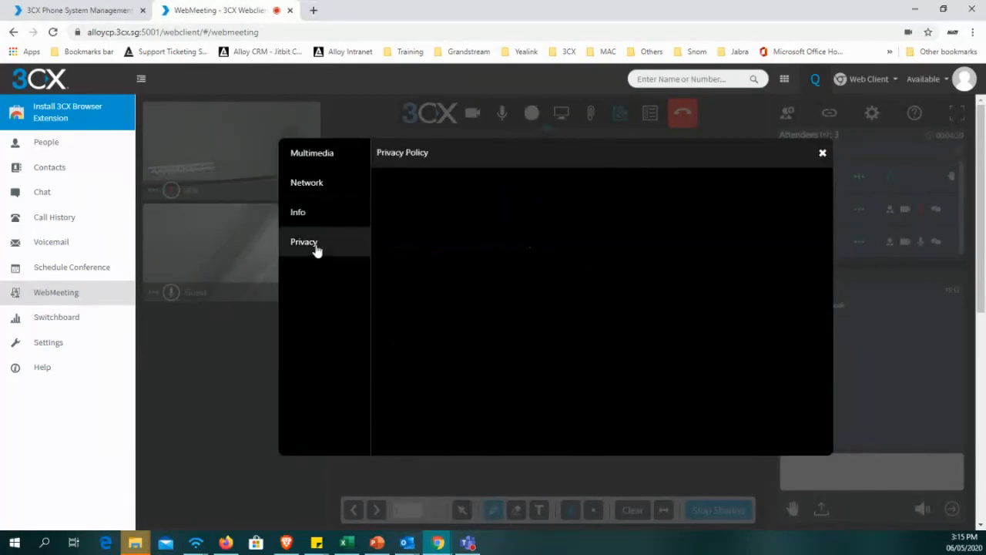
scroll(562, 295, down, 15)
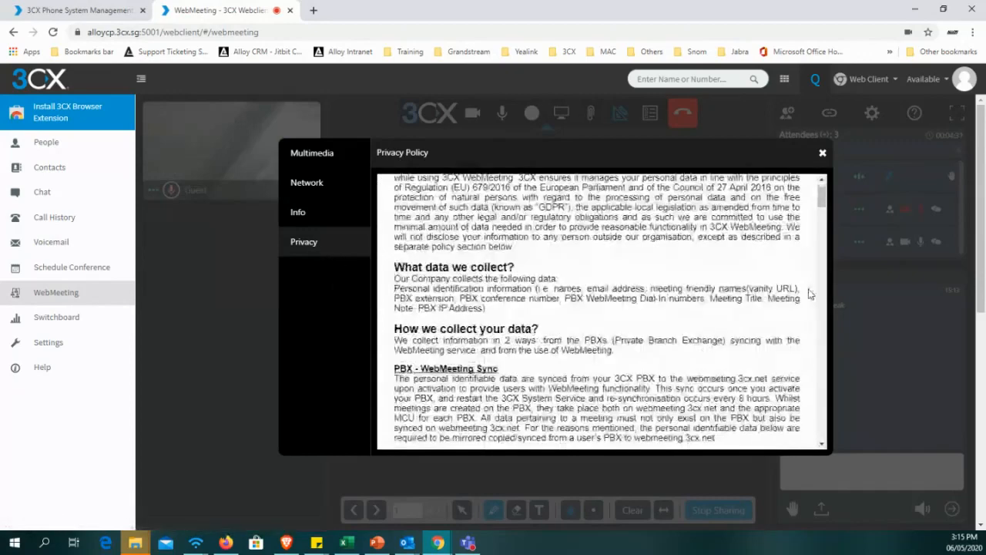
drag(823, 279, 806, 405)
scroll(806, 409, up, 15)
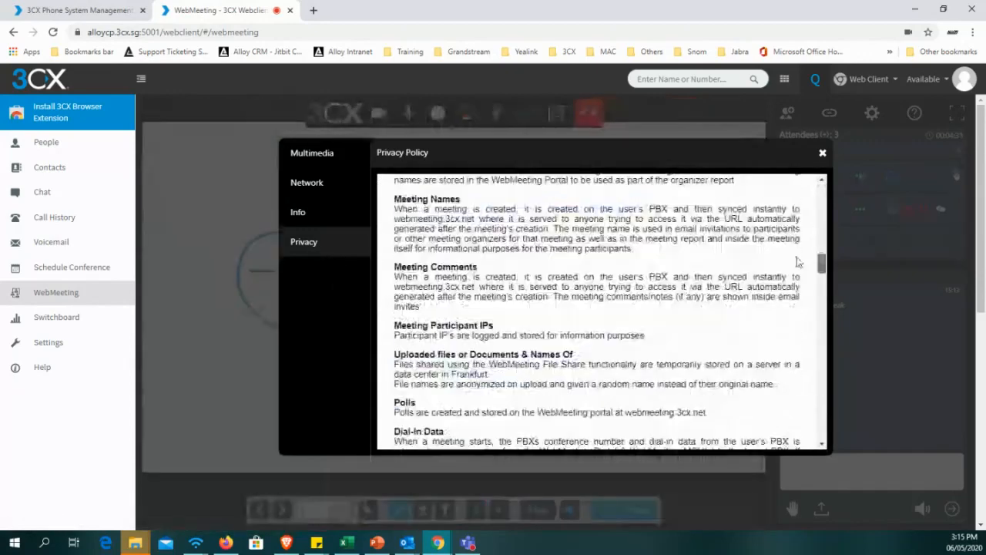
click(822, 153)
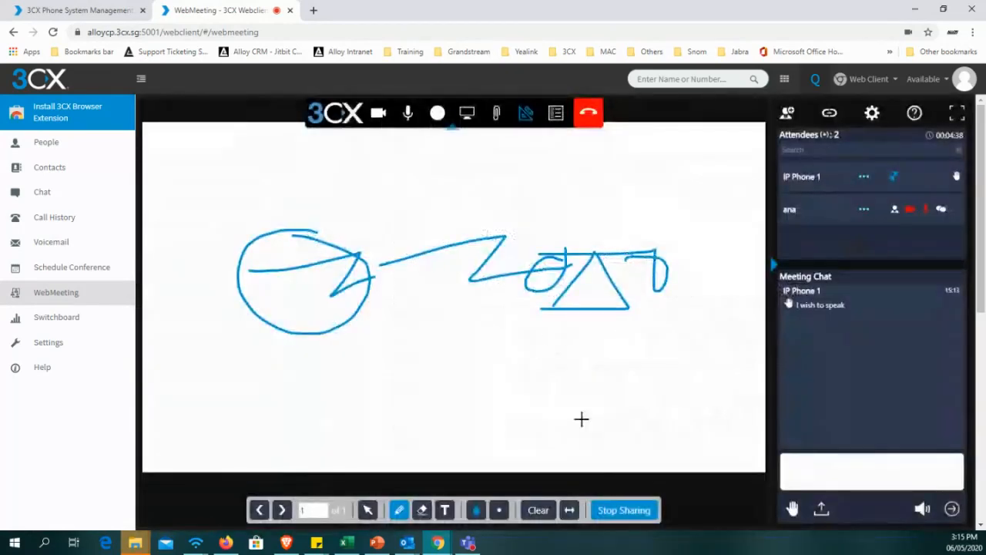
click(622, 510)
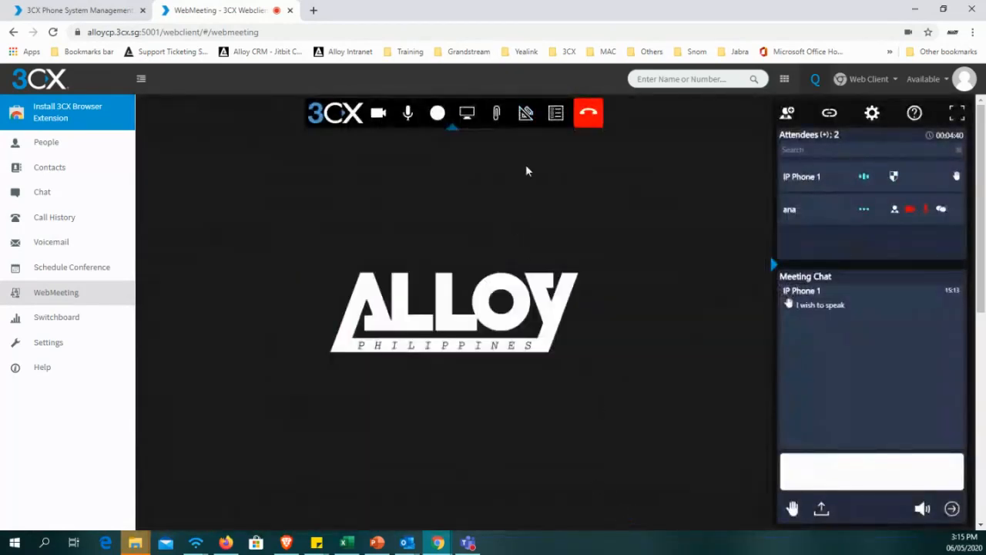
Open the Switchboard and examine the active call from IP Phone 1 and its available call actions.
click(65, 327)
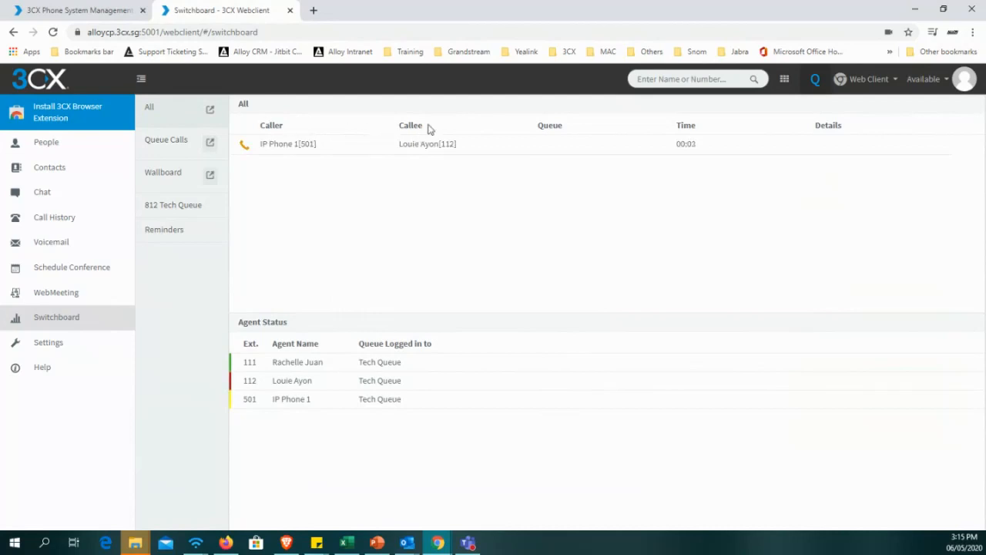
double_click(543, 125)
drag(676, 143, 700, 148)
click(411, 146)
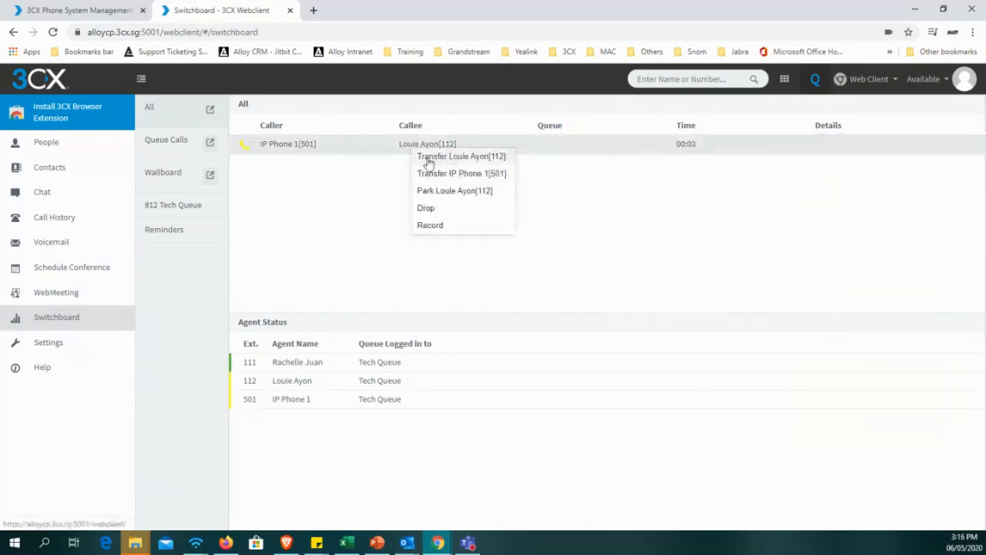
Review the transfer, park, drop and record actions for the active call, and view the switchboard's Queue Calls.
click(363, 151)
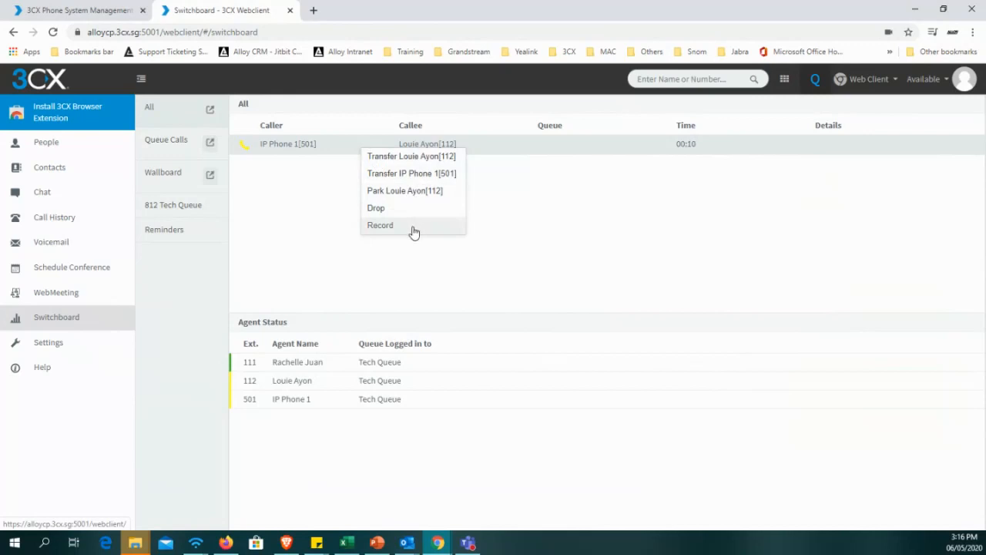
click(544, 221)
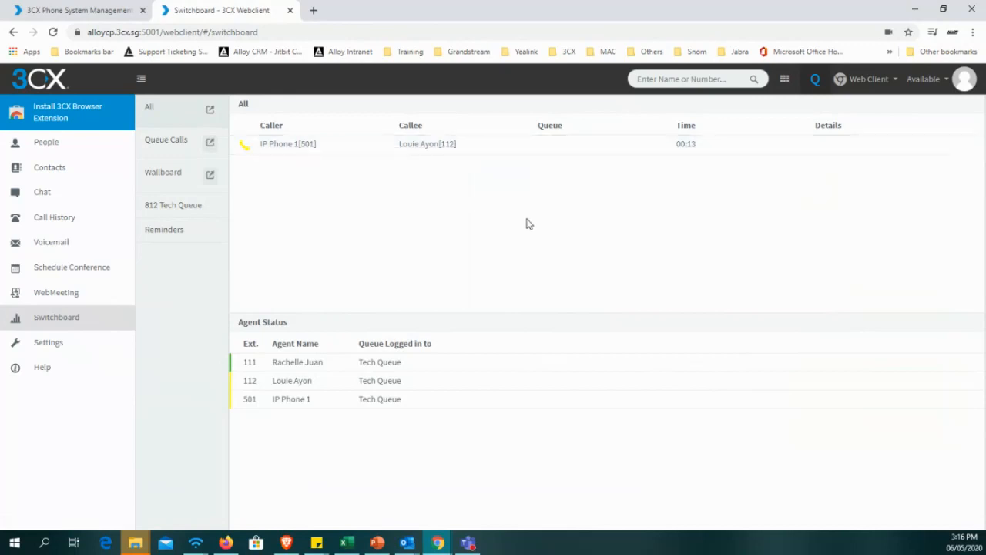
click(175, 150)
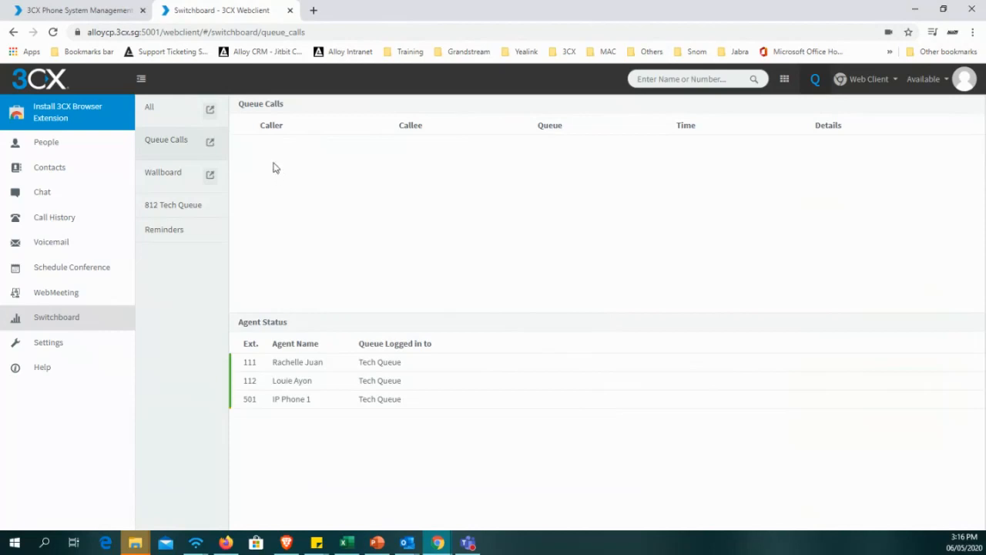
Examine the Wallboard's statistics for waiting, busy agents, total, callbacks, answered, abandoned and waiting time.
click(174, 188)
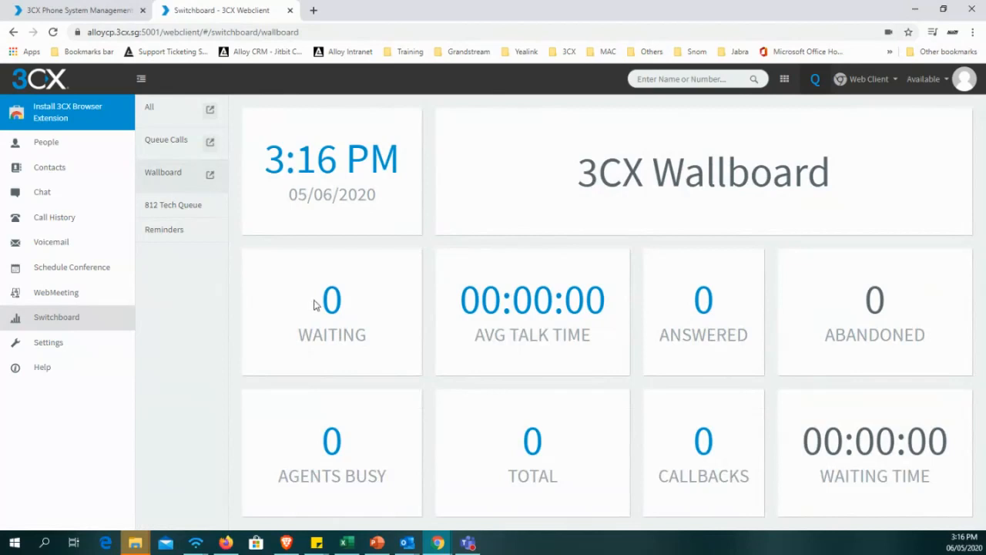
drag(314, 304, 342, 302)
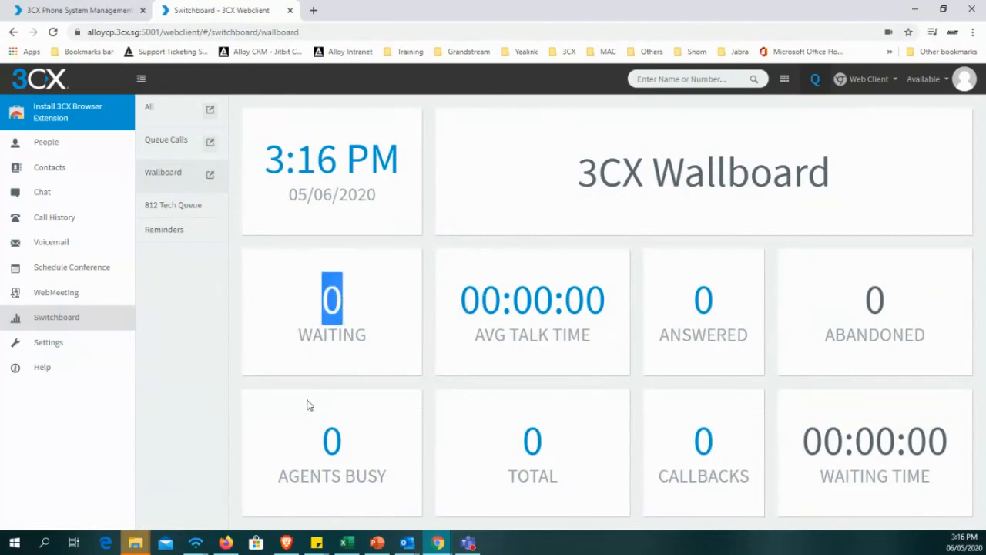
drag(318, 426, 343, 430)
drag(515, 442, 549, 449)
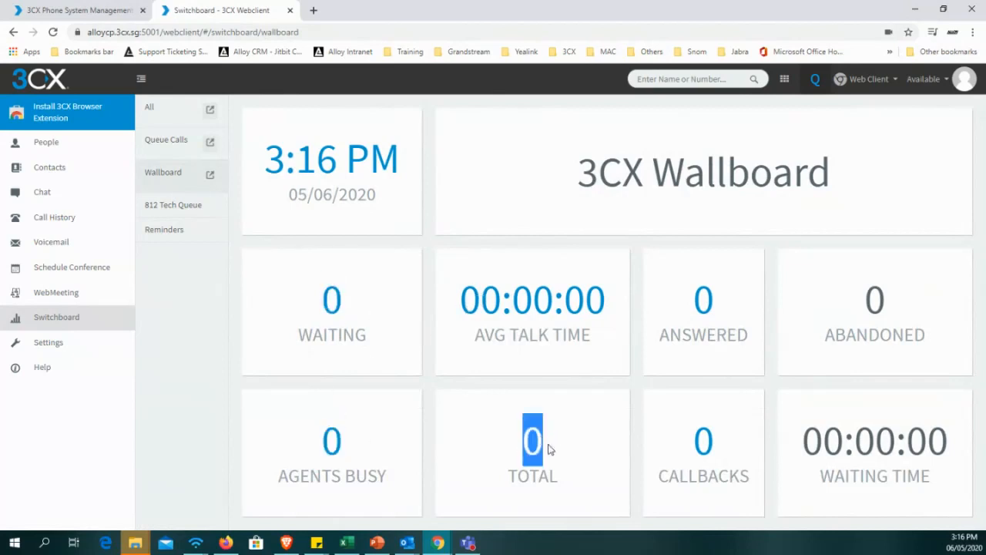
drag(686, 439, 715, 441)
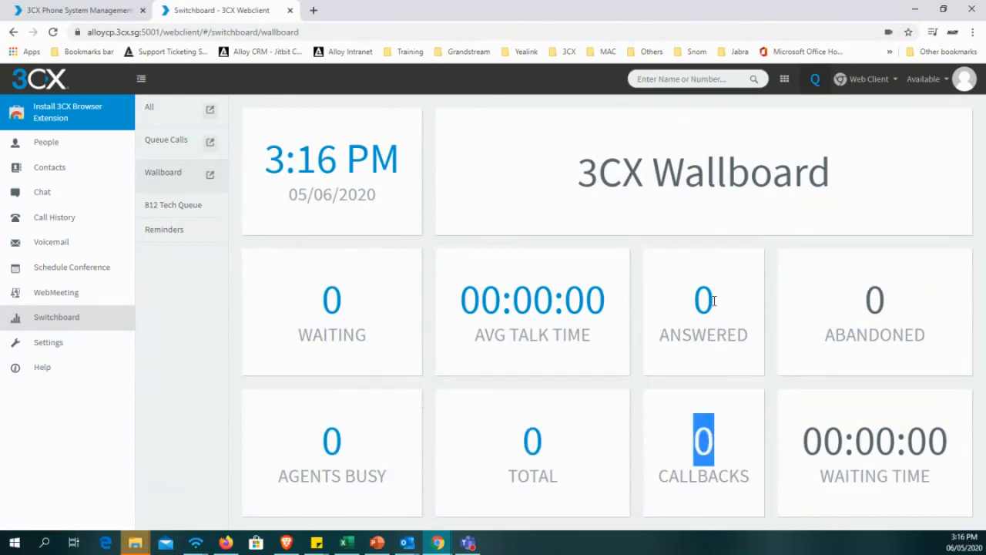
drag(714, 301, 681, 303)
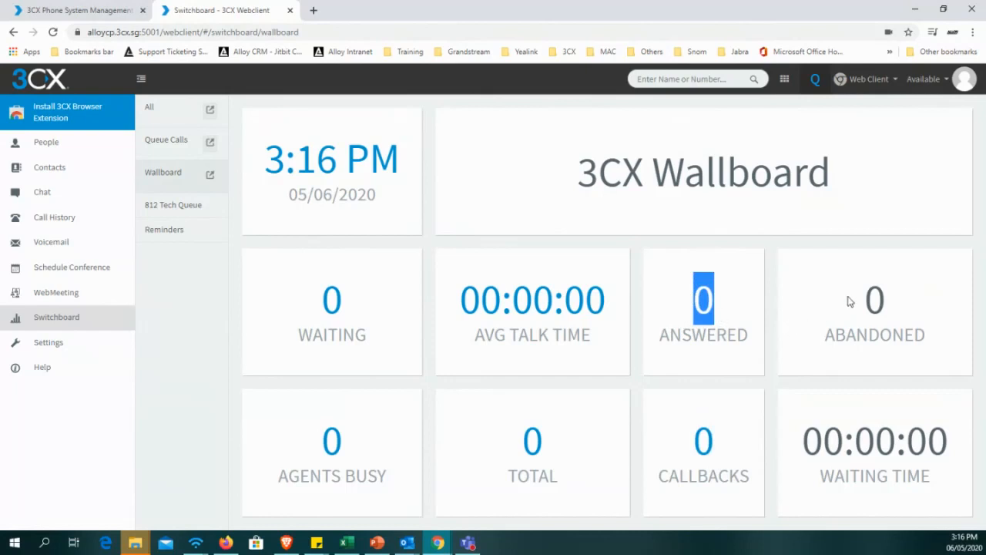
drag(851, 300, 931, 347)
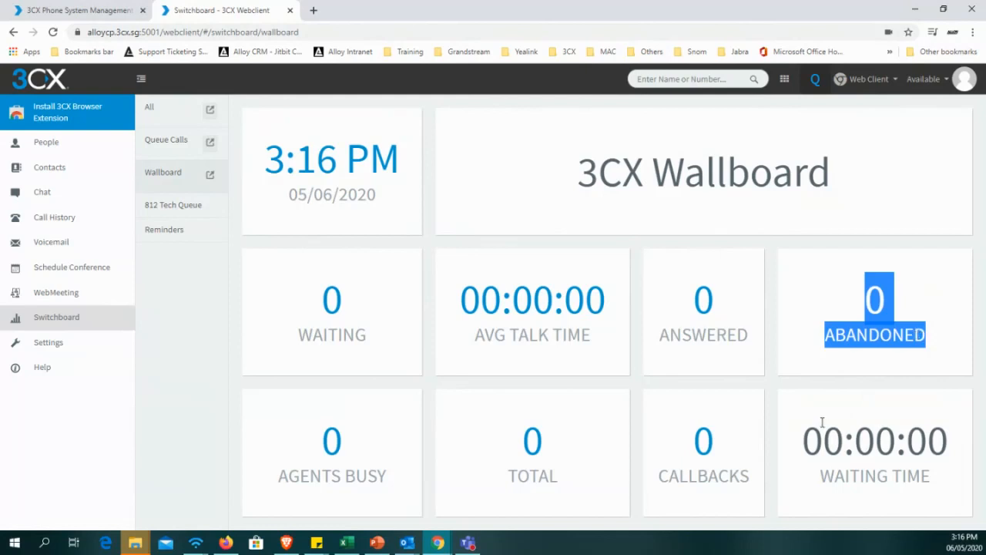
drag(811, 445, 945, 493)
click(938, 487)
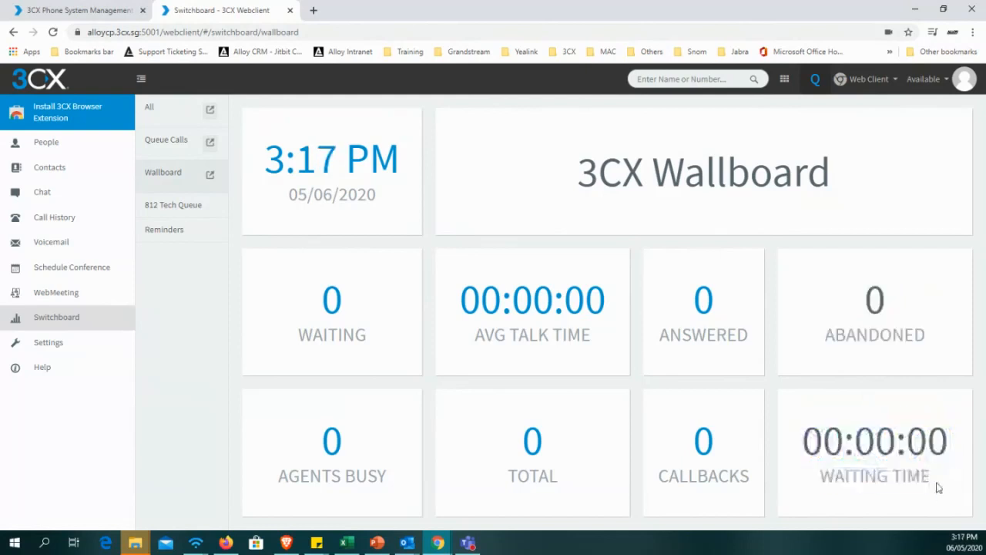
drag(805, 445, 937, 484)
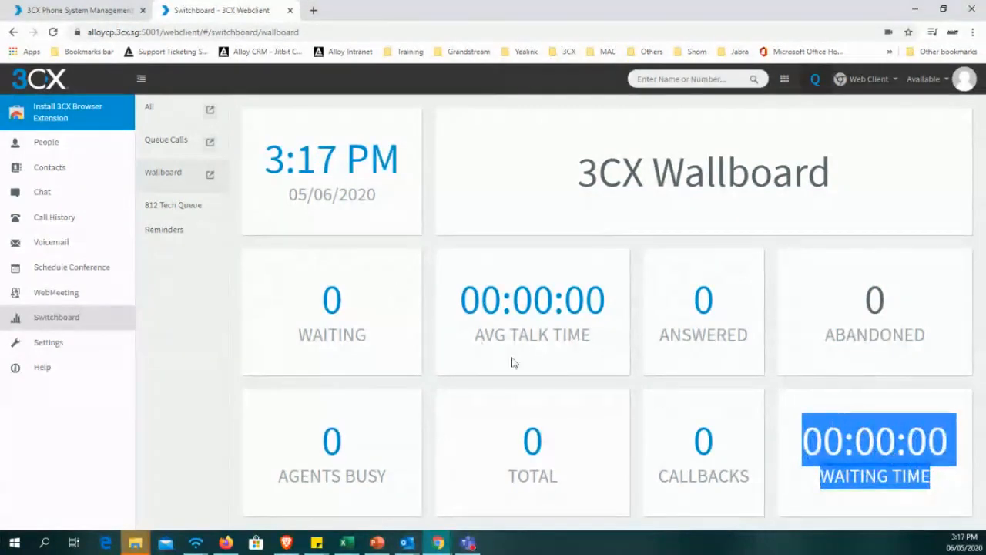
Open the 812 Tech Queue in the Switchboard and review the profile options and the agent status list.
click(159, 214)
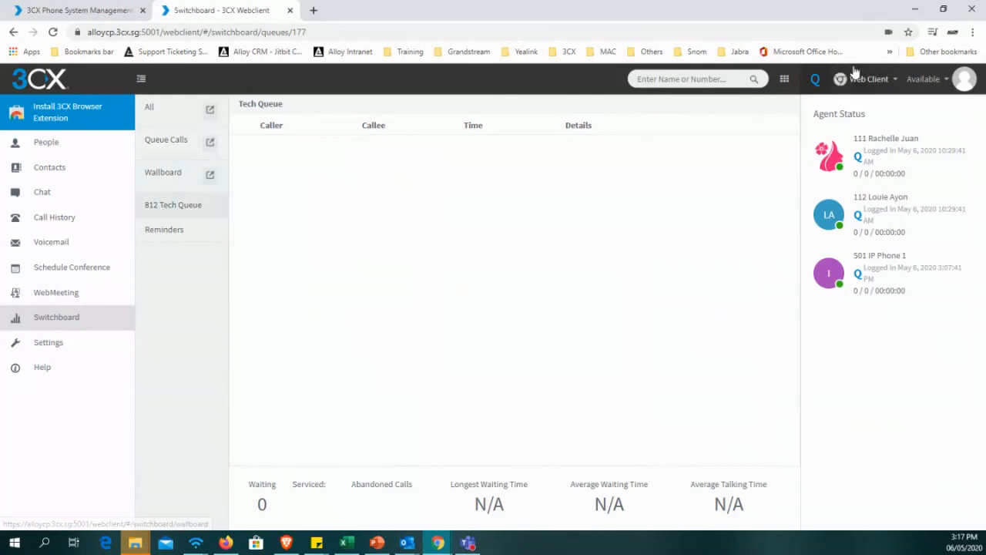
click(968, 77)
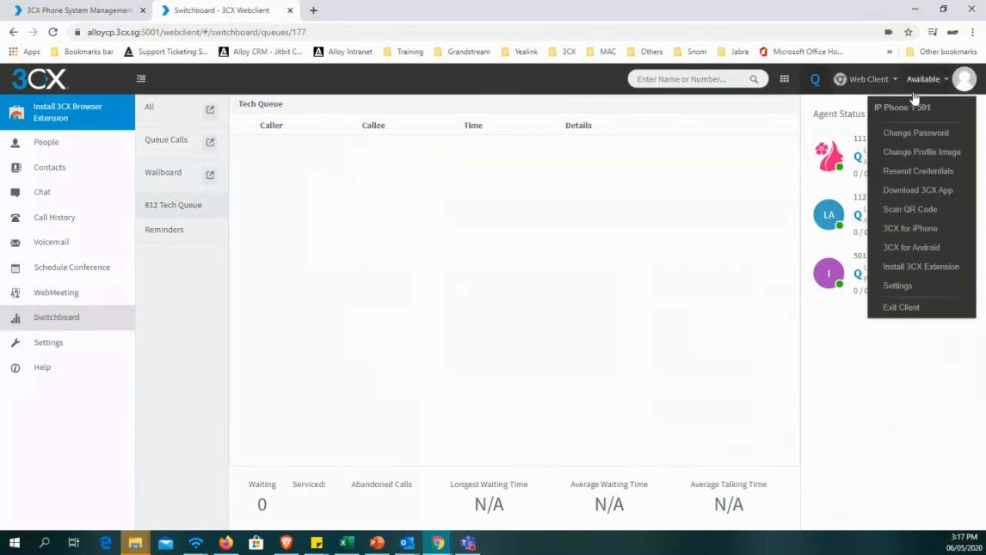
click(454, 204)
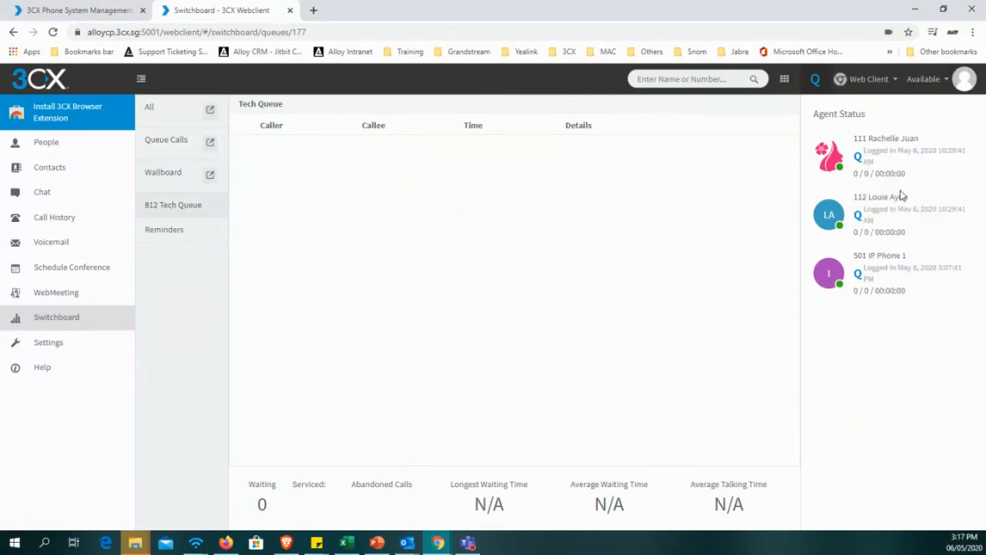
drag(872, 150, 919, 189)
click(914, 259)
Toggle IP Phone 1's Tech Queue login off and back on from the agent status list.
click(860, 276)
drag(871, 268, 917, 269)
click(871, 270)
click(859, 285)
click(859, 278)
drag(853, 254, 910, 305)
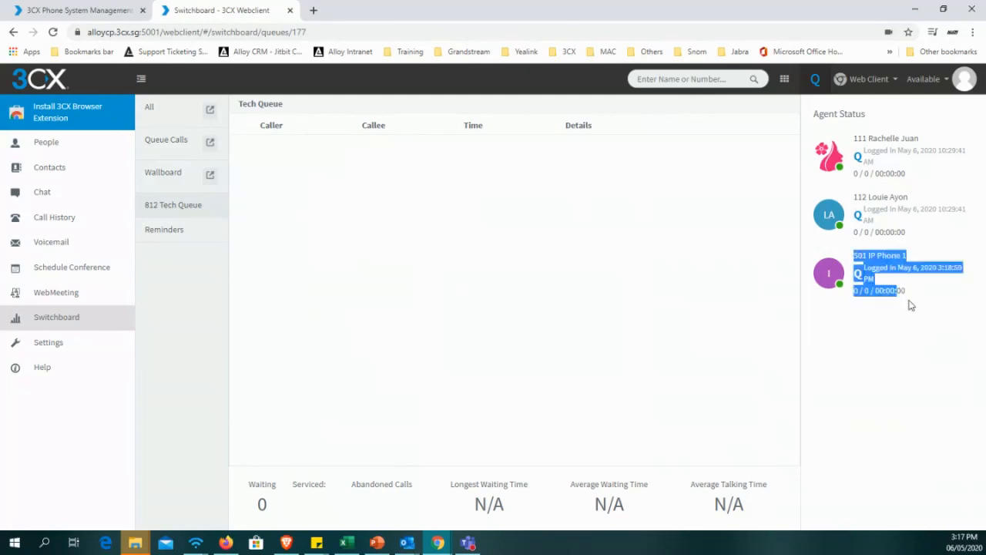
click(885, 385)
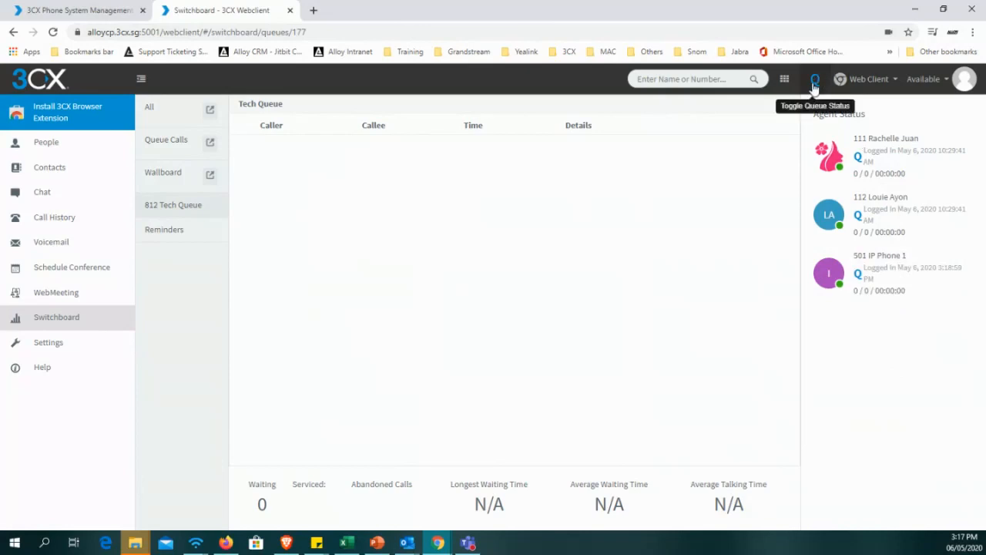
Switch the extension's own queue status between logged out and logged in, finishing with IP Phone 1 logged in to the Tech Queue.
click(815, 84)
click(815, 85)
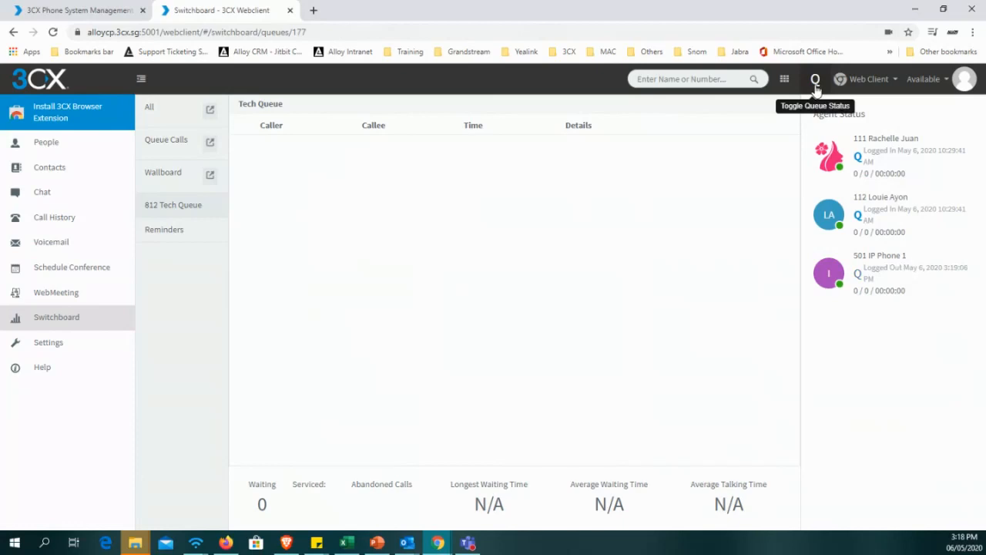
click(816, 87)
click(816, 87)
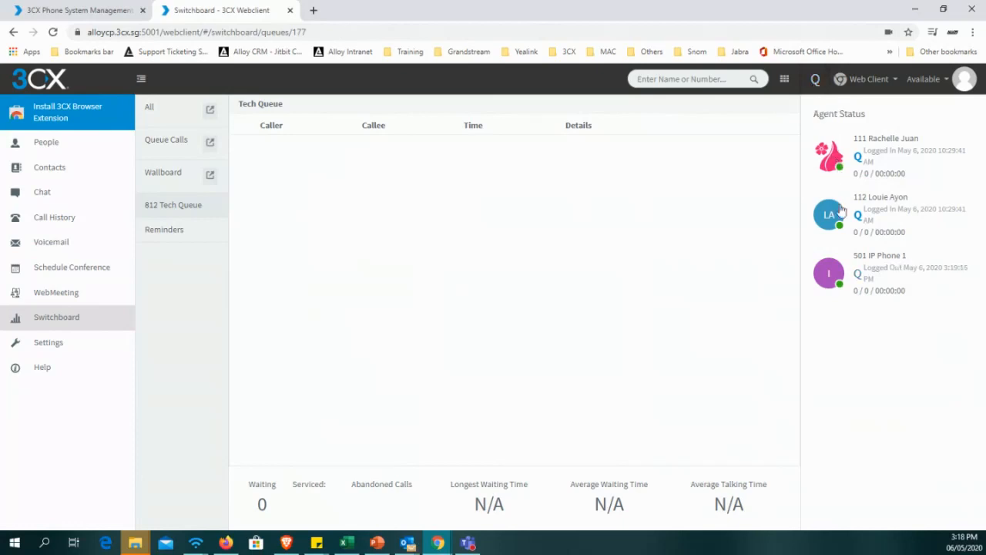
click(858, 277)
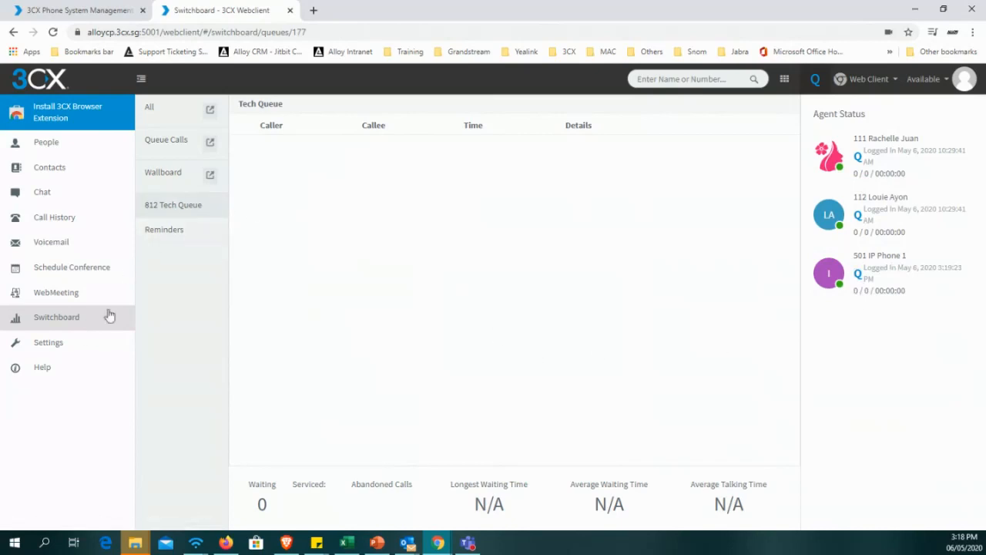
Open the Web Client settings and look through the general options, user information and chat settings.
click(74, 349)
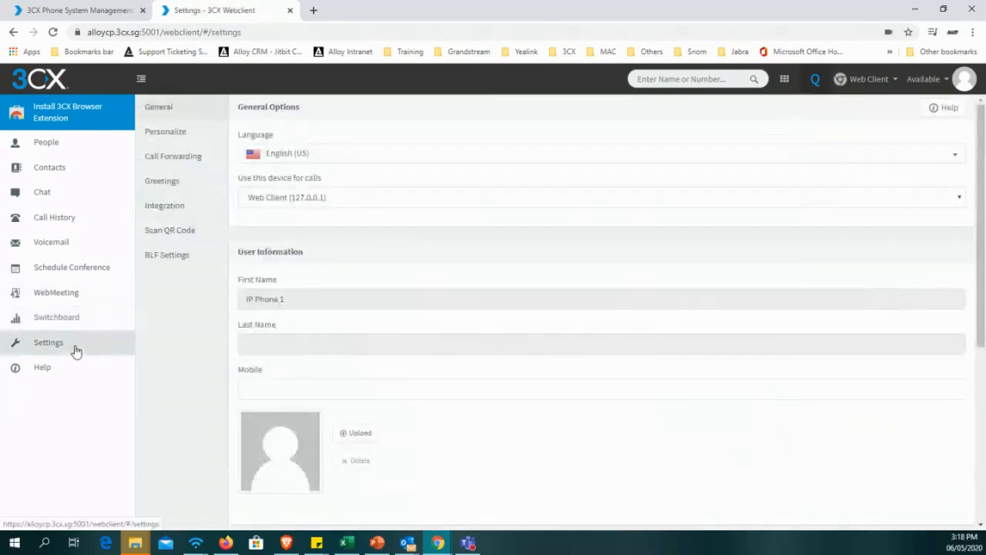
scroll(348, 275, down, 4)
scroll(308, 327, up, 2)
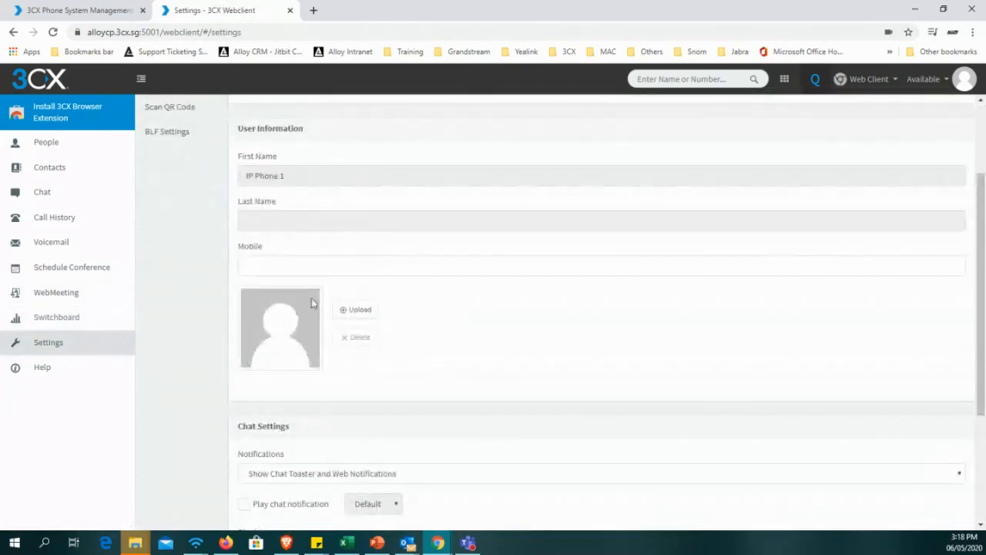
scroll(341, 293, up, 2)
scroll(367, 315, down, 4)
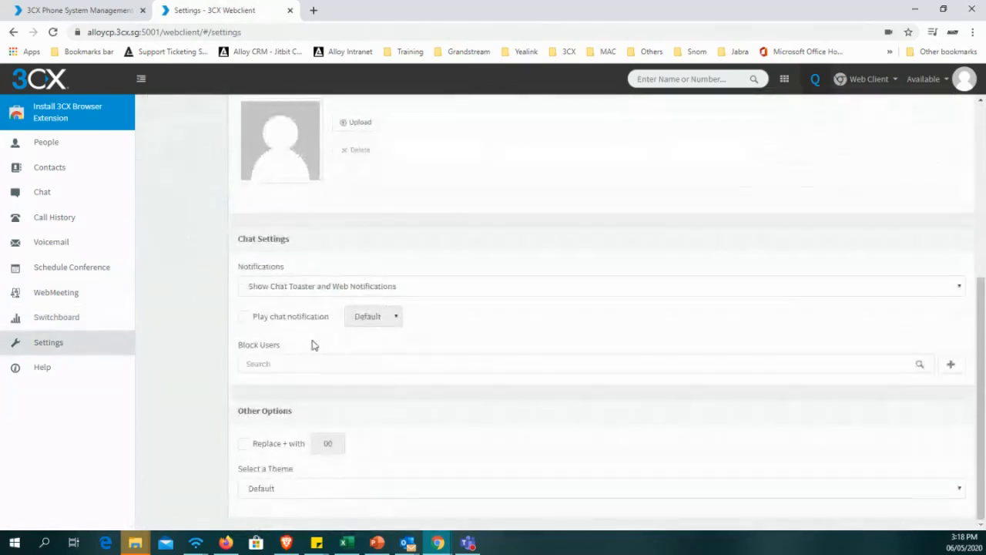
Check the chat notification display choices and try Play chat notification, leaving it disabled.
click(316, 293)
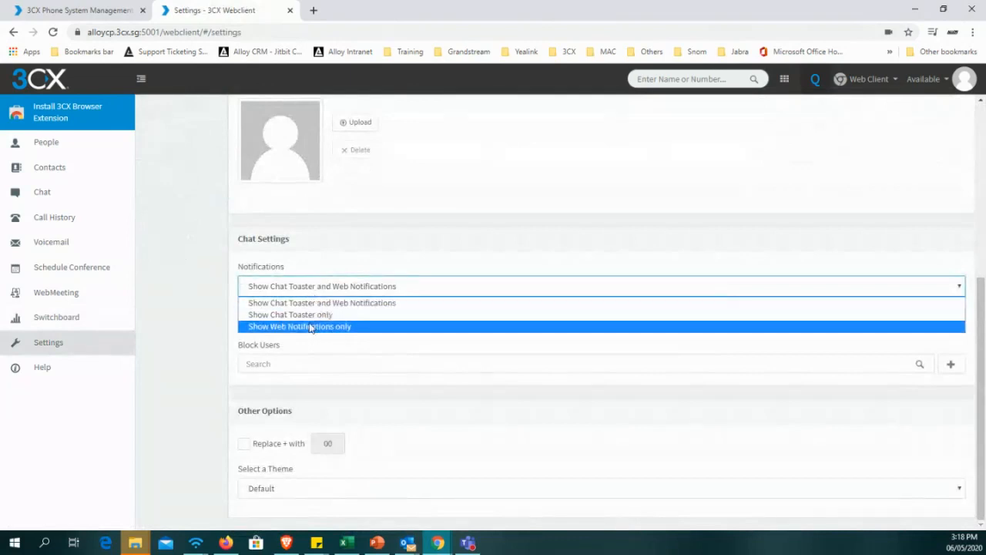
click(325, 260)
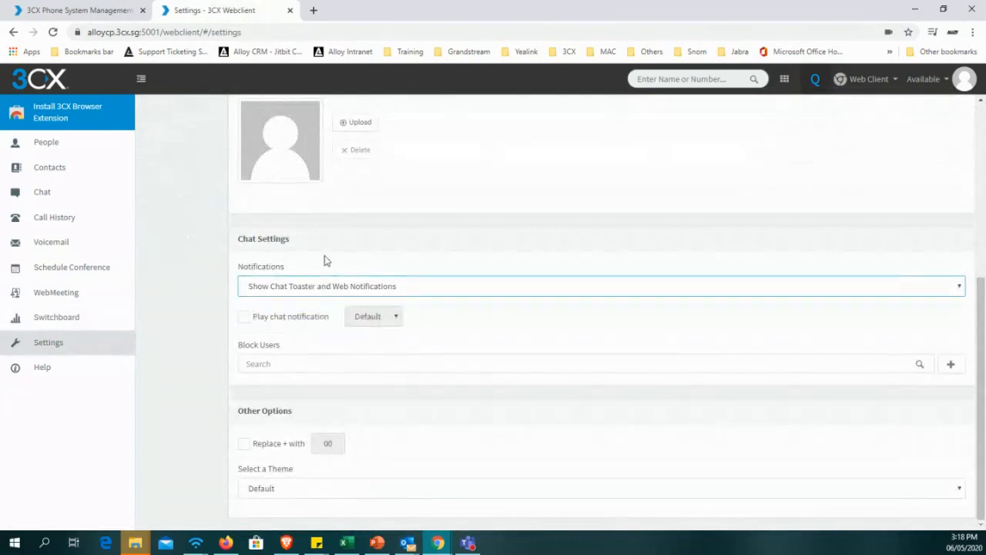
click(249, 322)
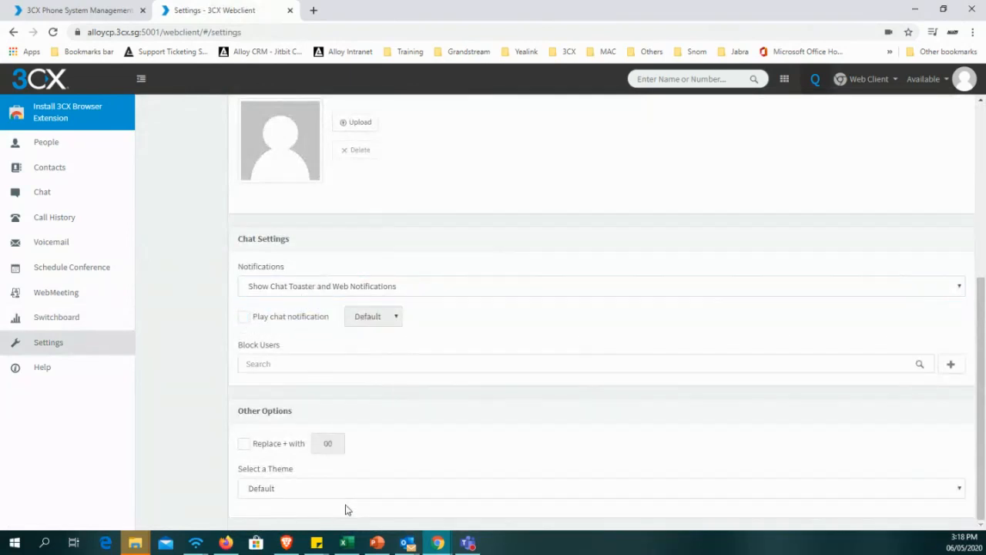
scroll(345, 509, up, 5)
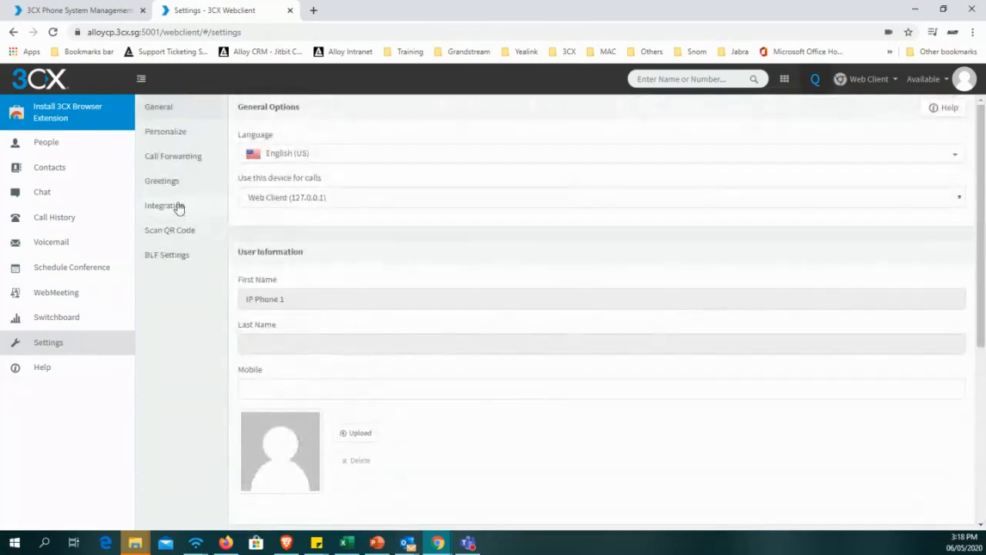
Review the Status View personalization and try hiding and showing the Default group in Group Presence, leaving it selected.
click(172, 136)
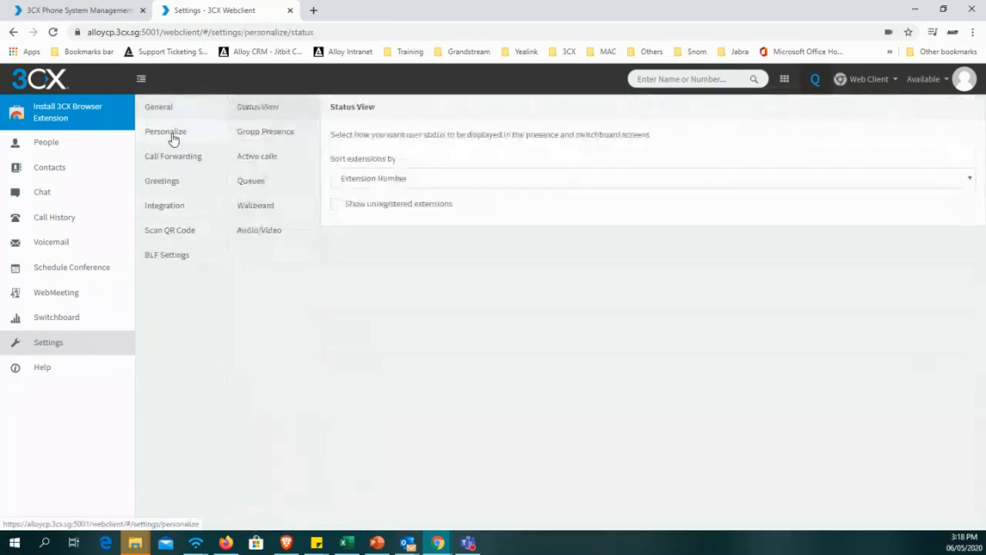
click(271, 138)
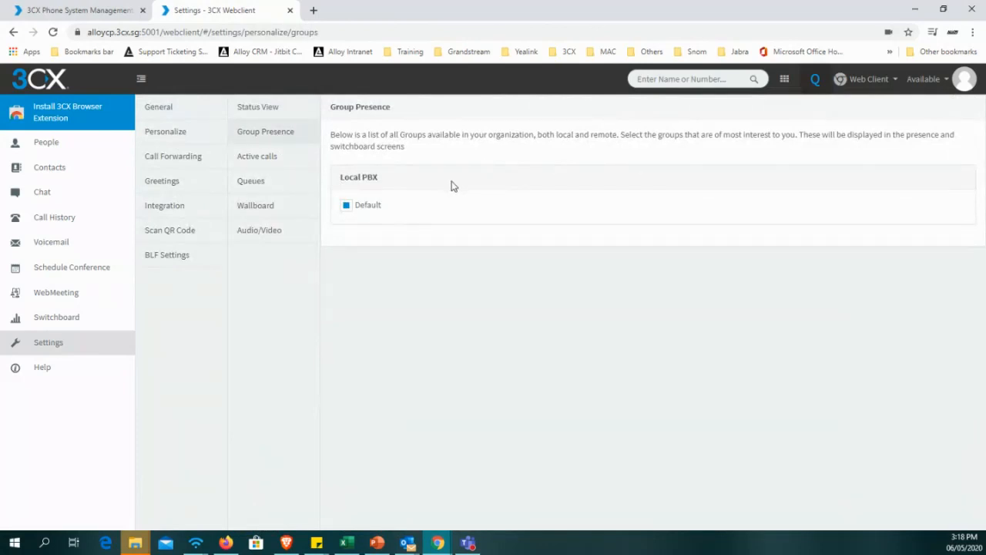
click(346, 212)
click(347, 212)
click(347, 212)
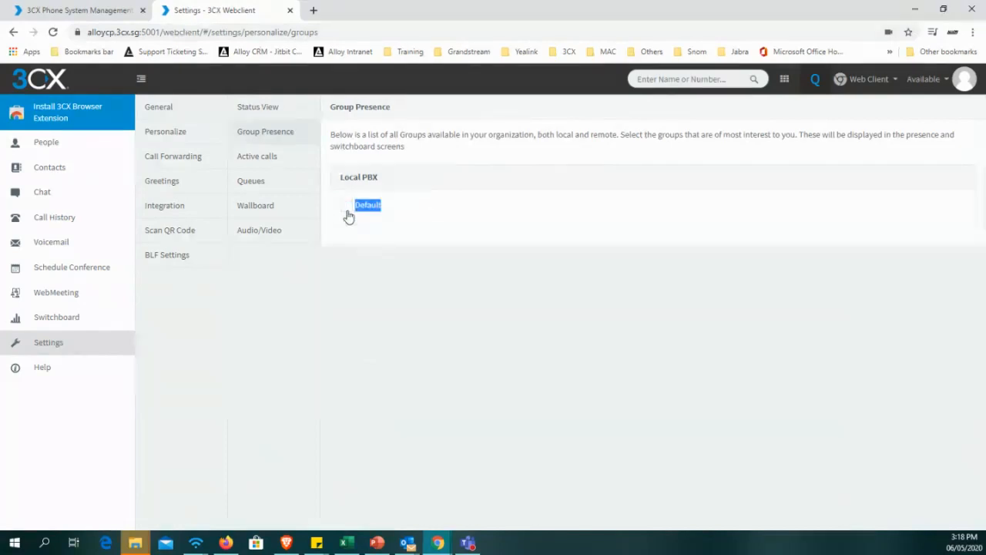
click(348, 209)
click(347, 213)
click(345, 213)
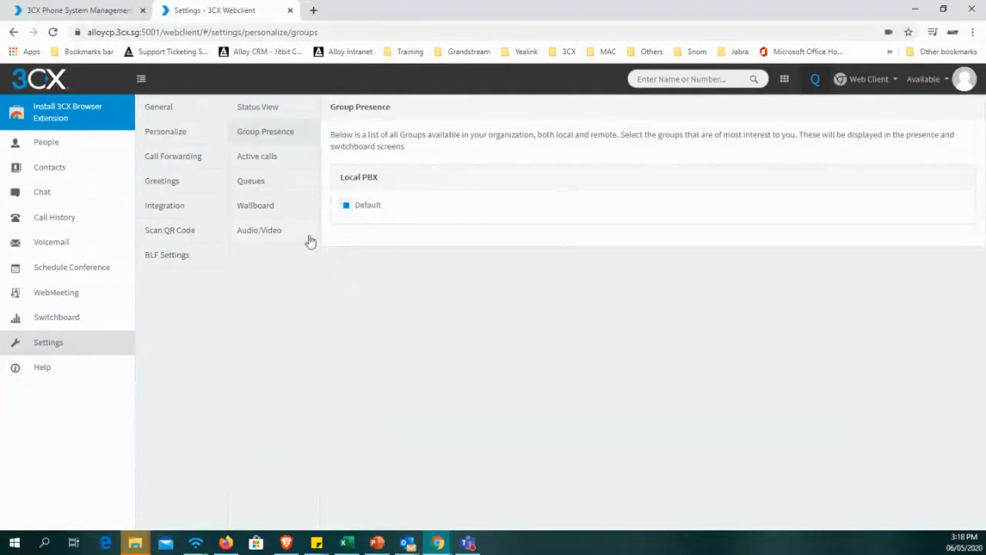
In the Active calls personalization, try disabling and re-enabling the ringing external, parked, external connected and IVR call types.
click(266, 157)
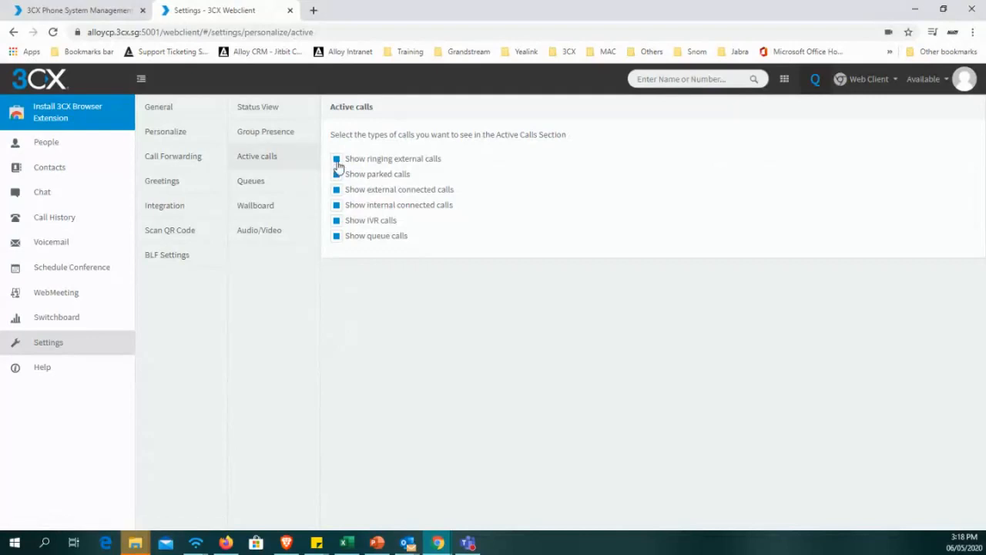
click(338, 161)
click(338, 176)
click(337, 191)
click(337, 160)
click(338, 175)
click(337, 191)
click(338, 223)
click(339, 223)
In the Queues personalization, try deselecting and reselecting 812 Tech Queue for monitoring.
click(258, 190)
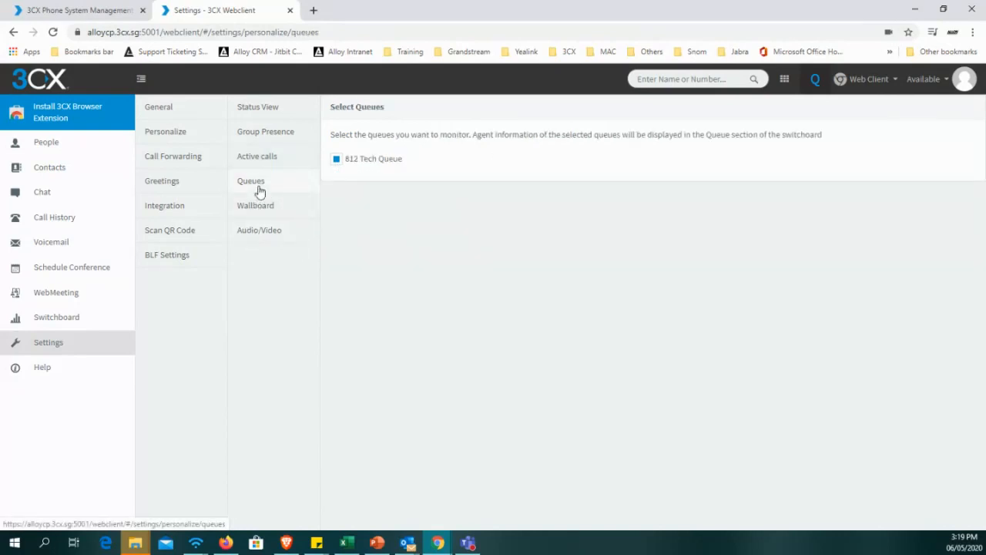
click(338, 164)
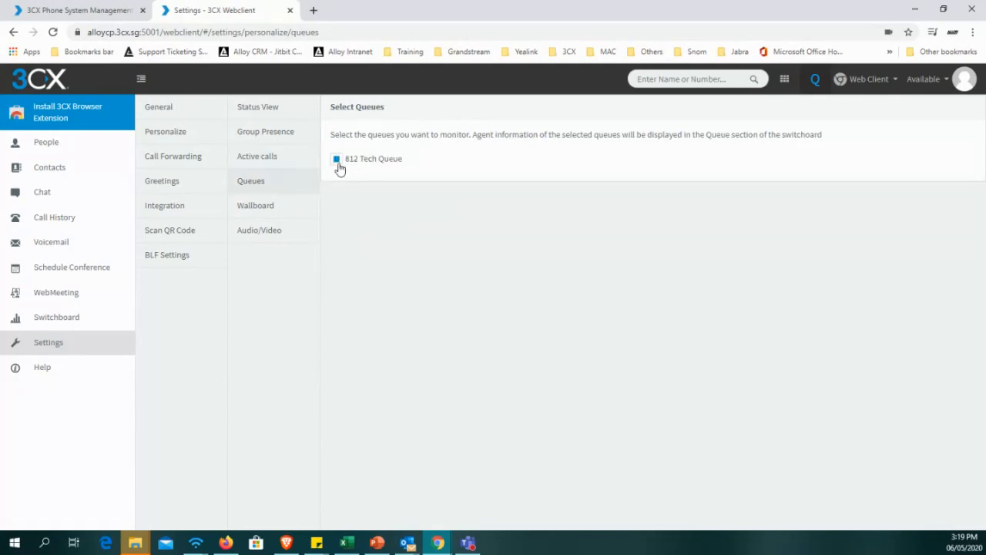
click(338, 160)
Review the Wallboard personalization and the Audio/Video speaker choices, keeping Default - Speakers (Jabra BIZ 2300).
click(275, 214)
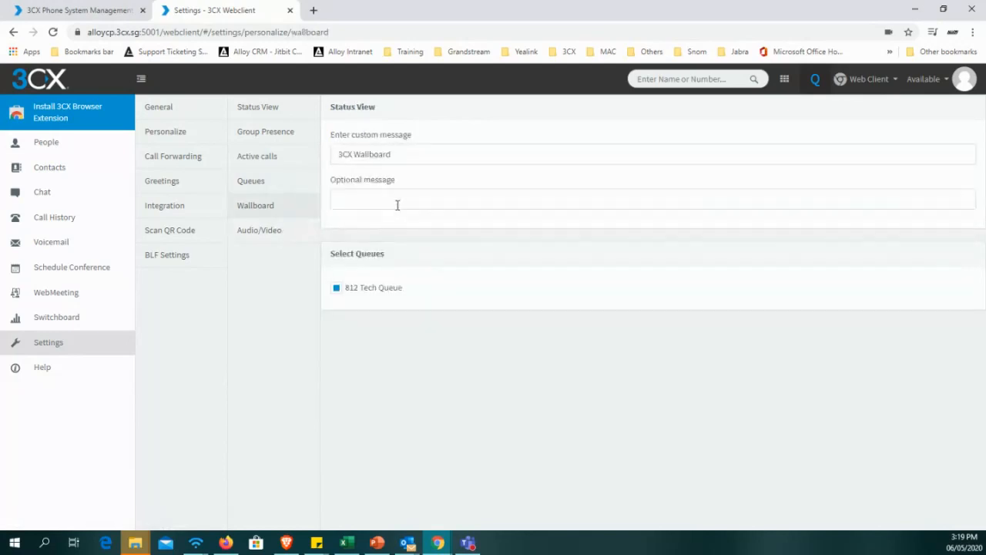
click(264, 233)
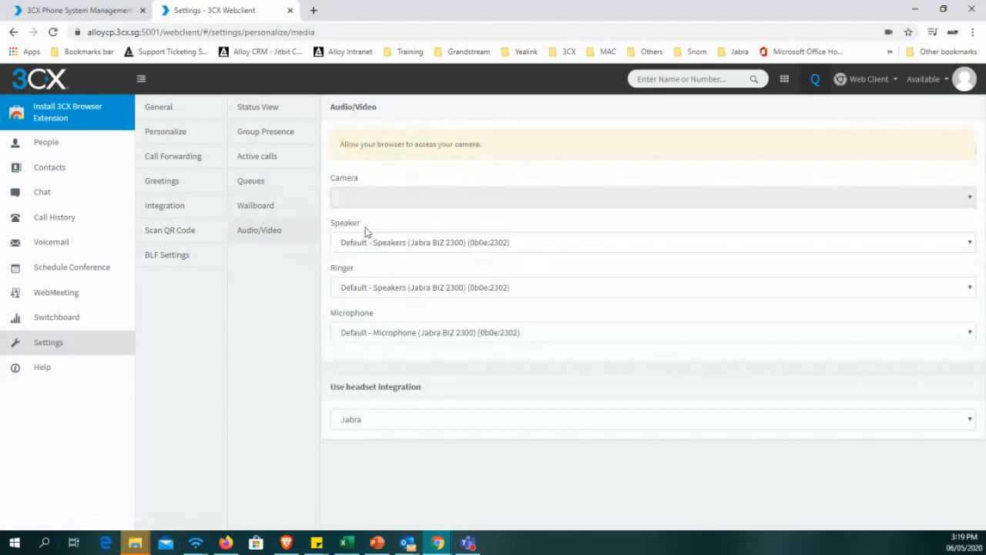
click(429, 246)
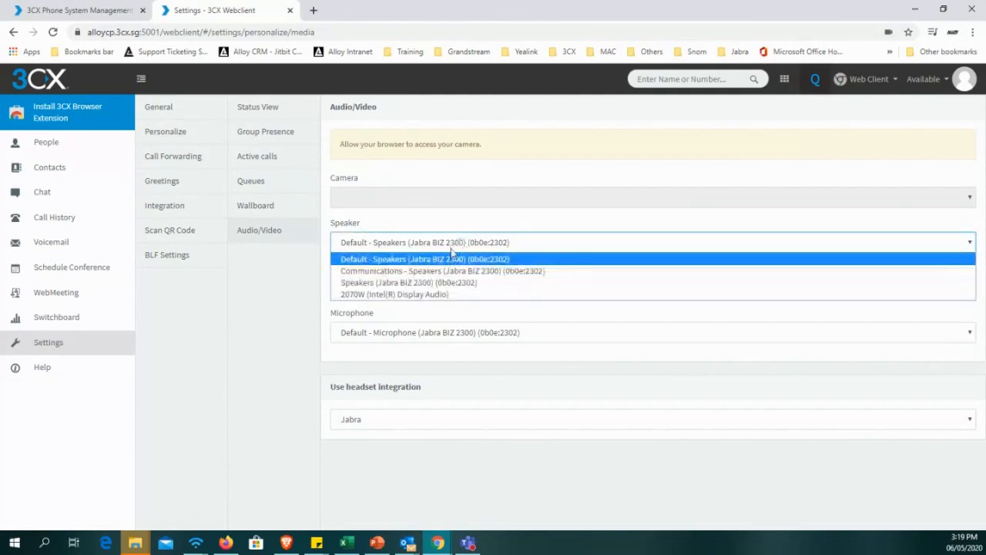
click(451, 260)
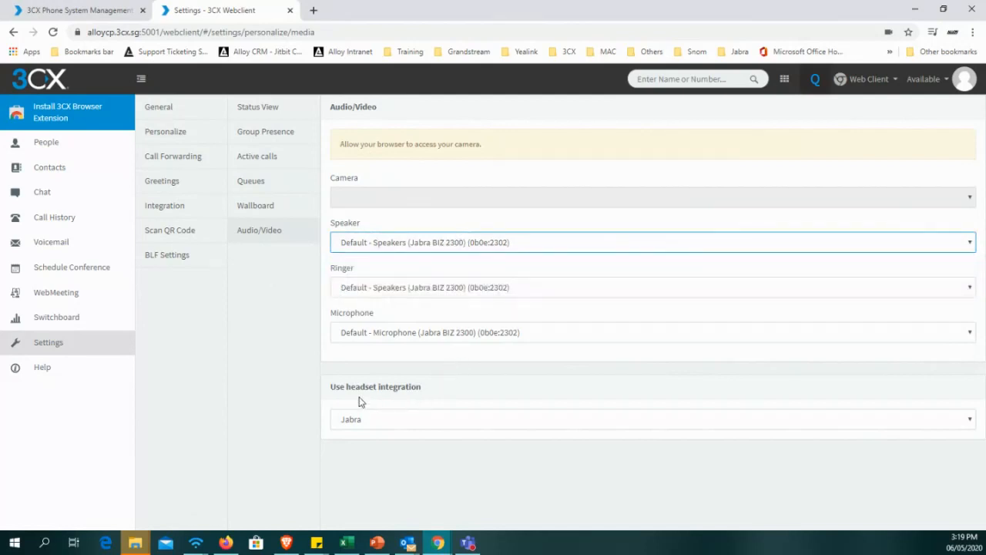
Check the supported headset integration choices in the Audio/Video settings, keeping Jabra selected.
click(389, 417)
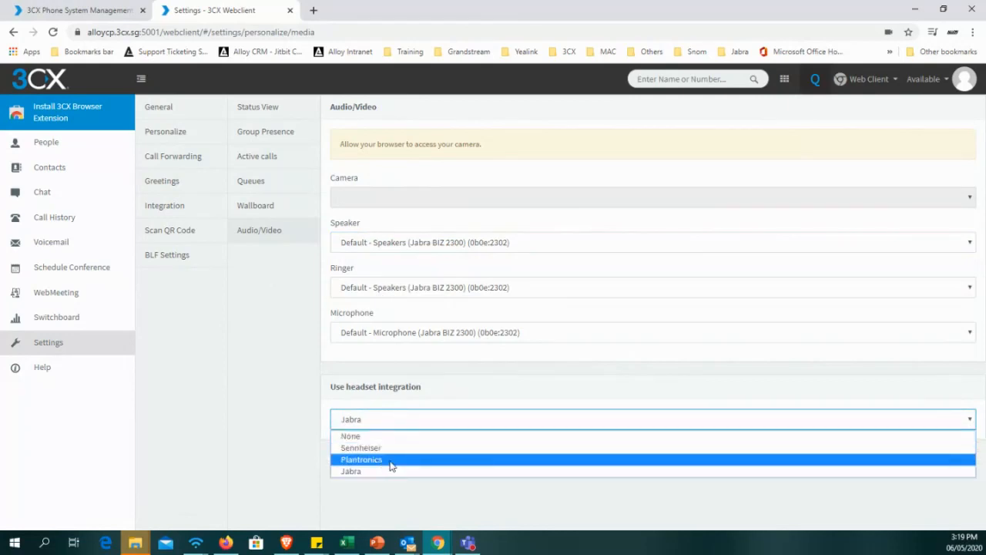
click(412, 507)
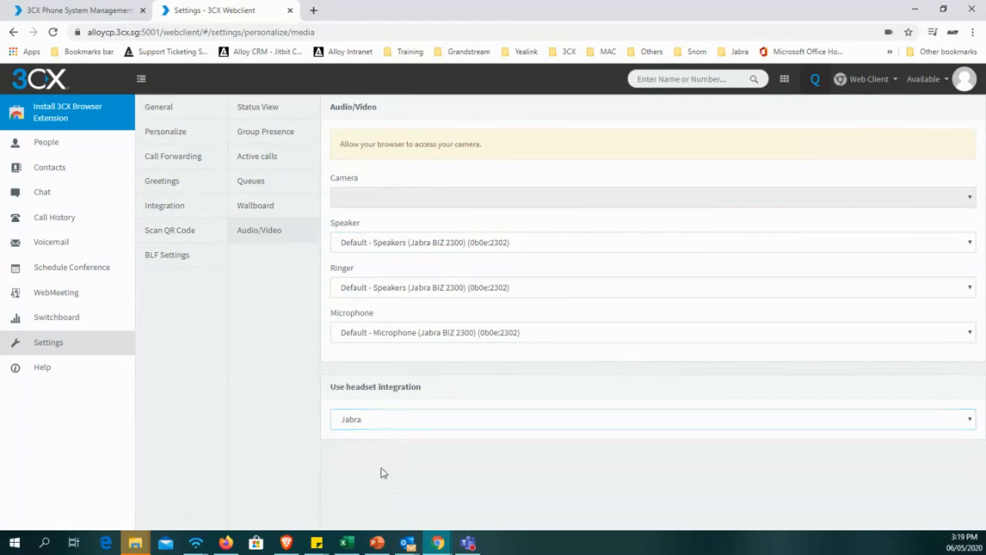
click(408, 421)
click(384, 498)
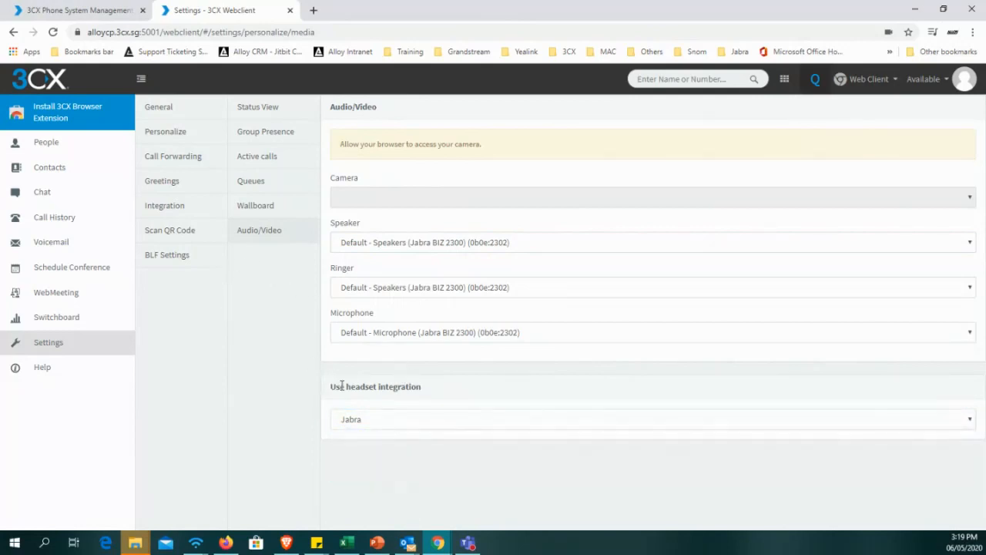
click(375, 416)
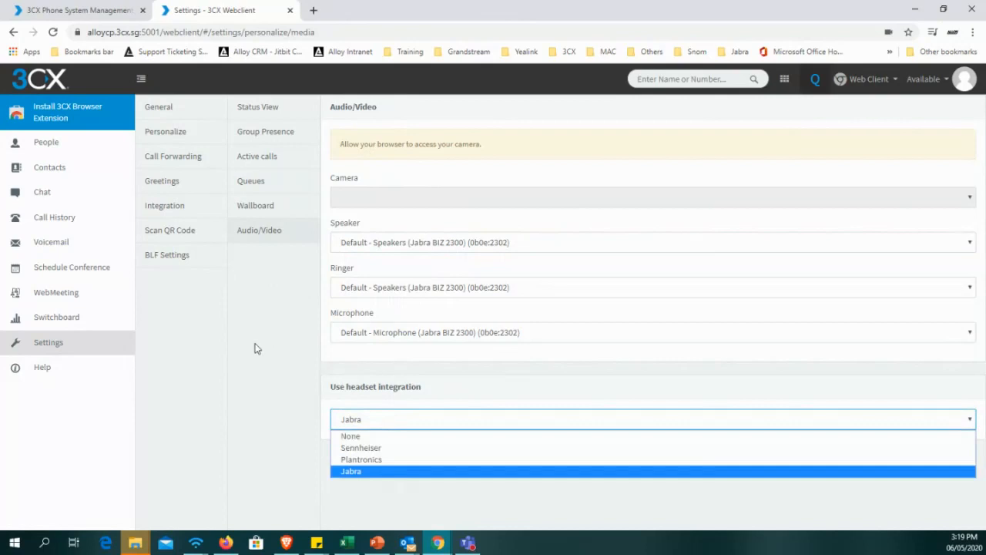
click(248, 302)
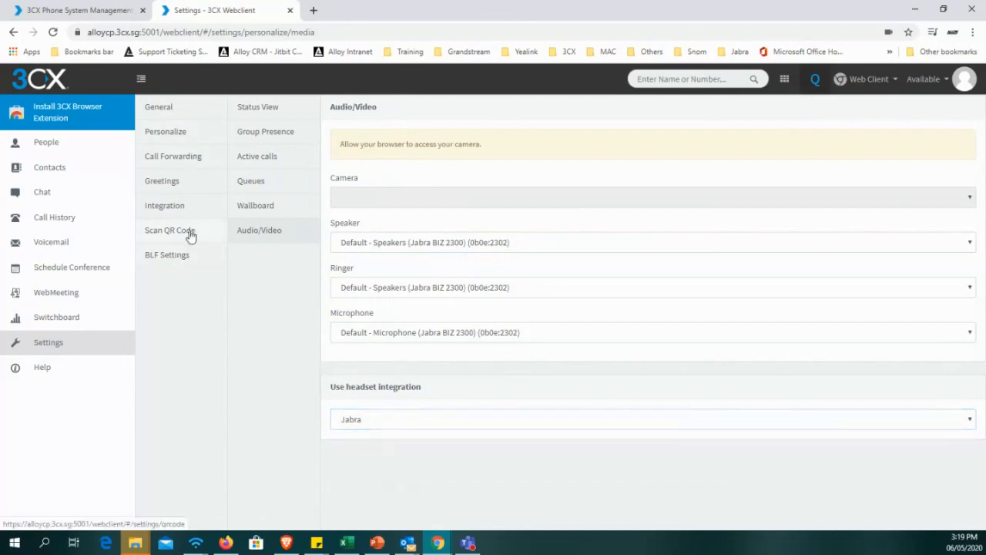
Review the Greetings settings and check the file upload for the Available status greeting, closing it without choosing a file.
click(191, 235)
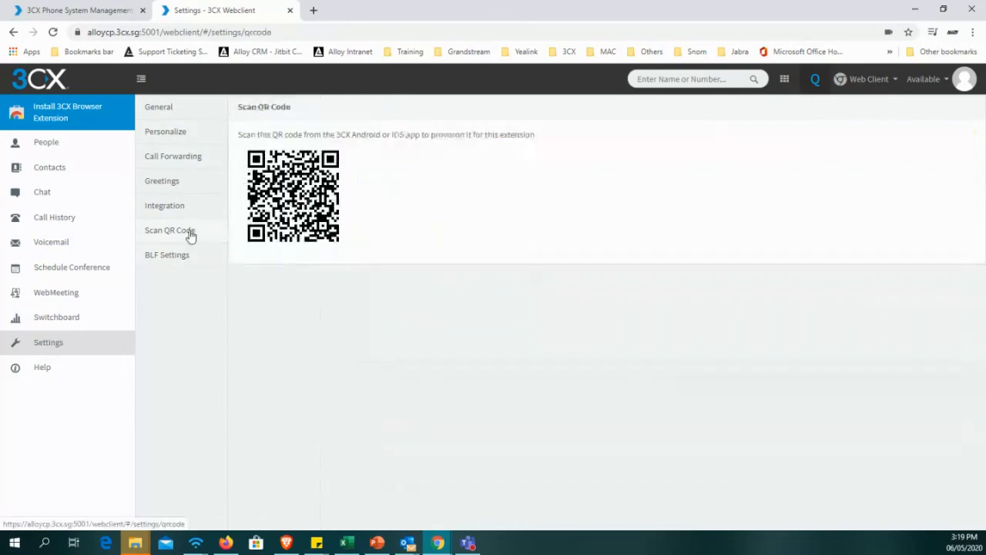
click(183, 189)
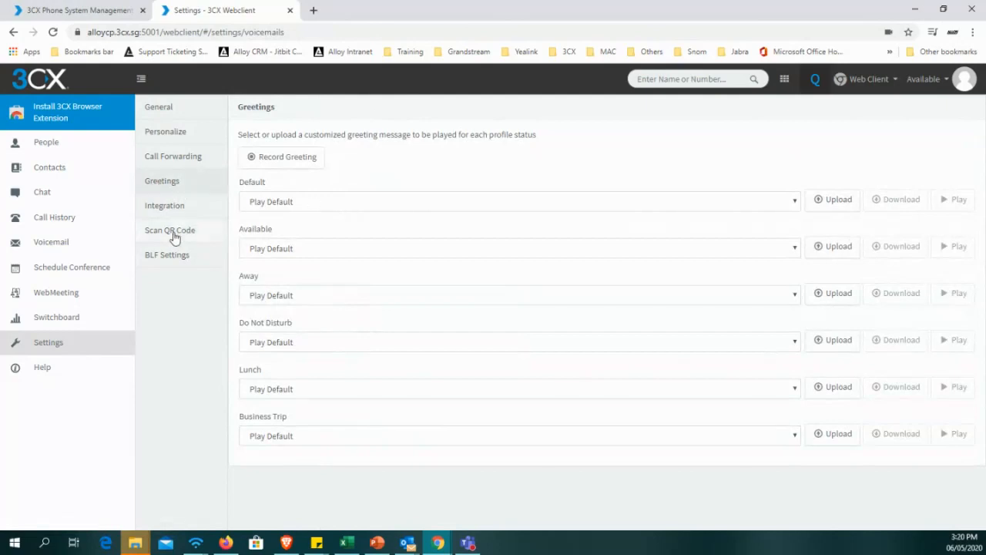
click(290, 247)
click(373, 245)
click(831, 254)
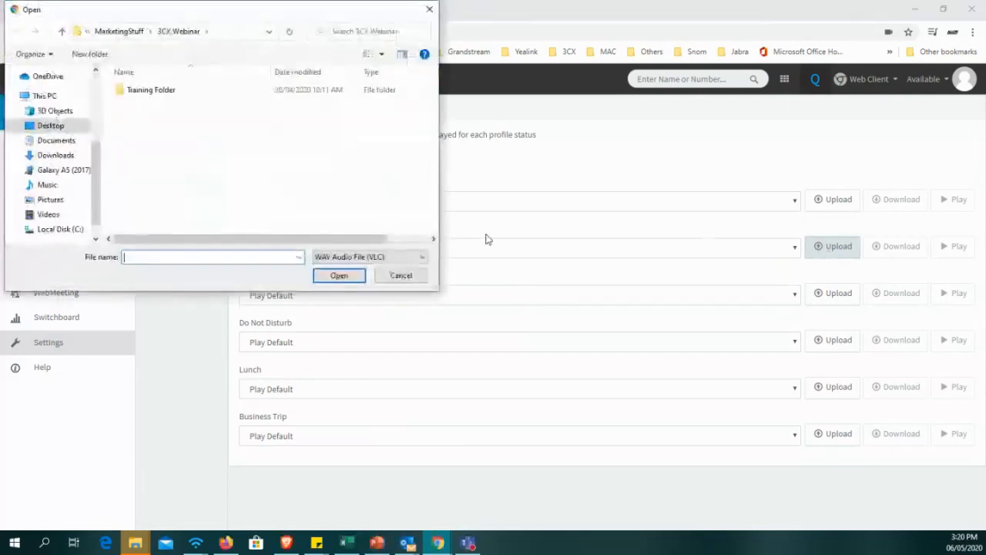
click(401, 275)
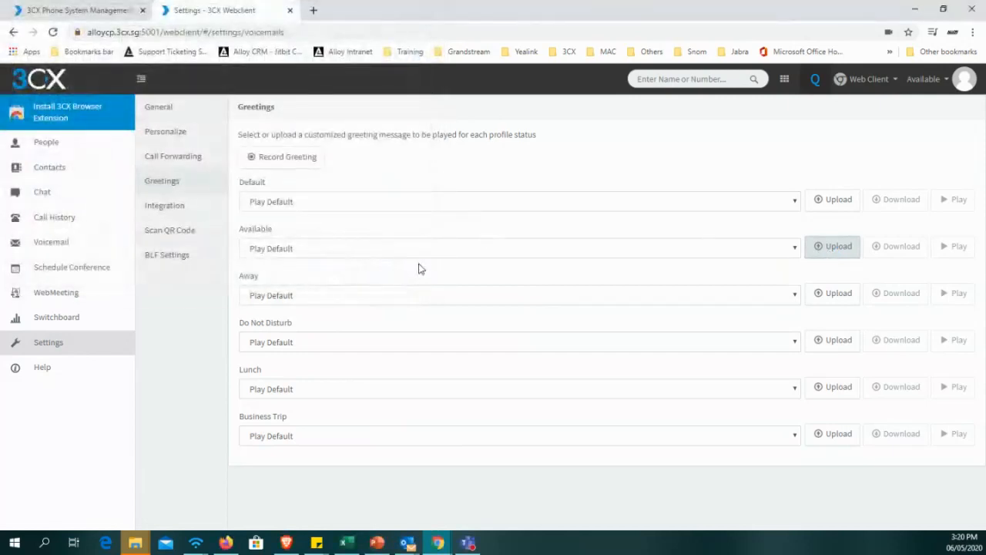
Try recording a new greeting with the file name "test", declining the incoming RecordFile call.
click(280, 163)
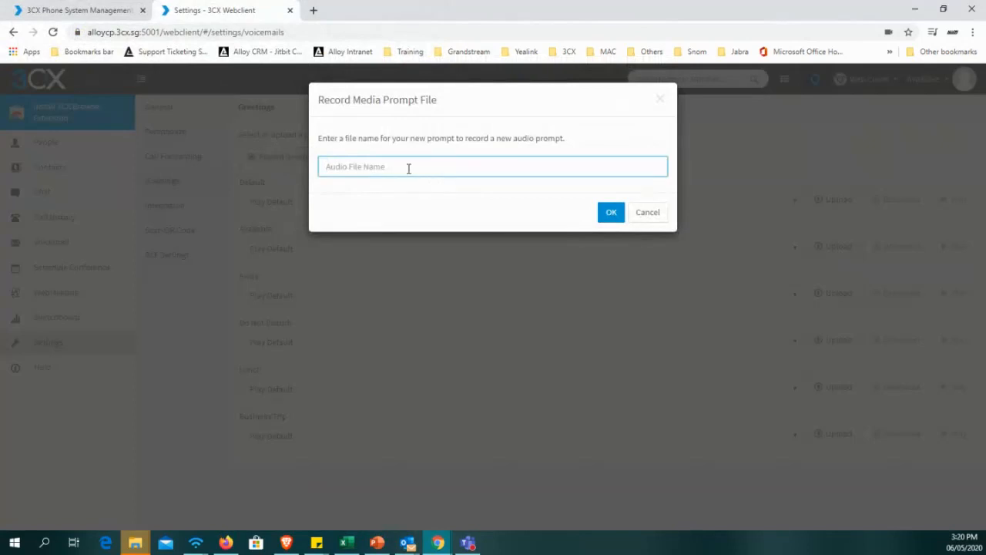
text(test)
click(612, 213)
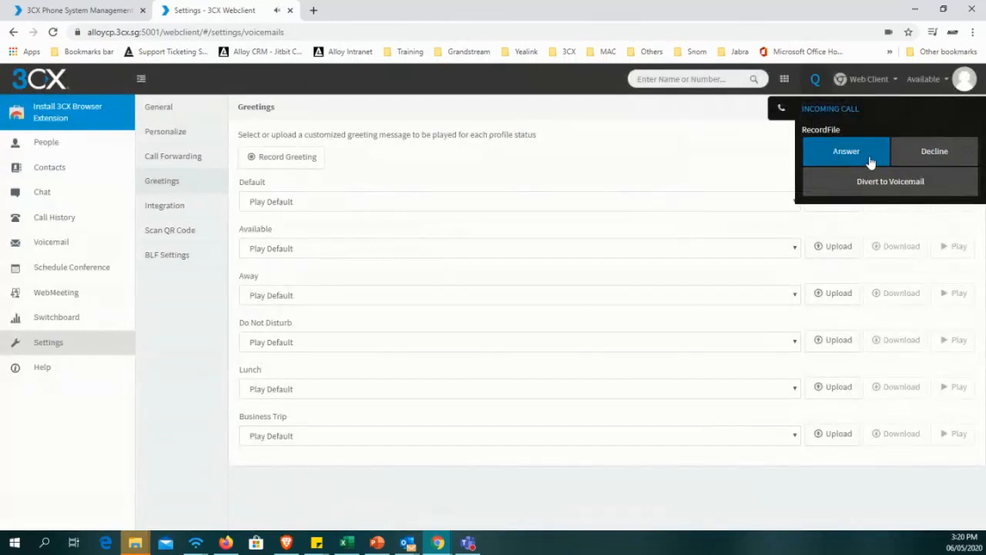
click(941, 154)
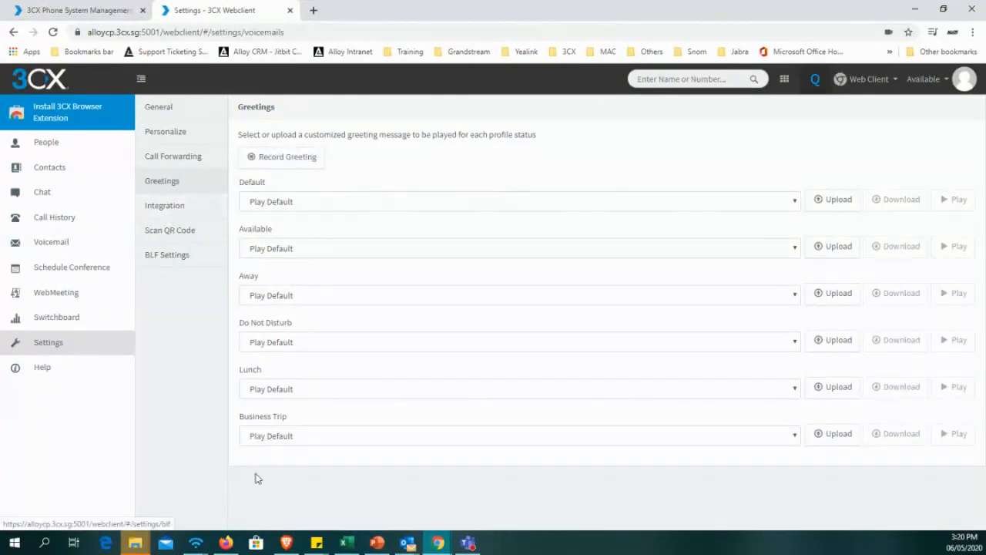
Review the CRM Integration options and the QR code instructions for provisioning the 3CX Android or iOS app.
click(183, 212)
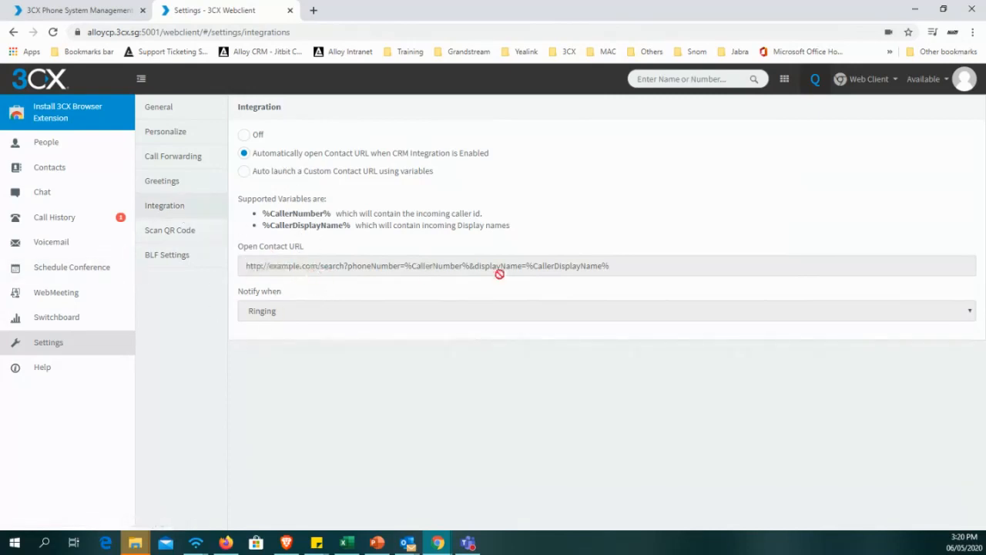
click(173, 233)
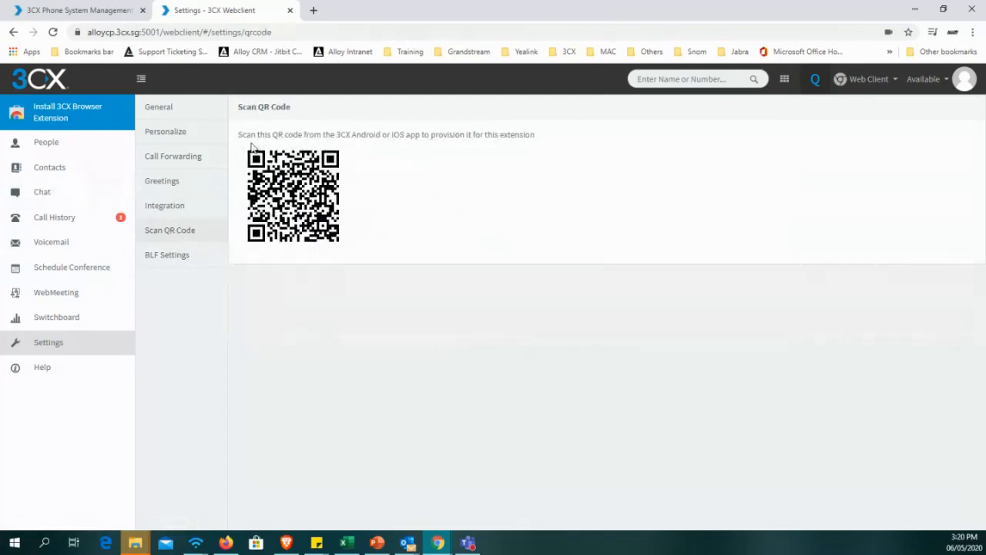
drag(240, 135, 550, 147)
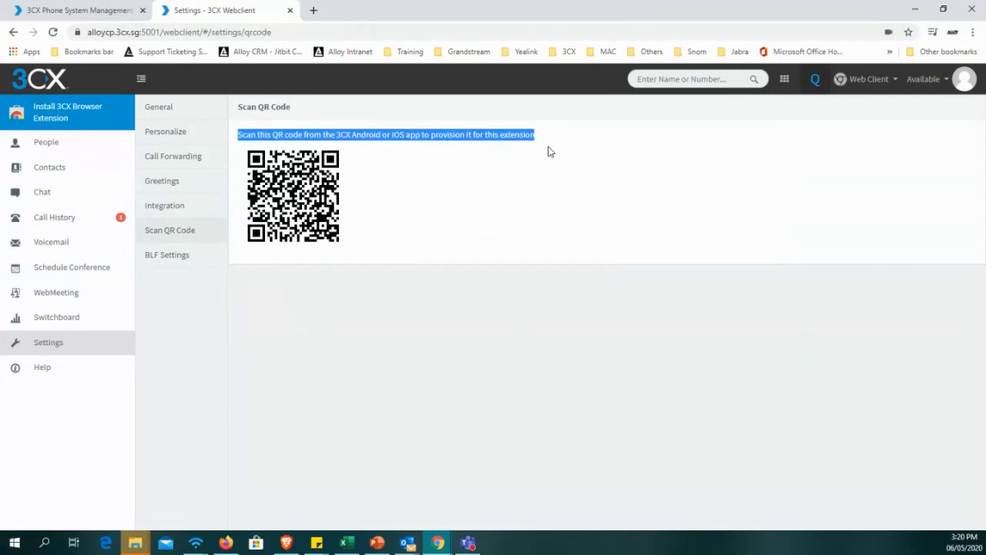
click(549, 152)
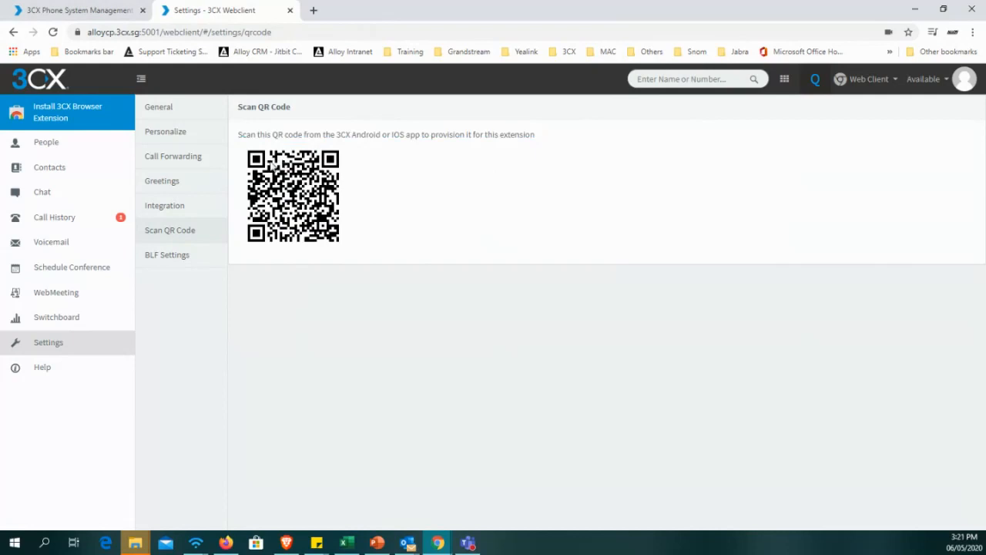
In the BLF Settings, add more blank BLF entries until the list reaches 40.
click(185, 261)
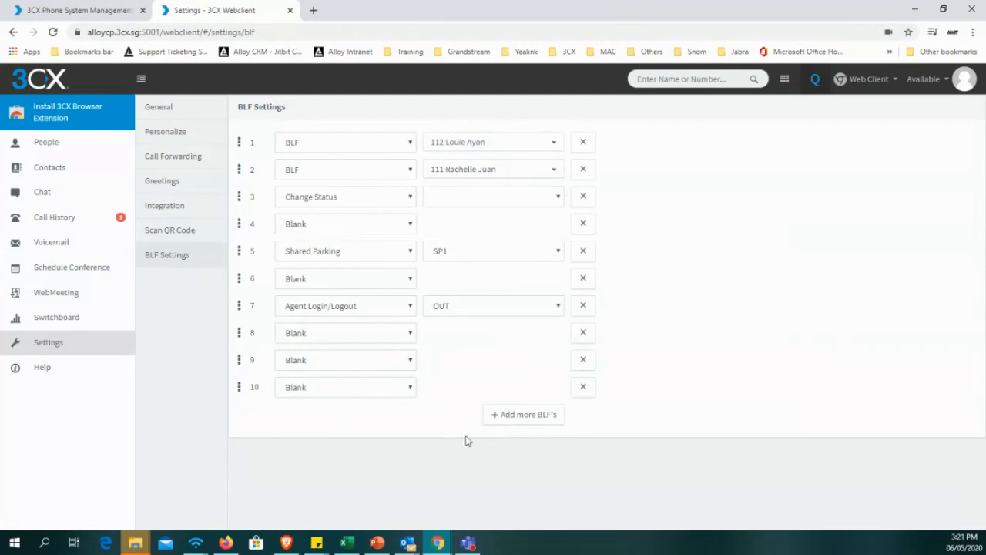
click(514, 416)
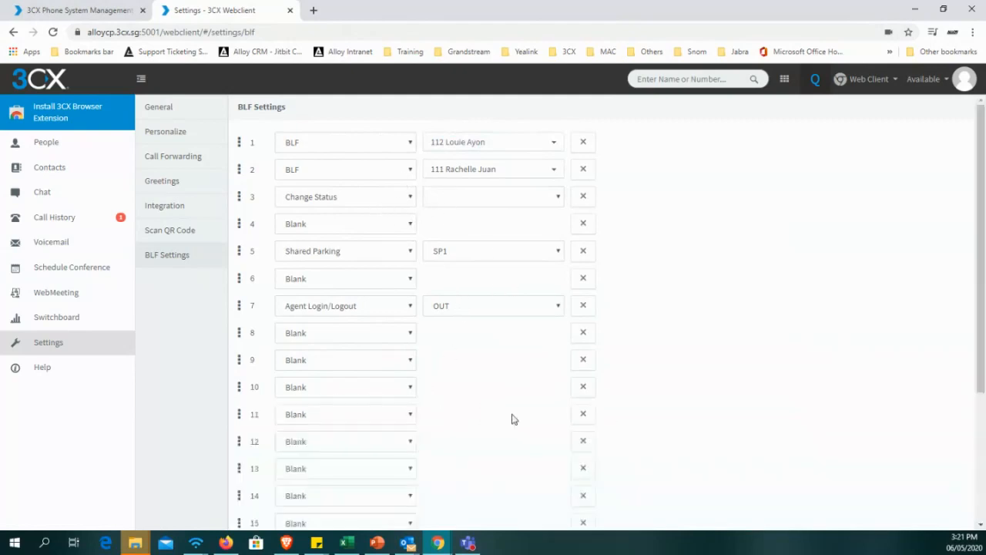
scroll(509, 419, down, 3)
click(508, 493)
scroll(498, 434, down, 3)
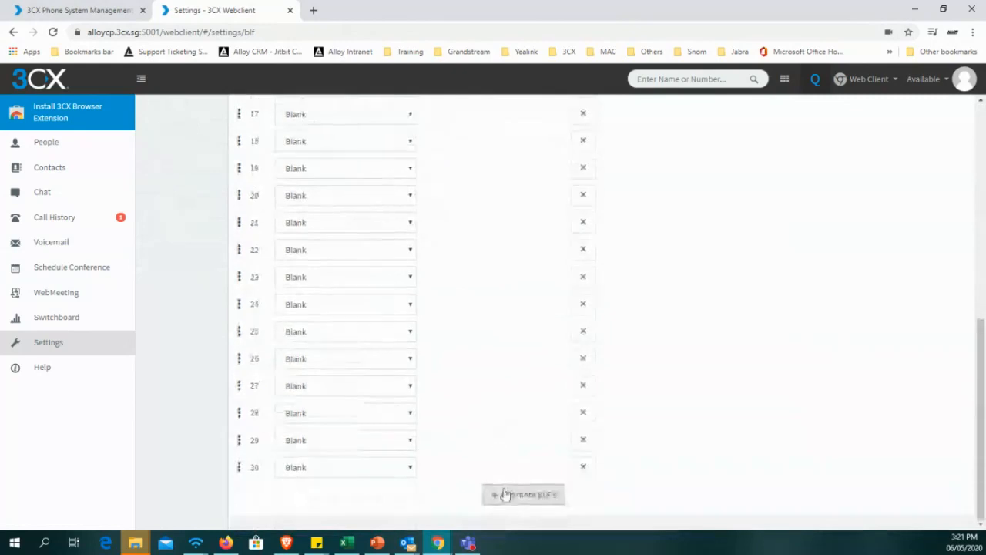
click(505, 494)
scroll(462, 331, down, 3)
scroll(497, 340, up, 4)
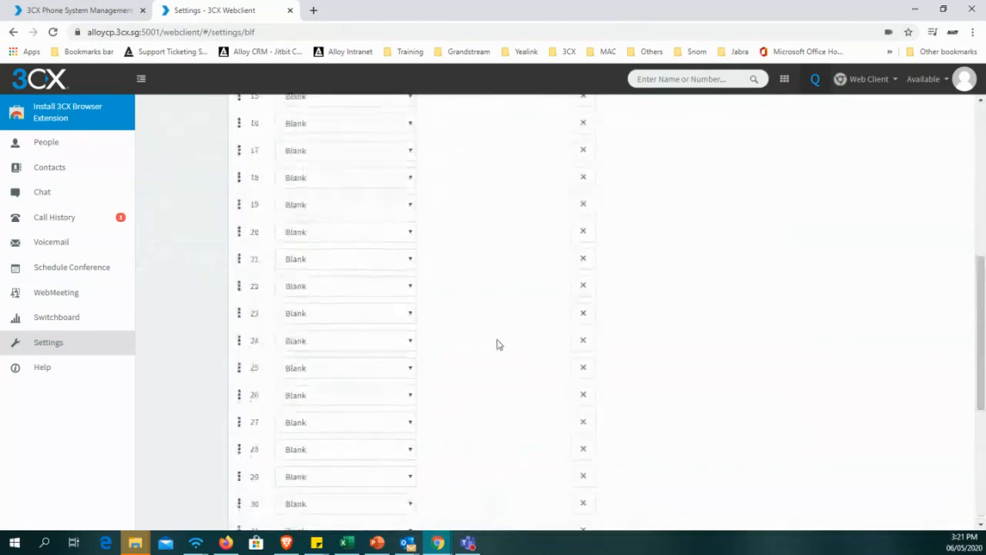
scroll(498, 339, up, 5)
scroll(500, 334, down, 9)
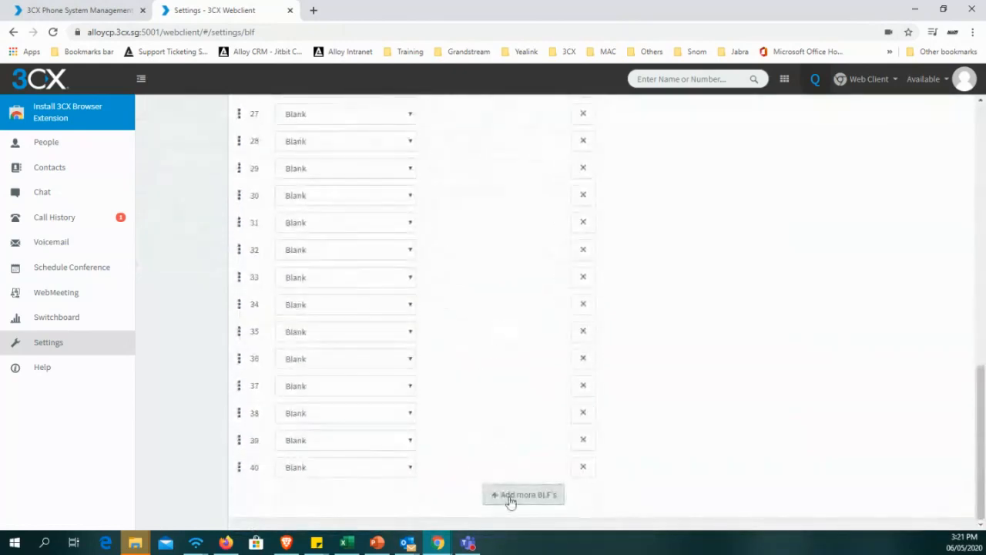
scroll(502, 449, up, 10)
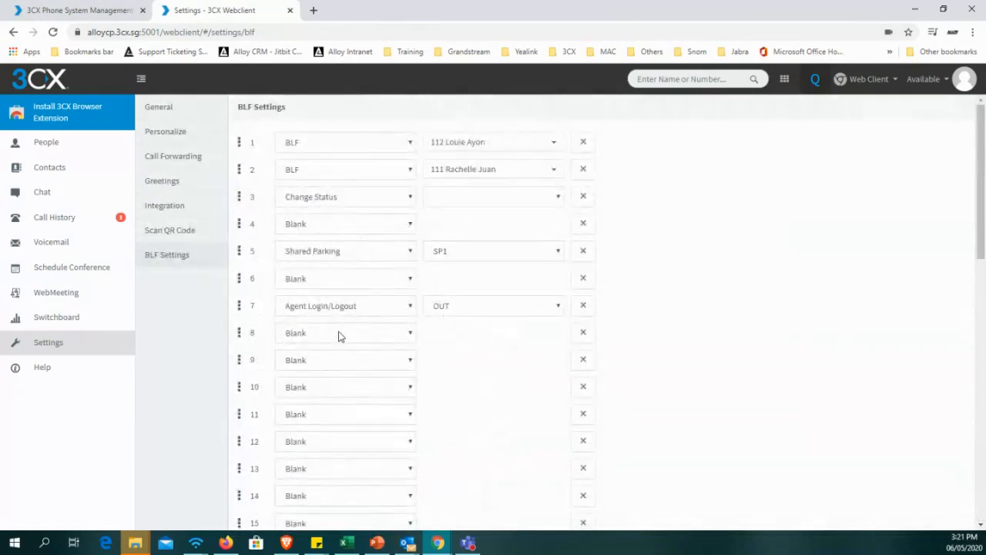
Try assigning Change Status with Available to BLF entry 8, check its status choices, and set the entry back to Blank.
click(339, 336)
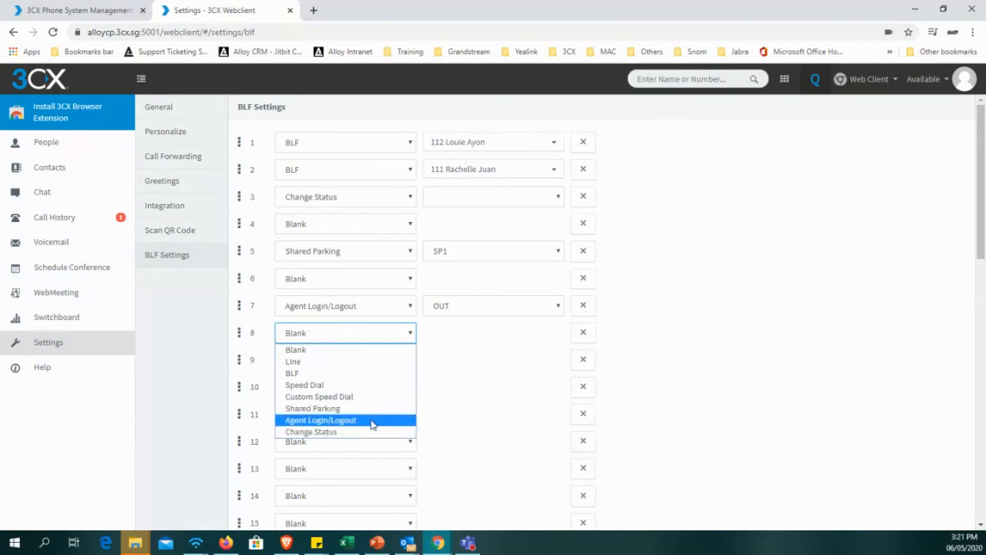
click(354, 432)
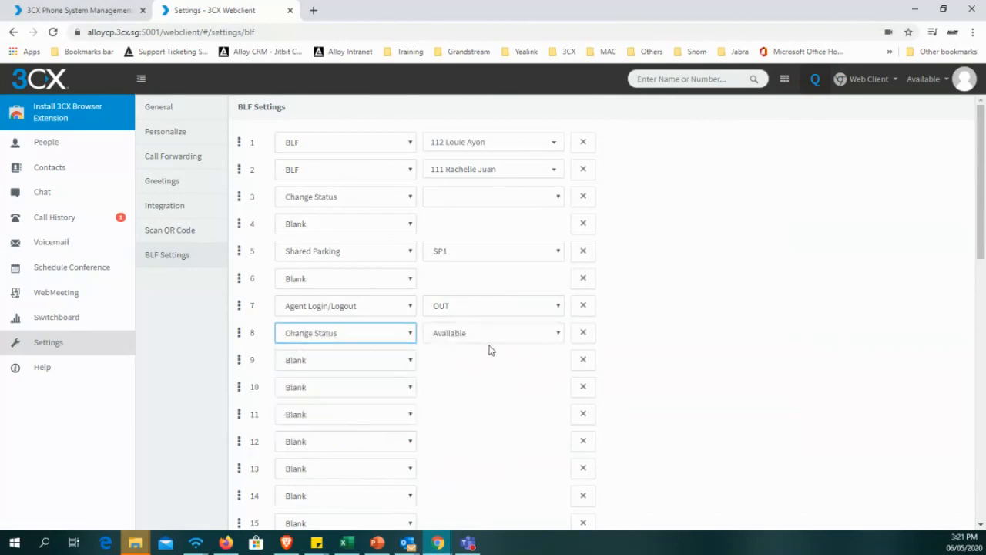
click(488, 335)
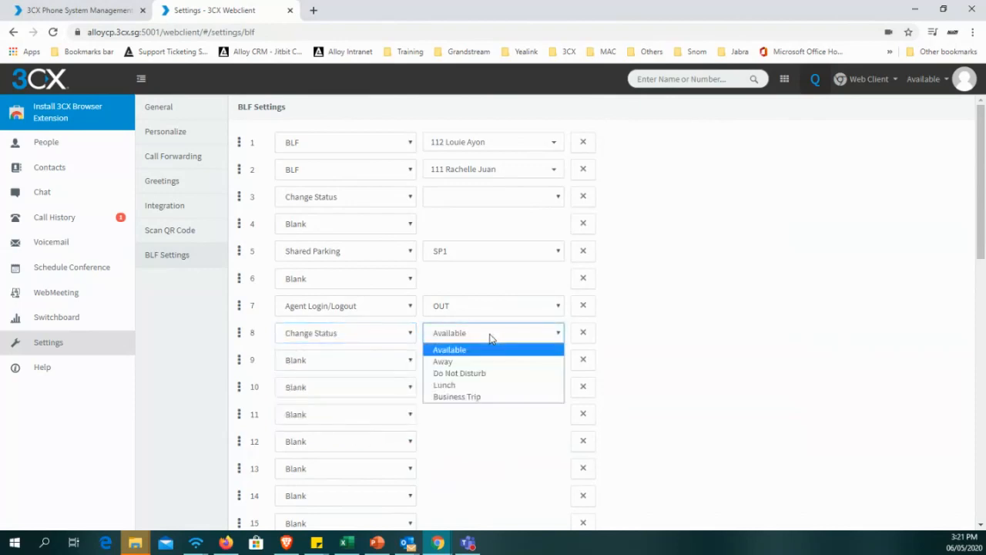
click(490, 339)
click(328, 334)
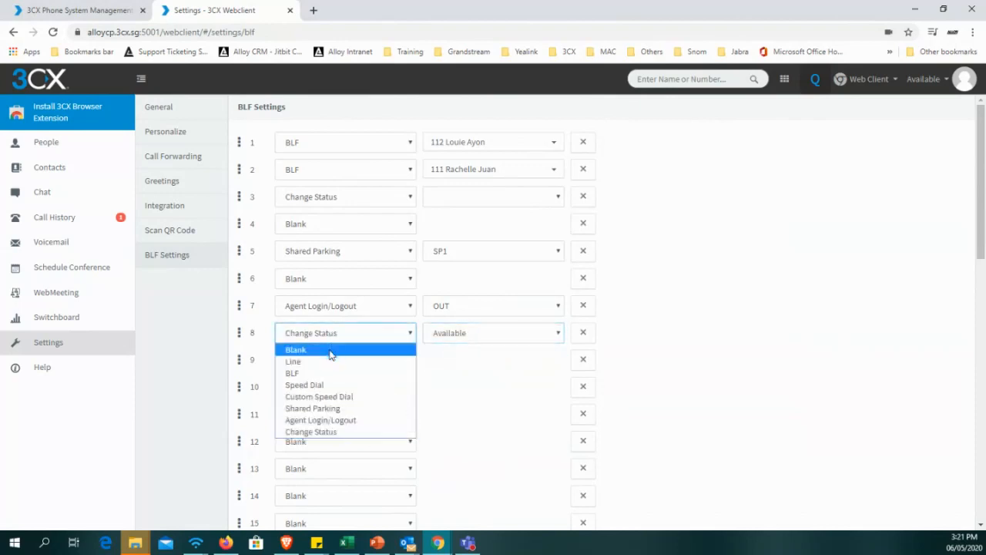
click(331, 351)
click(472, 358)
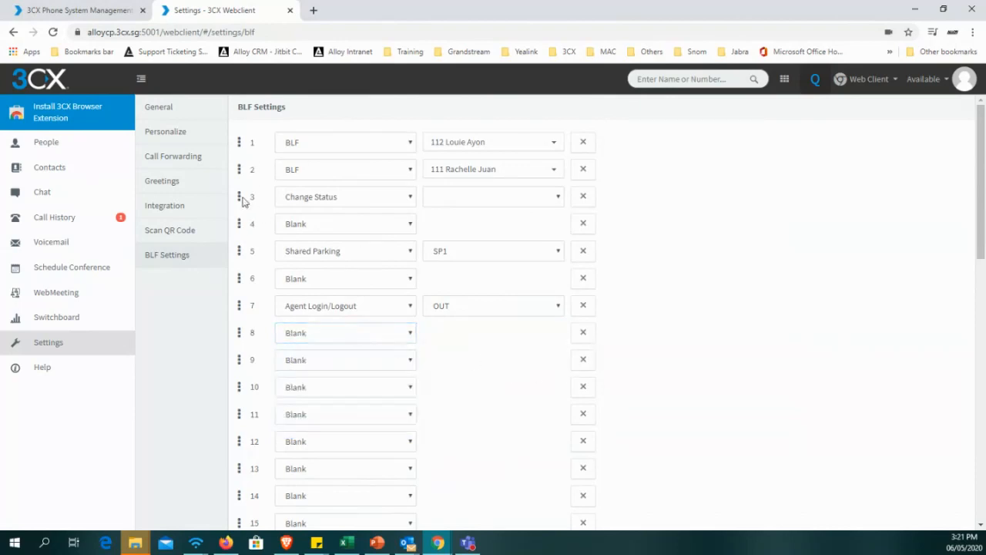
Check the missed calls in Call History and return to the general Settings page.
click(97, 224)
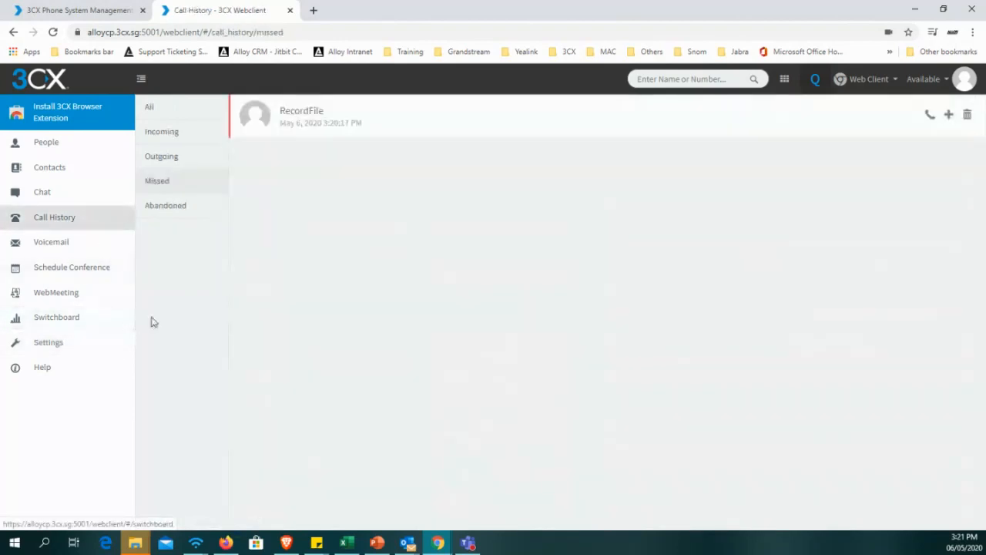
click(59, 342)
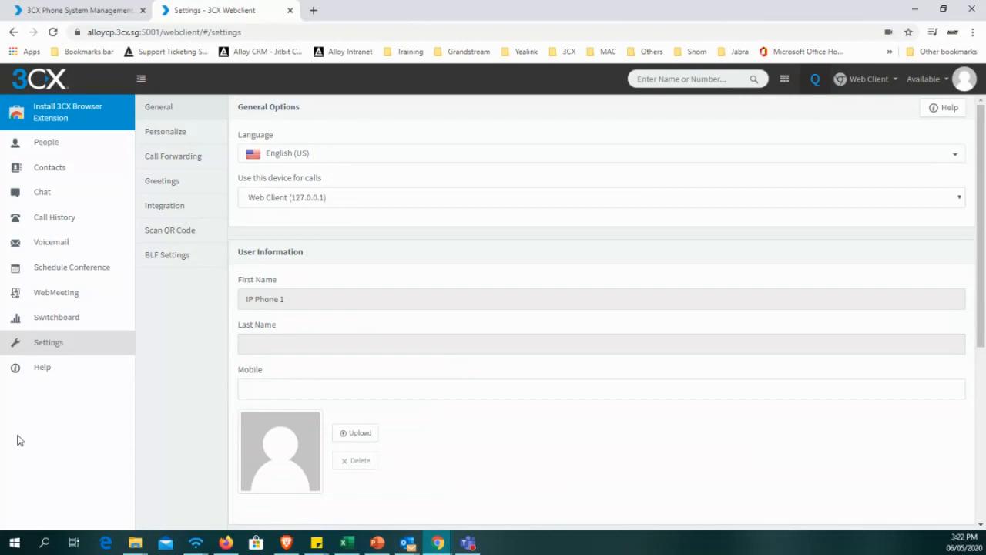
Switch to the mirrored SM-A520F Android phone window and place it over the browser.
key(alt+Tab)
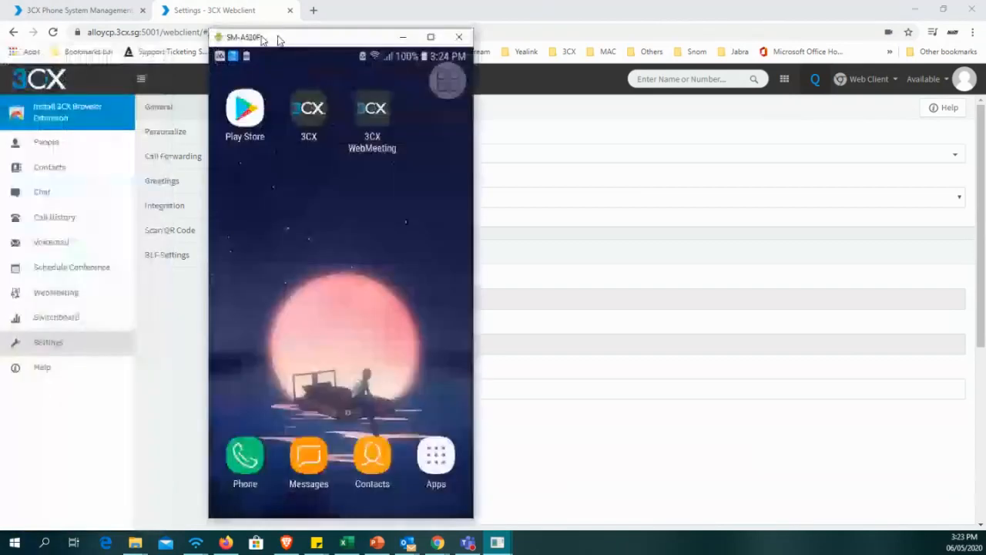
drag(279, 40, 303, 19)
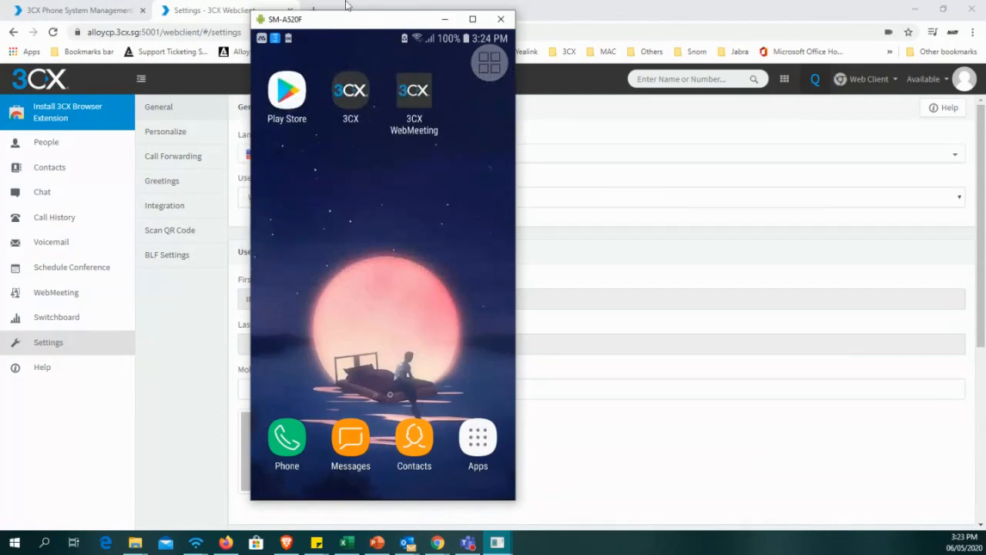
In the 3CX management console, open extension 501 (IP Phone 1) and view its provisioning QR code in the General settings.
drag(362, 29, 674, 31)
click(89, 10)
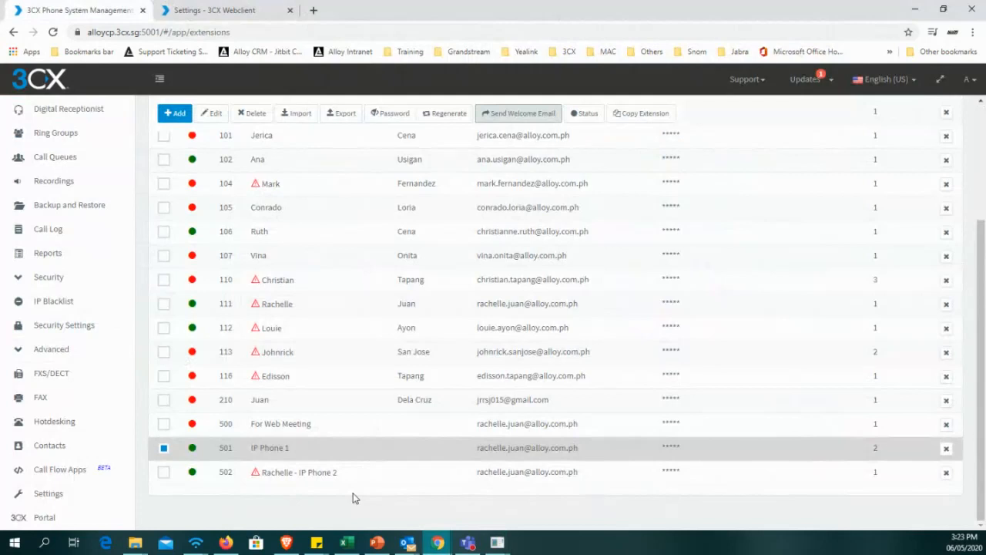
double_click(321, 450)
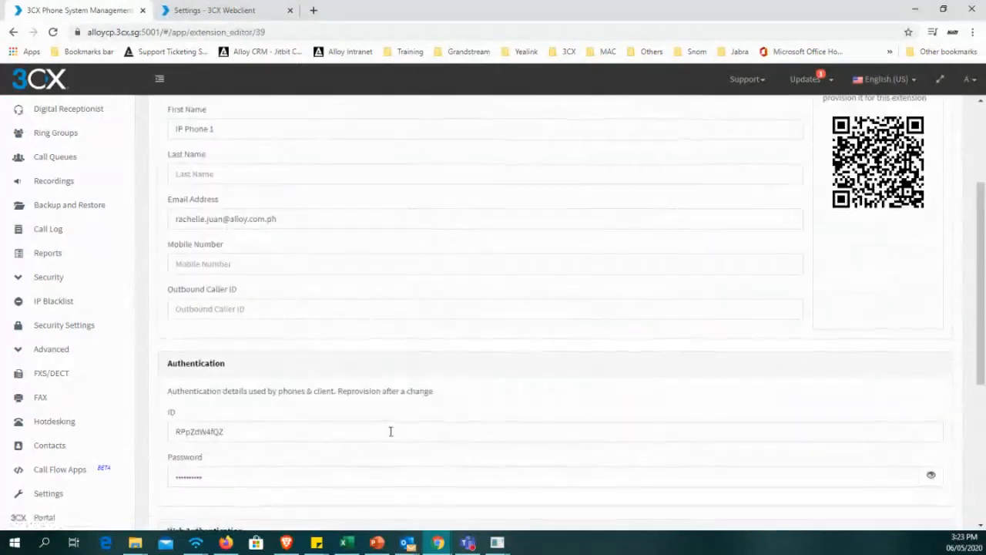
scroll(390, 433, up, 1)
scroll(391, 433, up, 1)
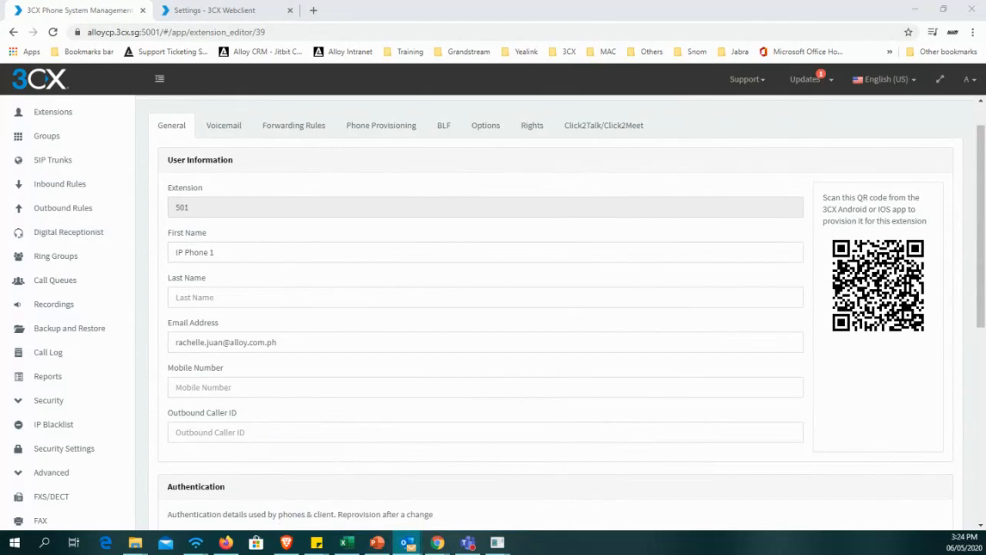
Switch to the Welcome to 3CX! email in Outlook and review its extension details, Web Client login and 3CX Apps sections.
mouse_move(408, 543)
click(471, 501)
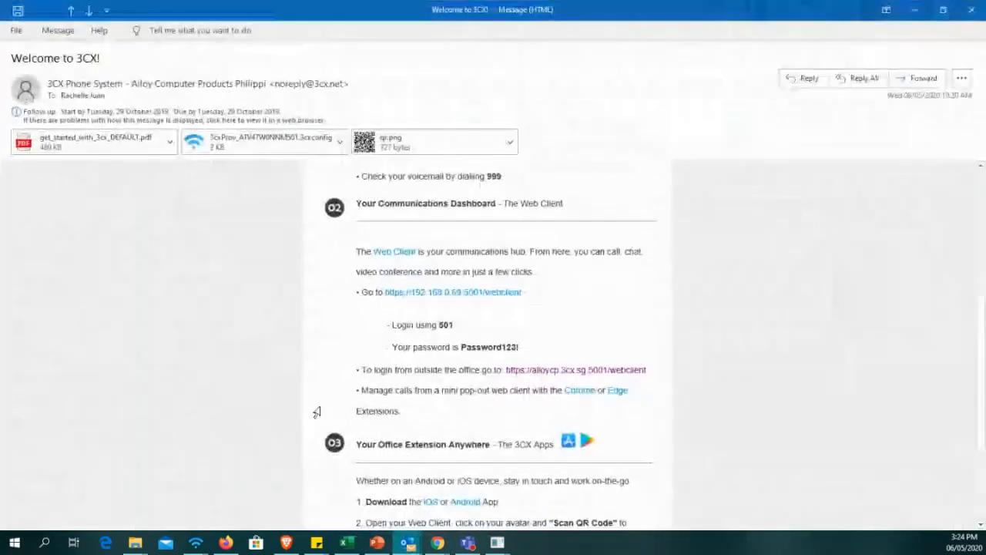
scroll(465, 354, up, 3)
scroll(467, 345, up, 3)
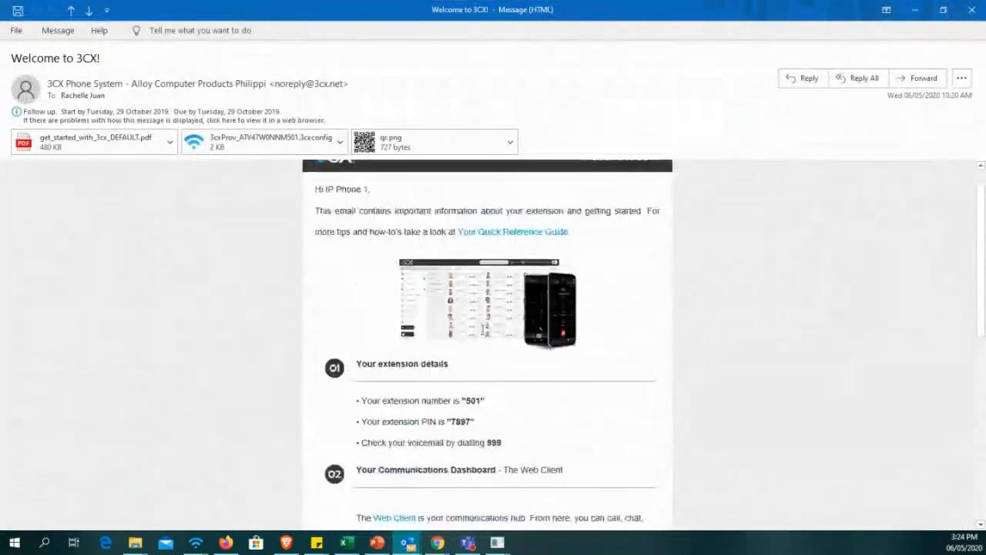
scroll(486, 328, down, 2)
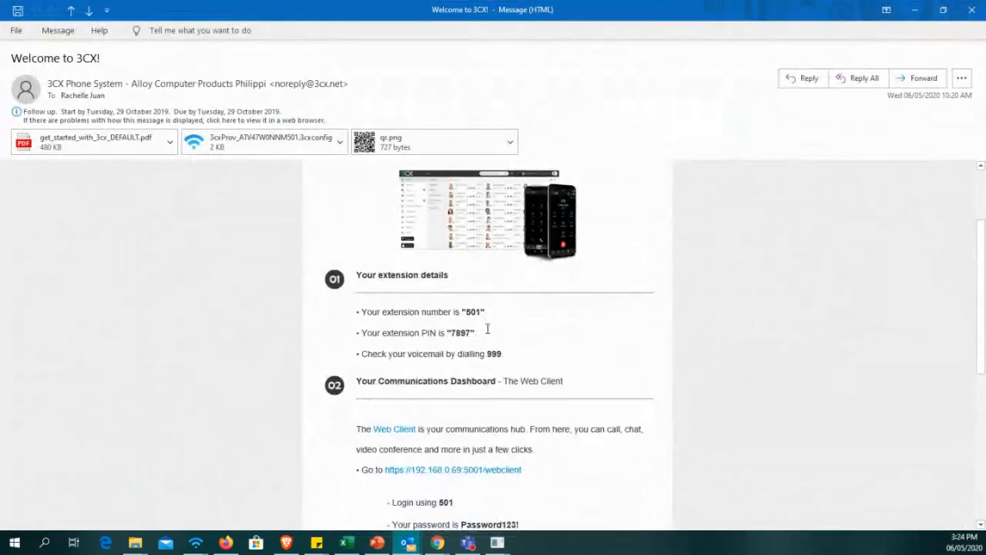
scroll(546, 362, down, 4)
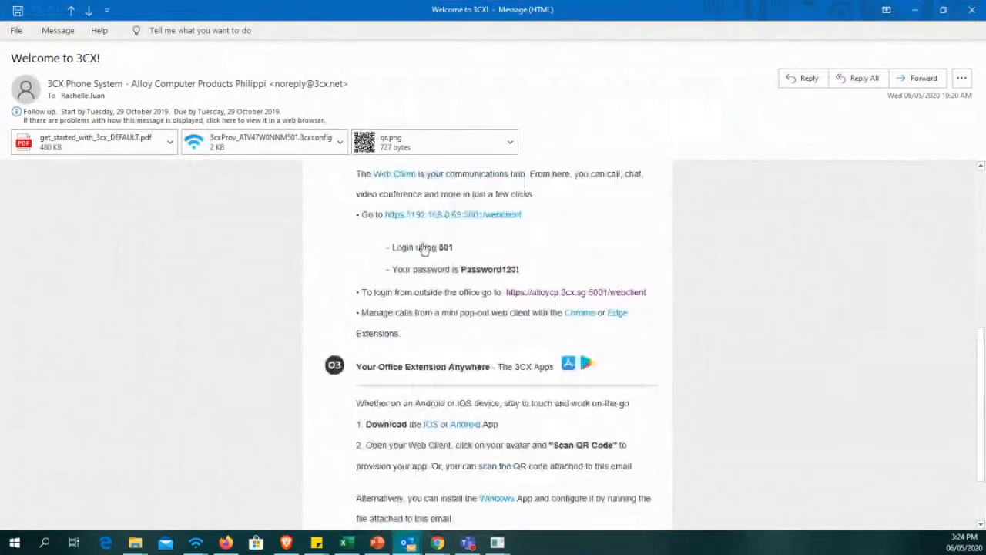
scroll(493, 323, up, 1)
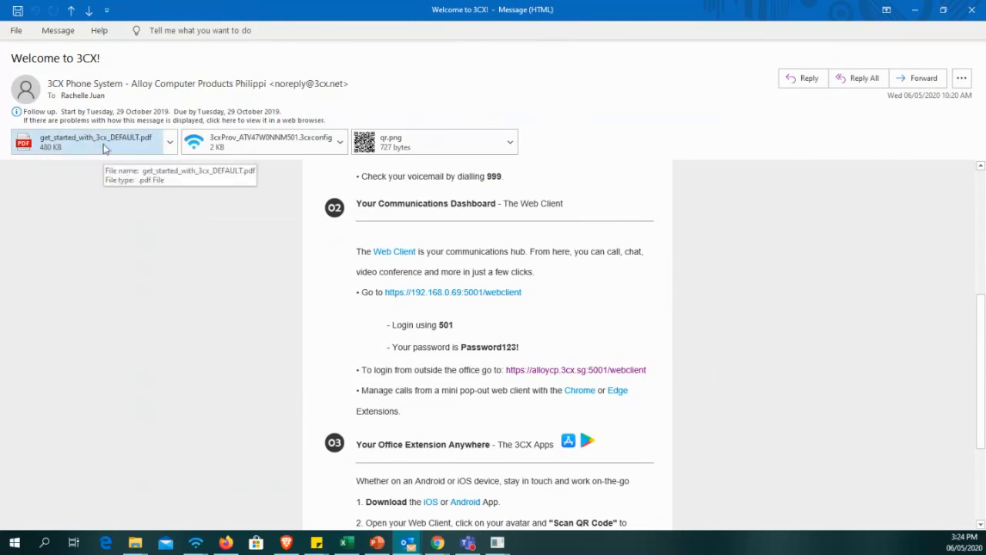
Open the qr.png attachment and arrange the SM-A520F phone window and the QR code image side by side.
double_click(426, 148)
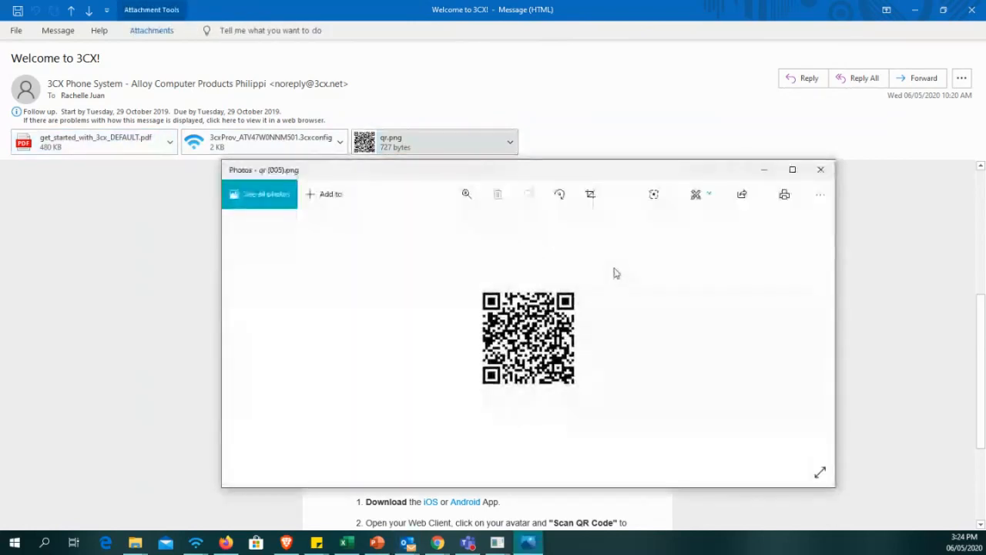
mouse_move(497, 543)
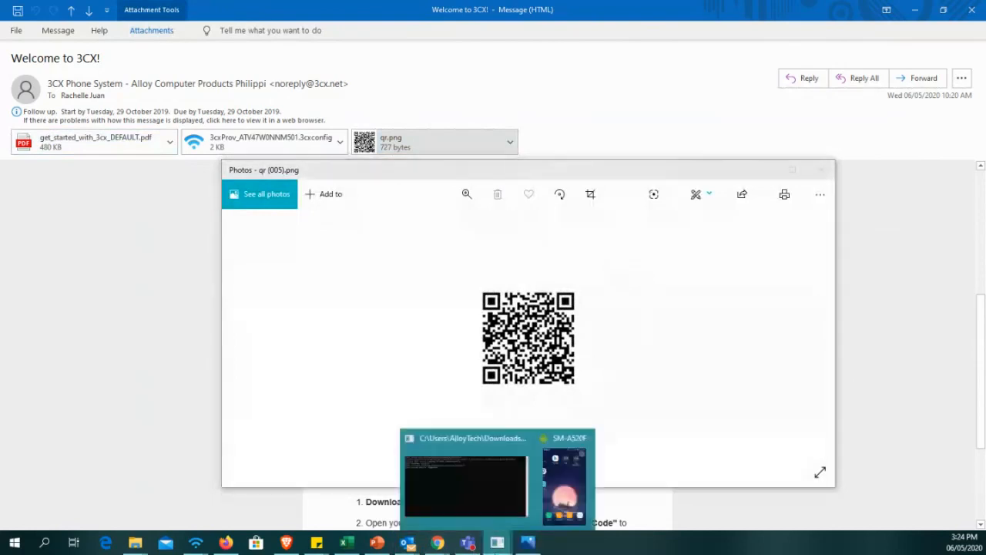
click(568, 472)
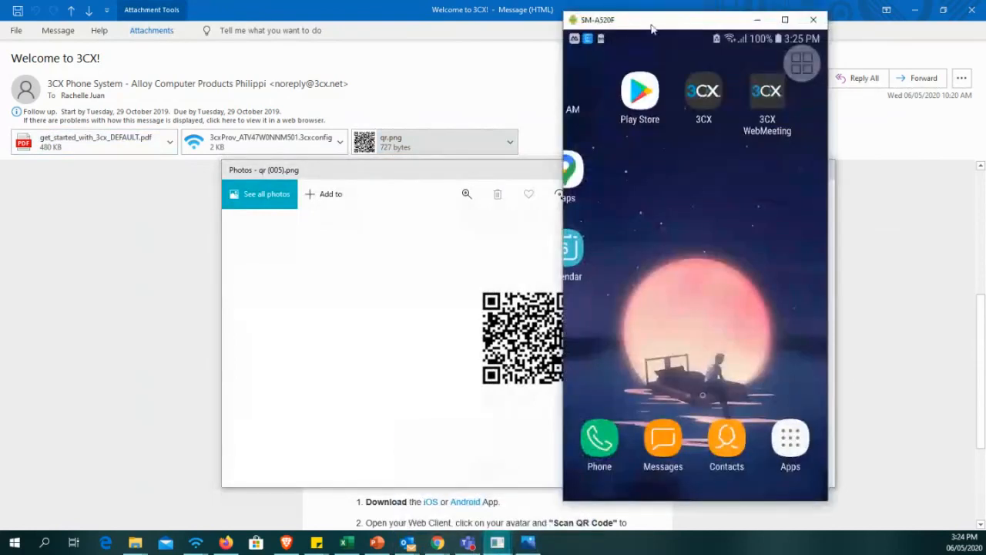
drag(652, 21, 95, 14)
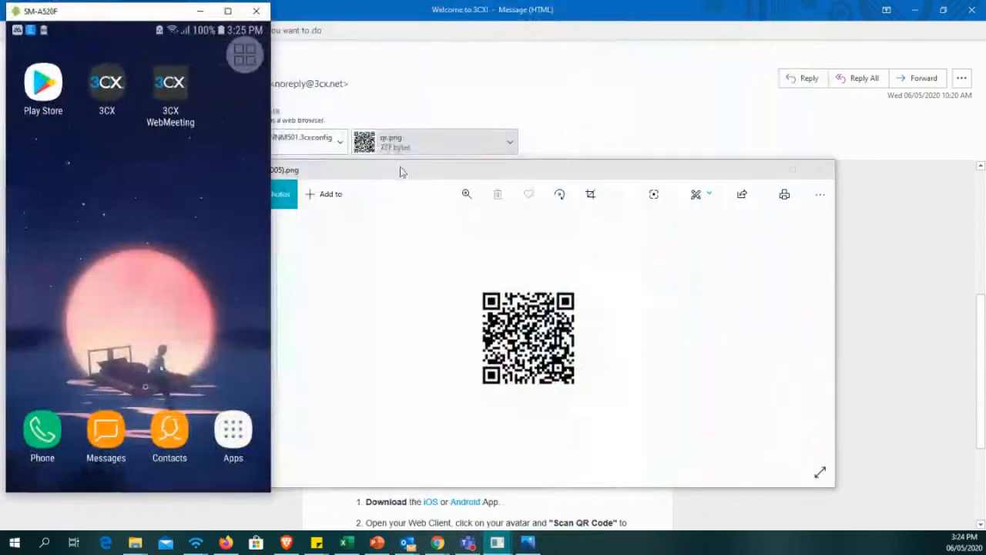
drag(398, 169, 493, 150)
drag(113, 14, 127, 25)
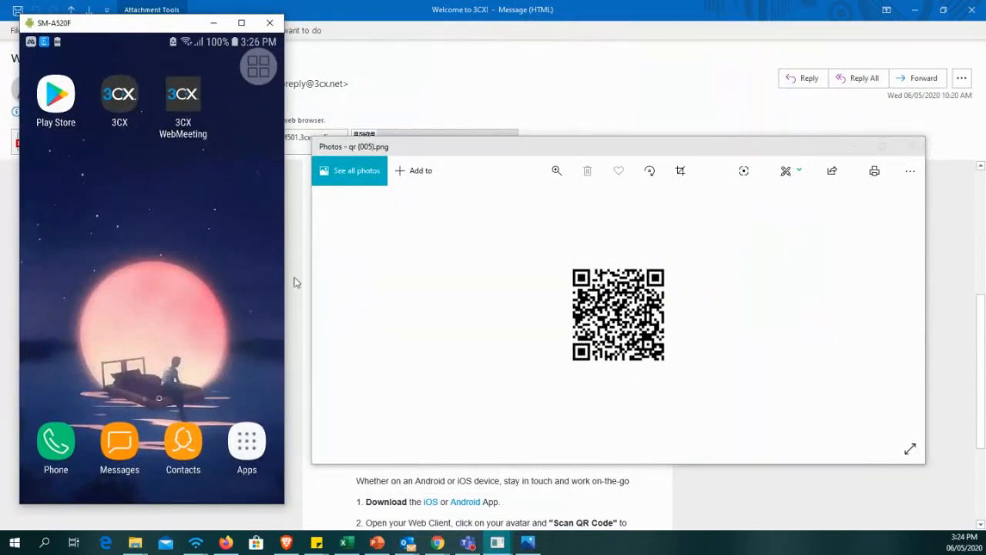
Launch the 3CX app on the mirrored phone and read through its License Agreement to the end.
click(116, 115)
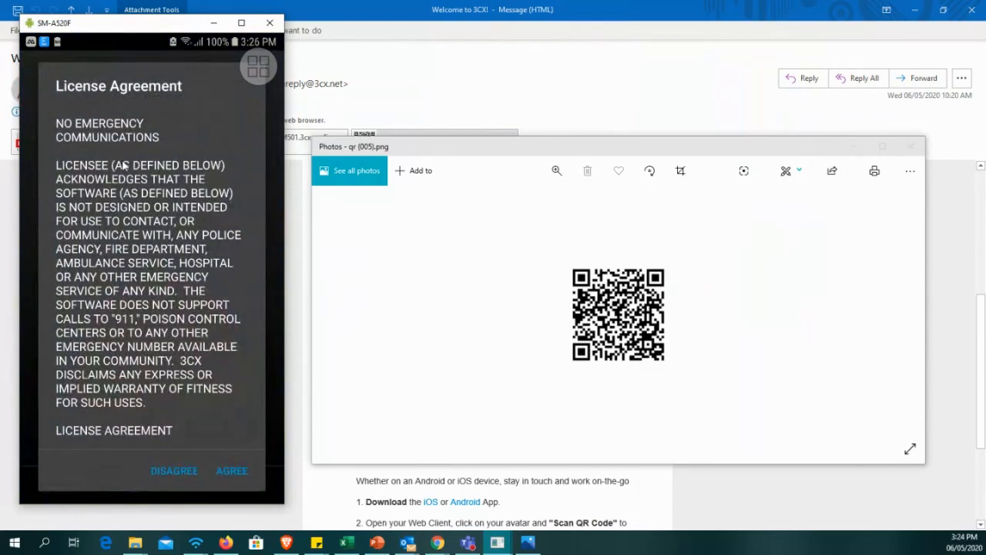
scroll(123, 165, down, 15)
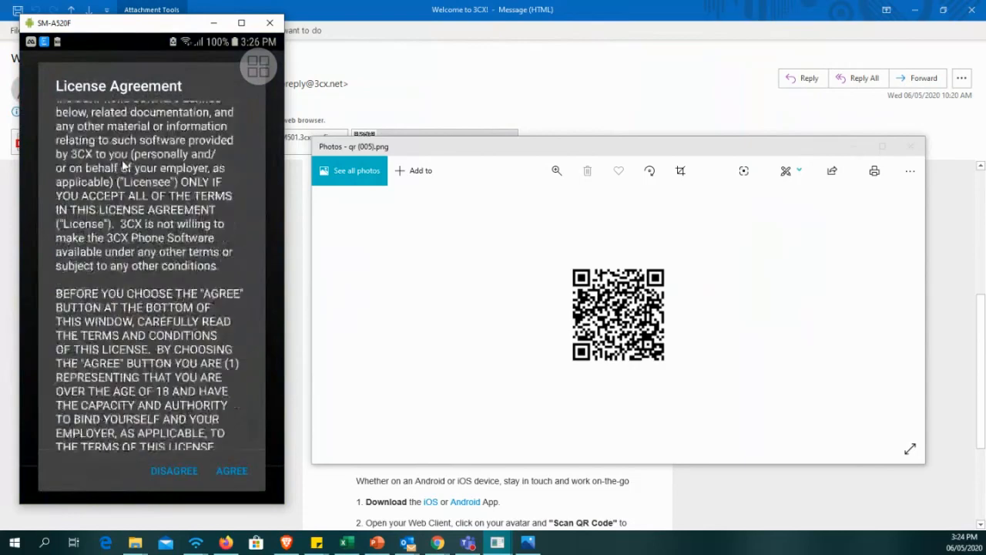
scroll(124, 166, down, 10)
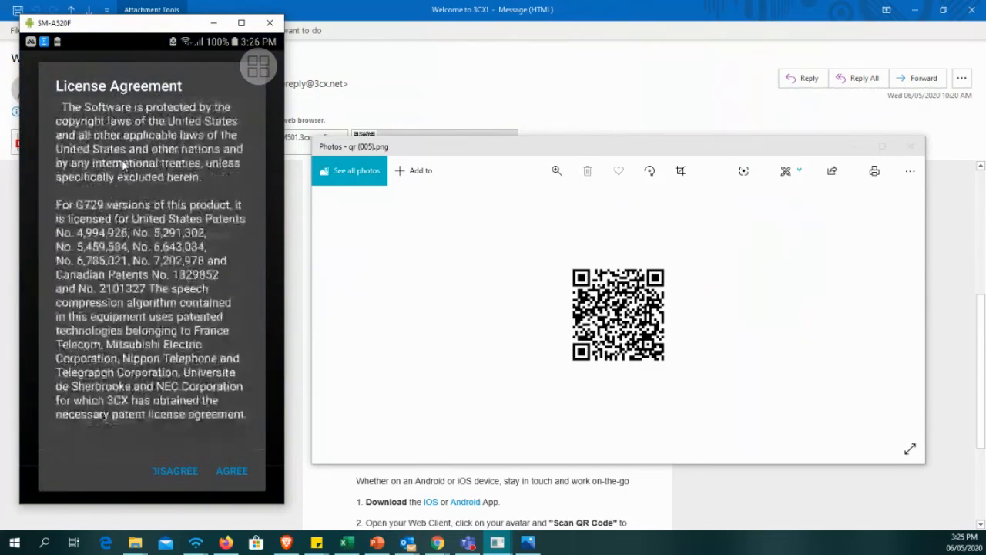
scroll(123, 164, up, 1)
scroll(123, 166, up, 5)
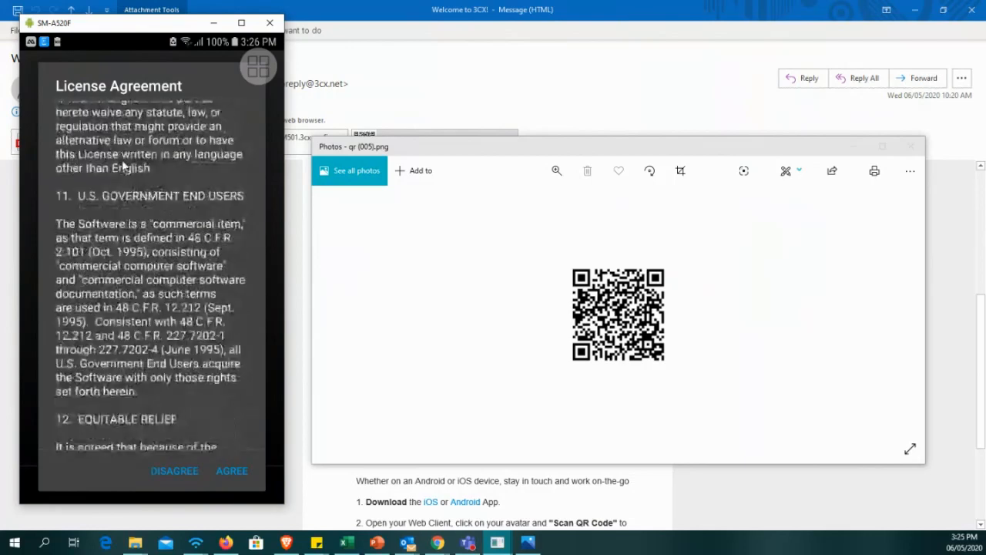
scroll(123, 165, down, 6)
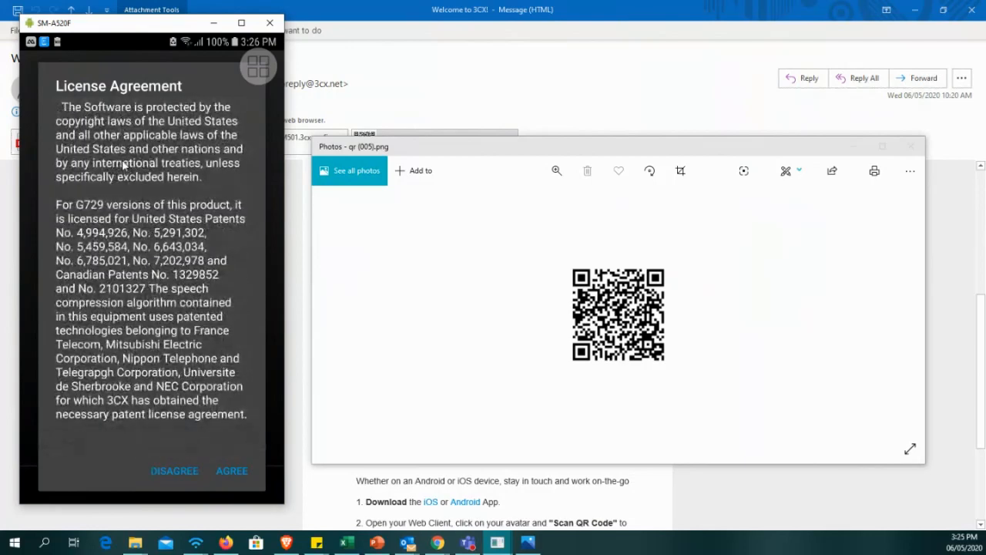
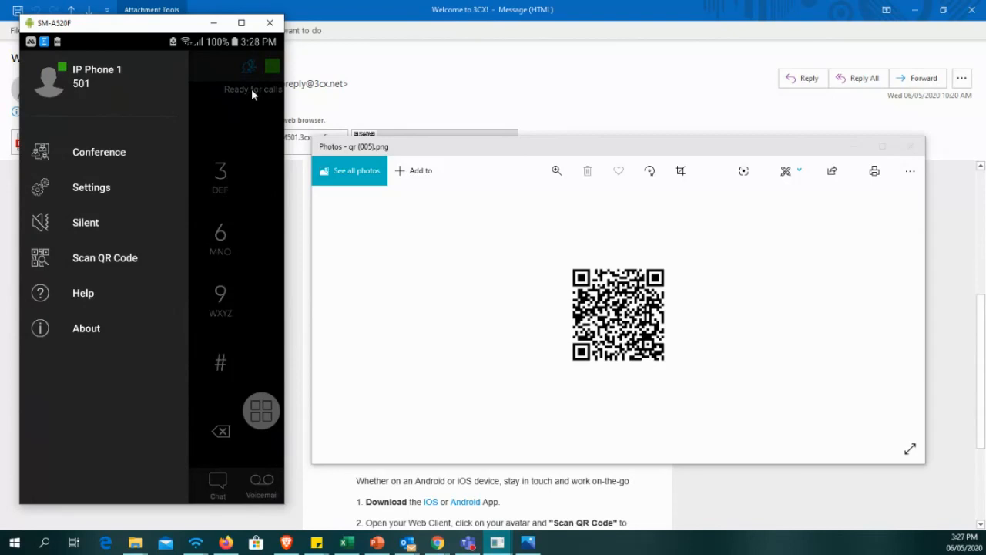
Start Scan QR Code in the phone's 3CX app and look through the chat conversation with extension 112.
click(122, 266)
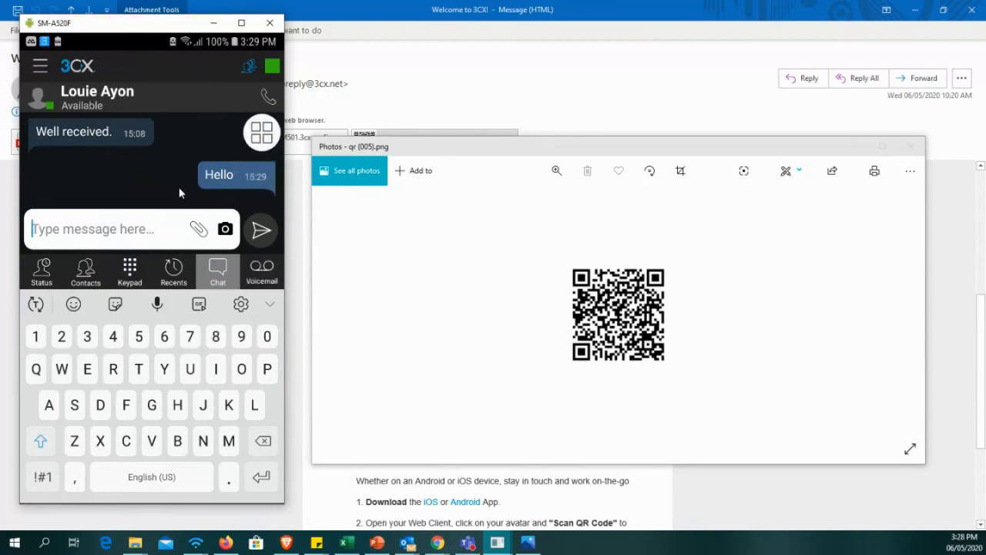
scroll(181, 193, up, 2)
scroll(181, 192, down, 2)
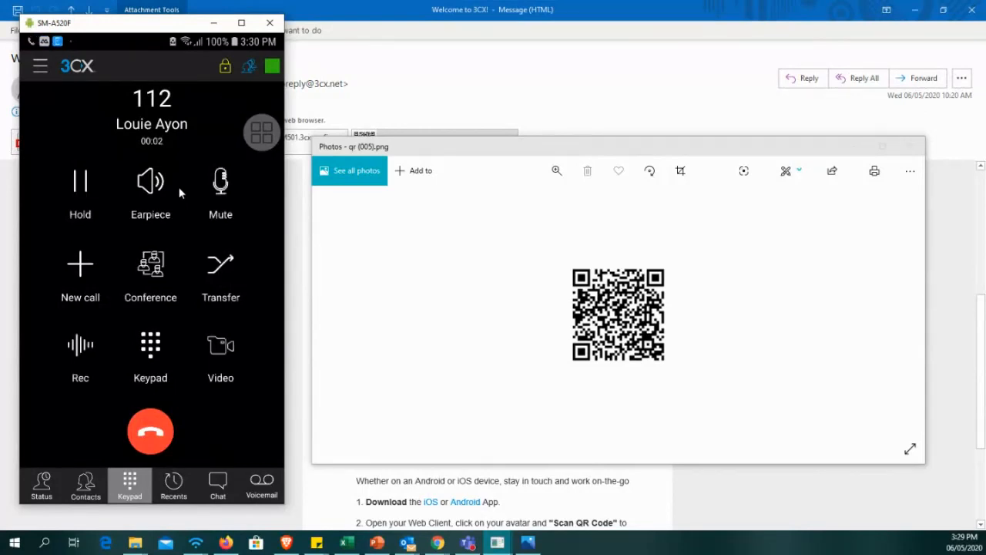
Switch the audio of the call with extension 112 to Speaker and bring up the video call controls.
click(180, 193)
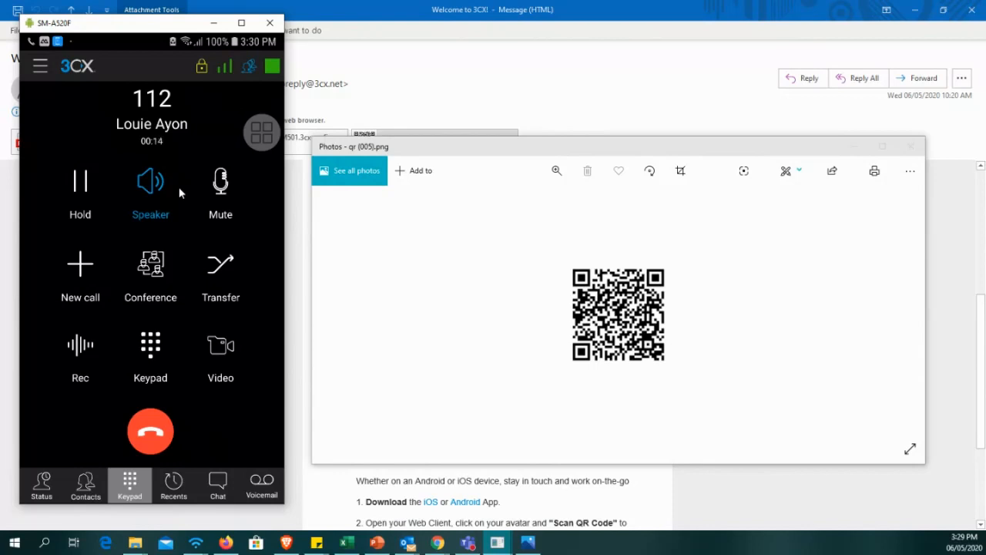
click(179, 192)
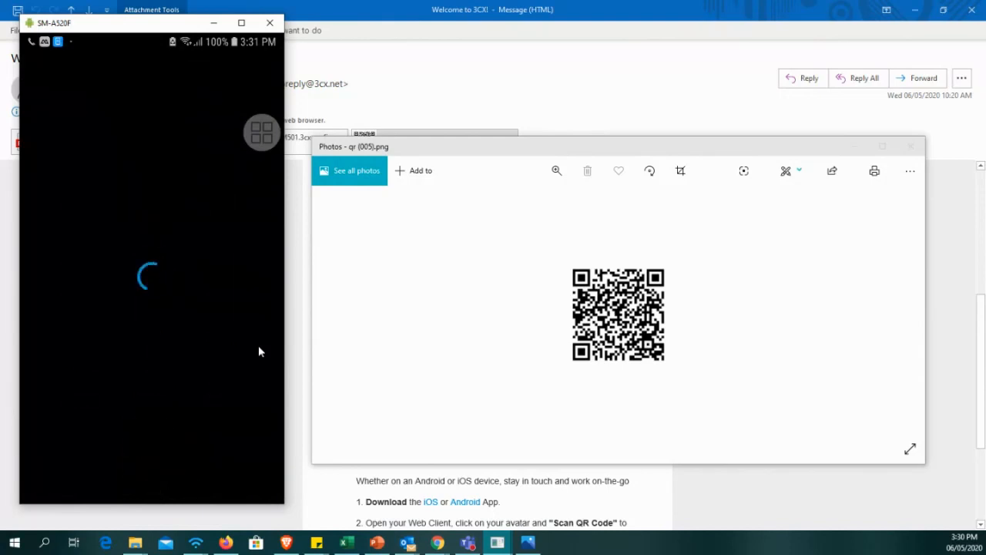
click(161, 314)
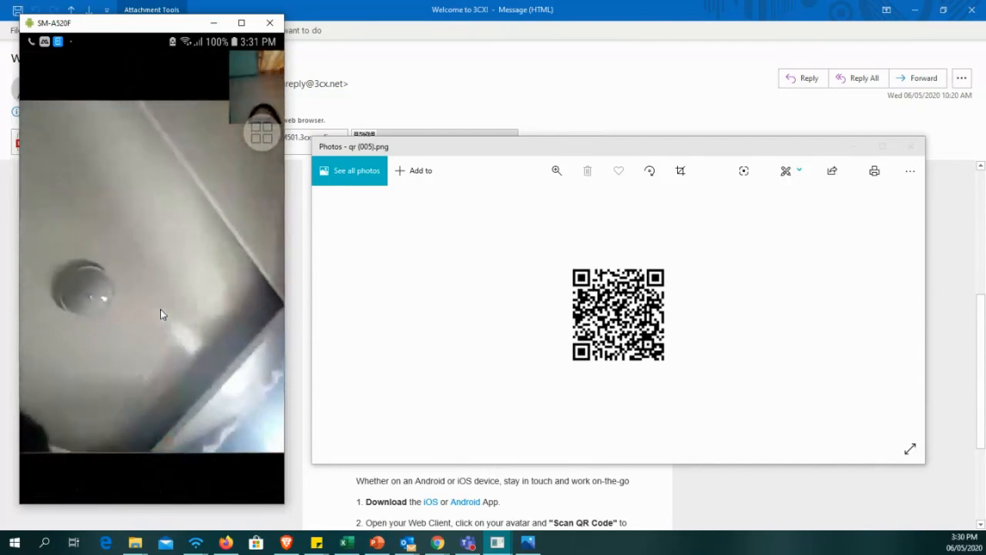
click(161, 315)
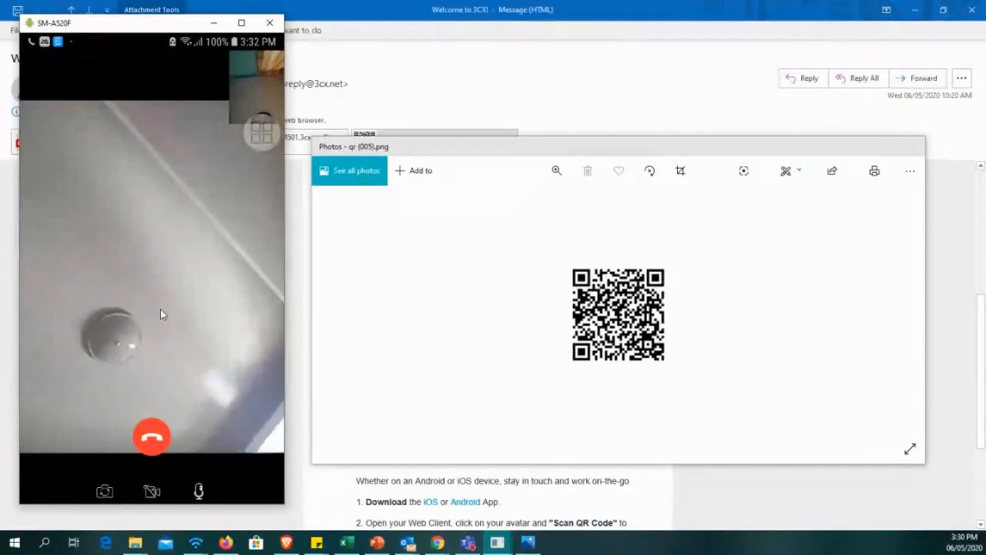
click(161, 314)
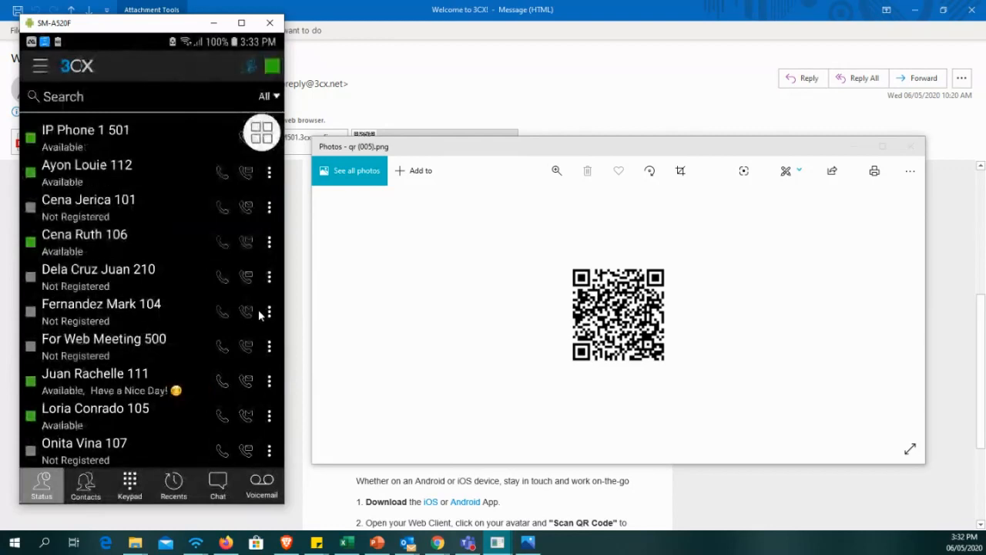
Examine the extensions and their presence states in the 3CX app's Status list.
scroll(164, 226, down, 1)
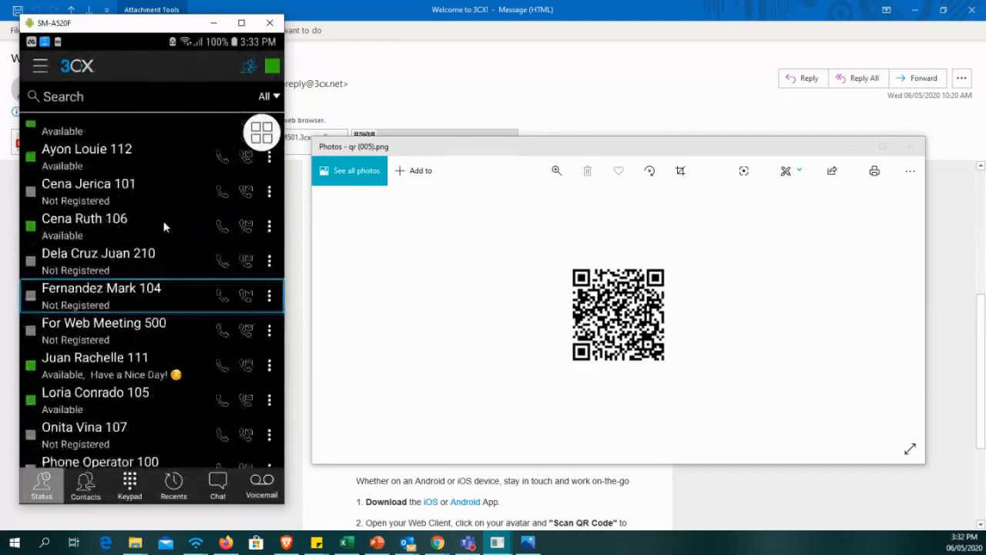
scroll(164, 227, up, 1)
scroll(164, 227, down, 5)
scroll(164, 226, up, 5)
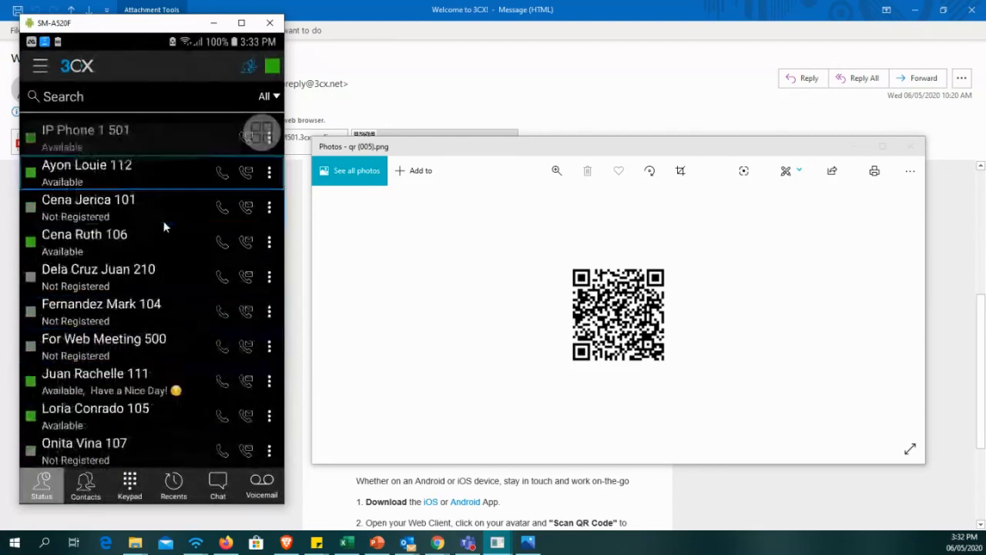
scroll(165, 227, down, 5)
scroll(165, 227, up, 1)
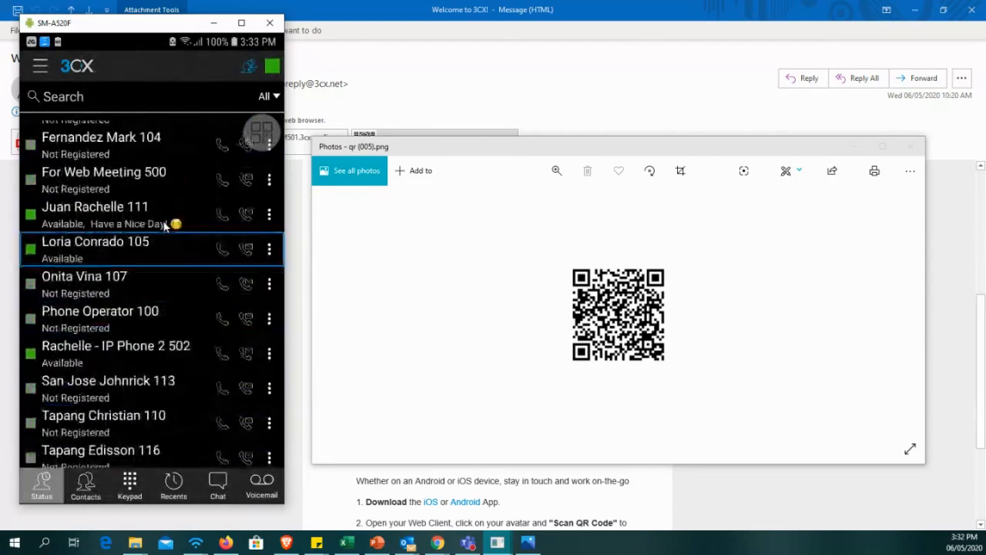
scroll(164, 226, up, 5)
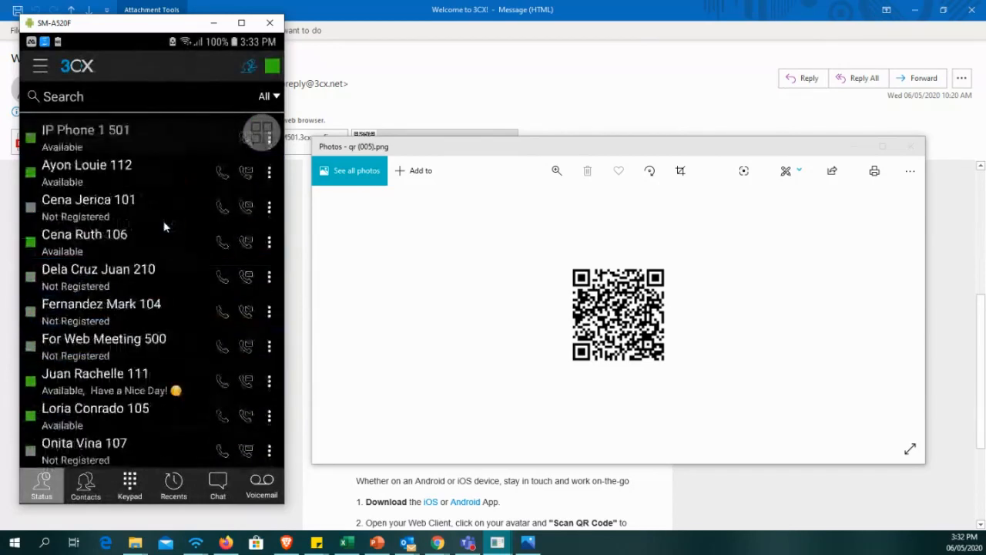
Close the SM-A520F phone window, minimize the QR code image and the Welcome to 3CX! email, and switch to PowerPoint.
click(270, 22)
click(854, 146)
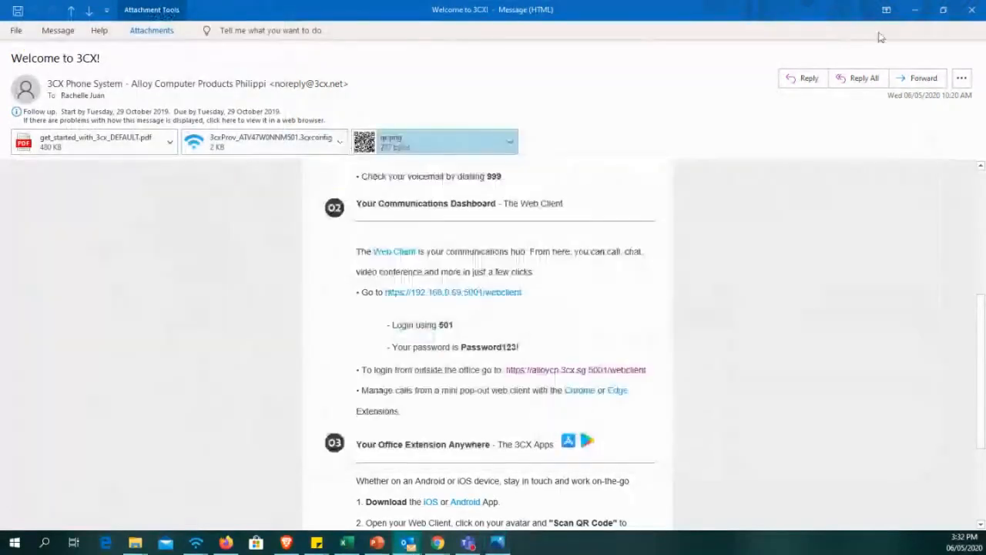
click(915, 10)
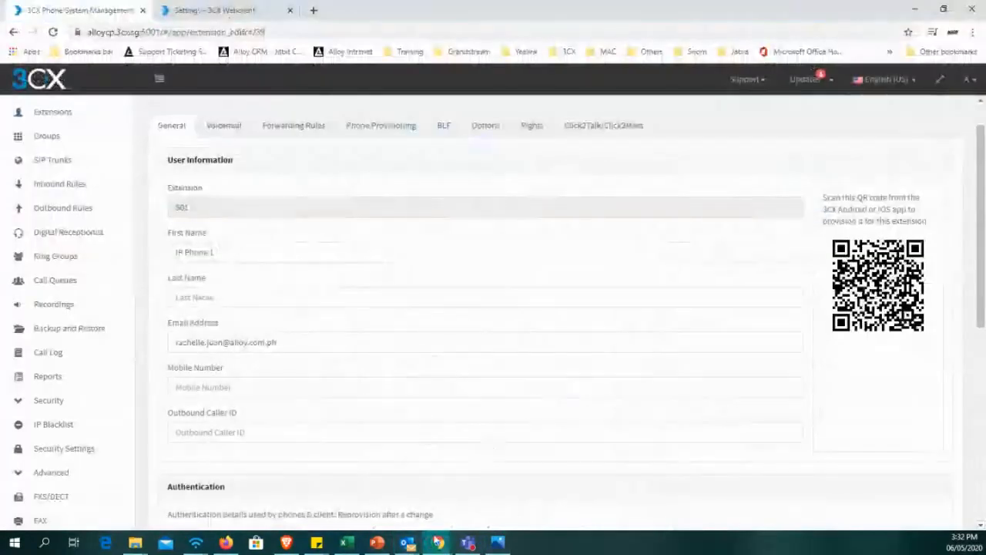
key(alt+Tab)
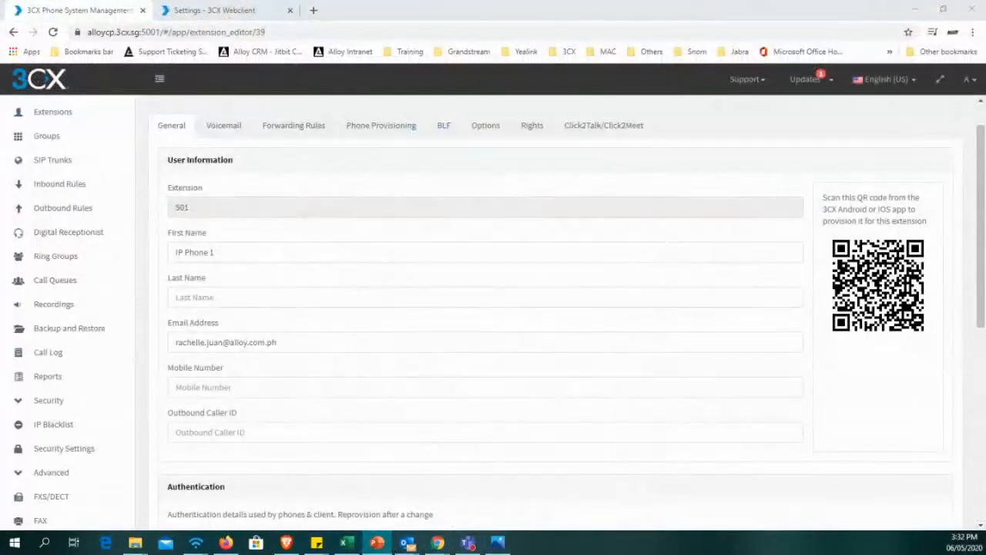
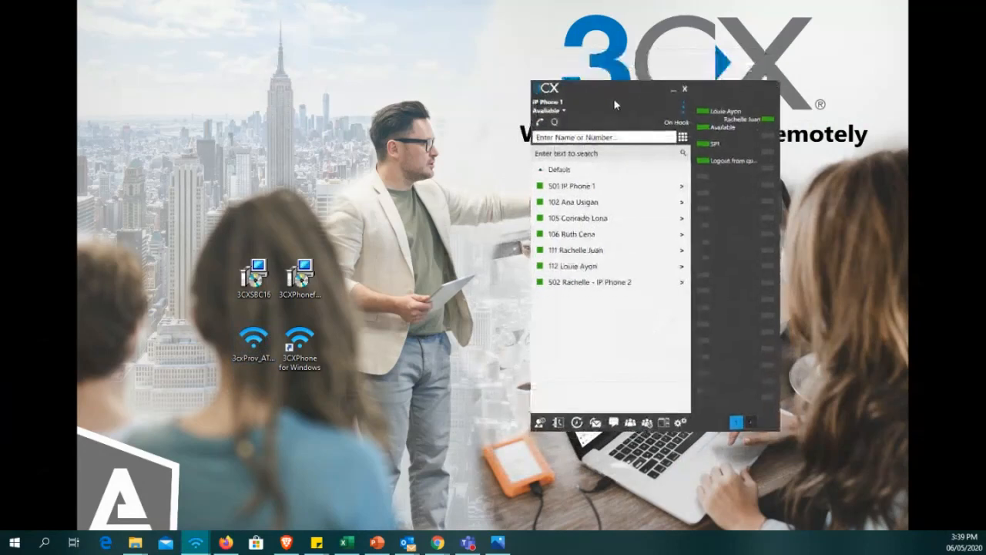
Look over the presence status choices for IP Phone 1 in the 3CX phone for Windows.
click(573, 66)
click(619, 61)
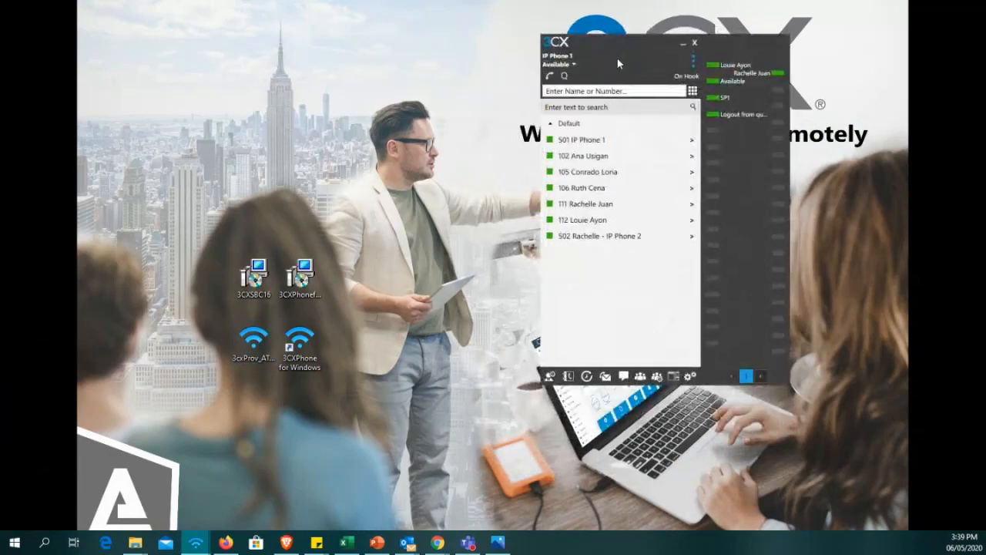
click(574, 65)
click(646, 52)
drag(563, 57, 570, 59)
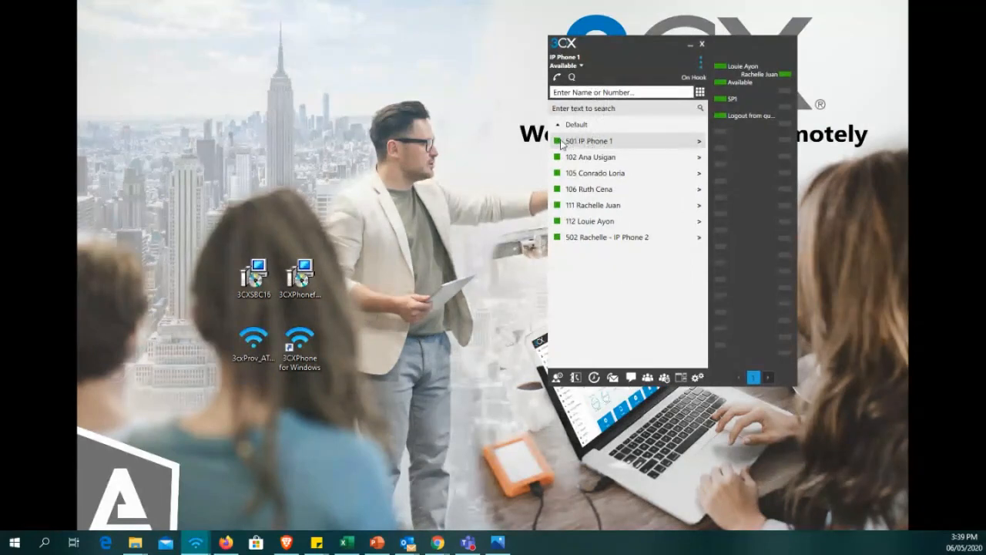
Examine the available key types in the BLF settings of an empty BLF key, and cancel the settings.
drag(769, 145, 711, 176)
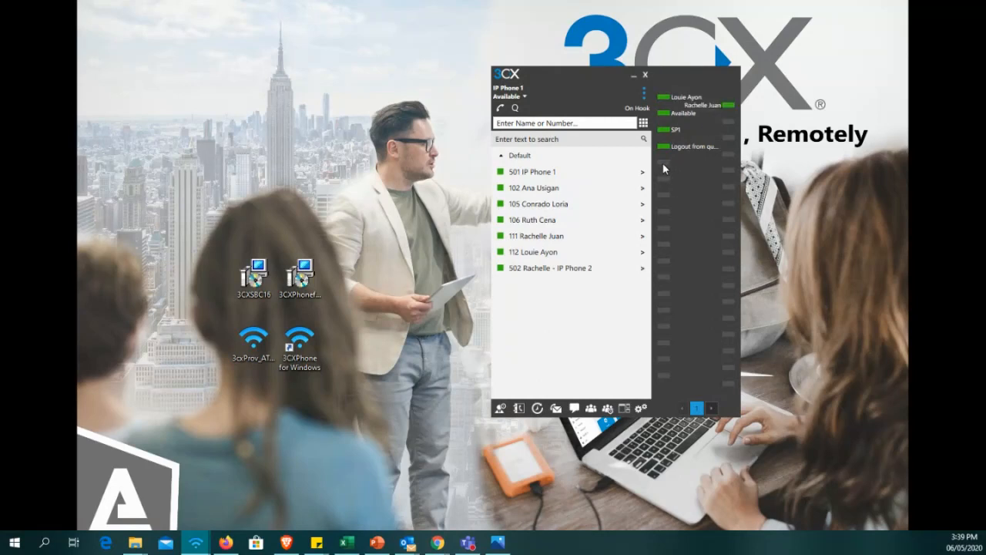
mouse_move(682, 174)
click(684, 174)
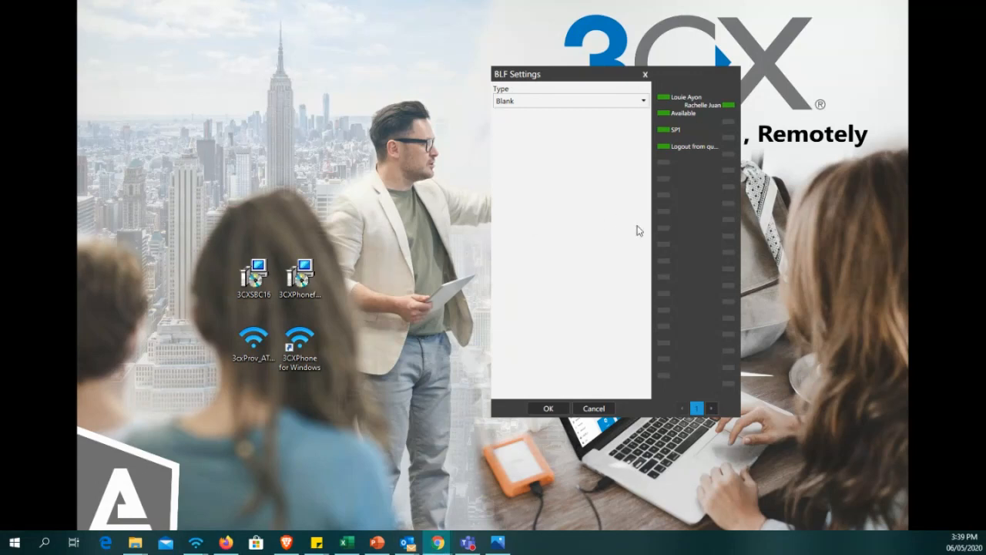
drag(718, 180, 742, 181)
click(617, 98)
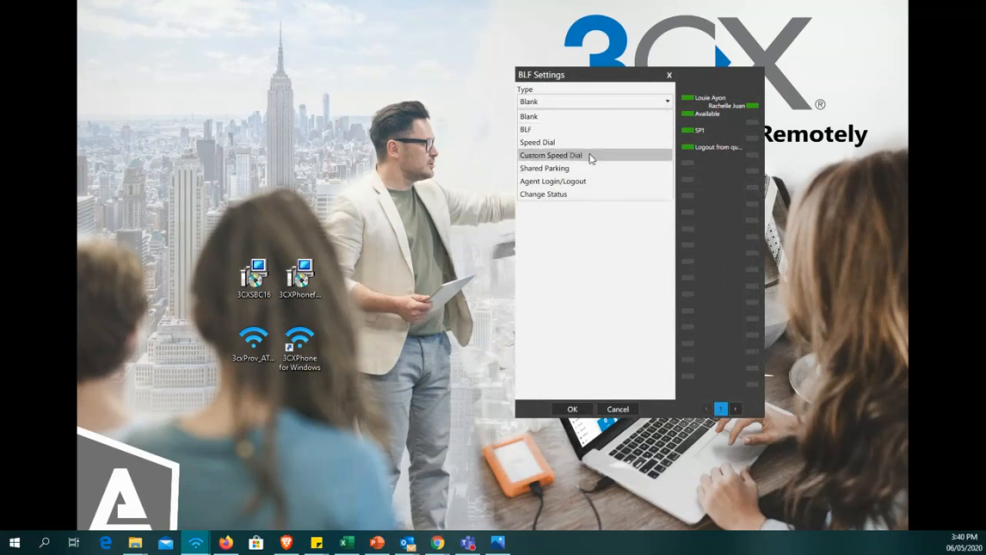
click(606, 233)
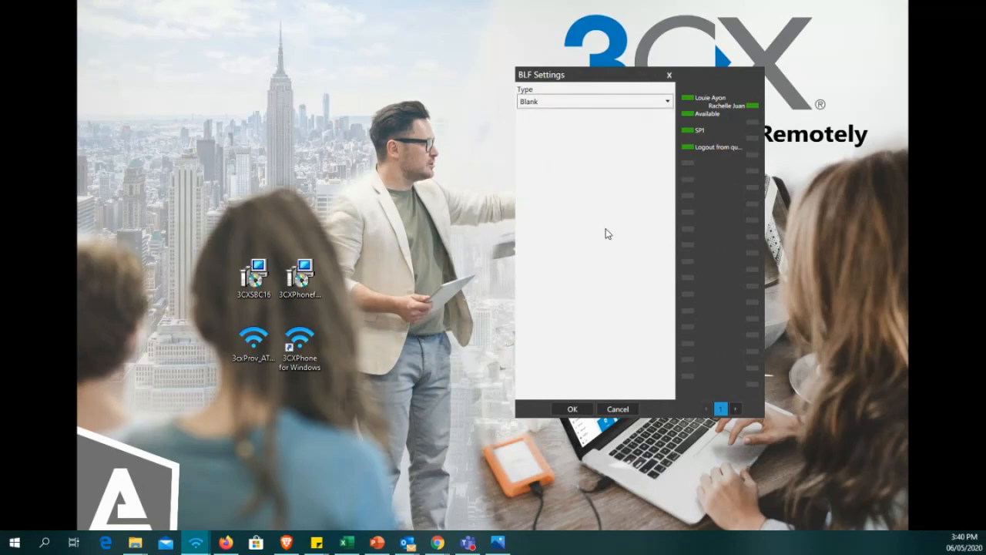
click(616, 413)
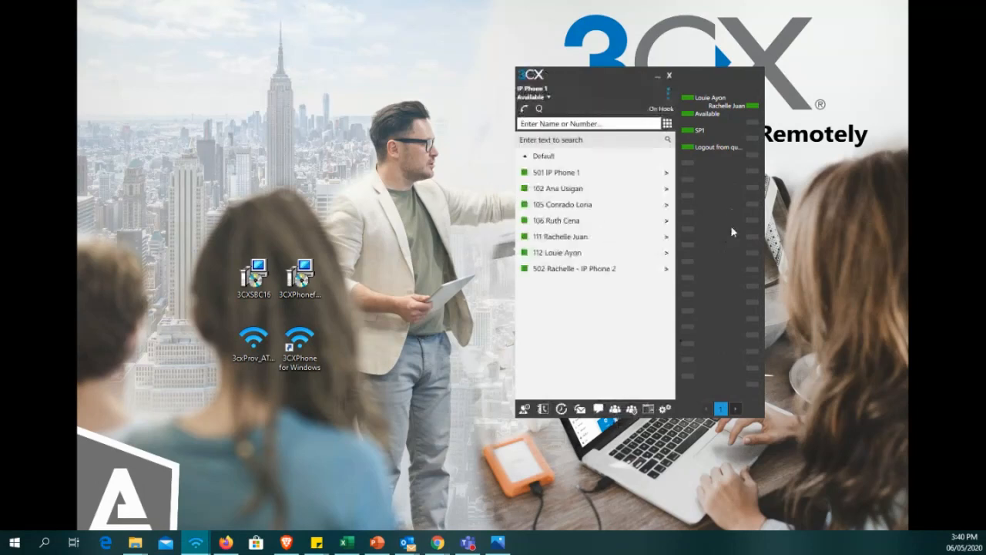
Try the BLF type for the first empty BLF key, and cancel the BLF settings.
right_click(694, 165)
click(725, 172)
click(601, 101)
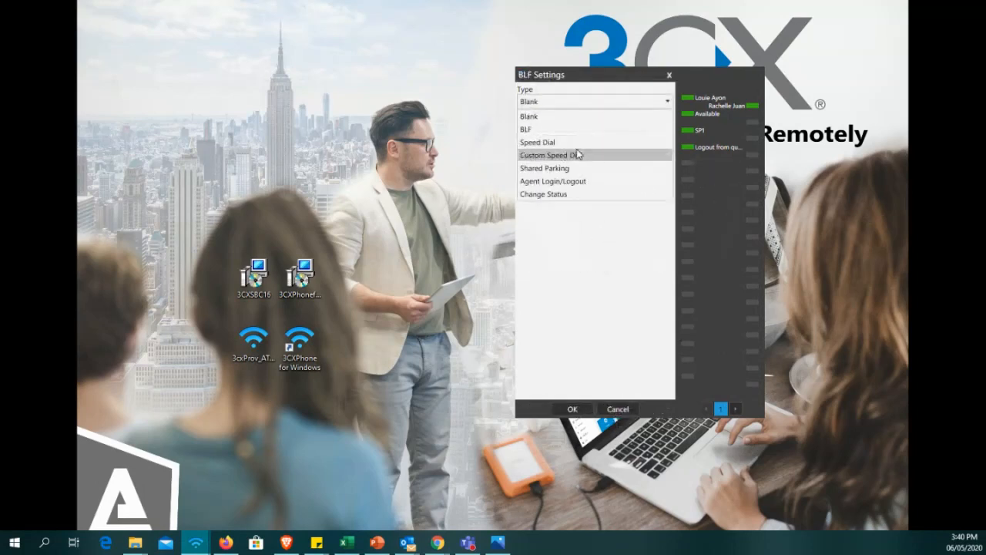
click(572, 131)
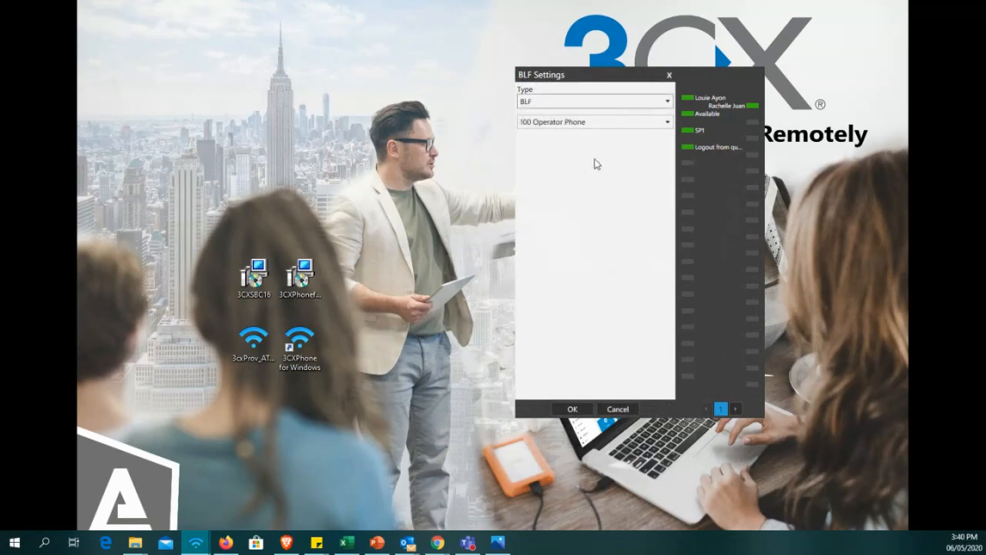
click(628, 411)
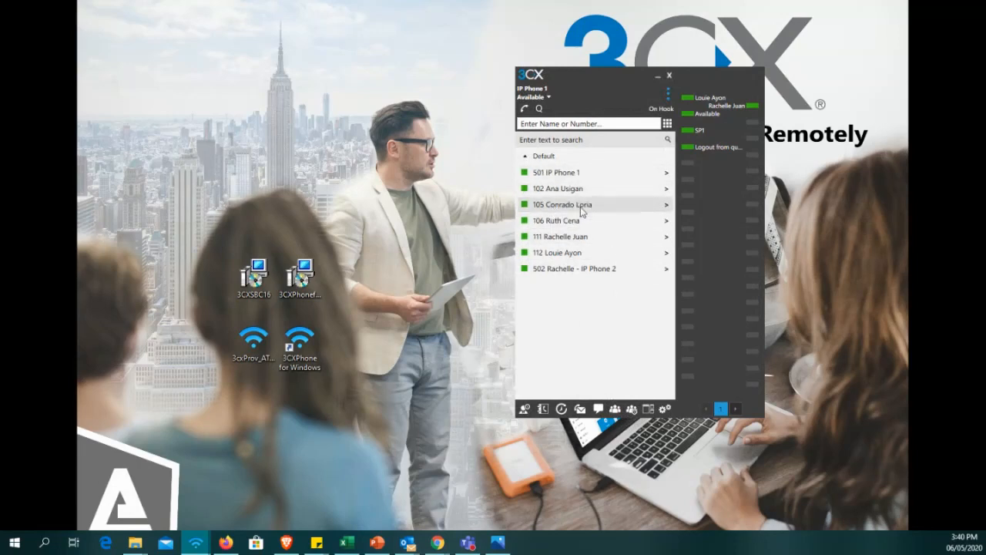
Call extension 112 from the extension list and mute the microphone.
double_click(571, 253)
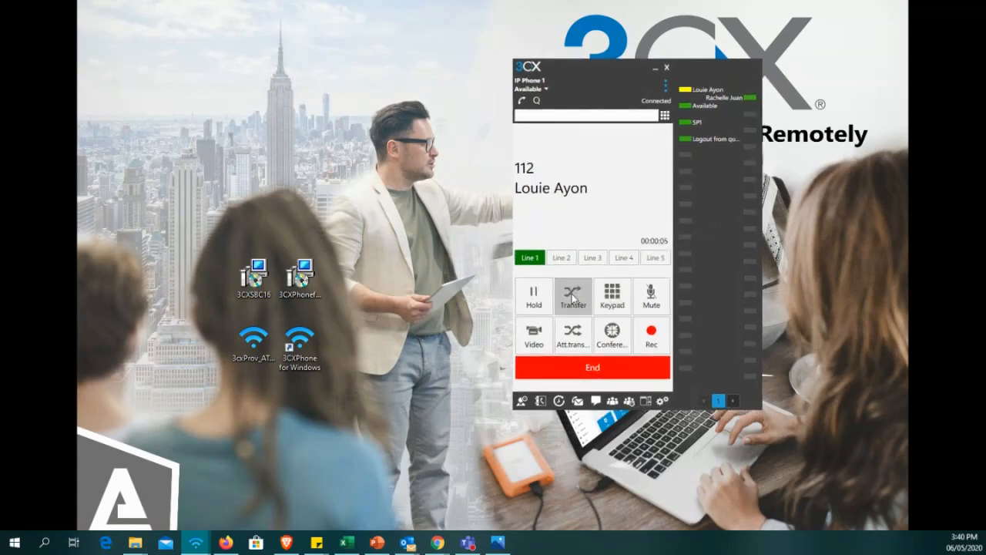
click(658, 300)
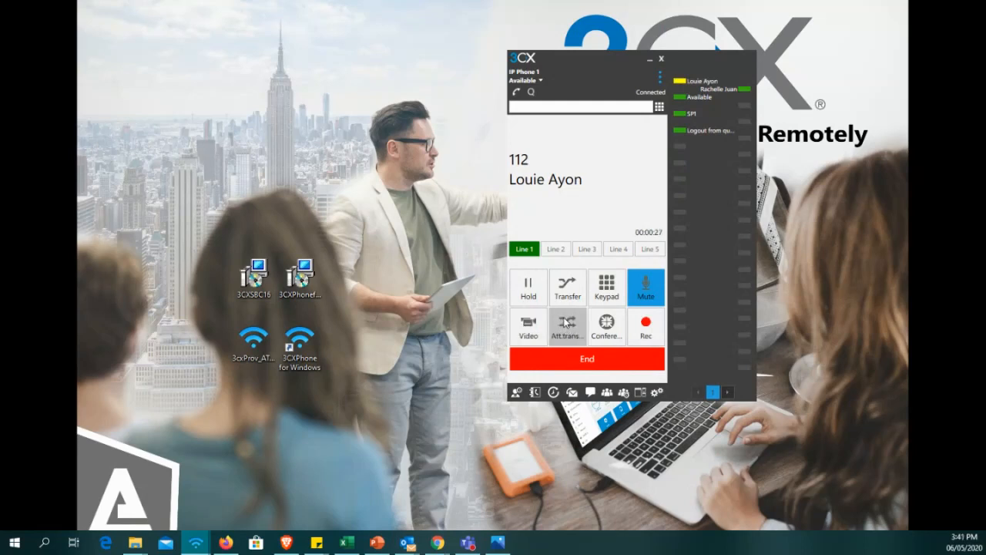
drag(715, 287, 726, 287)
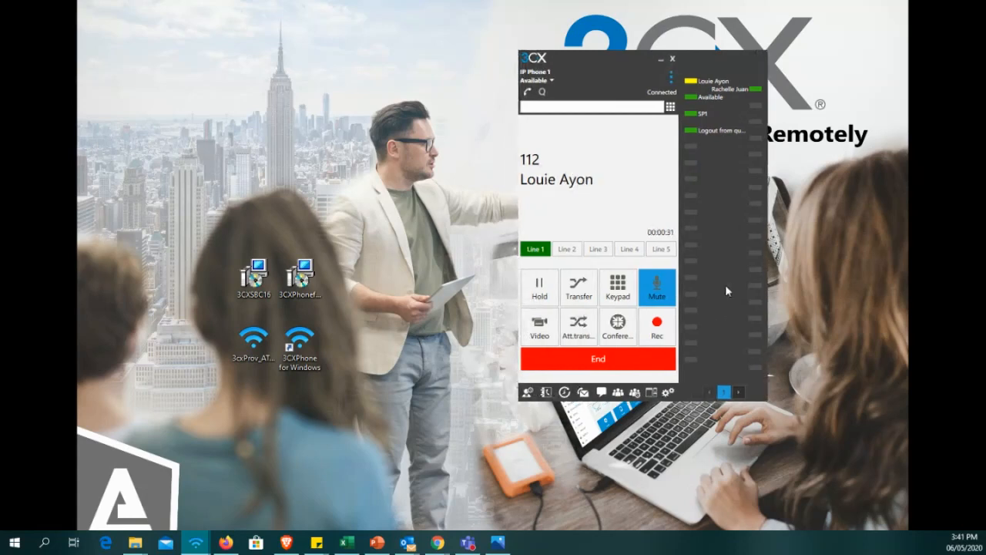
Transfer the call with extension 112 to extension 102, ending the Line 2 call and returning to Line 1.
click(580, 291)
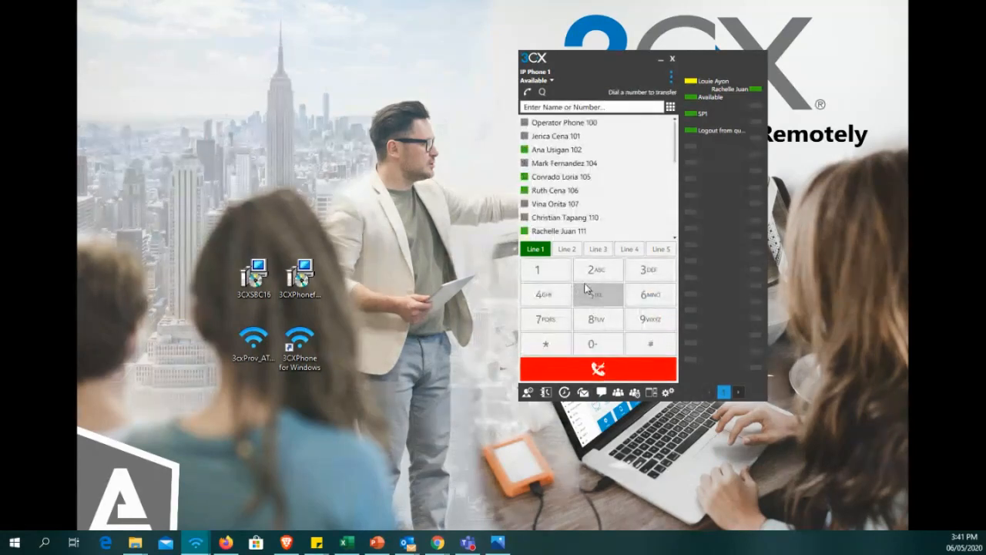
double_click(579, 151)
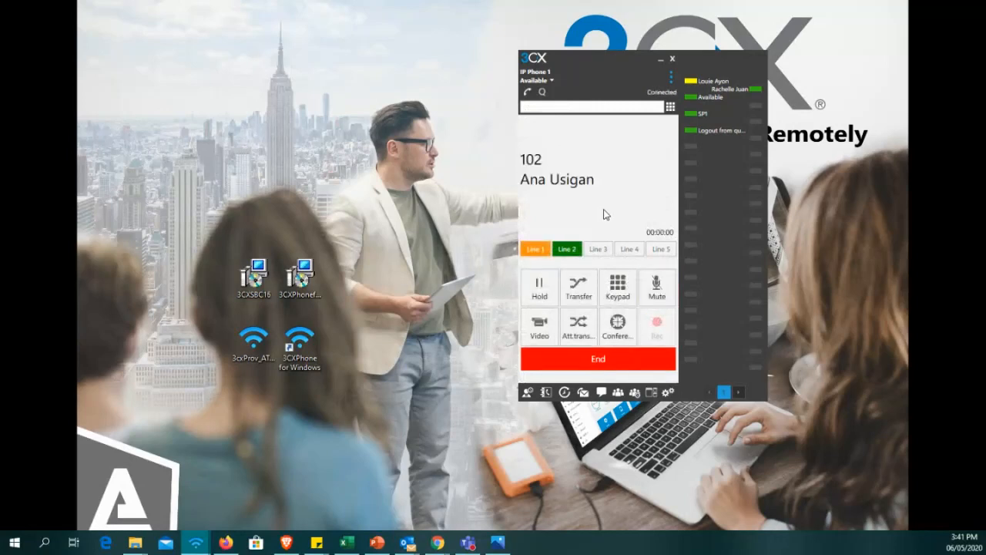
click(608, 364)
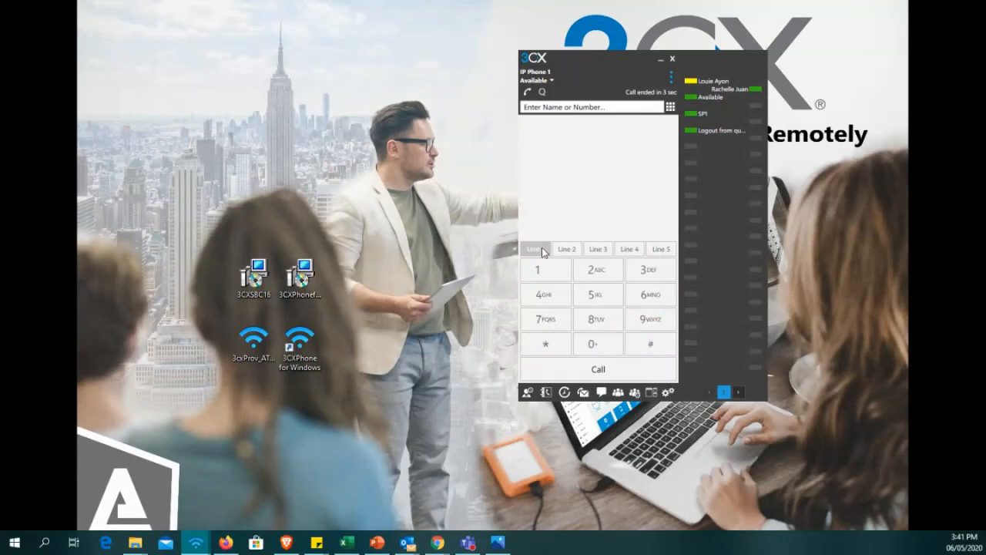
click(535, 252)
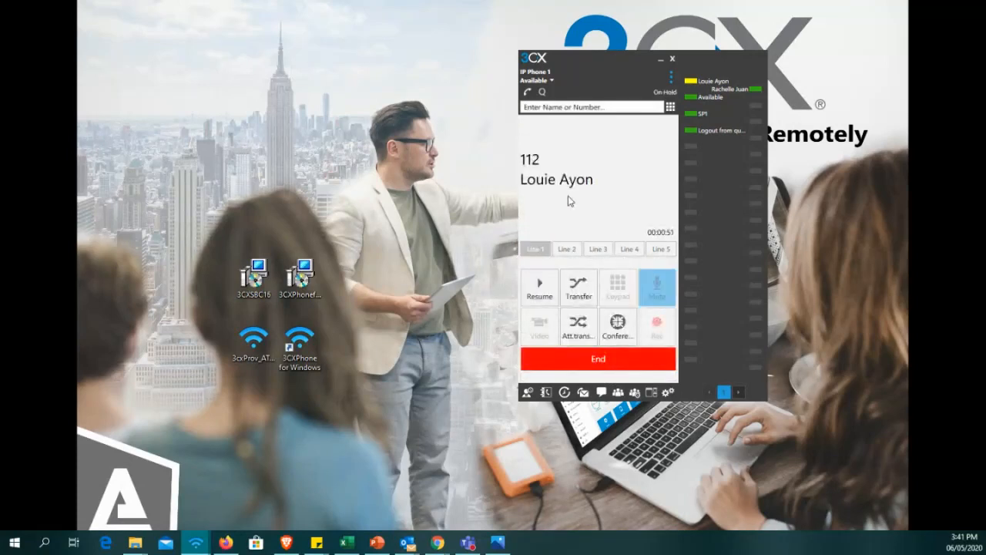
drag(574, 189, 573, 178)
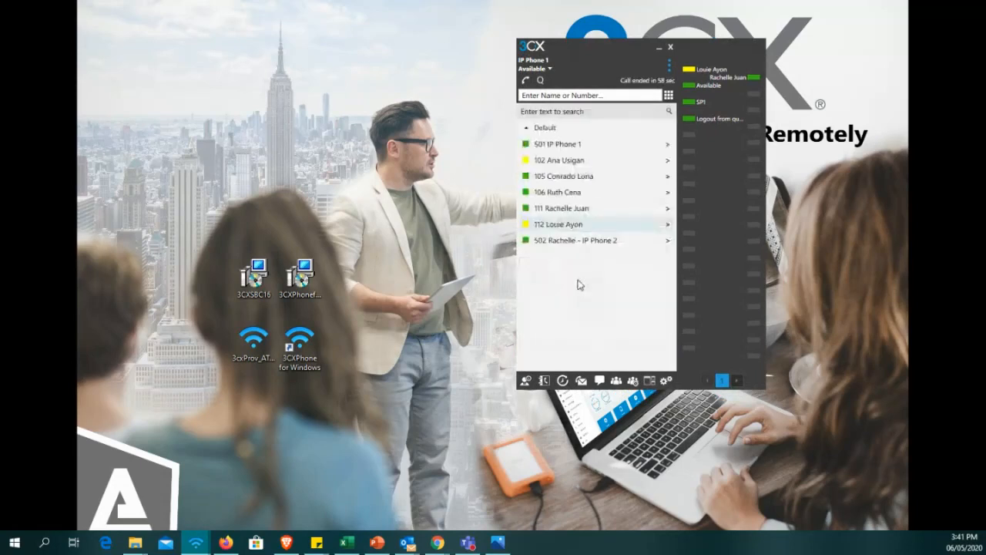
Call extension 112 again and end the call while it is dialing.
double_click(612, 240)
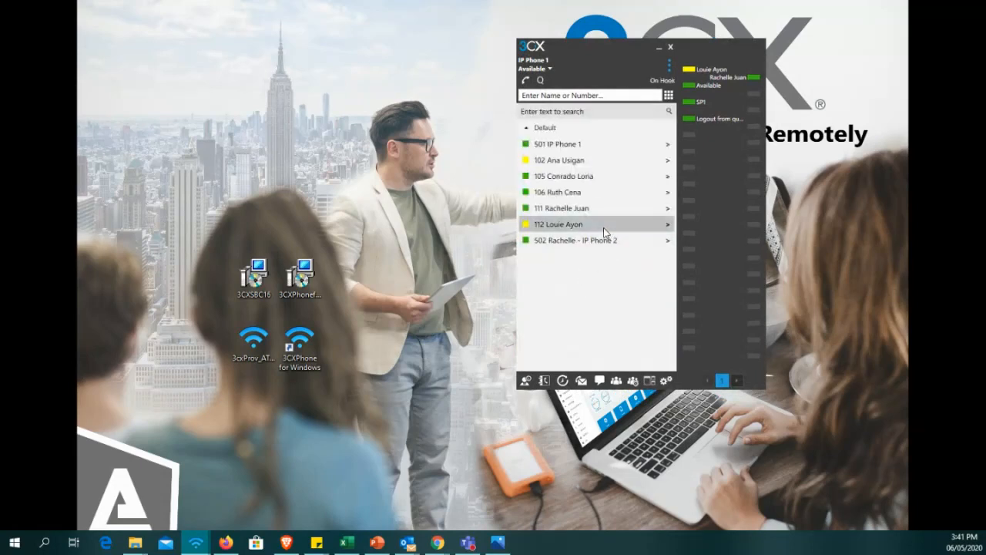
click(603, 348)
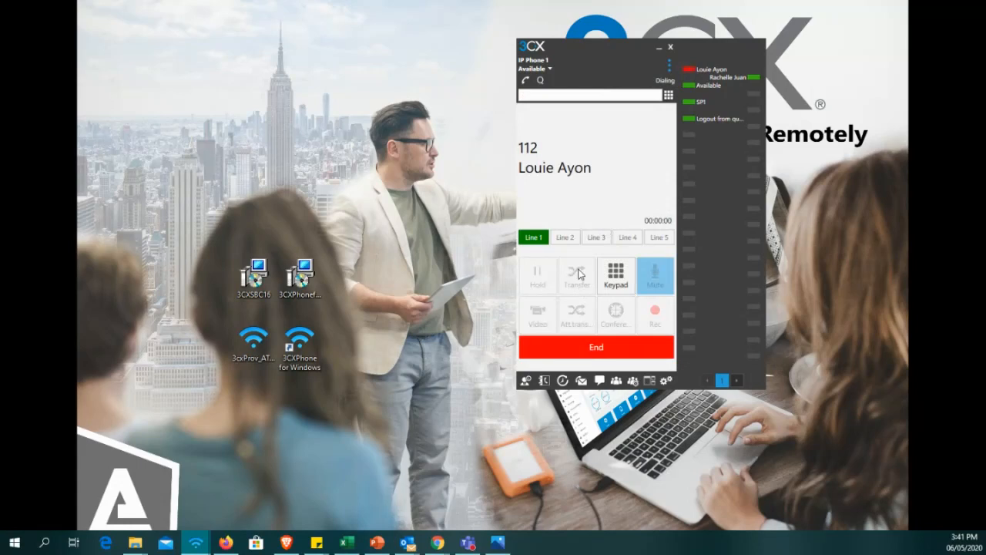
click(586, 347)
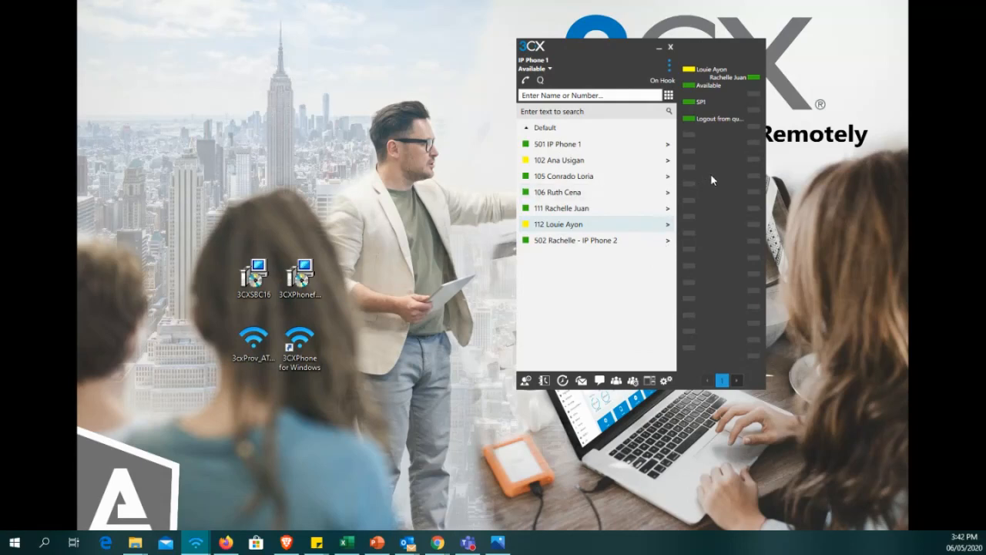
Bring up the Available, Away, Do Not Disturb, Lunch and Business Trip status options and close them unchanged.
click(554, 73)
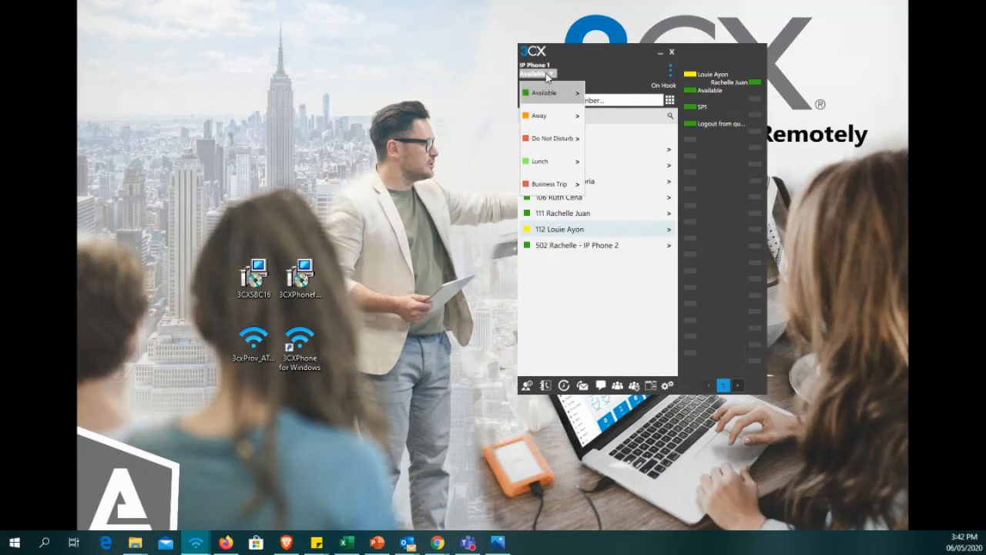
click(608, 60)
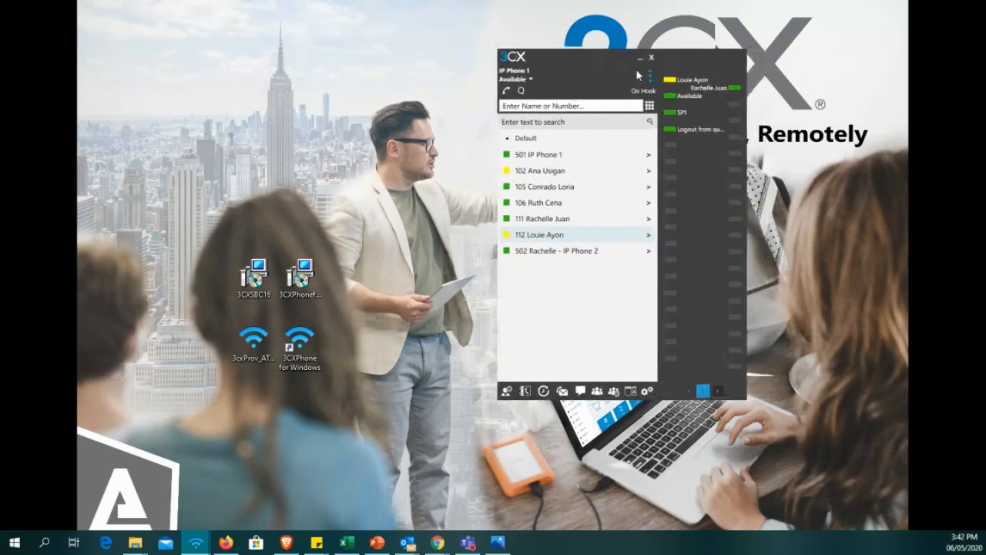
Activate the pbx.alloy.com.au account in Configure Accounts and go back to the extension list.
click(644, 81)
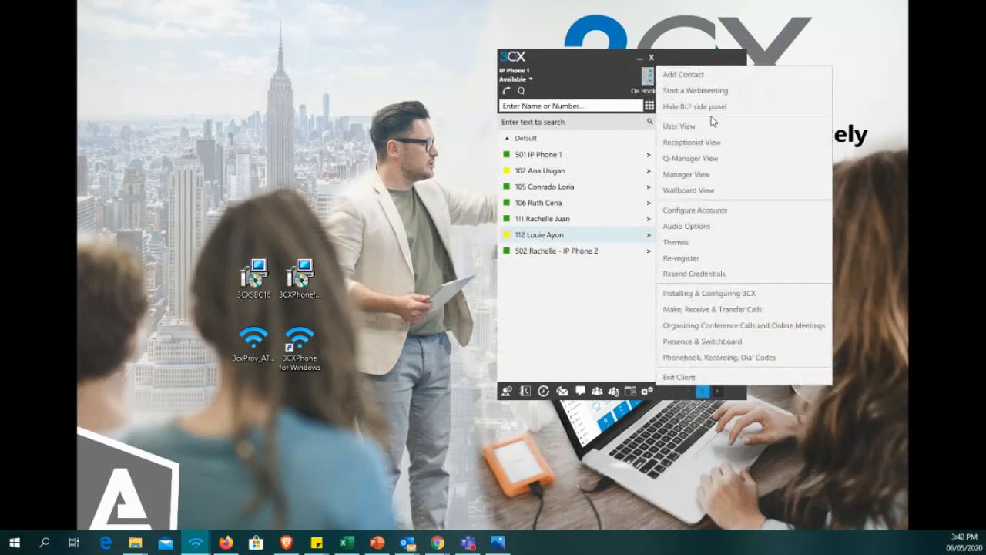
click(689, 219)
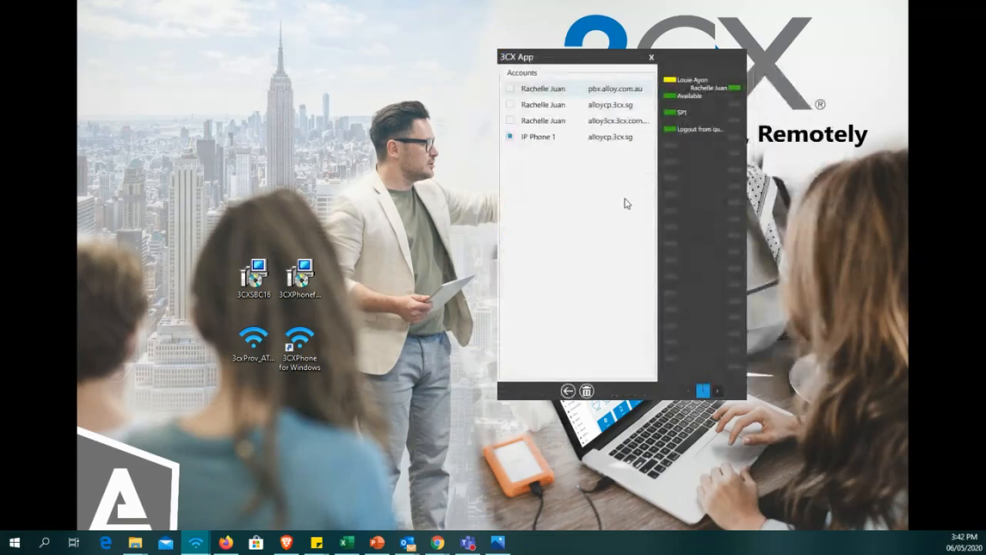
click(510, 89)
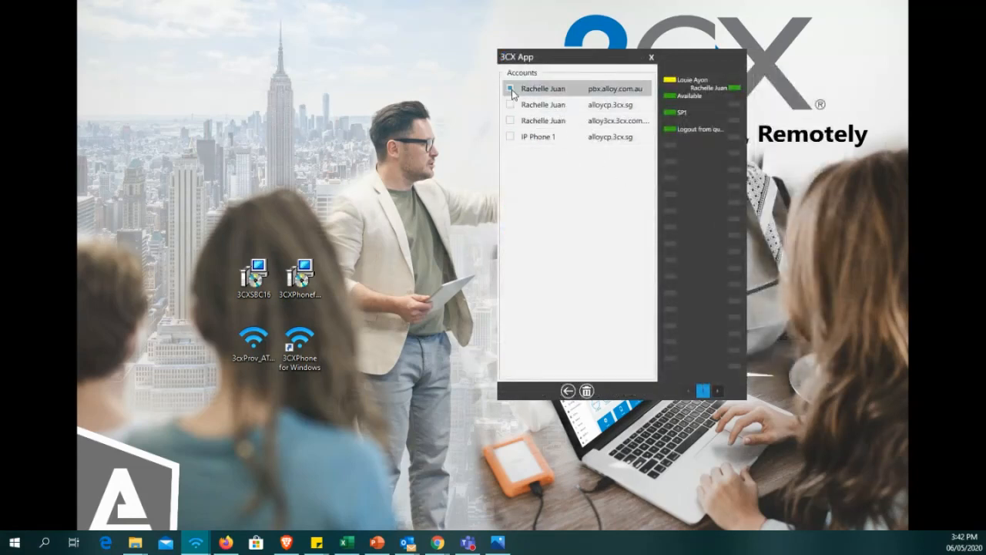
click(568, 391)
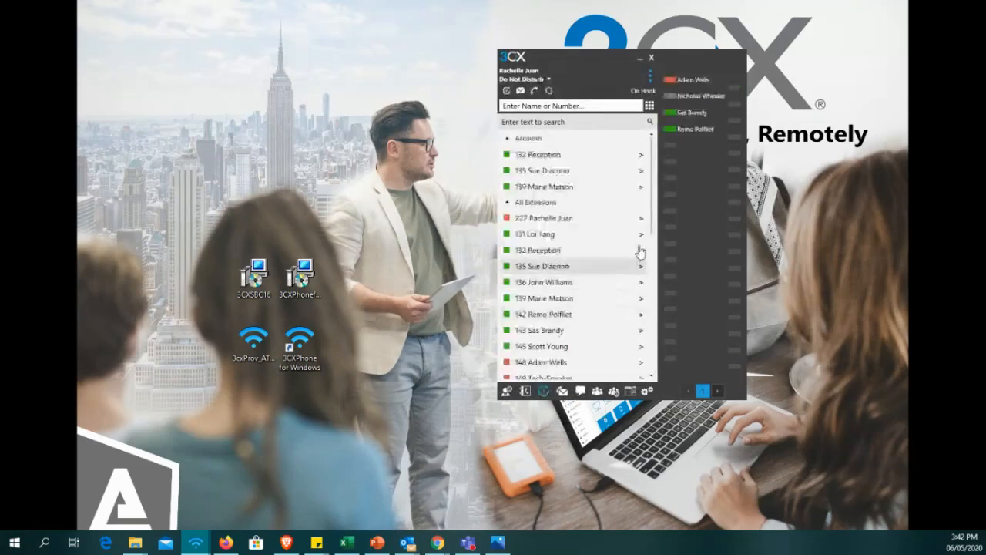
Collapse the Accounts, All Extensions and Sales groups so that only Tech-Group stays expanded.
click(508, 138)
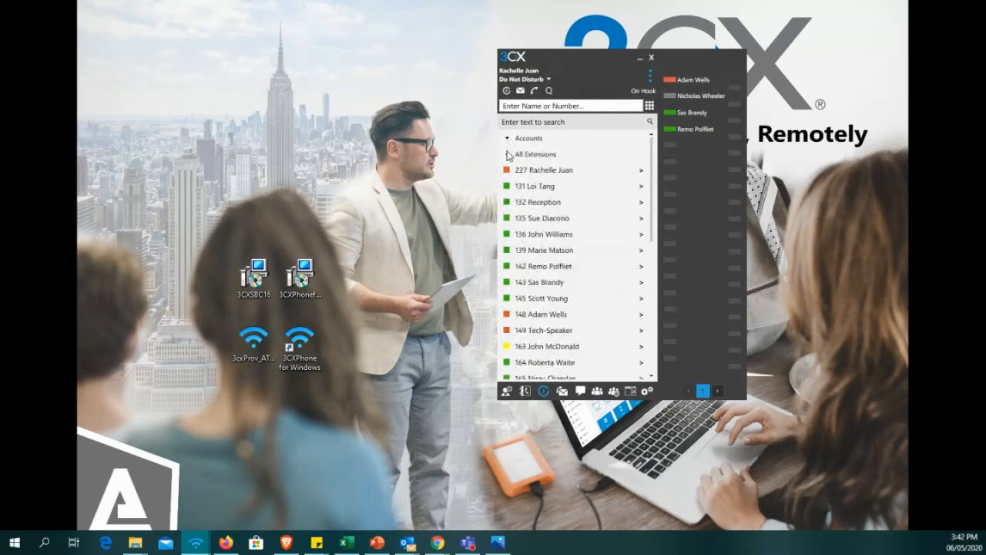
click(507, 154)
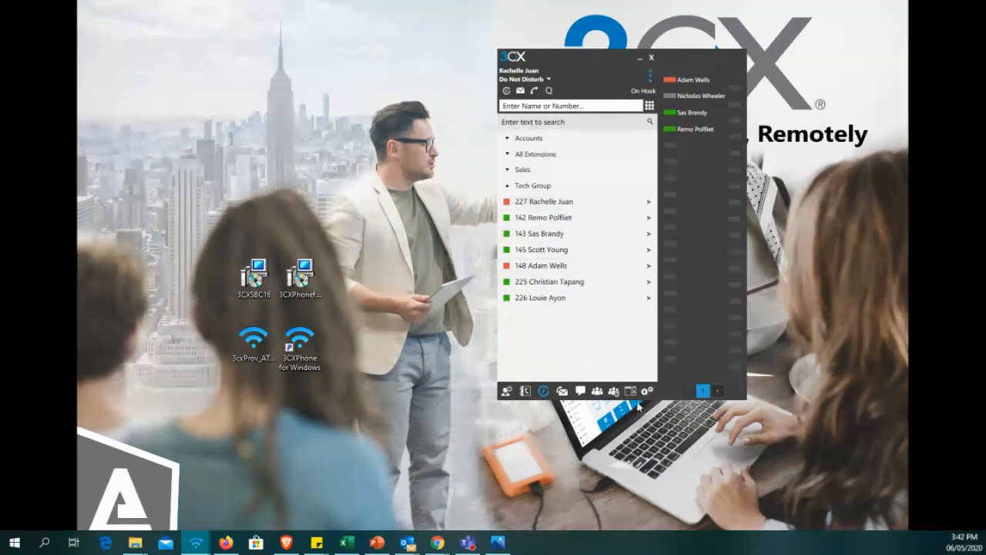
drag(691, 362, 711, 356)
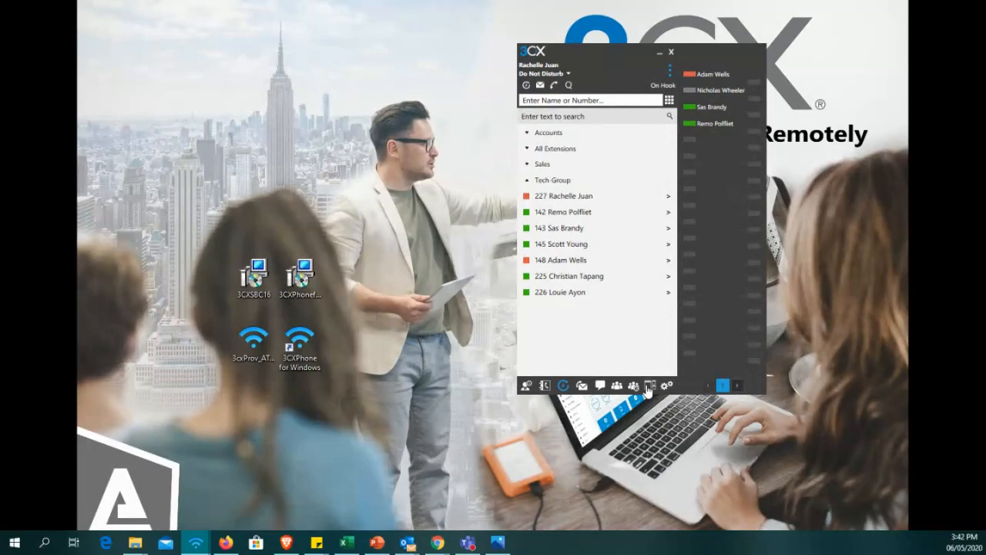
Open the 3CX switchboard window clear of the phone window and set its view to User.
drag(0, 120, 385, 93)
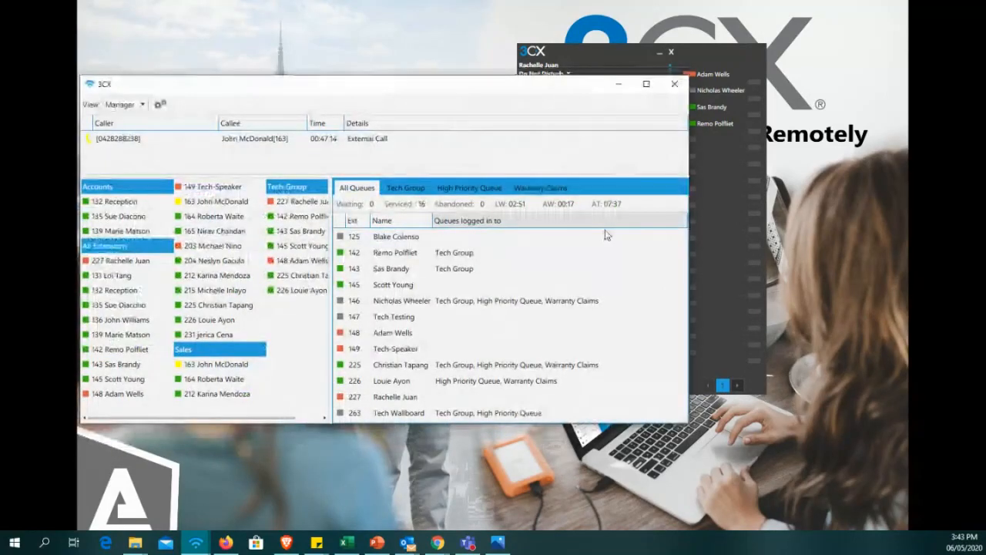
drag(713, 272, 840, 254)
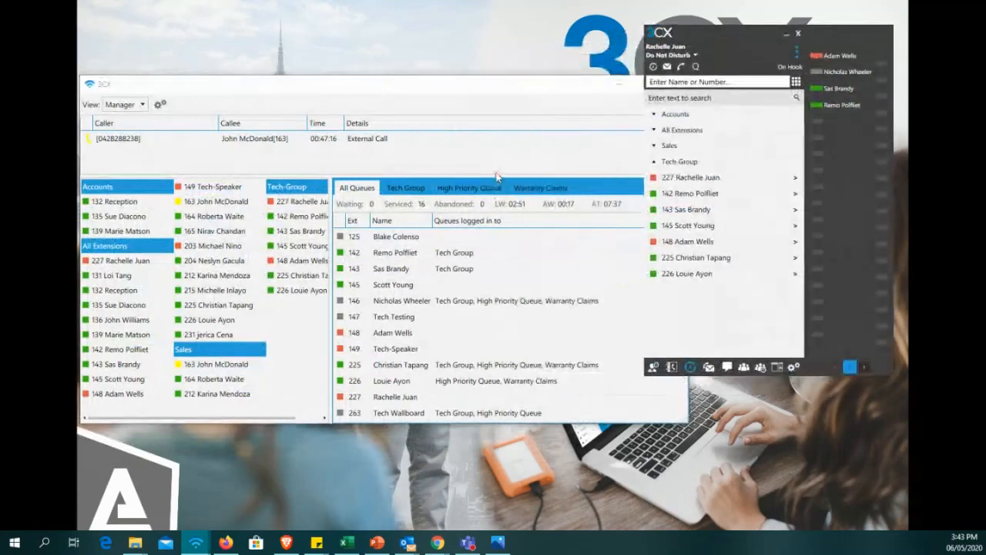
click(123, 104)
click(115, 120)
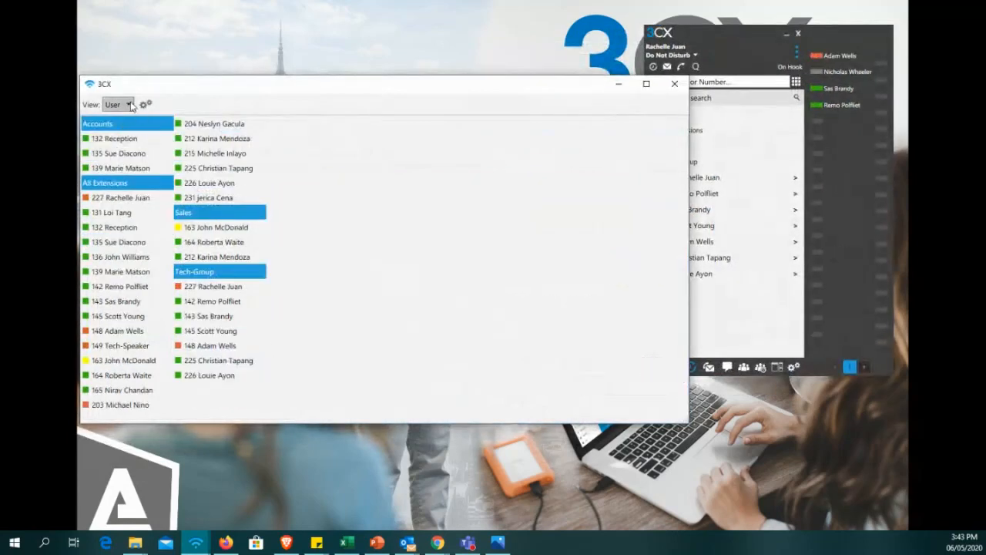
Switch the switchboard between the User and Receptionist views, ending on Receptionist.
click(123, 104)
click(114, 132)
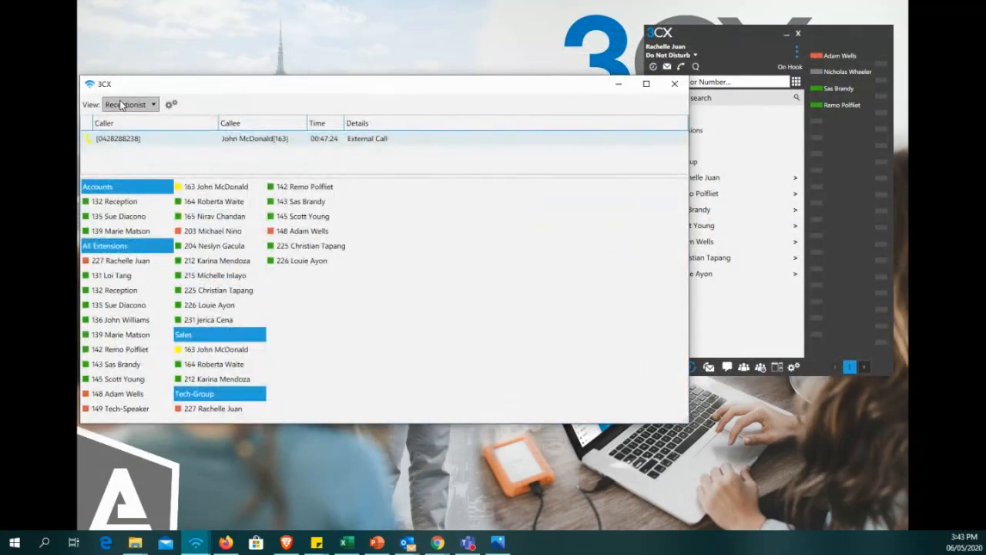
click(121, 105)
click(113, 119)
click(117, 105)
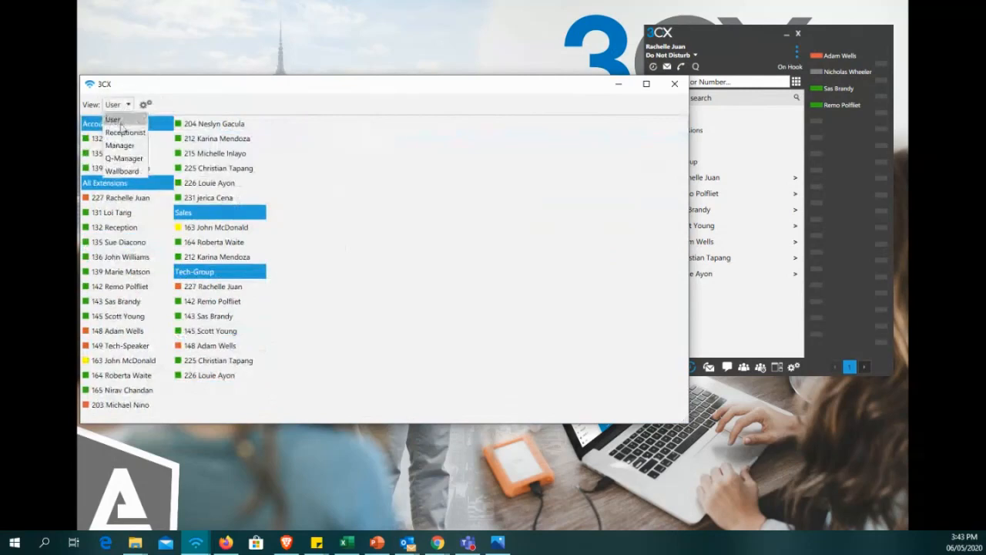
click(123, 133)
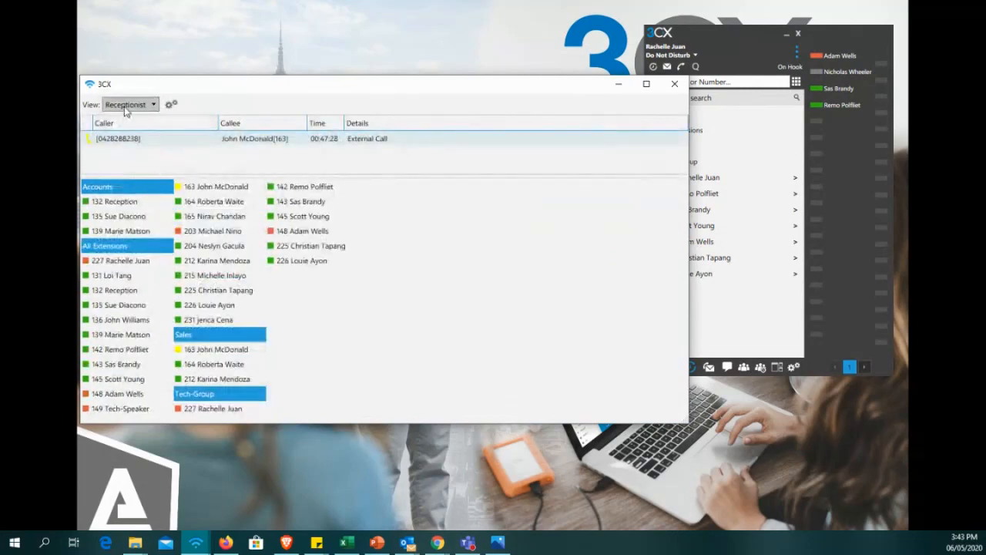
Exclude Accounts, Sales and All Extensions in the switchboard settings so that only Tech-Group status is shown.
click(127, 105)
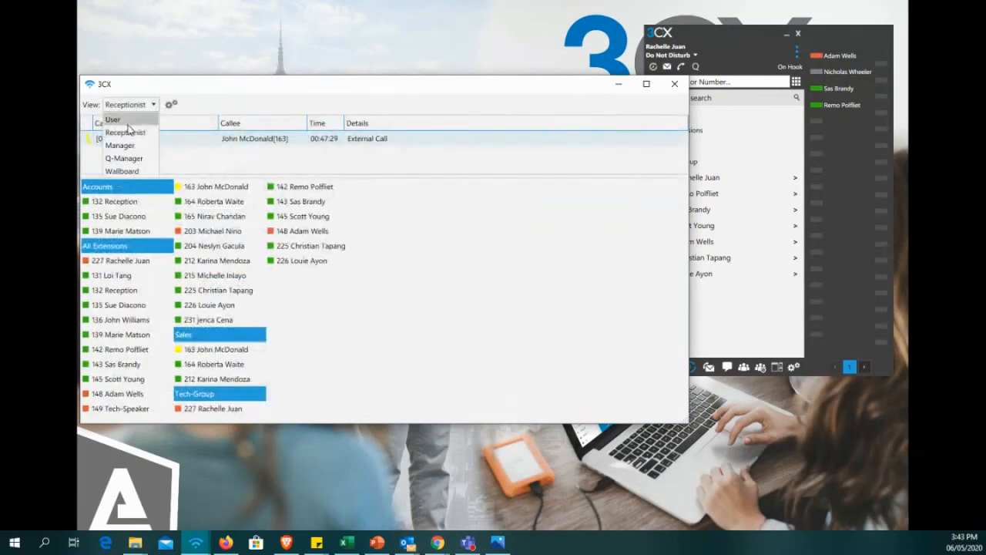
click(169, 105)
click(170, 105)
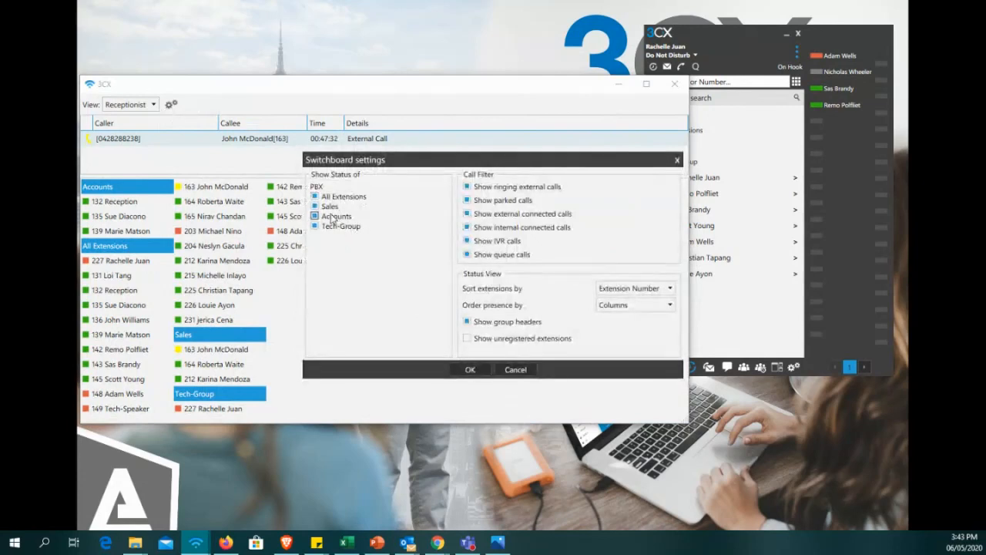
click(314, 216)
click(315, 206)
click(315, 197)
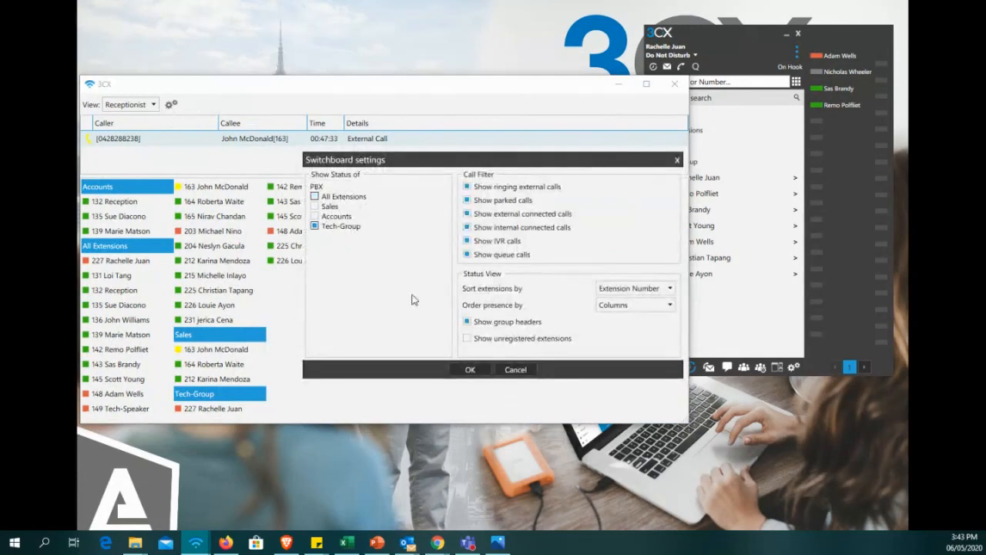
click(469, 370)
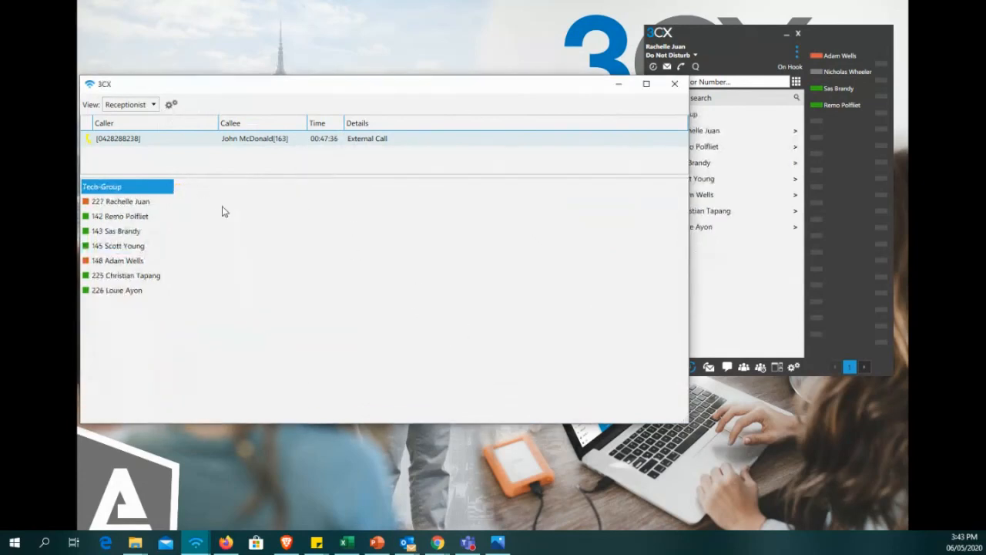
Change the switchboard to the Manager view and resize its window to clear the phone window and fit the whole agent list.
drag(684, 423, 614, 417)
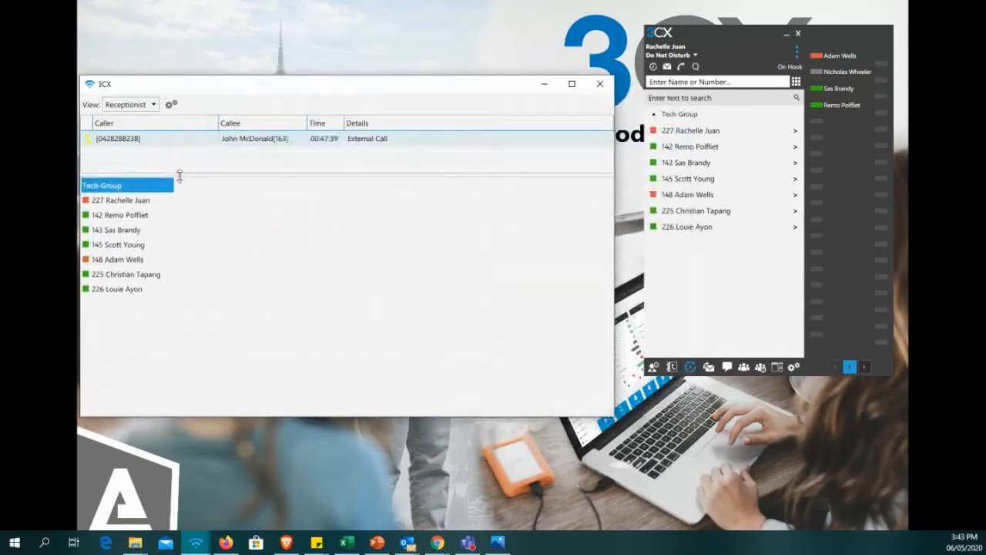
click(131, 105)
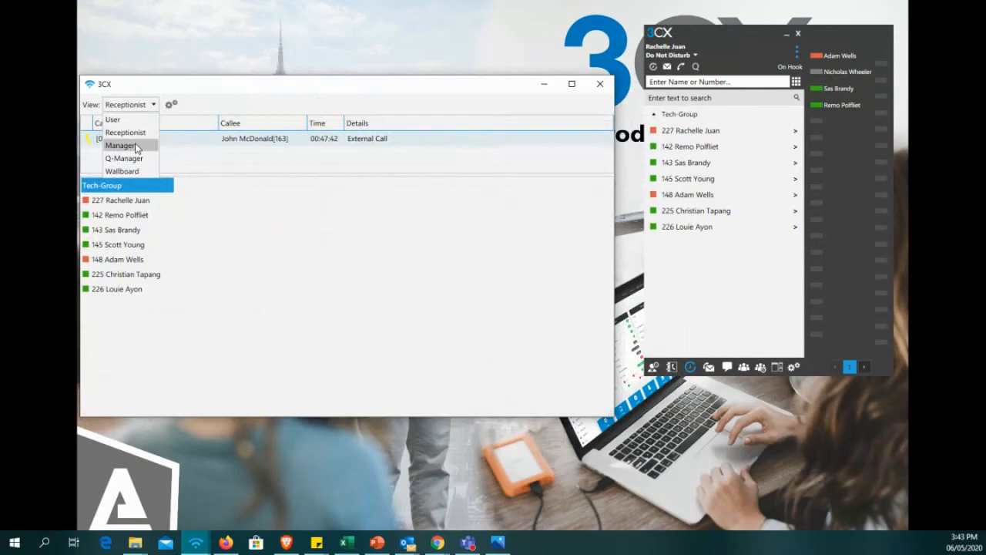
click(137, 146)
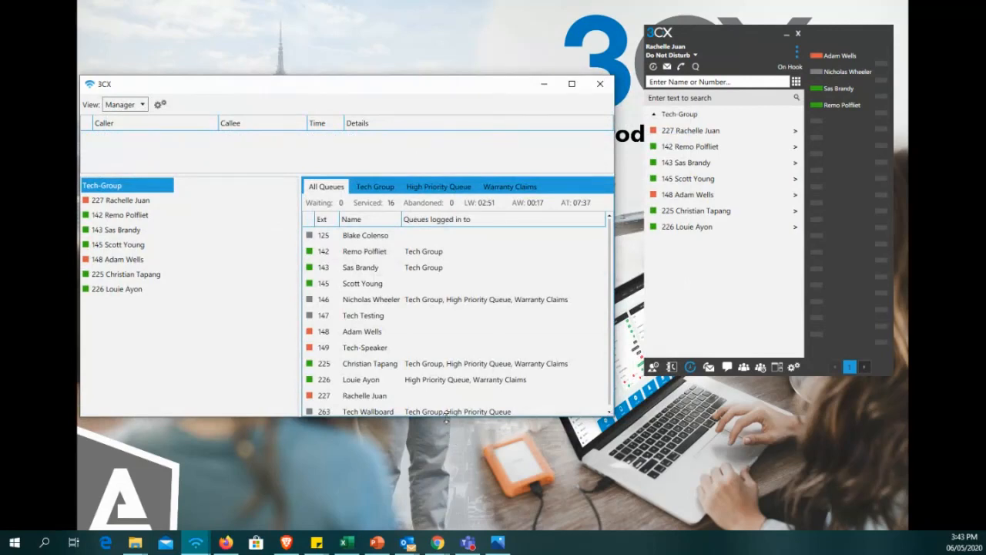
drag(446, 416, 449, 467)
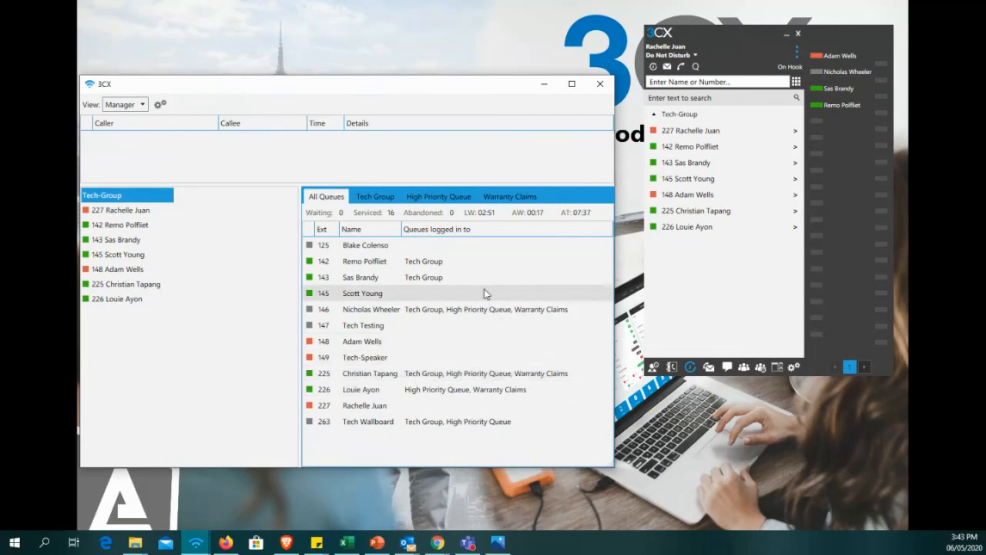
Show the Tech Group queue and widen the switchboard window and the Last Logged in/out column for full timestamps.
click(370, 202)
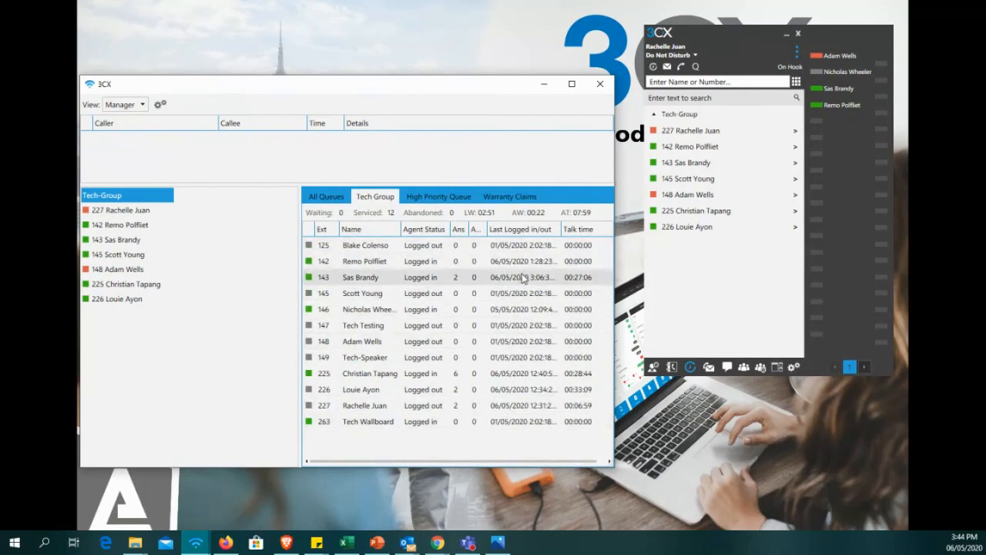
drag(615, 331, 855, 329)
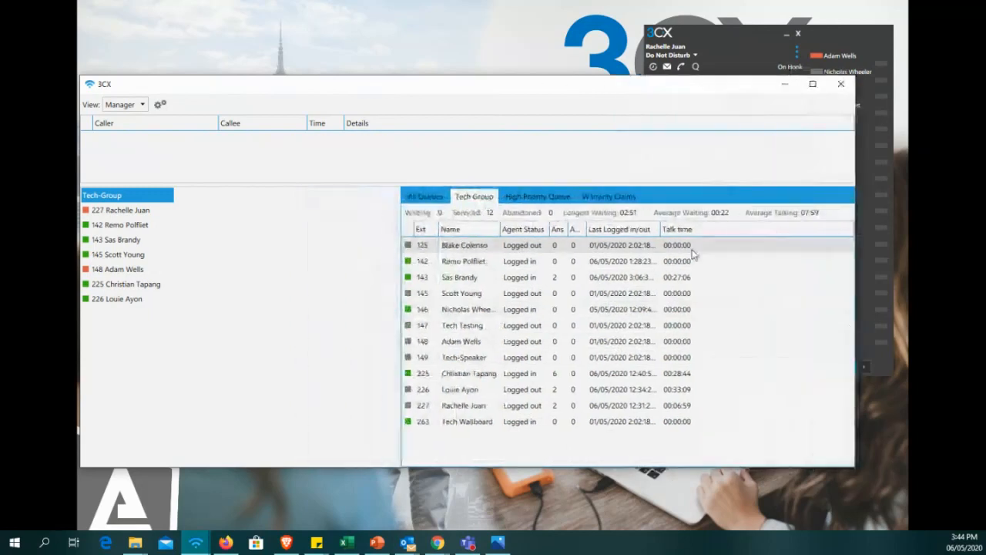
drag(661, 229, 686, 231)
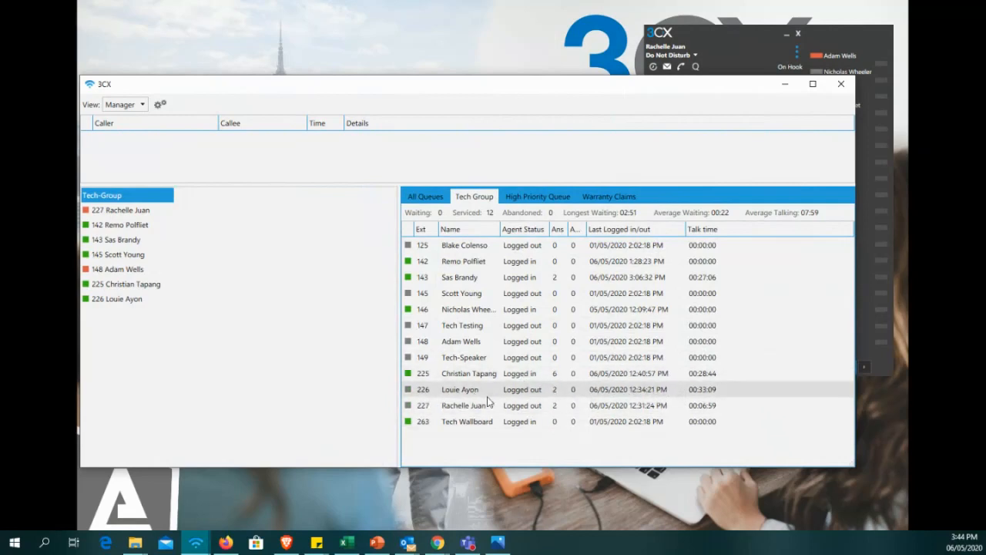
Log the agent at extension 226 in to the Tech Group queue and log the same agent out again.
right_click(463, 394)
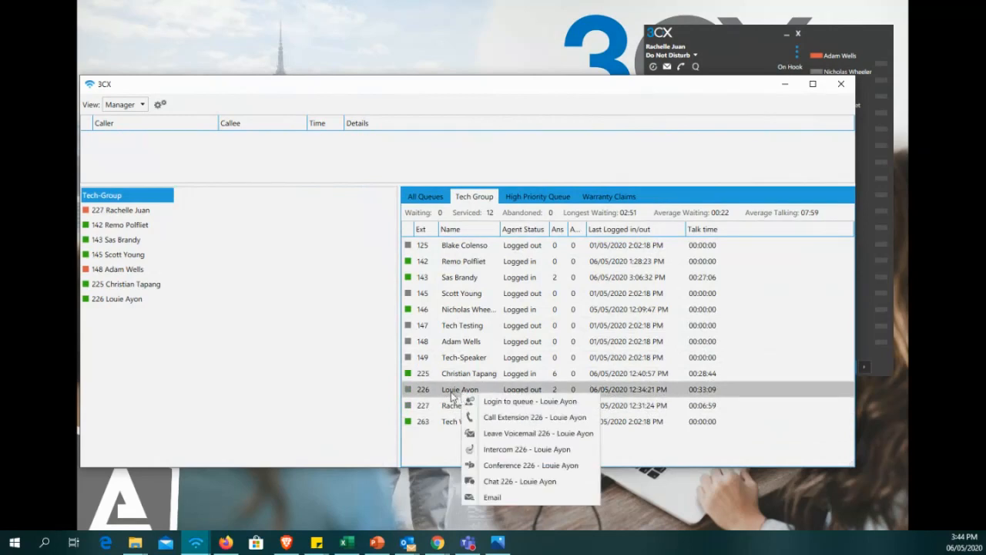
right_click(453, 396)
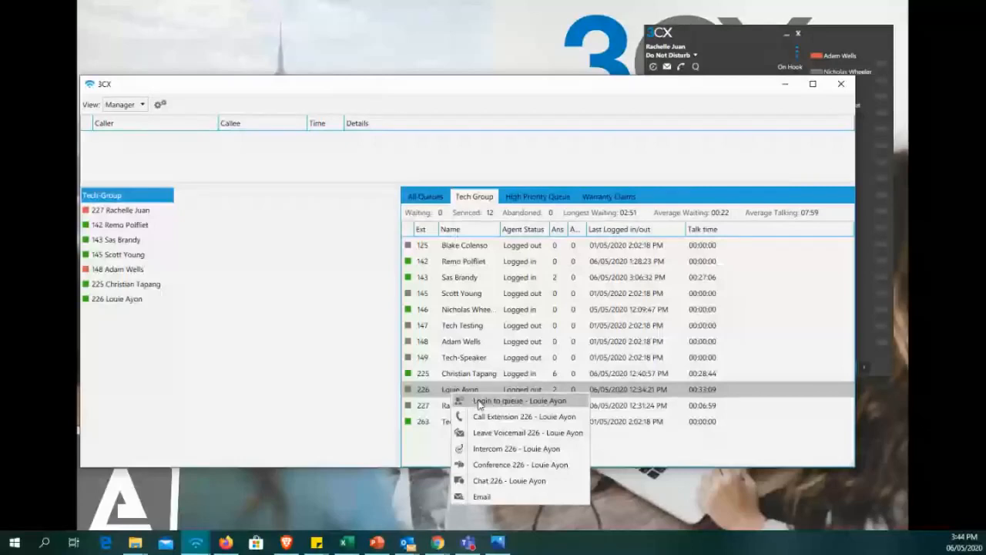
click(480, 402)
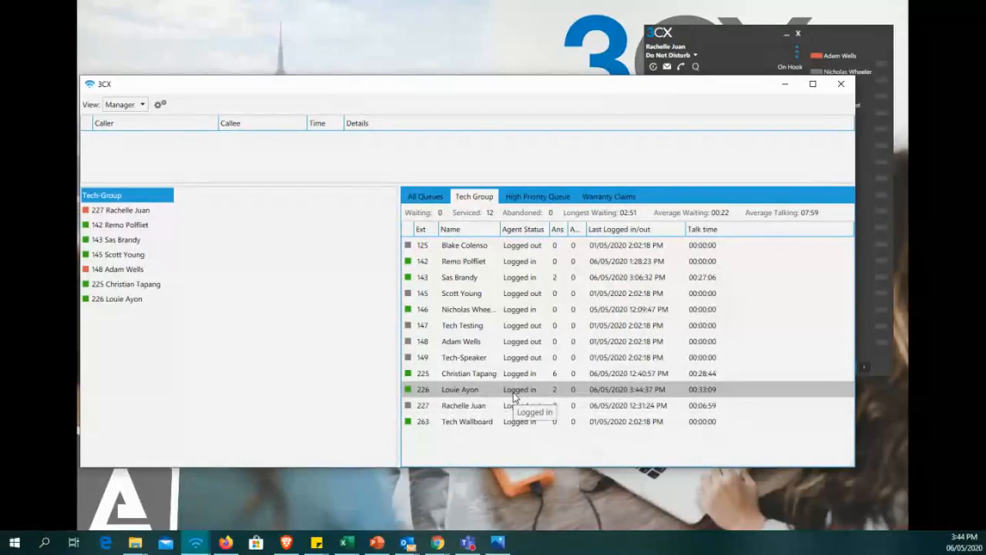
right_click(474, 393)
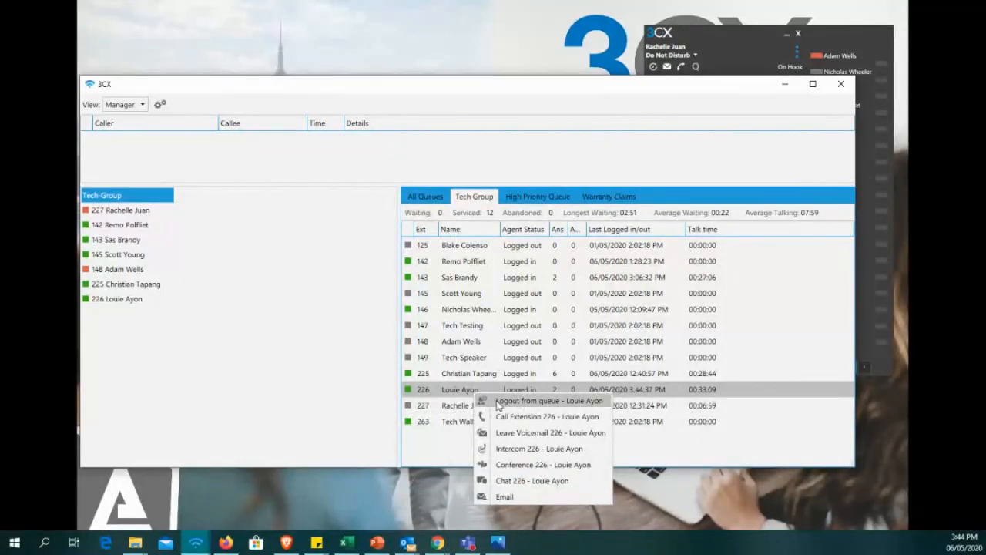
click(498, 401)
Send the chat message "Hello" to the agent at extension 226 and close the chat window.
right_click(487, 394)
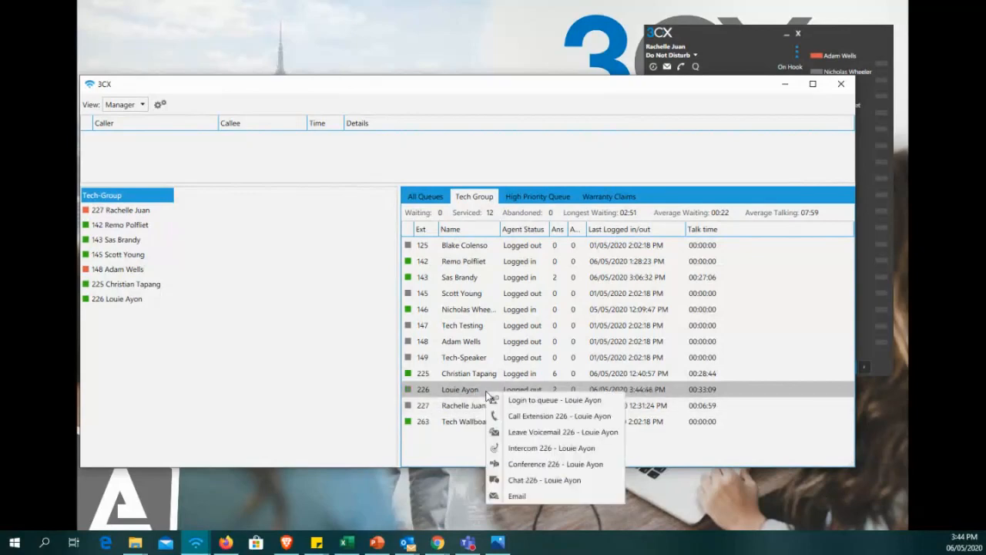
click(522, 481)
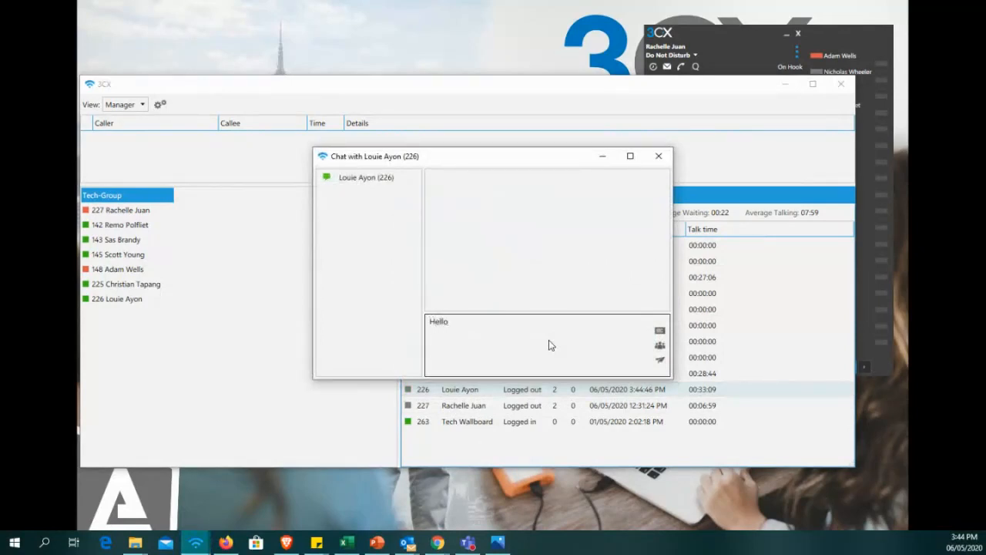
key(Return)
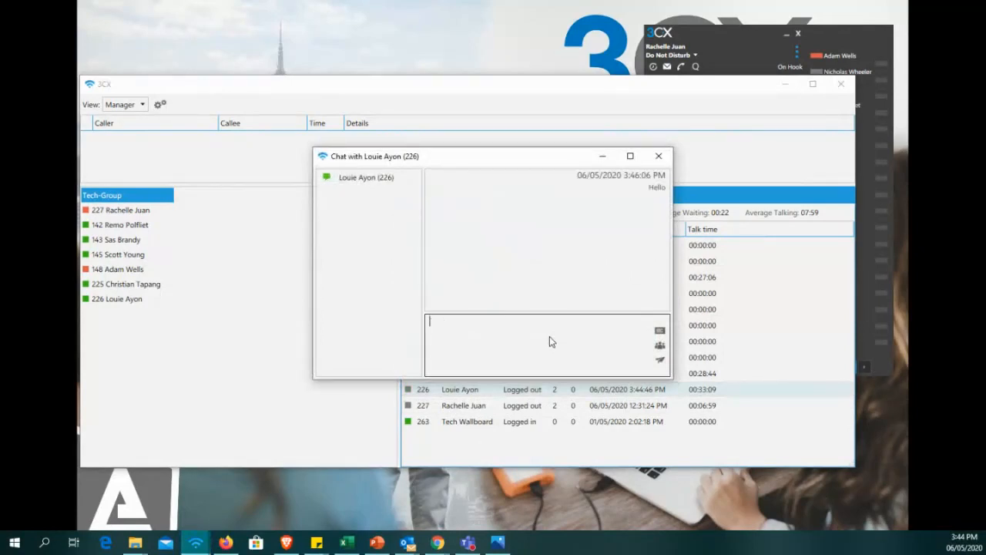
click(659, 157)
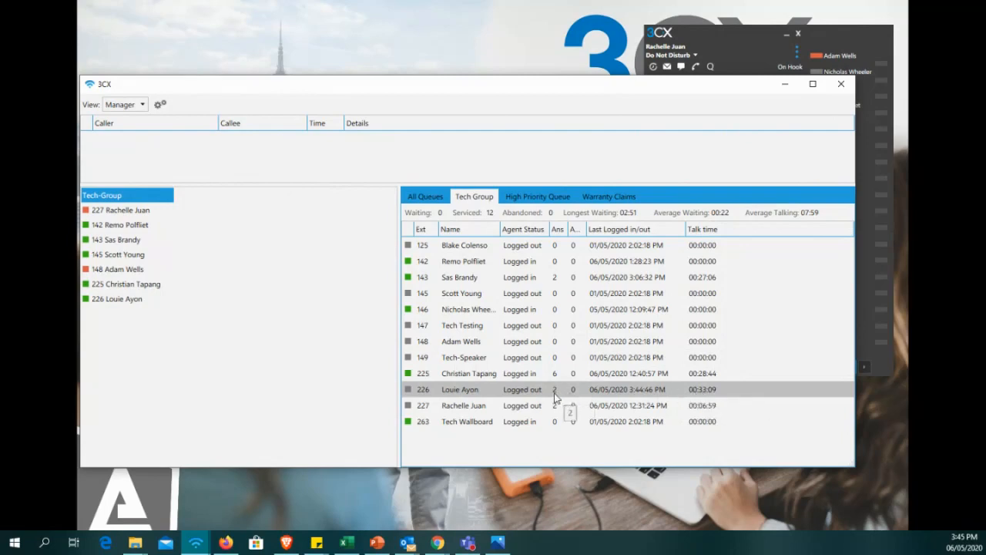
Return to the All Queues list and switch the switchboard to the Q-Manager view.
click(509, 197)
click(426, 197)
click(123, 104)
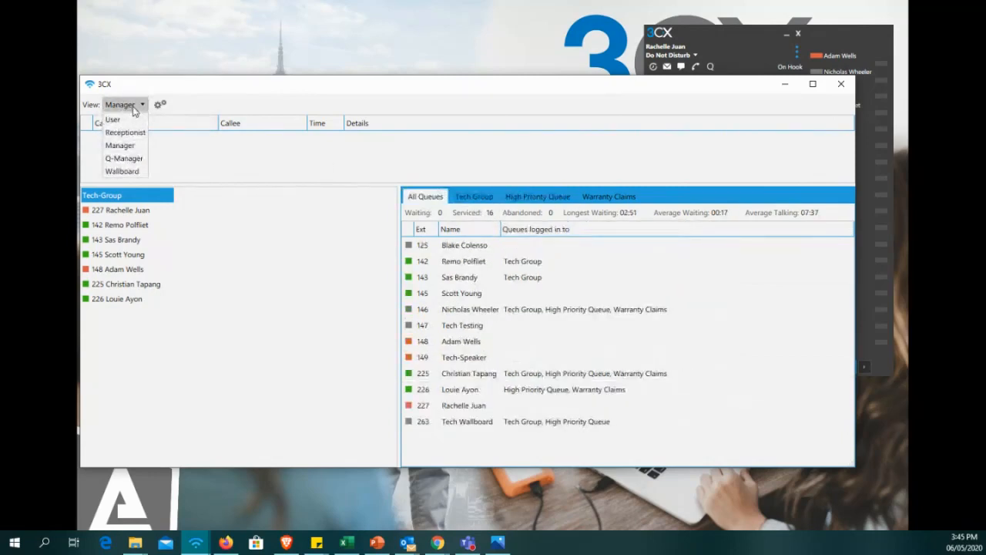
click(122, 158)
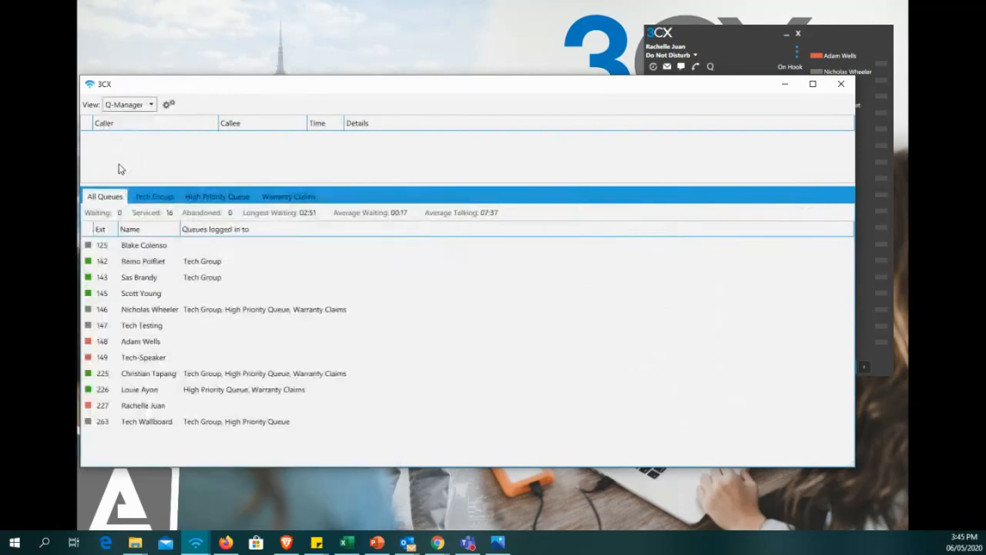
Compare the Manager and Q-Manager views, ending on Manager, and review the Switchboard settings without changing them.
click(131, 105)
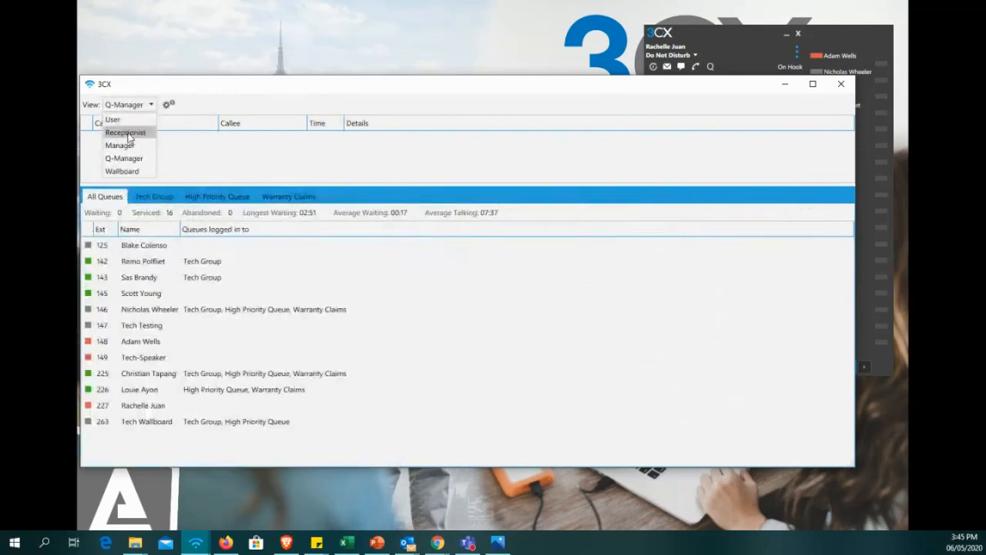
click(122, 145)
click(137, 105)
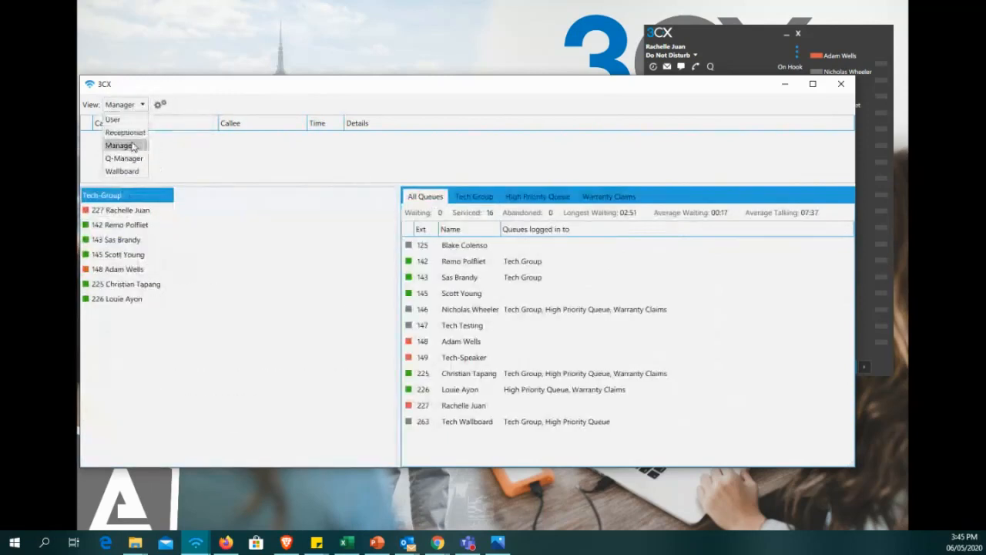
click(123, 158)
click(128, 105)
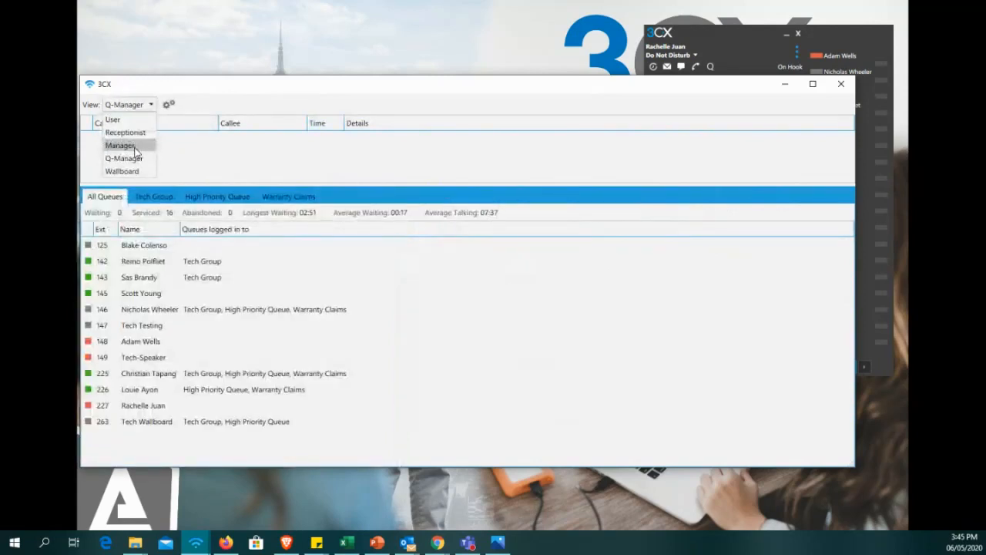
click(135, 146)
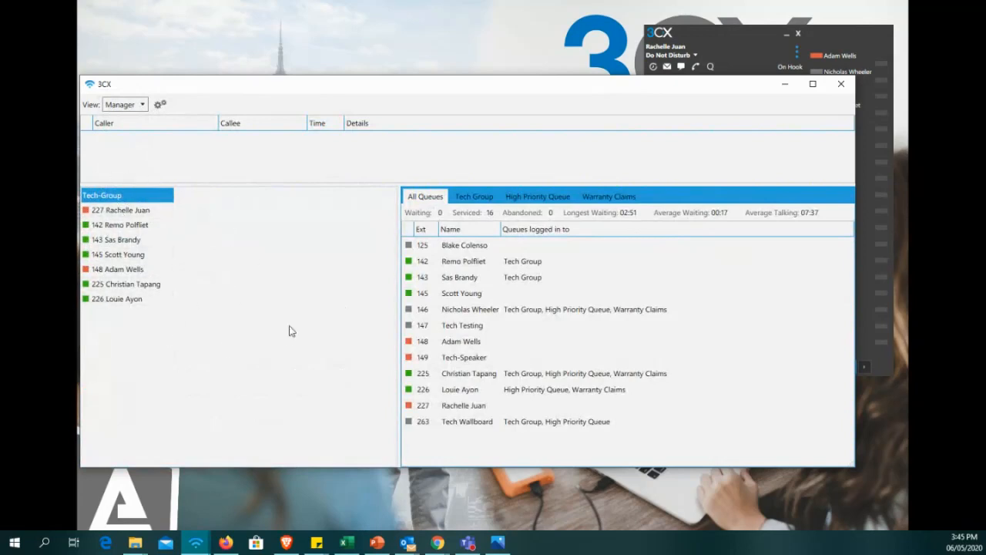
click(159, 105)
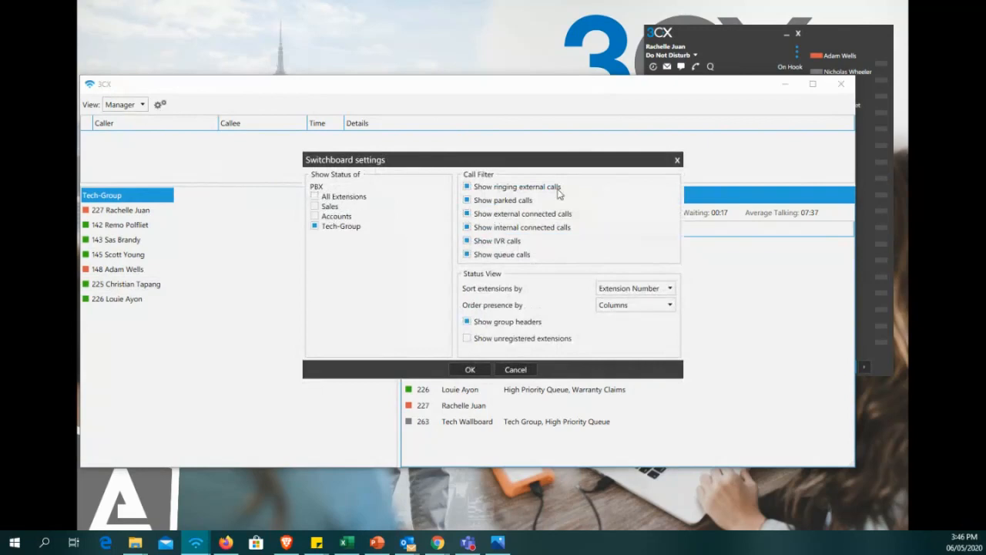
click(678, 159)
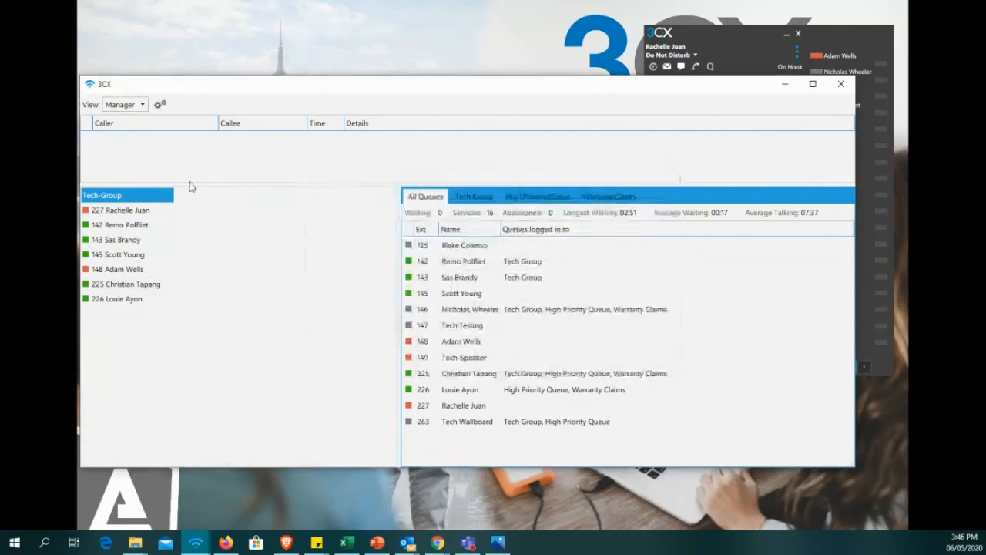
Display the Wallboard view with the queue statistics and close the switchboard window.
click(125, 105)
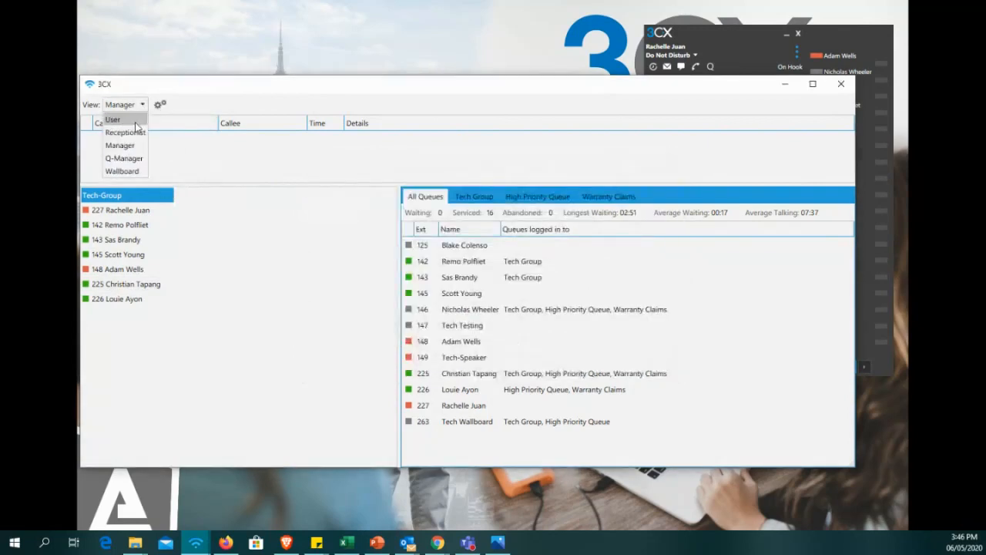
click(118, 176)
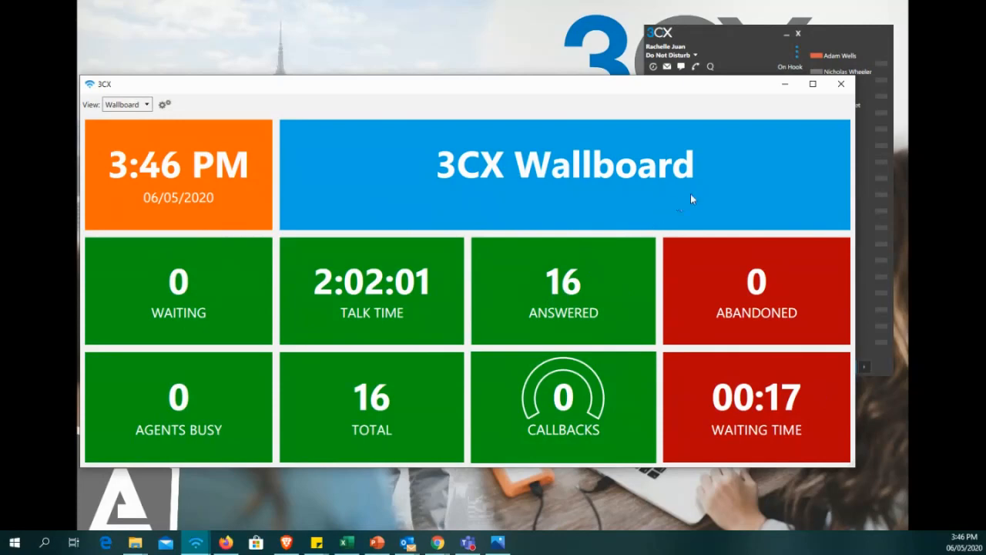
click(842, 85)
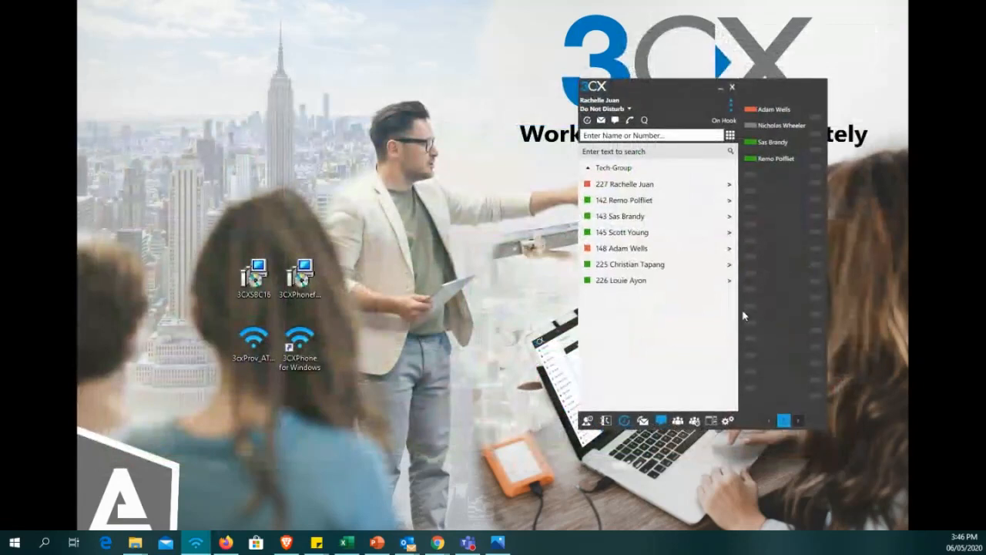
Open the voicemail list in the softphone and bring up the Set Voicemail Greetings page.
click(602, 123)
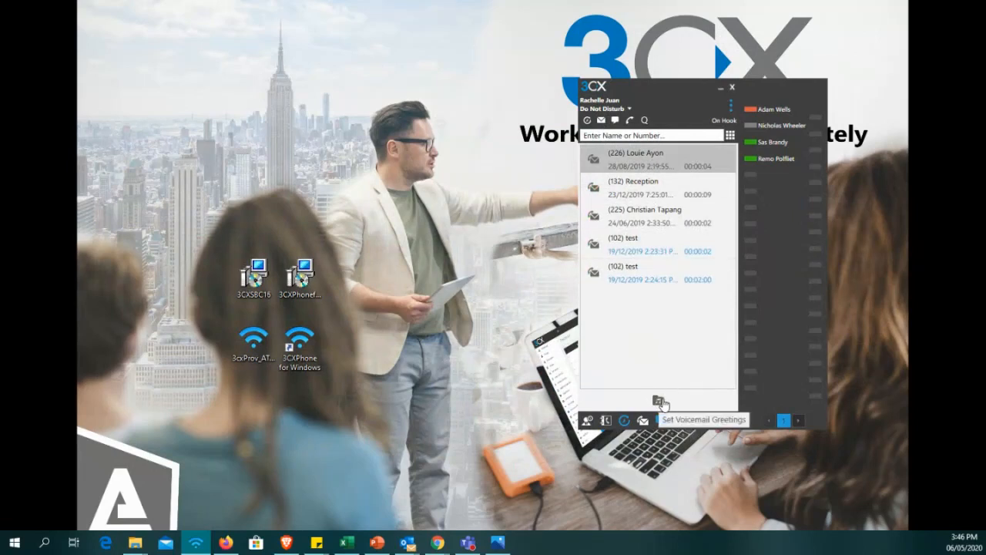
click(661, 401)
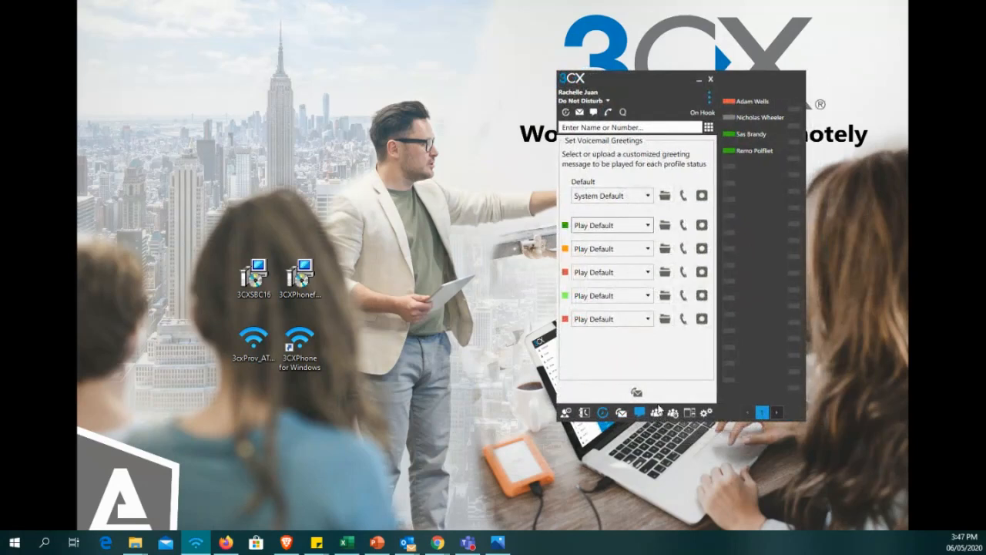
Launch a Quick Meeting in the browser, view its join page, and close the browser window without joining.
click(657, 414)
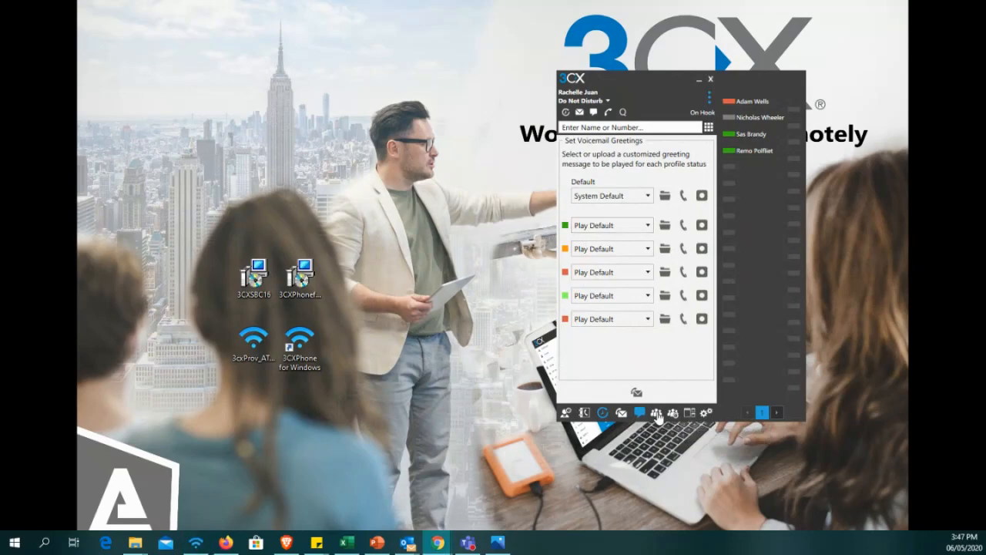
drag(0, 38, 185, 2)
drag(368, 15, 356, 22)
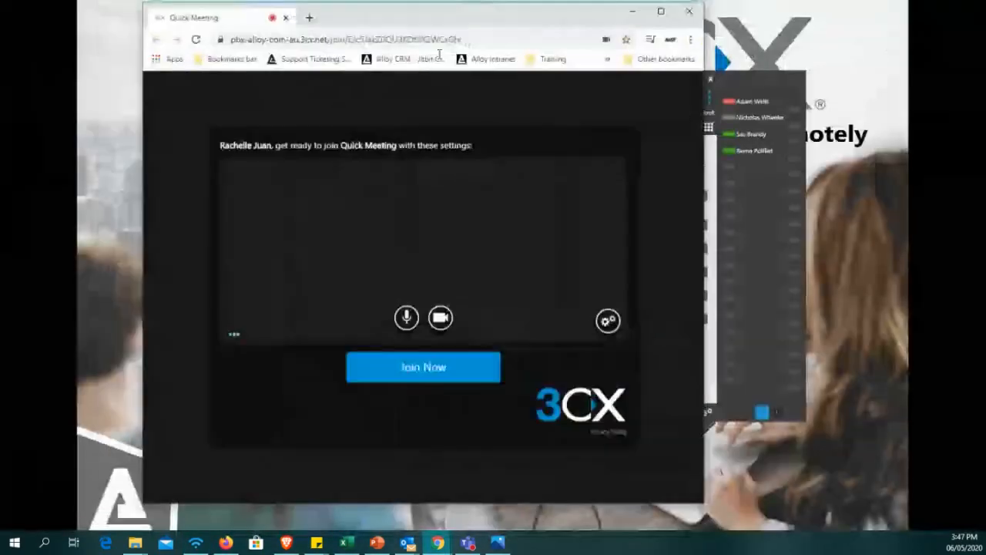
click(690, 16)
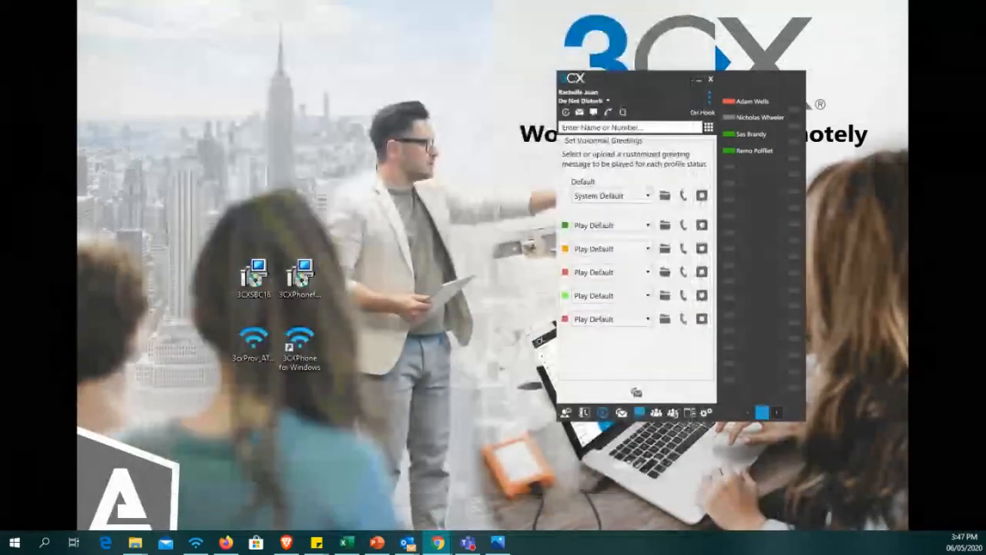
Show the softphone's scheduled conference list, and view the 3CX Wallboard before closing it.
click(673, 414)
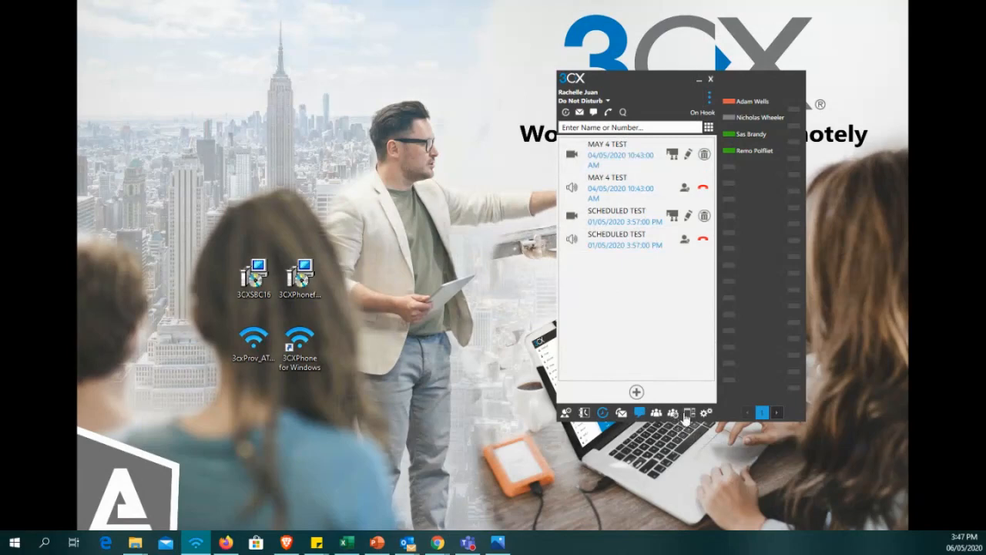
click(688, 413)
click(849, 89)
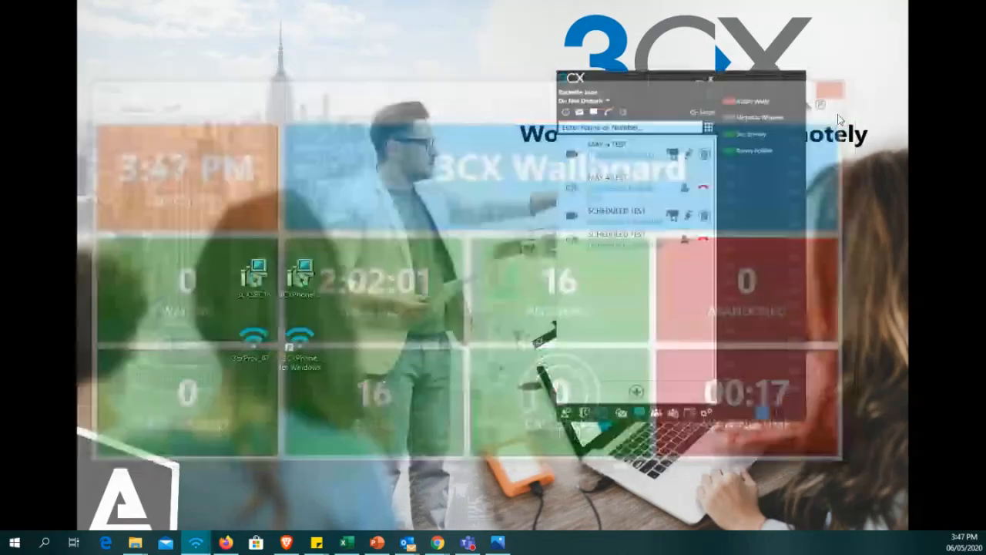
Bring up the Do Not Disturb call forwarding settings and review the destination choices for internal calls.
click(717, 409)
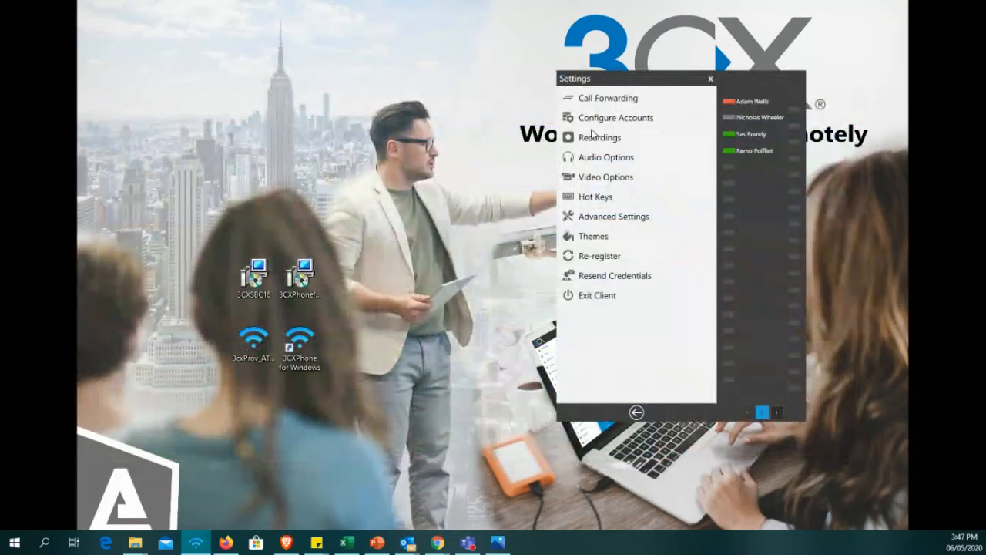
click(608, 102)
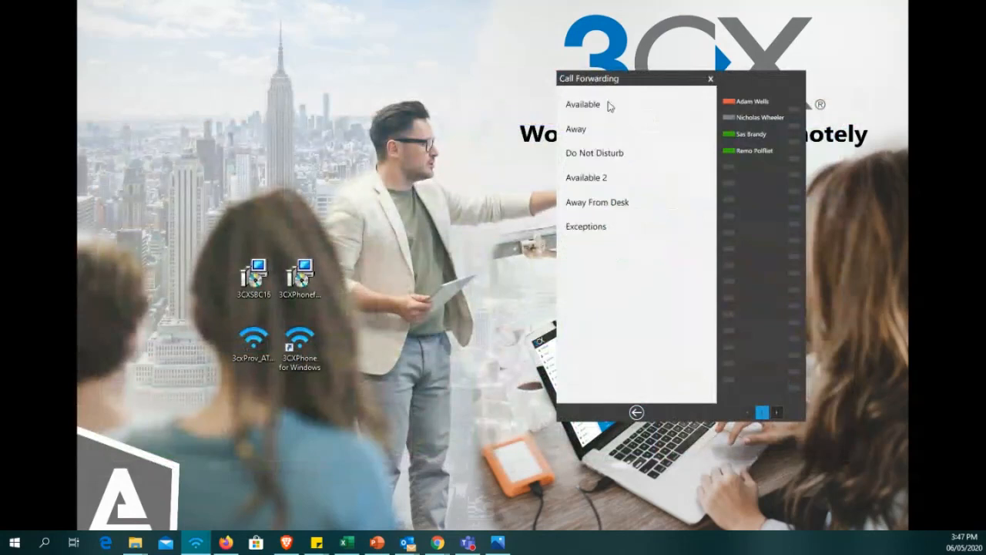
click(591, 160)
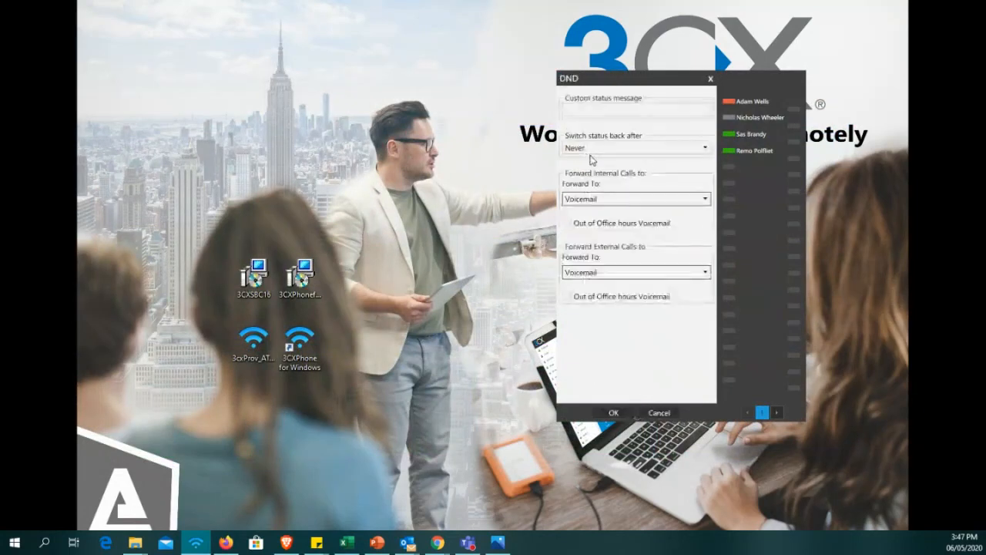
click(613, 199)
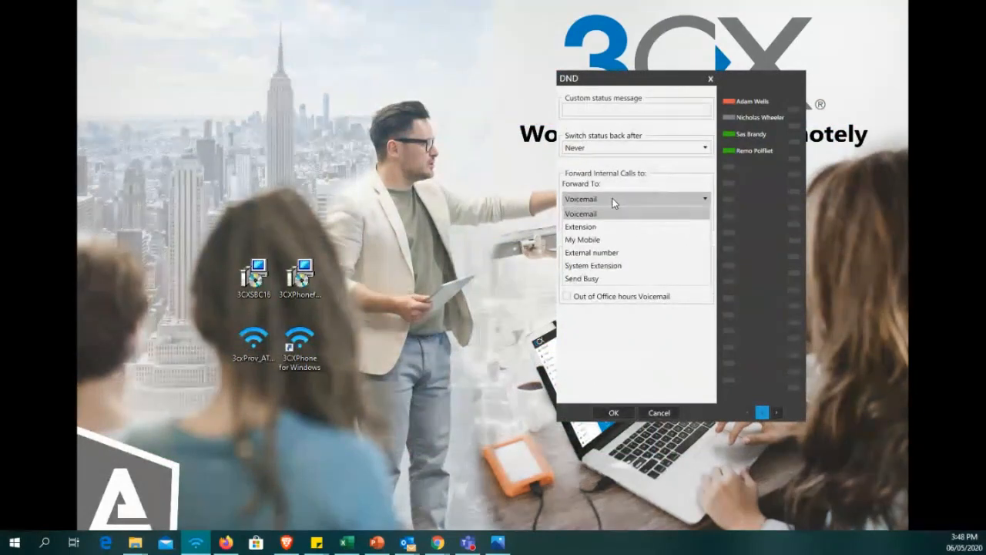
click(613, 198)
click(613, 198)
Try Extension as the Do Not Disturb forwarding target for internal calls and browse the selectable extensions.
click(605, 227)
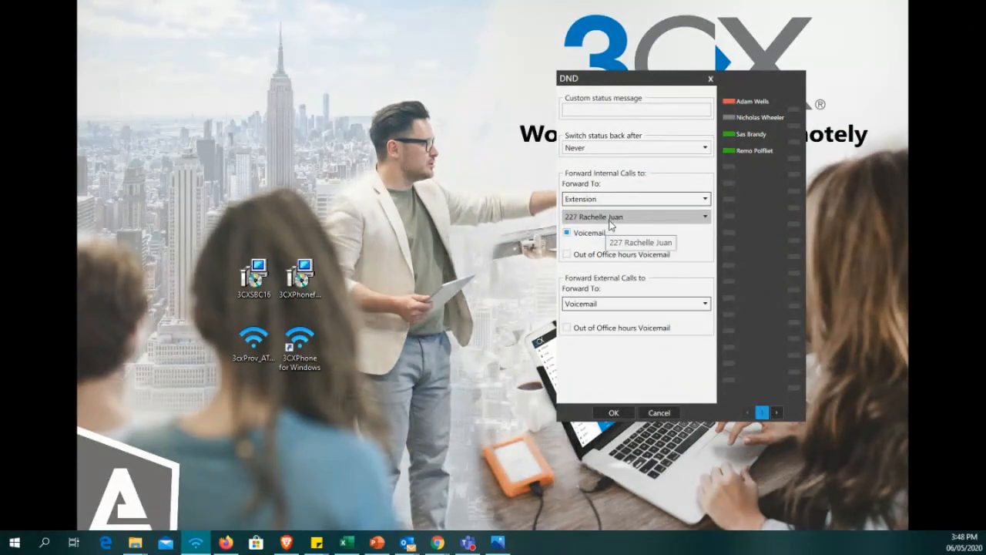
click(611, 220)
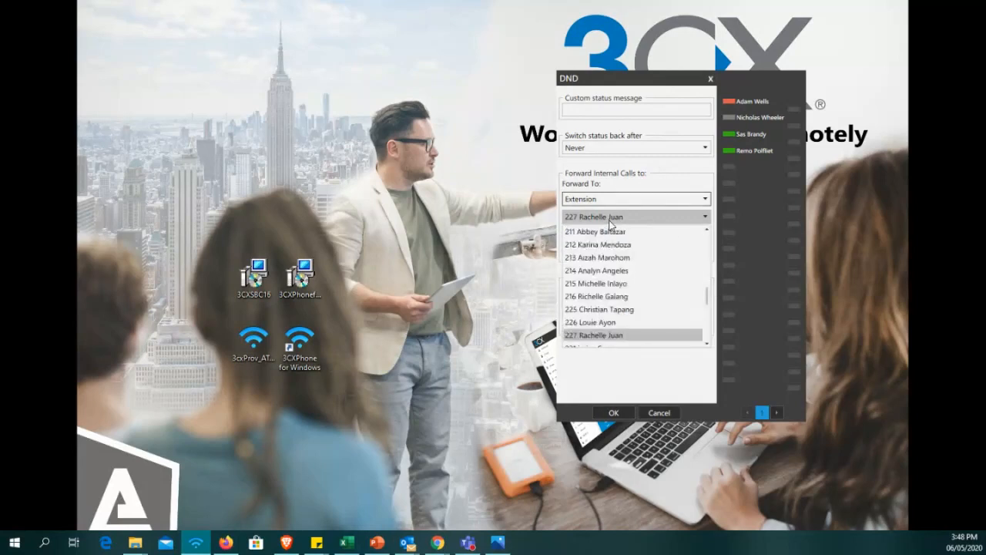
click(611, 220)
click(612, 219)
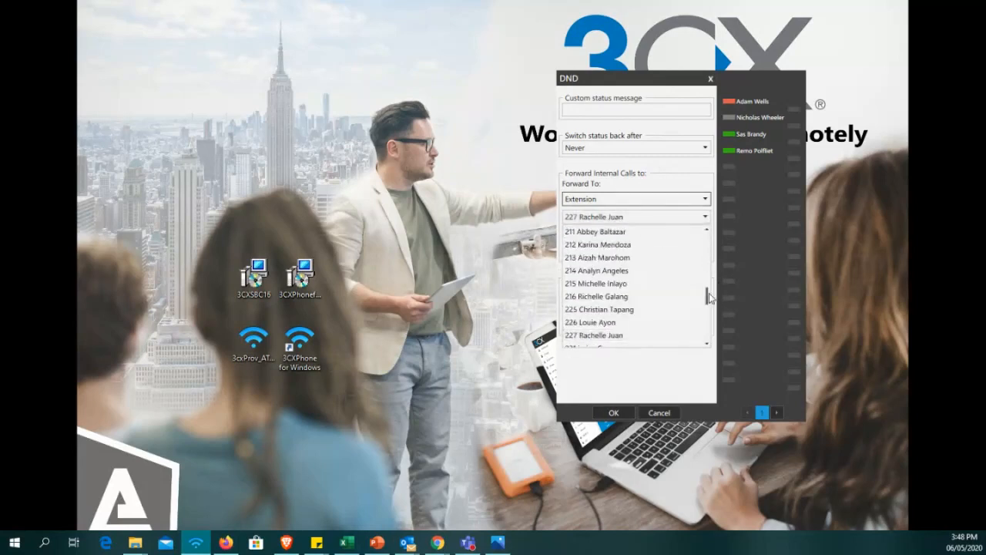
scroll(708, 311, down, 3)
mouse_move(707, 309)
mouse_down()
mouse_move(708, 340)
mouse_move(708, 319)
mouse_up()
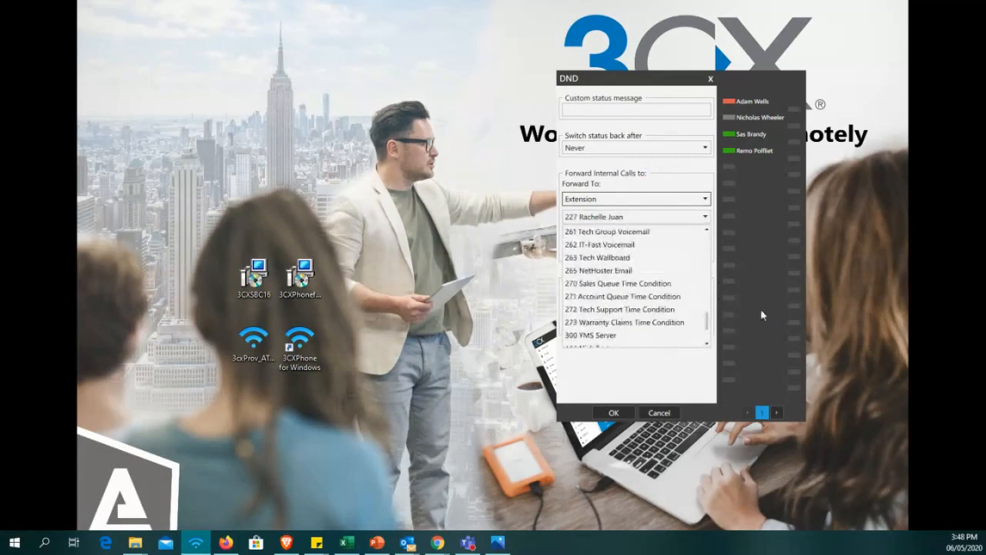
click(770, 299)
Try My Mobile and External number as the internal call forwarding target, clearing the prefilled number.
click(608, 199)
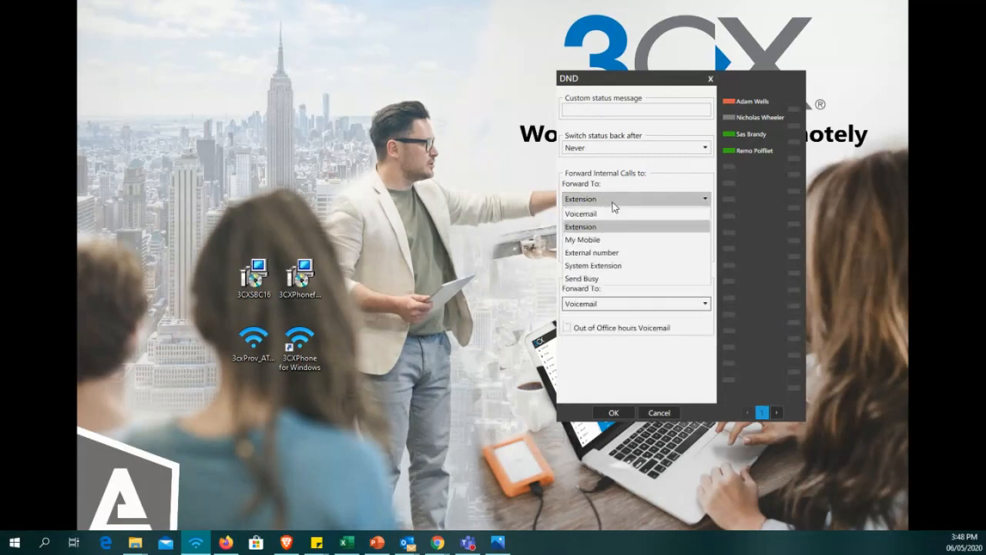
click(615, 241)
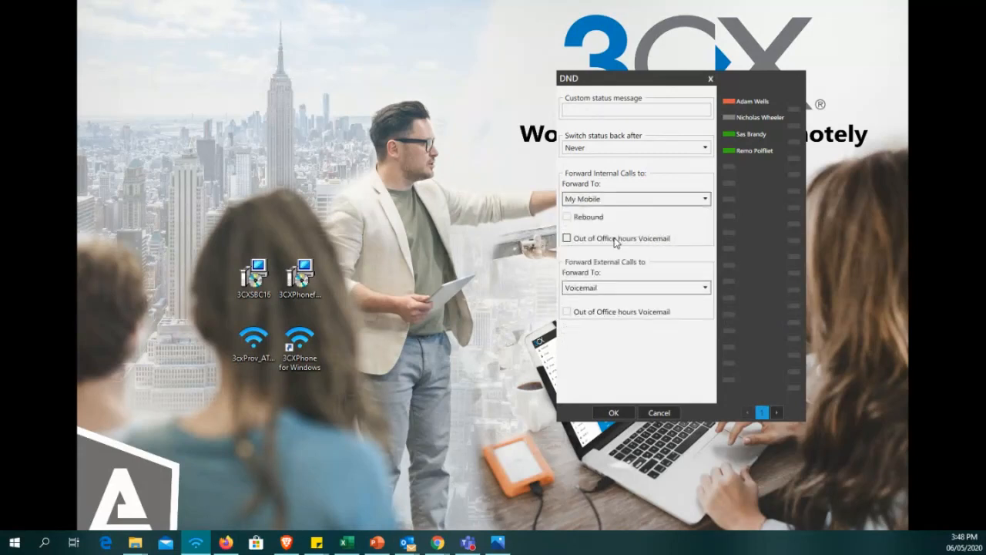
click(632, 199)
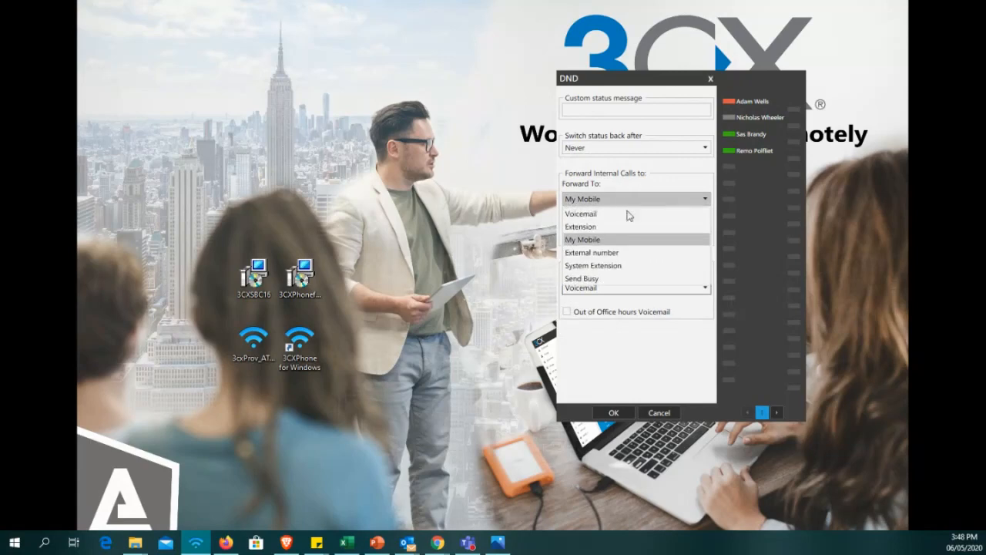
click(629, 253)
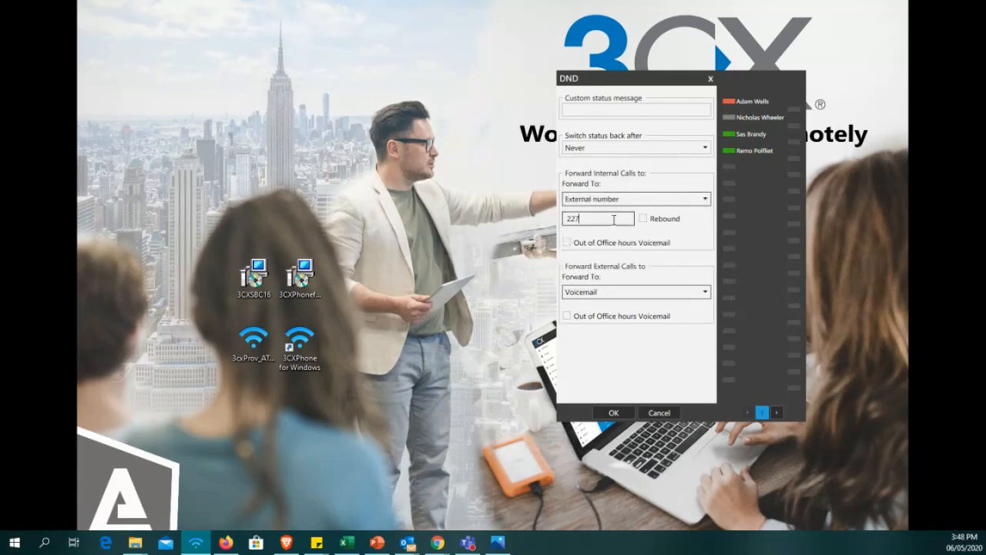
key(BackSpace)
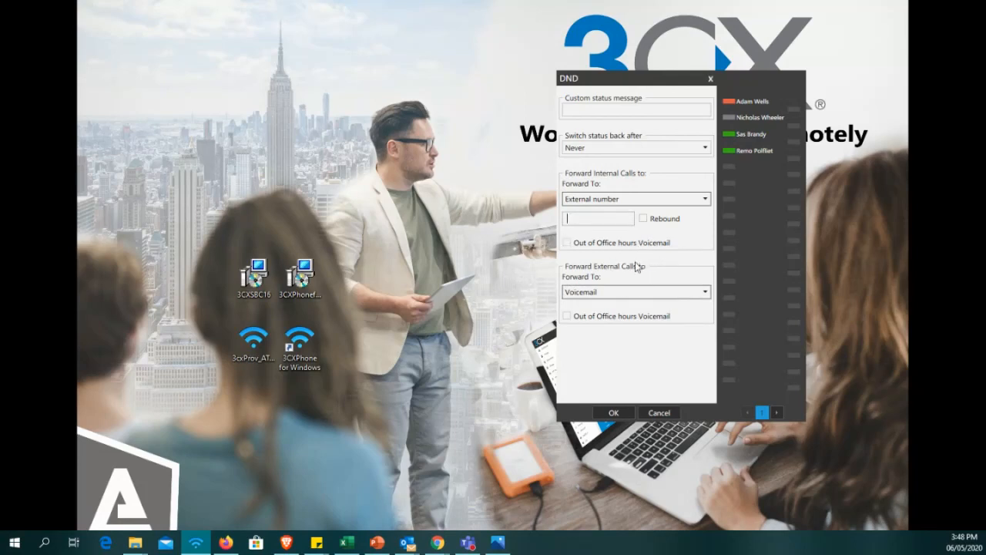
Try Send Busy as the Do Not Disturb forwarding option for internal calls.
click(675, 206)
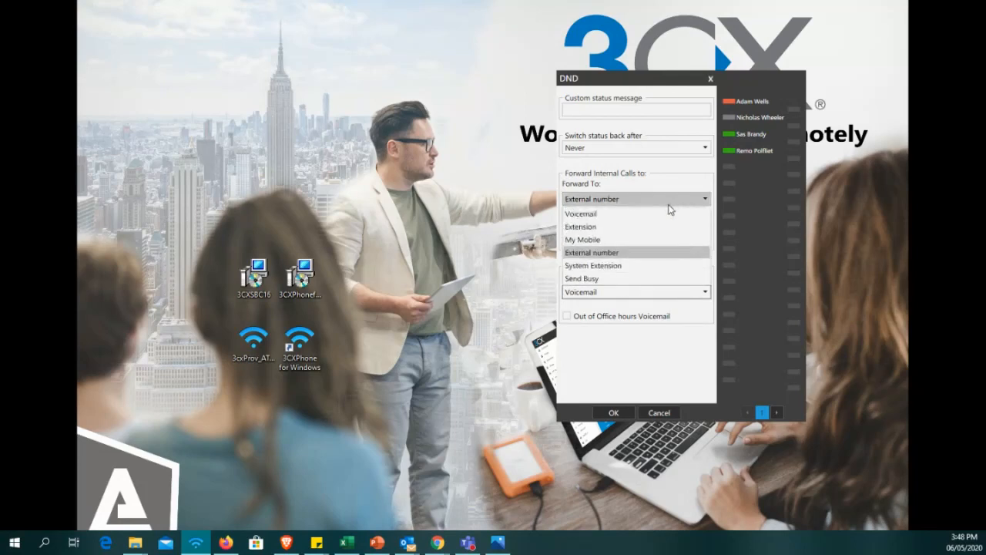
click(634, 280)
click(635, 202)
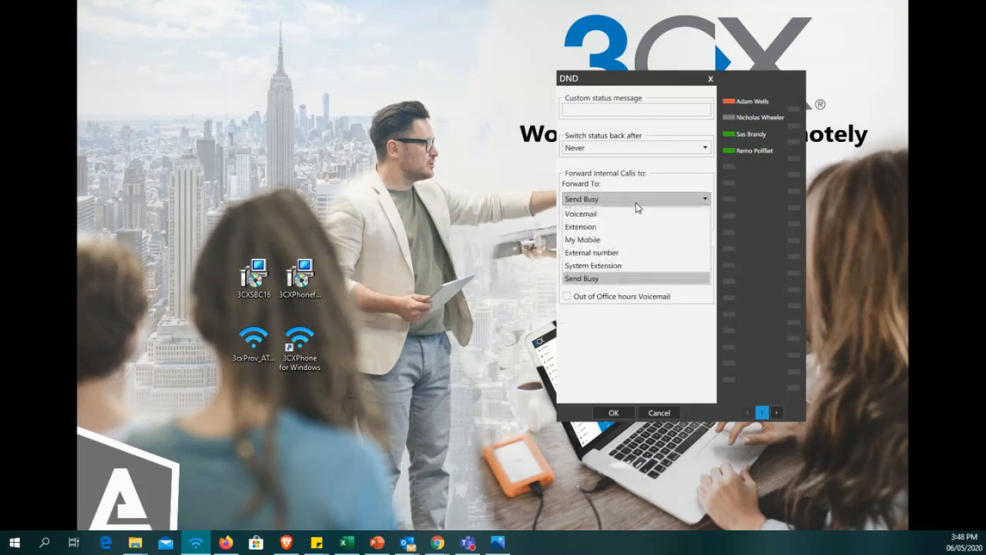
click(621, 278)
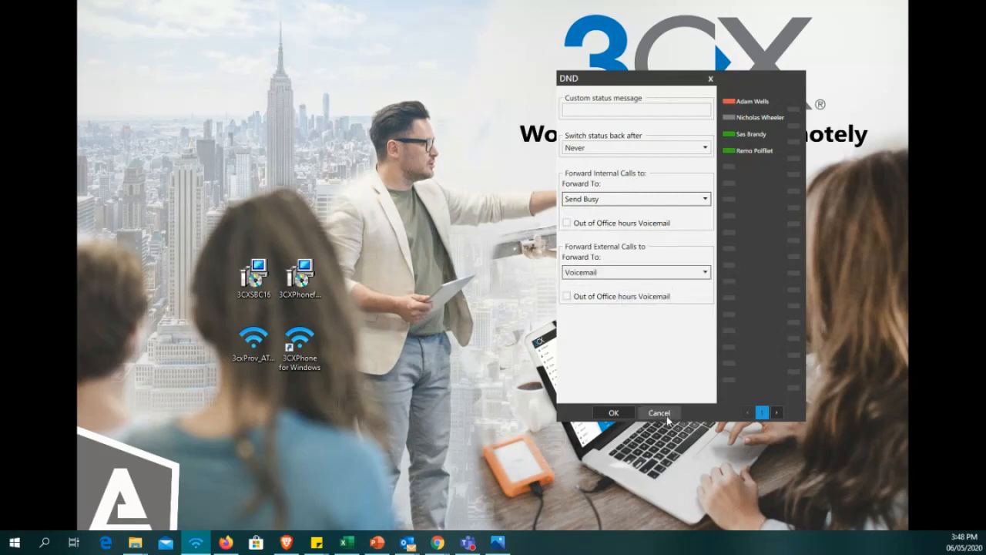
Check the forwarding choices for external calls and discard the Do Not Disturb forwarding changes.
click(647, 279)
click(647, 277)
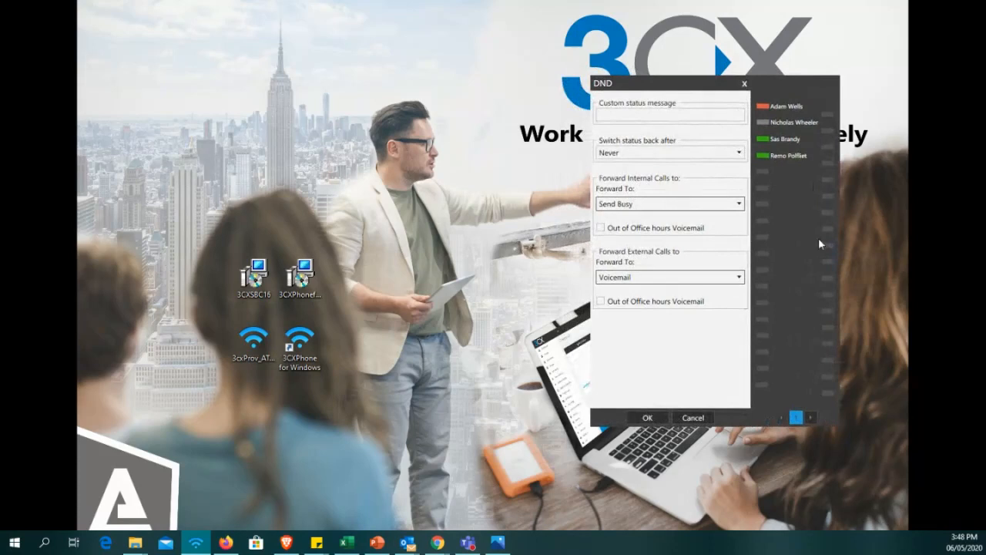
click(668, 276)
click(668, 277)
click(690, 418)
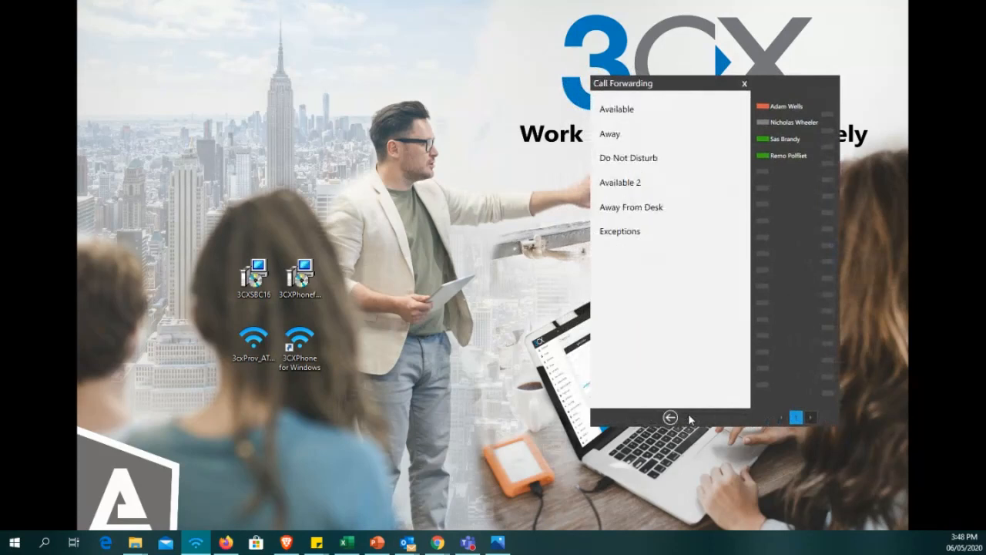
Leave Call Forwarding, view the accounts under Configure Accounts, and return to the Settings list.
click(670, 417)
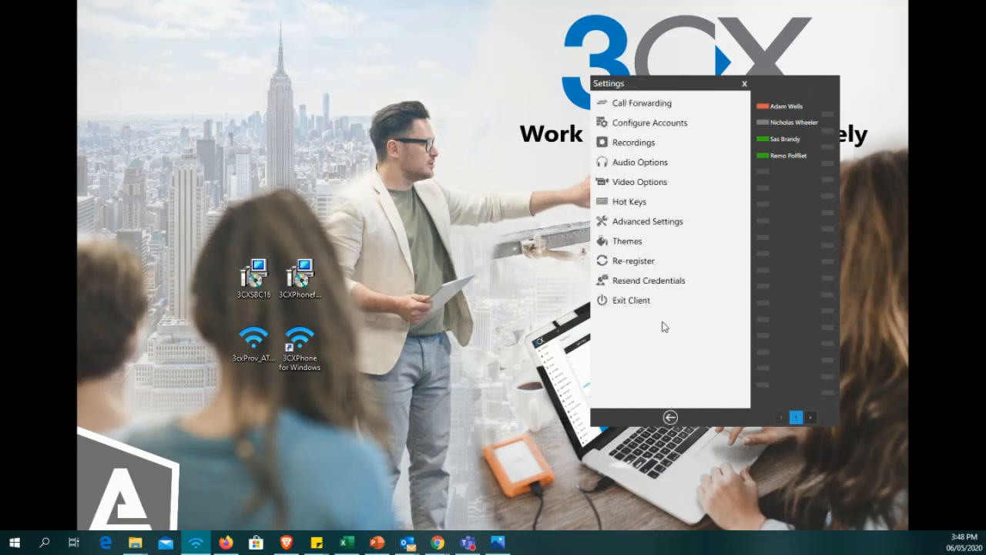
click(632, 126)
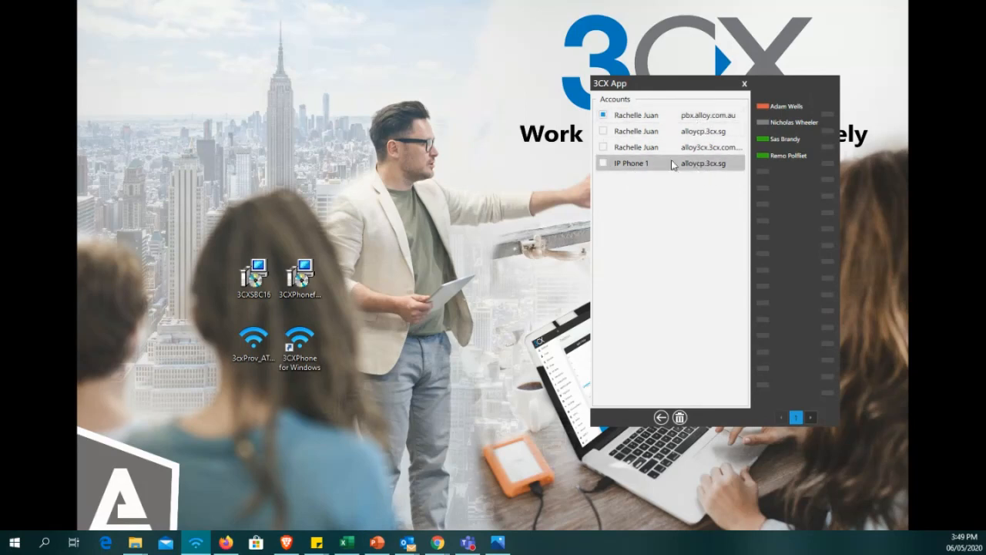
click(661, 416)
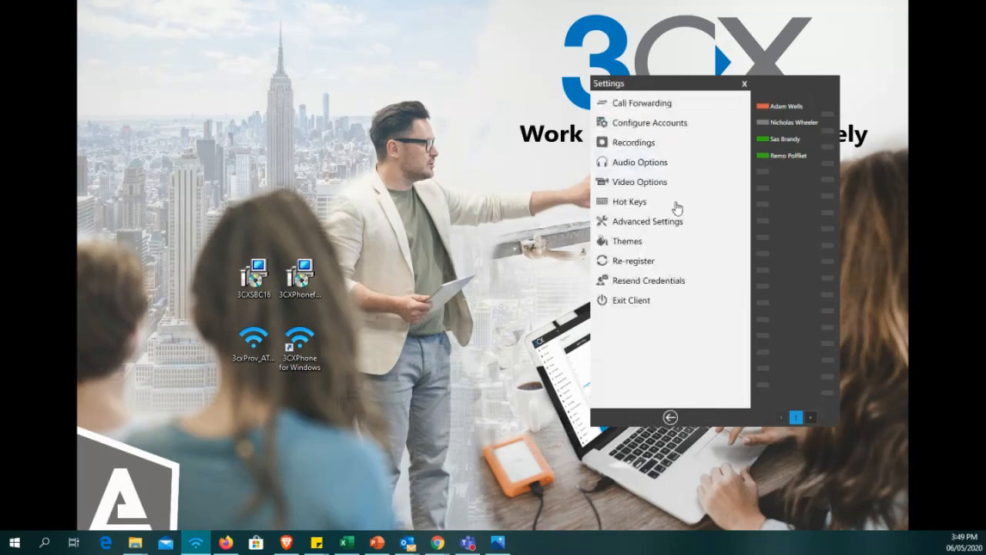
Review the microphone and ringing device choices in Audio Options, keeping Primary Sound Driver selected.
click(638, 163)
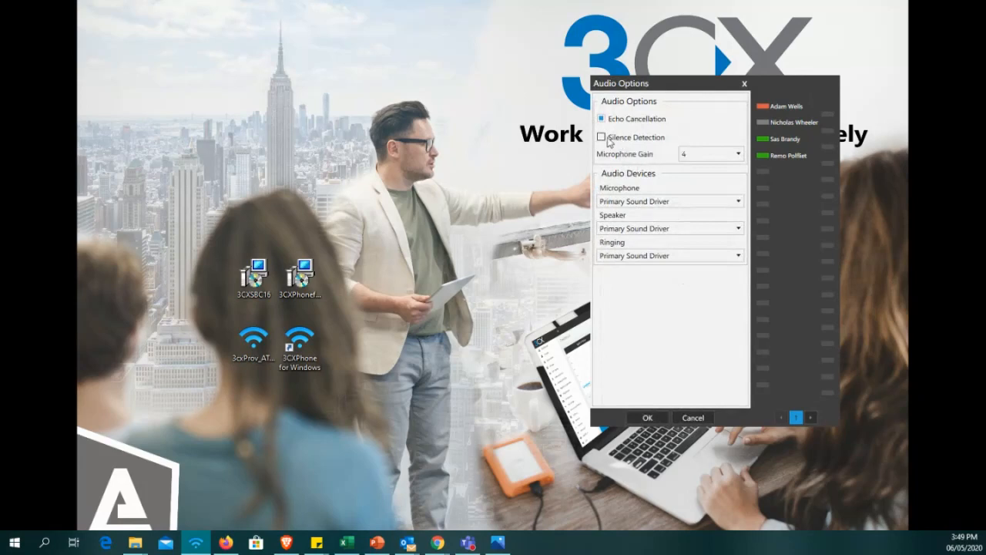
click(630, 201)
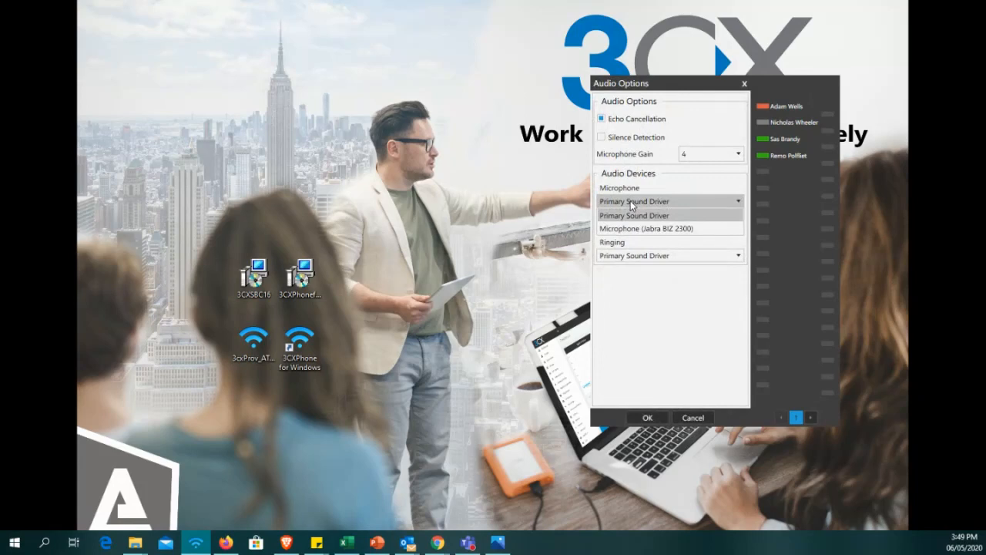
click(633, 215)
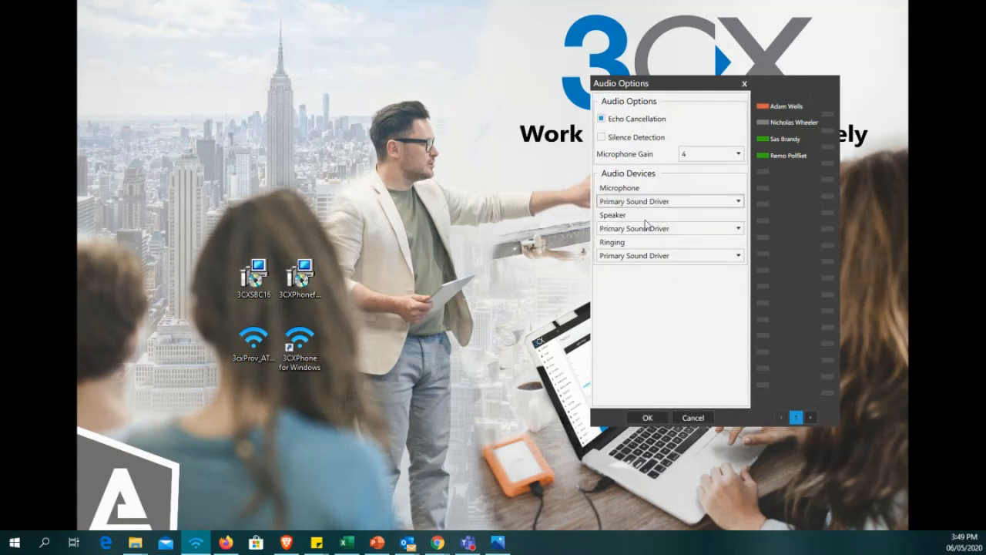
click(672, 255)
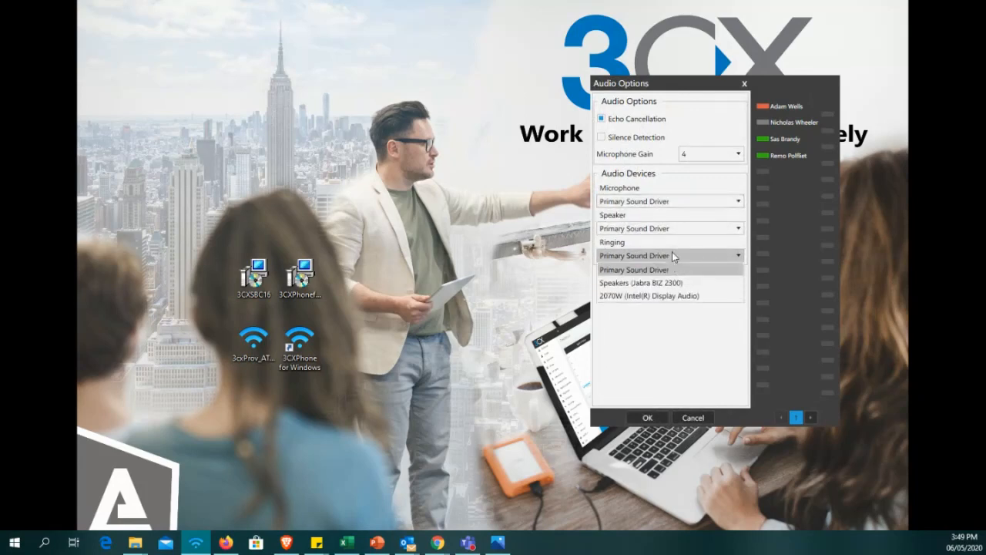
click(793, 259)
Review the Microphone Gain choices and leave Audio Options without saving.
click(701, 158)
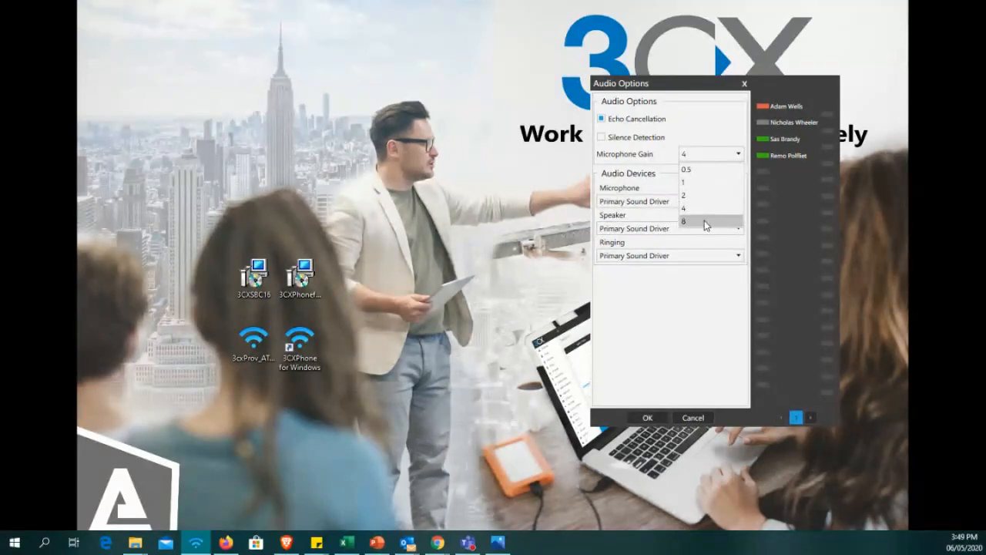
click(702, 158)
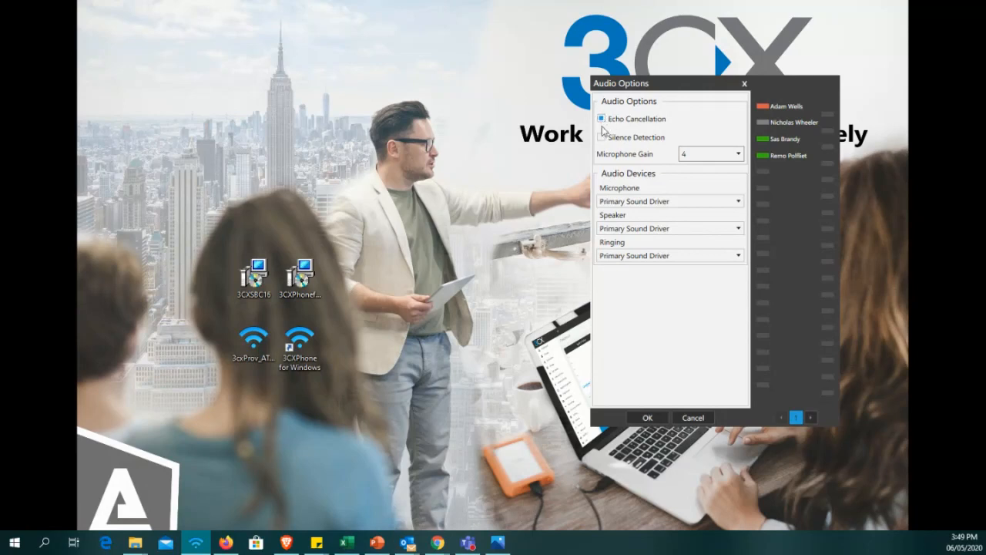
click(693, 417)
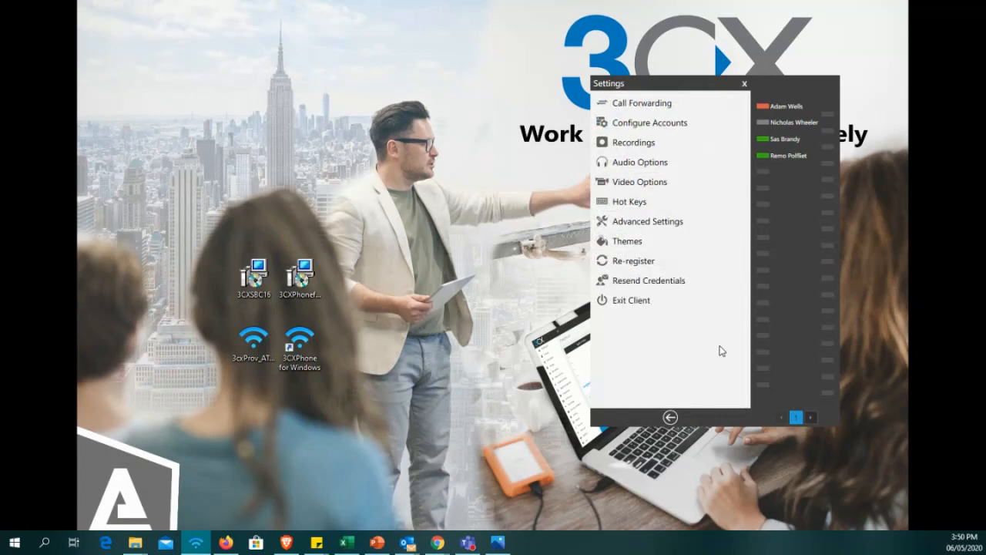
Review the video resolution and frames-per-second choices in Video Options, keeping 640x480 (VGA) and 15.
click(639, 185)
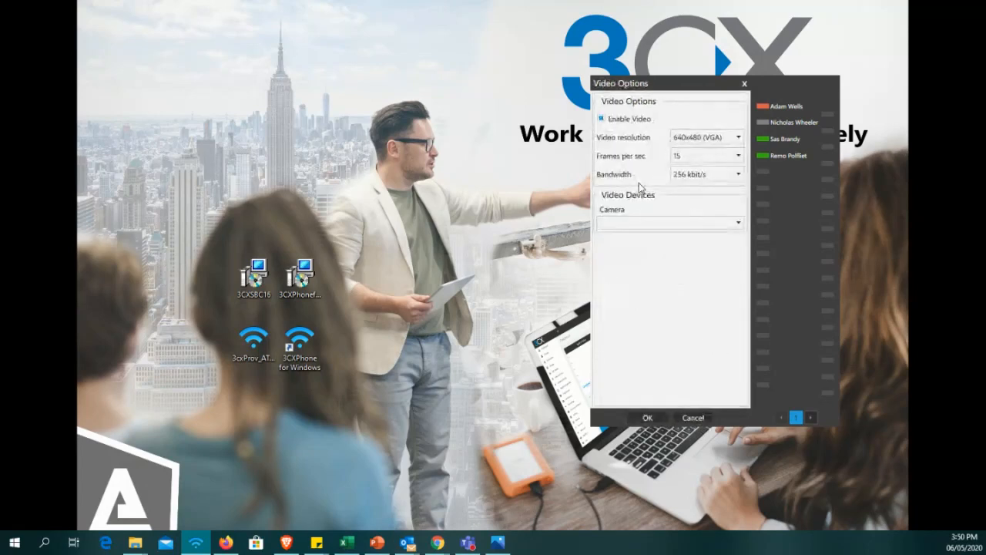
click(724, 143)
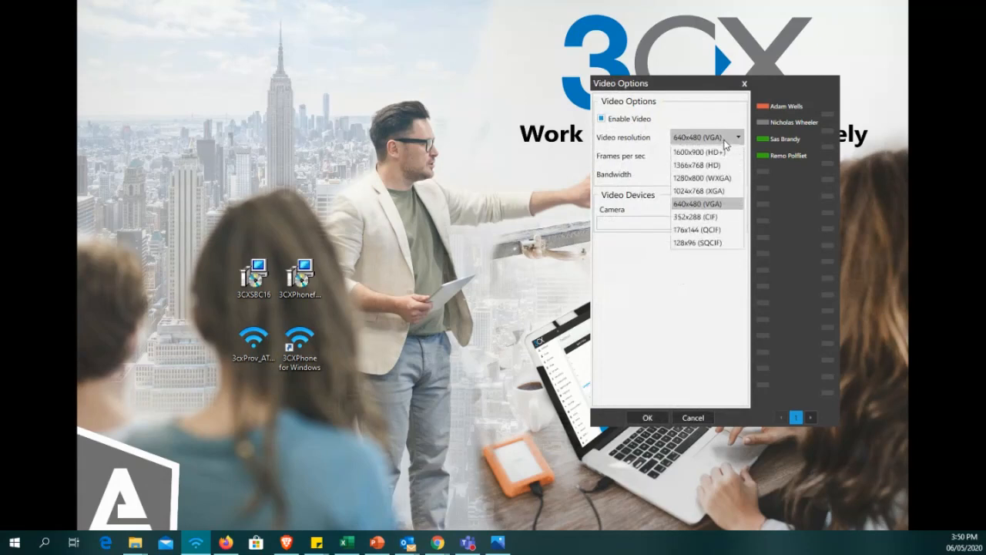
click(711, 135)
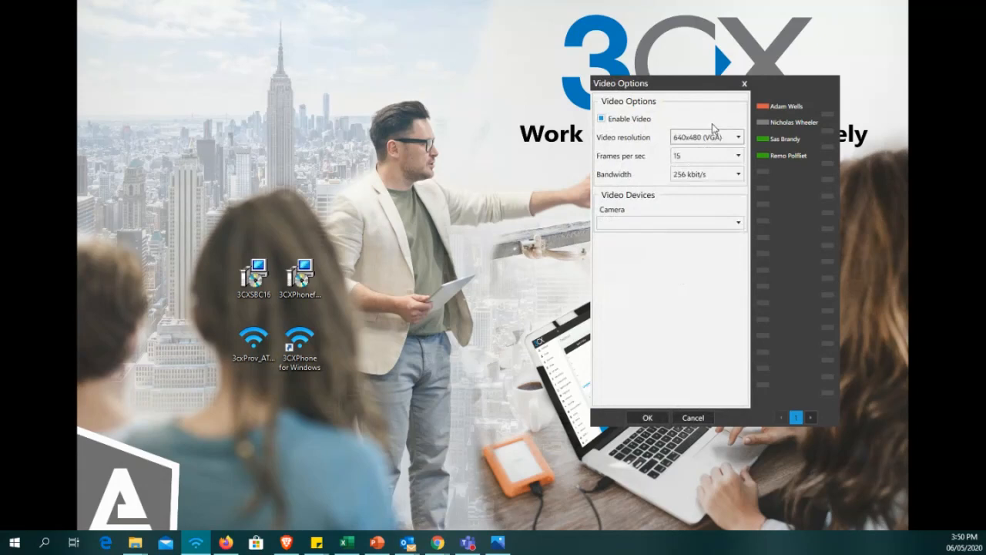
click(688, 156)
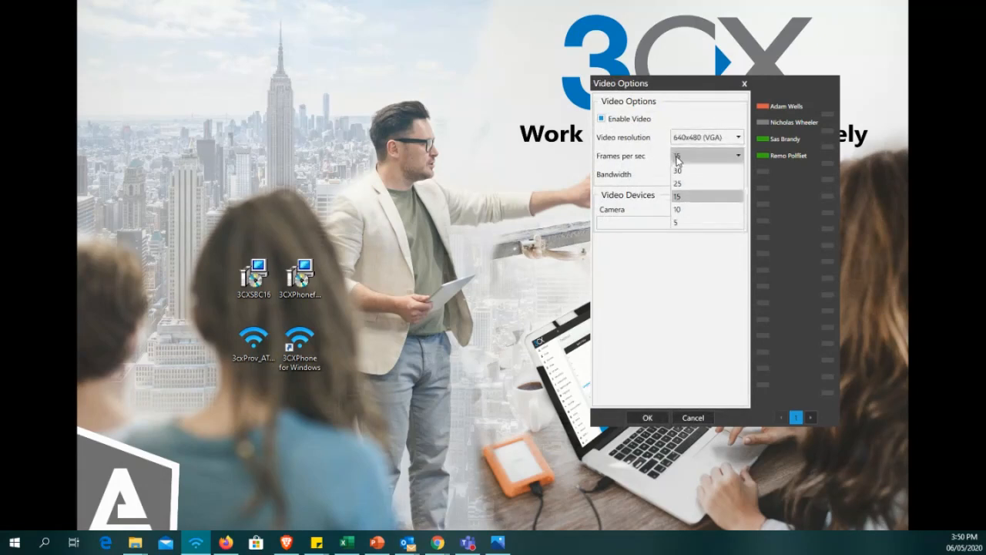
click(677, 158)
Review the video bandwidth and camera choices, keeping 256 kbit/s, and leave Video Options without saving.
click(678, 175)
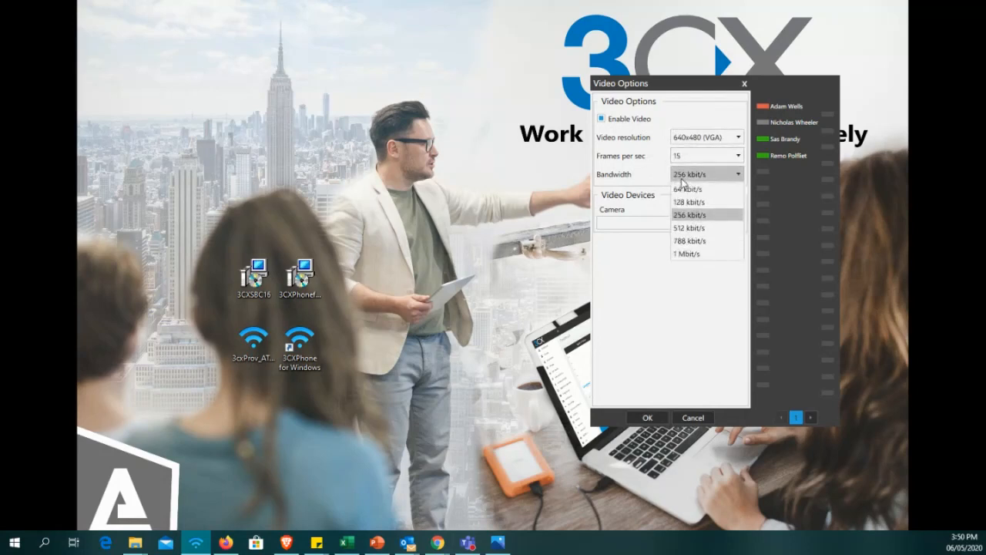
click(713, 189)
click(707, 174)
click(707, 215)
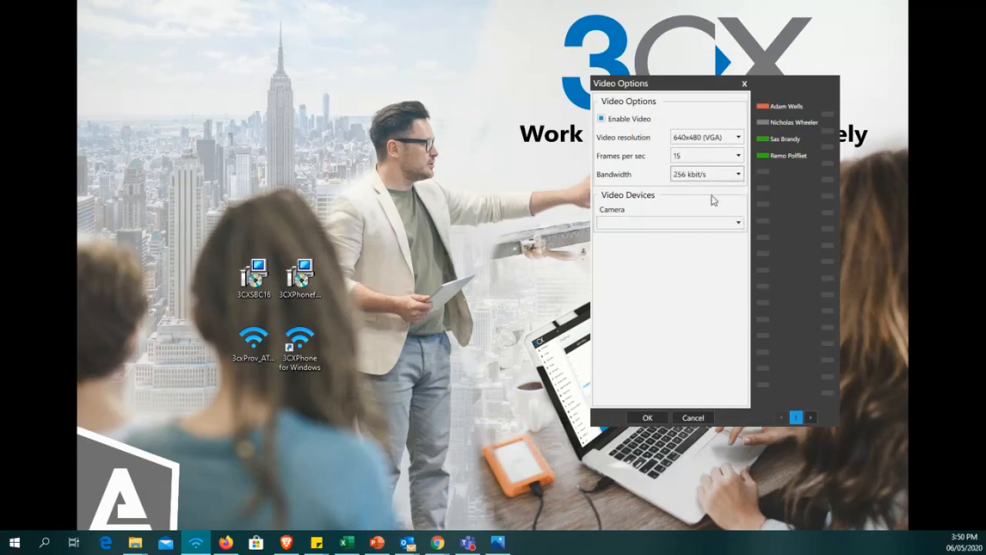
click(697, 224)
click(694, 420)
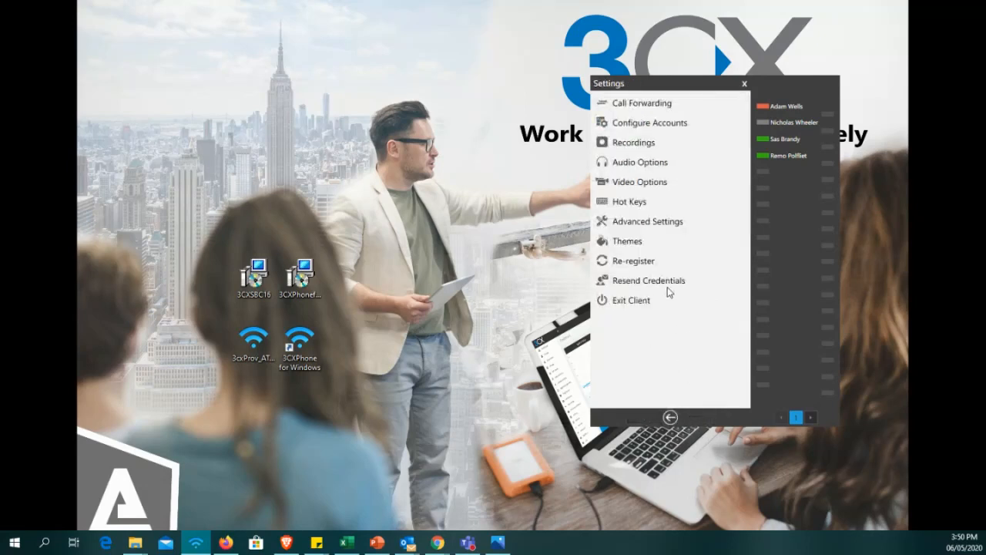
Check how the Answer call hot key is enabled, discard any change and return to the Settings list.
click(639, 203)
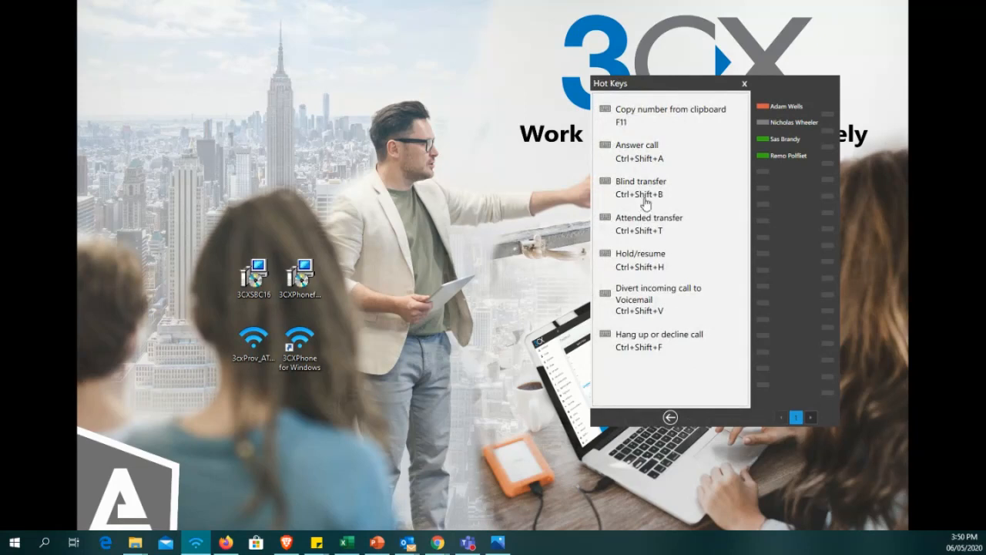
click(649, 160)
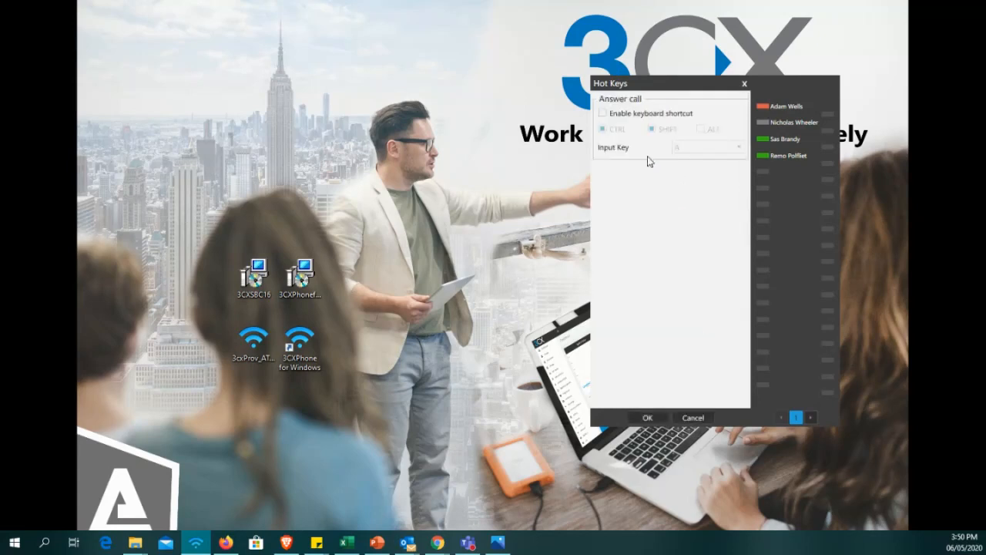
click(604, 113)
click(603, 113)
click(694, 417)
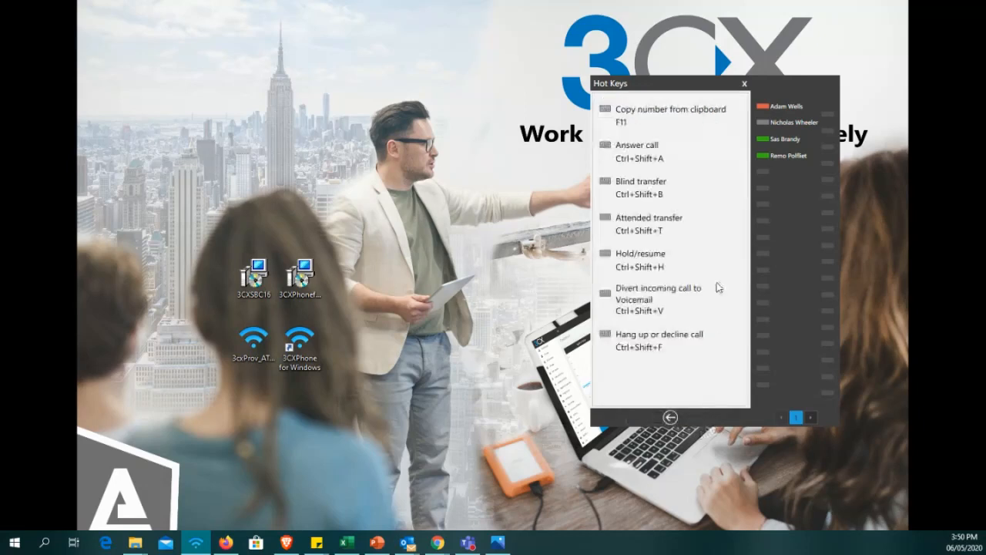
click(671, 419)
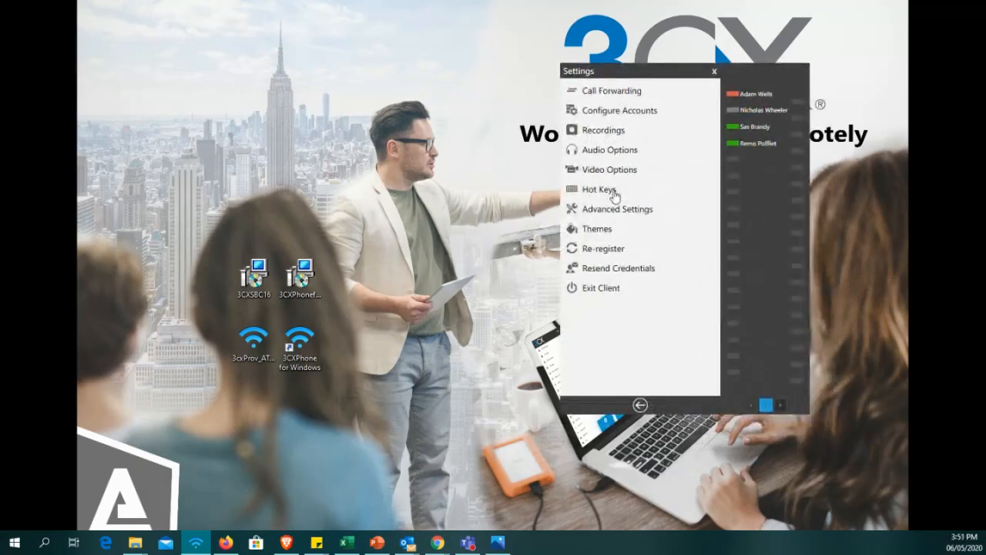
View the Behavior options under Advanced Settings and try the Focus option, leaving it enabled.
click(619, 210)
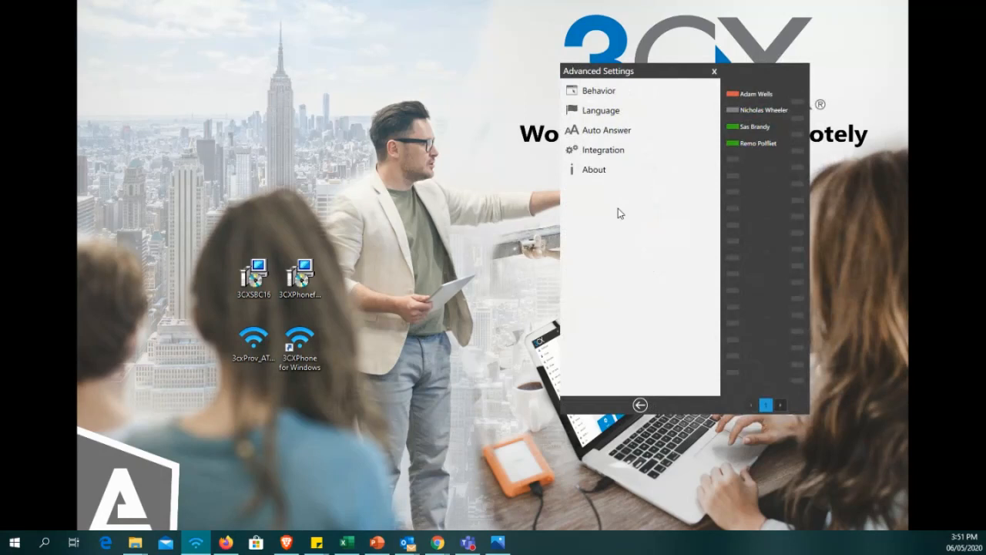
click(613, 90)
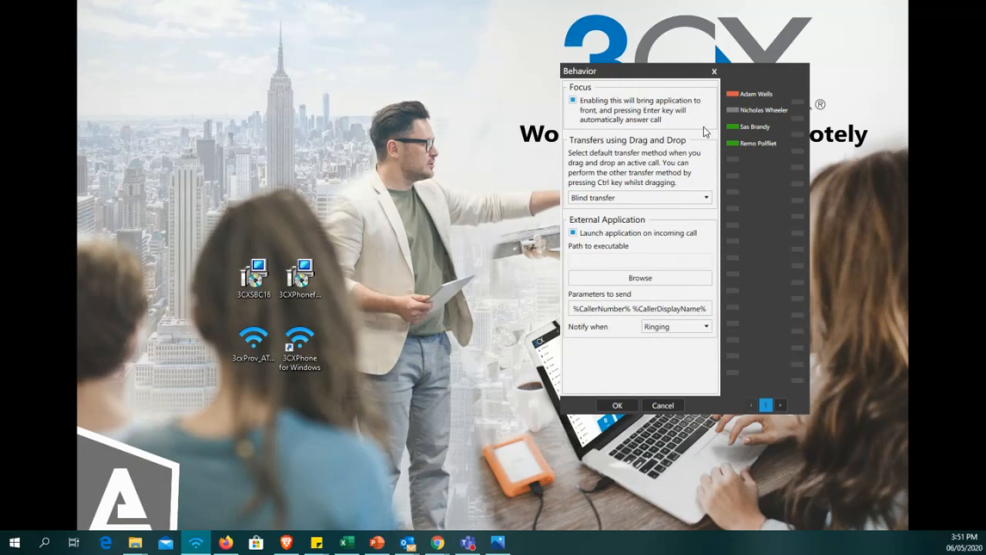
click(577, 102)
click(575, 101)
drag(654, 76, 647, 62)
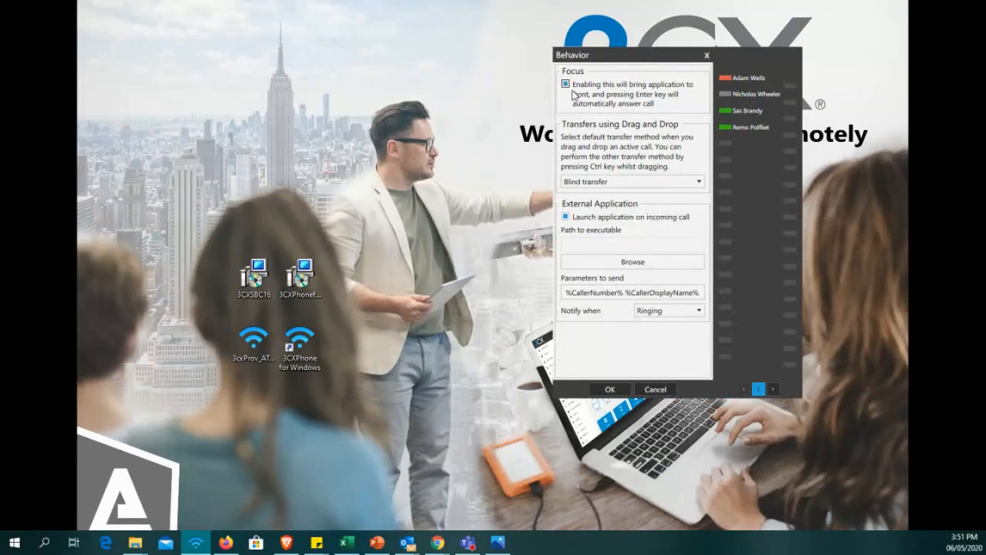
drag(649, 61, 661, 75)
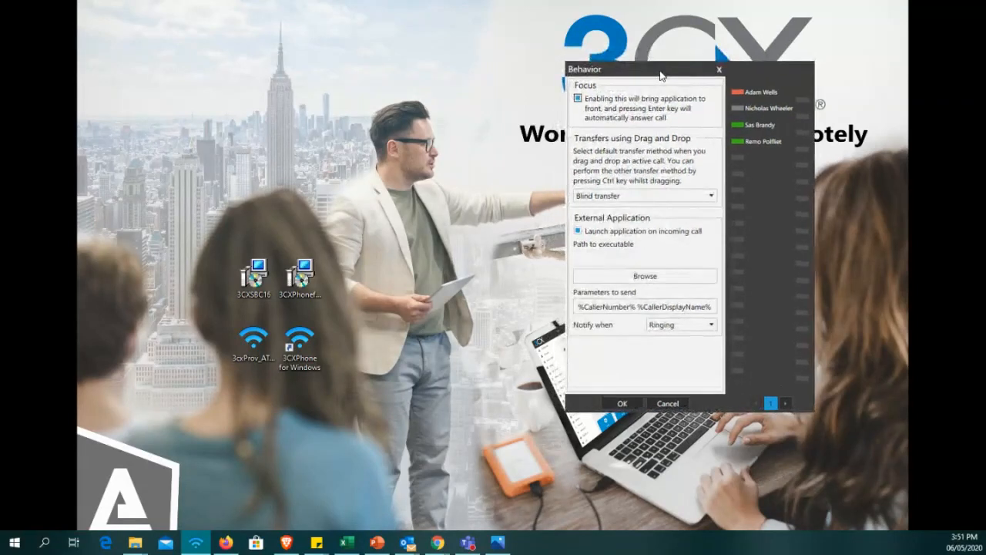
Review the default methods for drag-and-drop transfers, keeping Blind transfer selected.
click(671, 197)
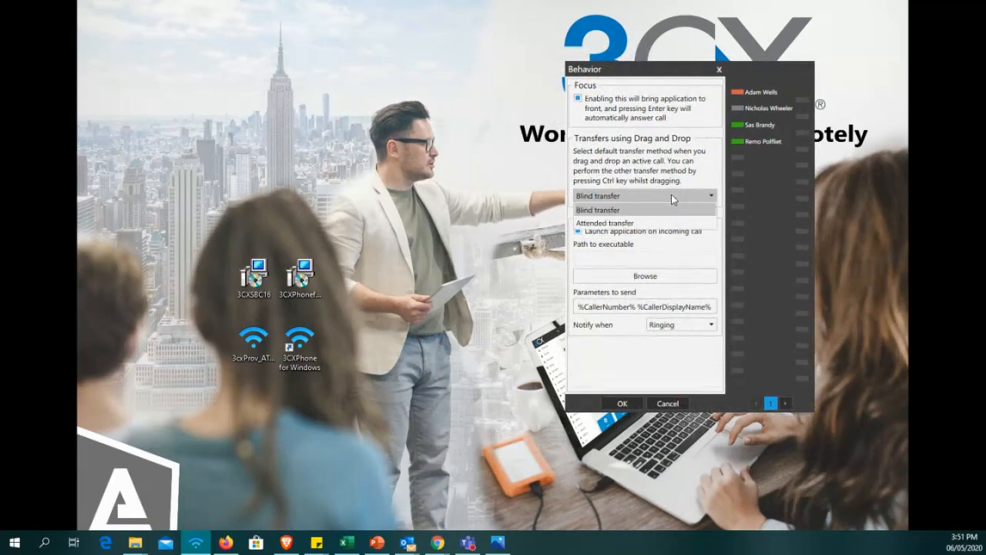
click(671, 196)
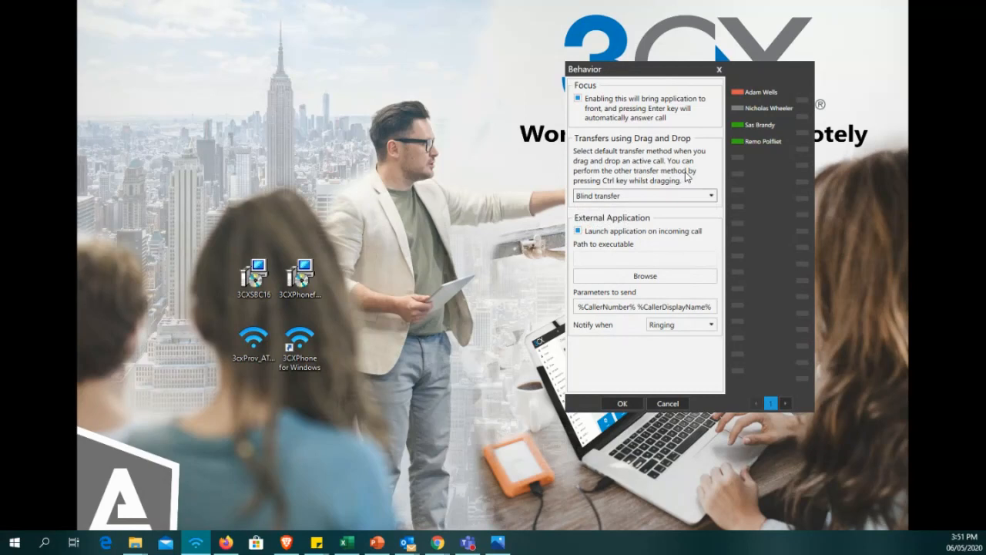
click(695, 196)
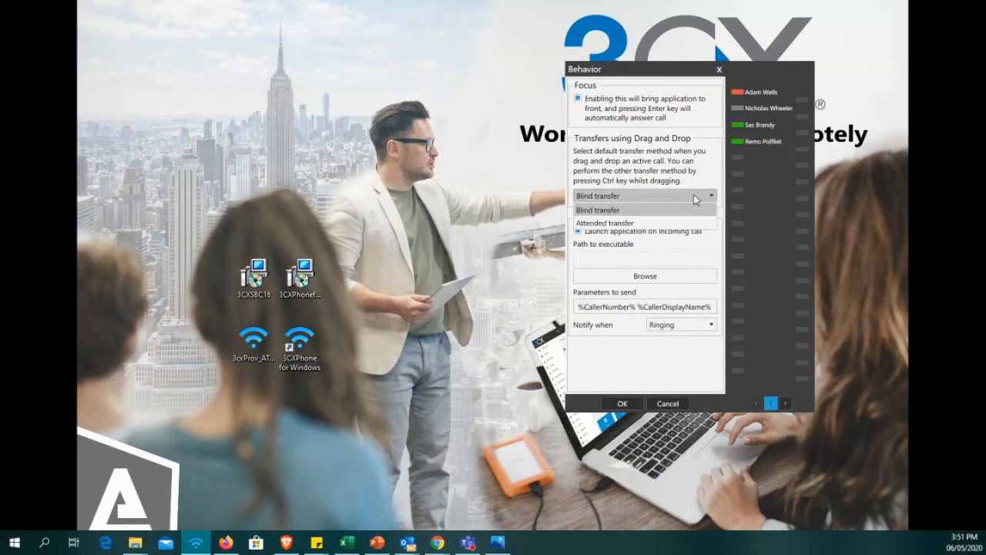
click(695, 197)
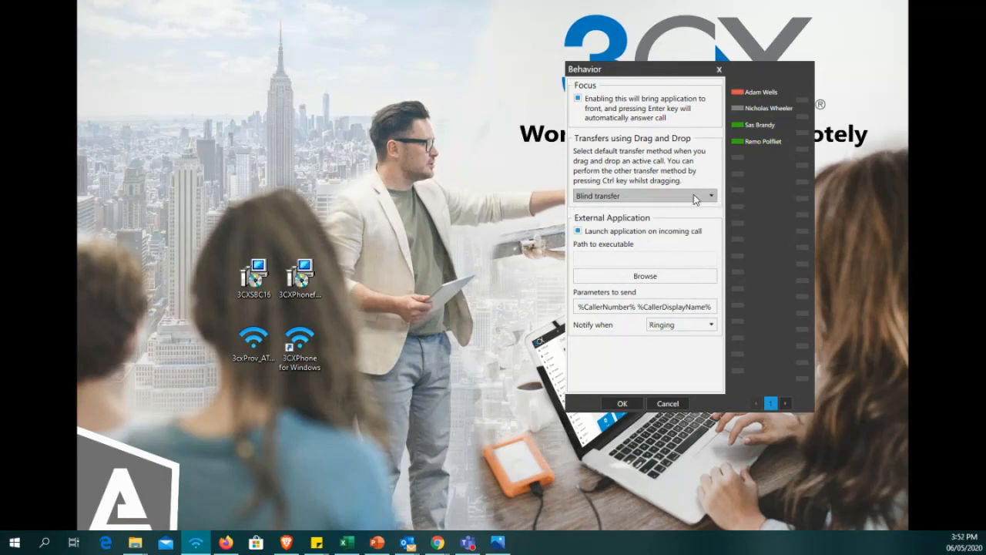
Examine the external application's caller parameters, leave Behavior without saving, and return to the softphone's extension list.
click(609, 307)
drag(583, 306, 709, 321)
click(660, 304)
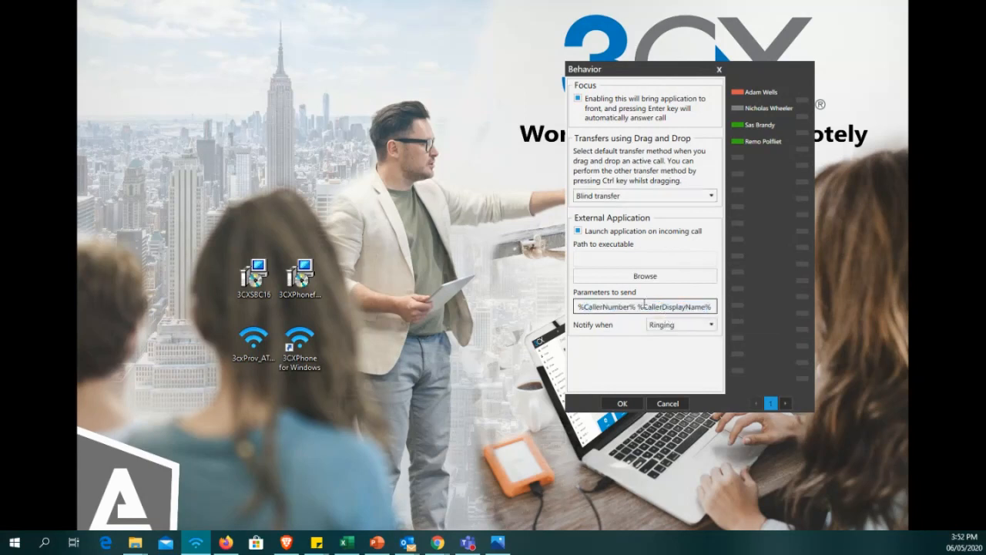
drag(637, 307, 569, 311)
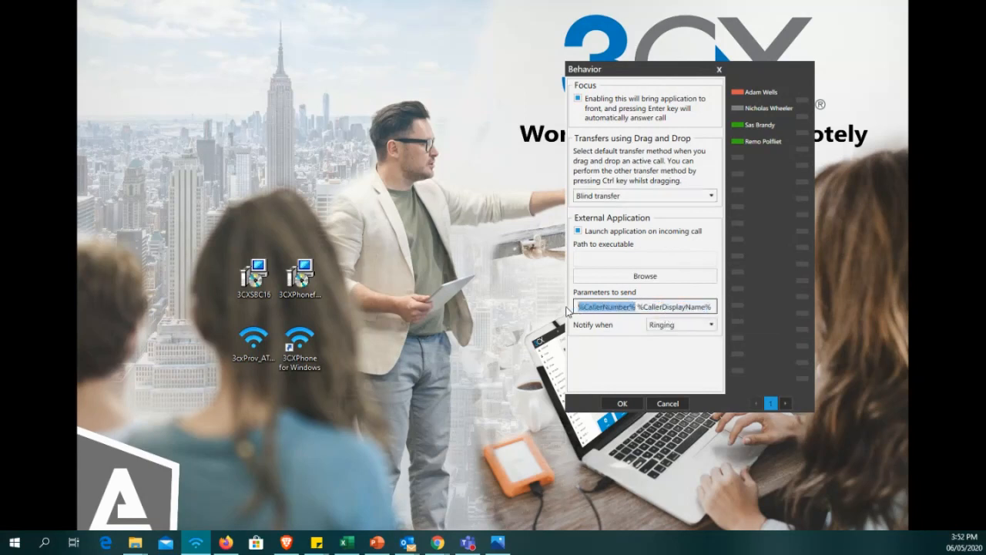
click(614, 307)
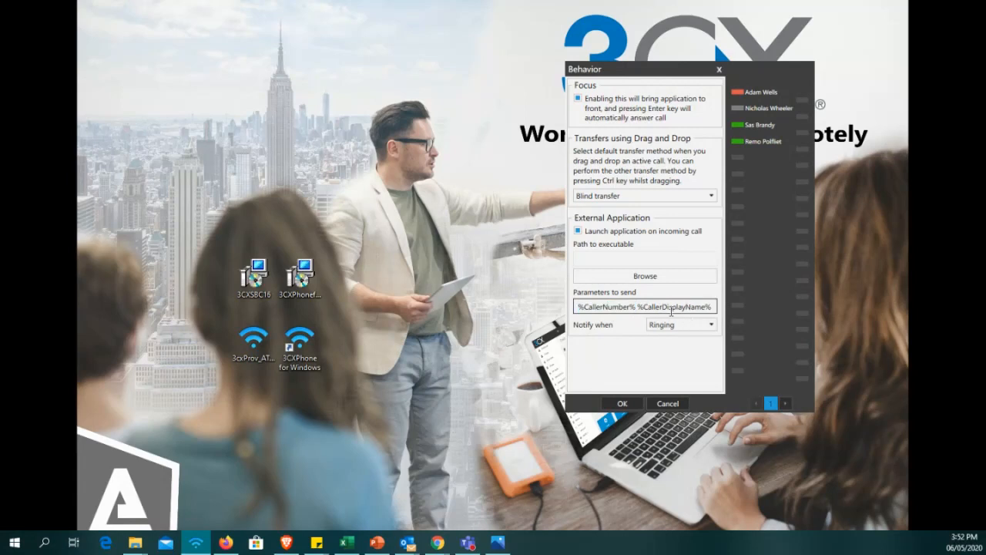
click(668, 404)
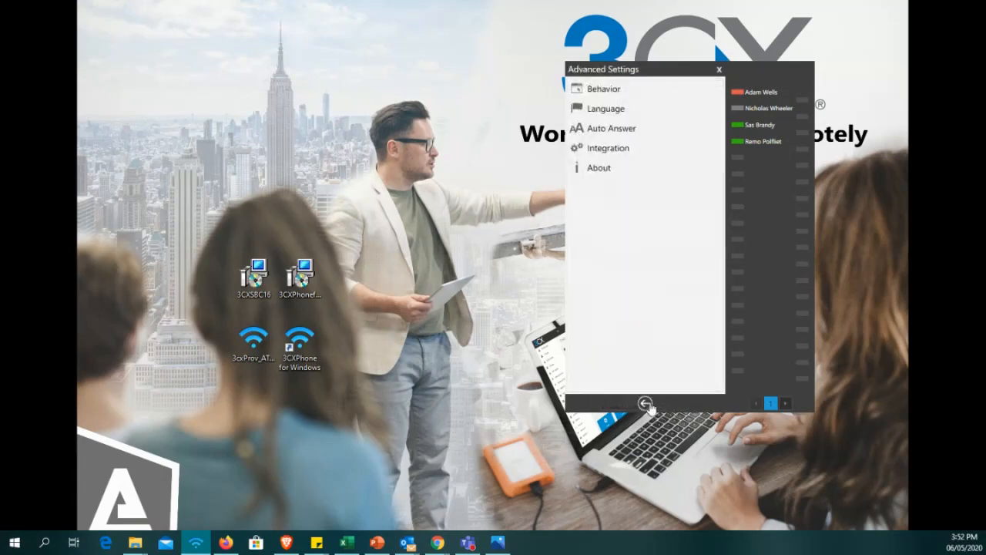
click(645, 404)
click(643, 403)
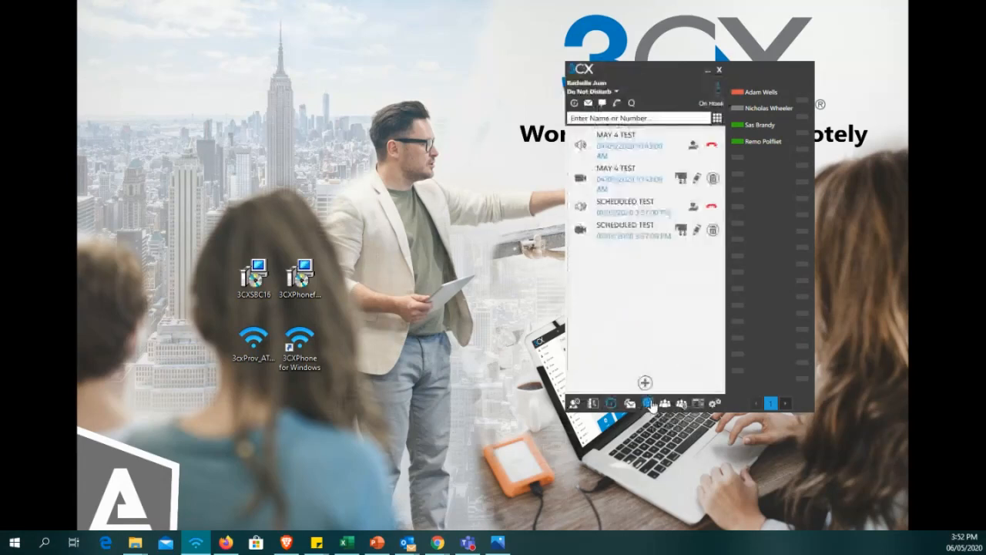
click(583, 408)
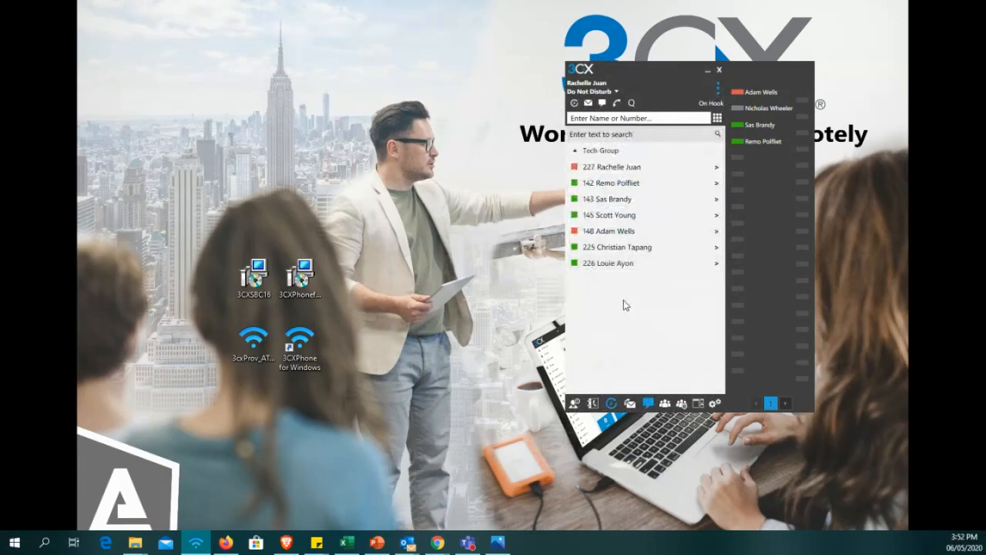
Set the application theme to 3CX Grey in the softphone settings and acknowledge the restart notice.
click(715, 403)
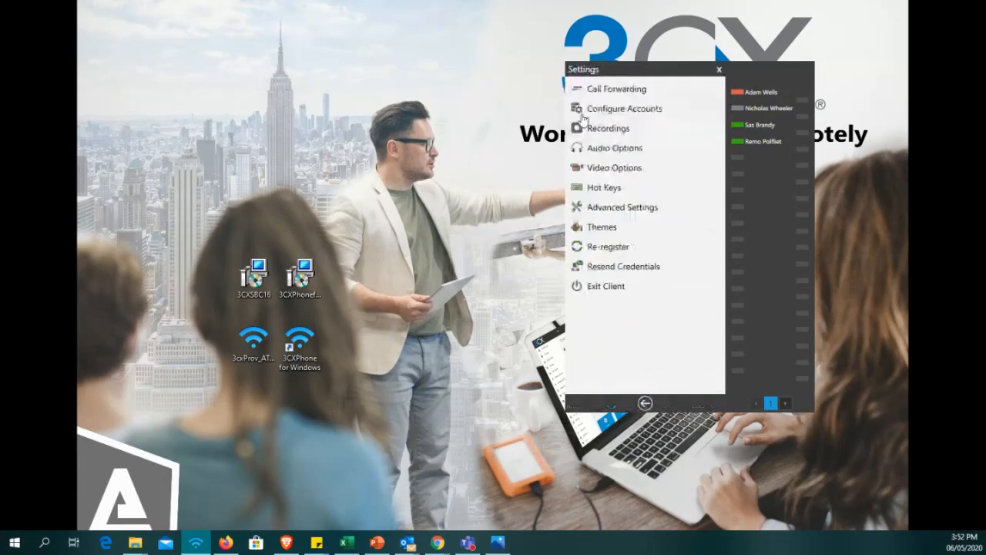
click(609, 228)
click(687, 98)
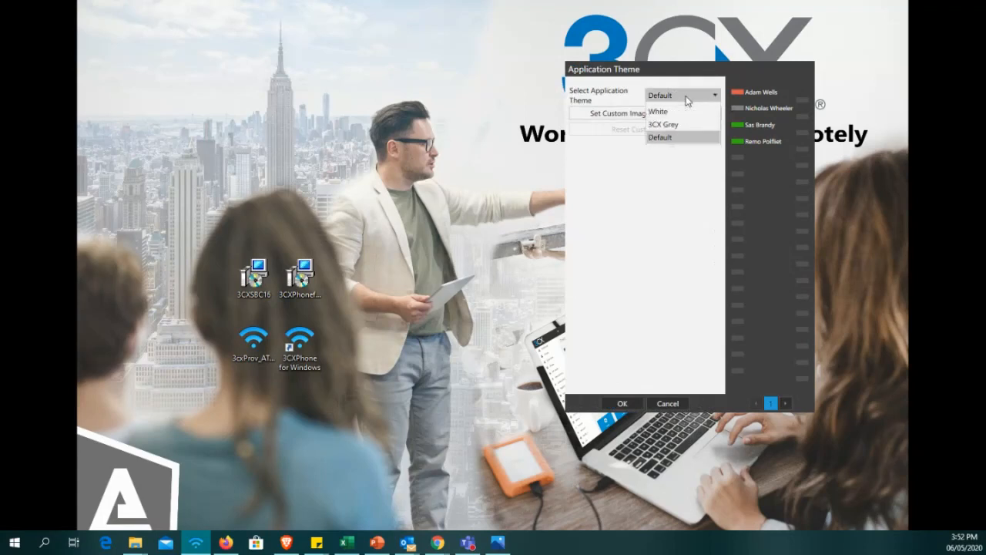
click(691, 99)
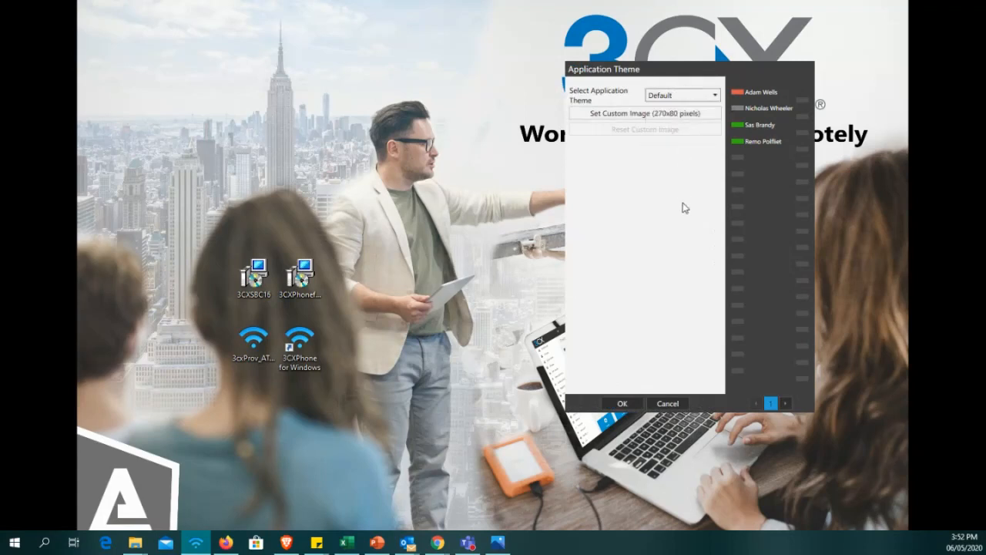
click(681, 99)
click(676, 123)
click(623, 403)
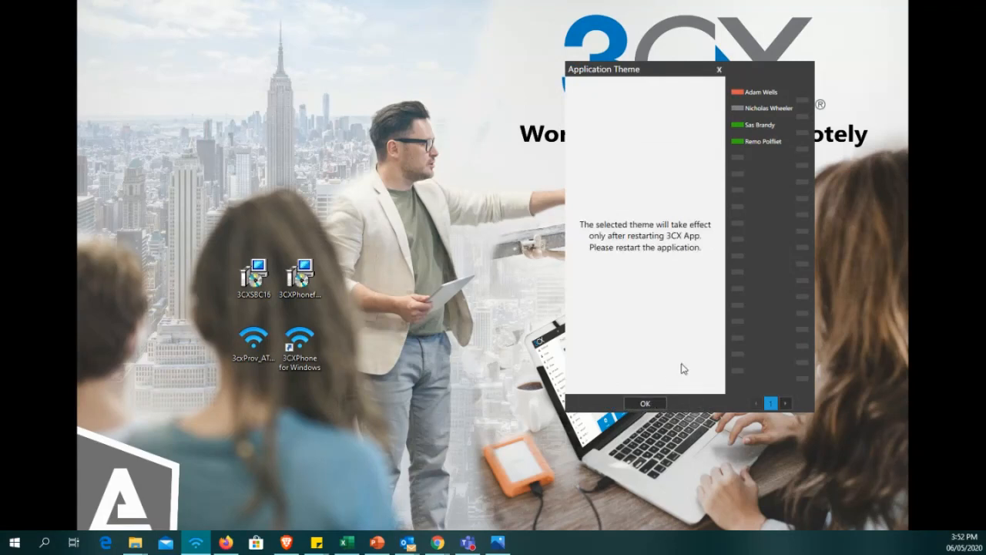
click(655, 406)
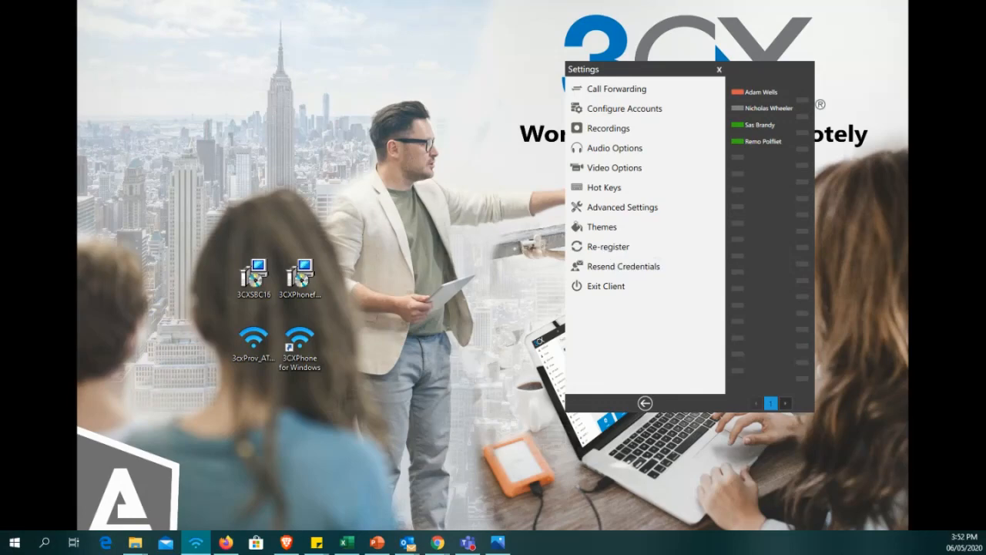
Switch to the 3CX Management Console in Chrome and open extension 501 from the Extensions list.
drag(0, 20, 174, 2)
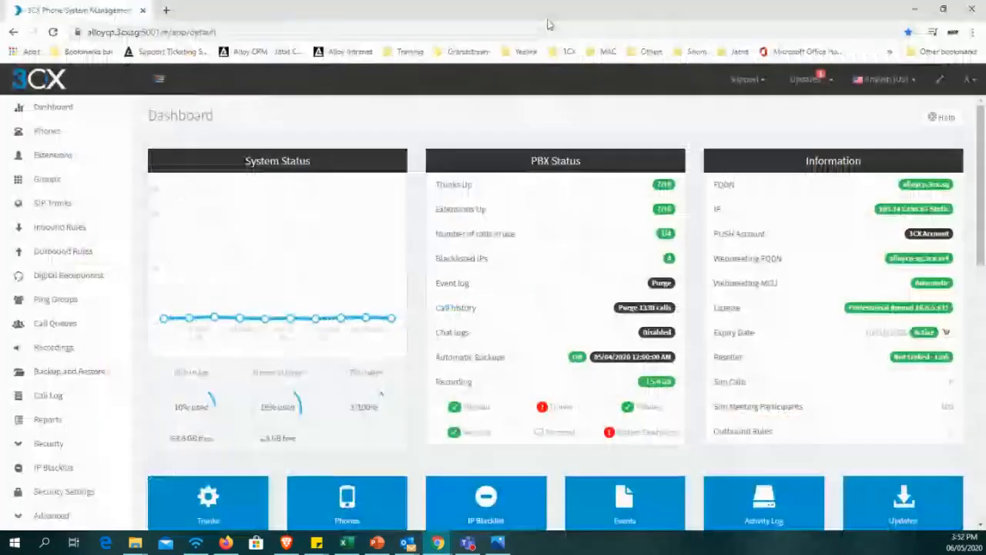
click(70, 155)
scroll(269, 332, down, 5)
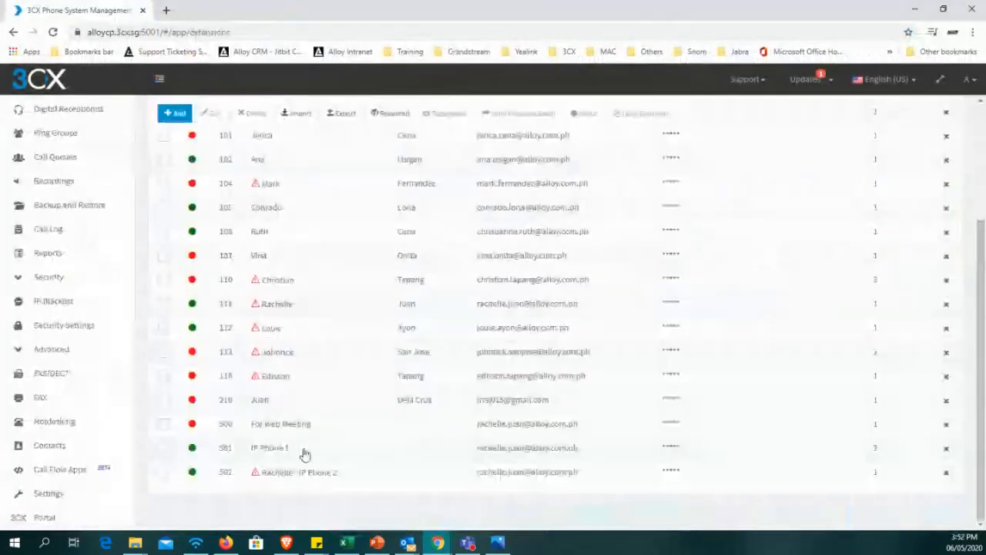
double_click(304, 448)
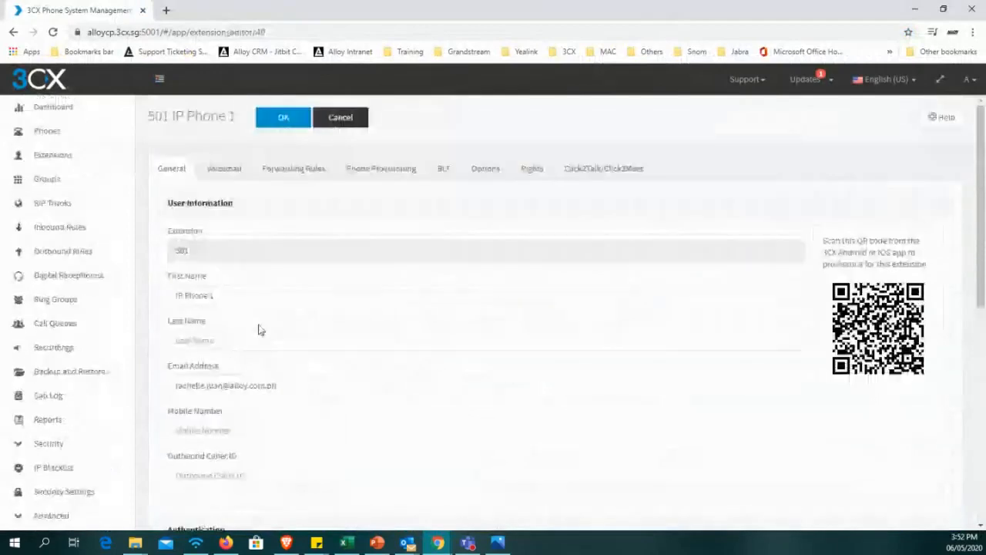
Find the Authentication section in extension 501's general settings and highlight its authentication ID.
scroll(238, 314, down, 2)
triple_click(228, 233)
scroll(284, 344, down, 4)
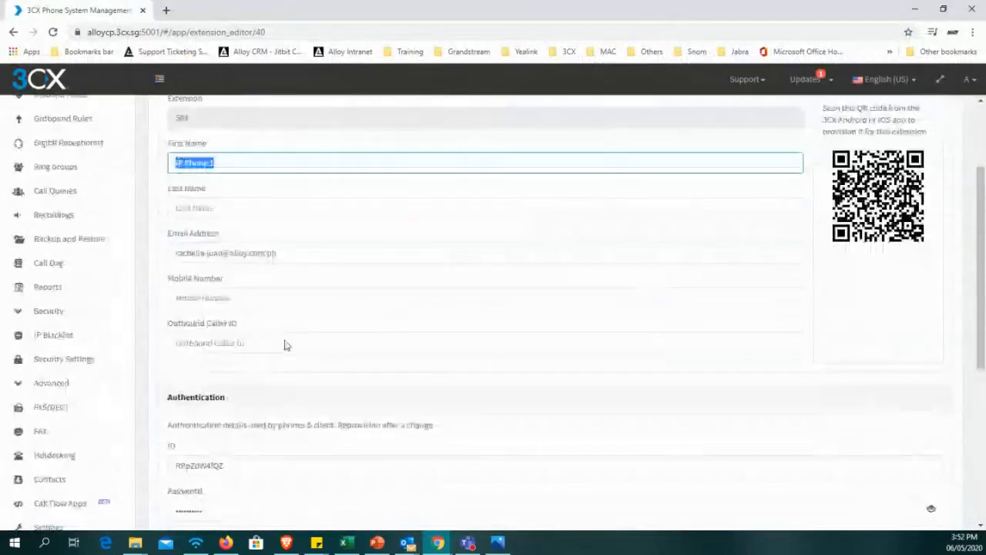
drag(270, 333, 185, 333)
drag(236, 291, 176, 282)
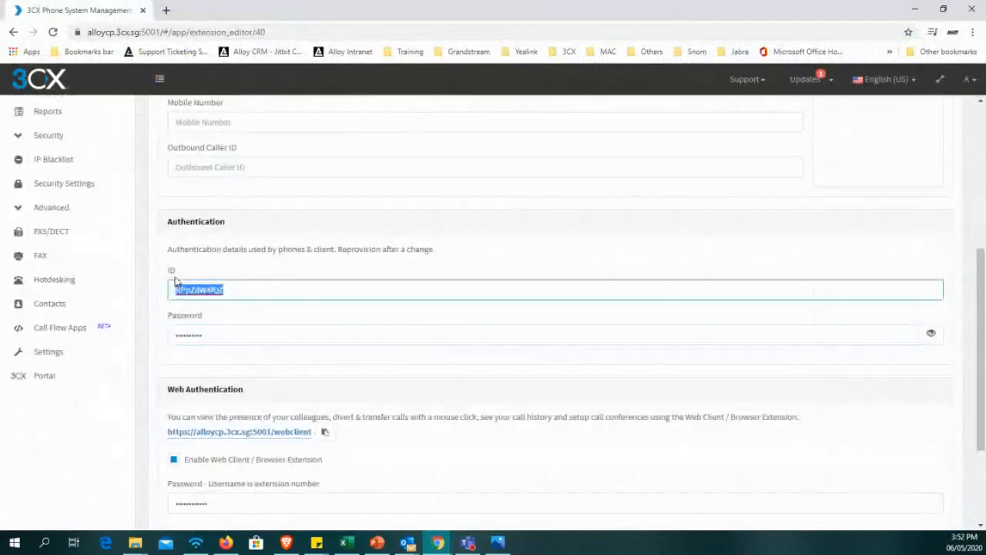
Highlight part of the extension's authentication ID, then return to the softphone and leave its settings for the extension list.
click(209, 329)
drag(249, 288, 185, 290)
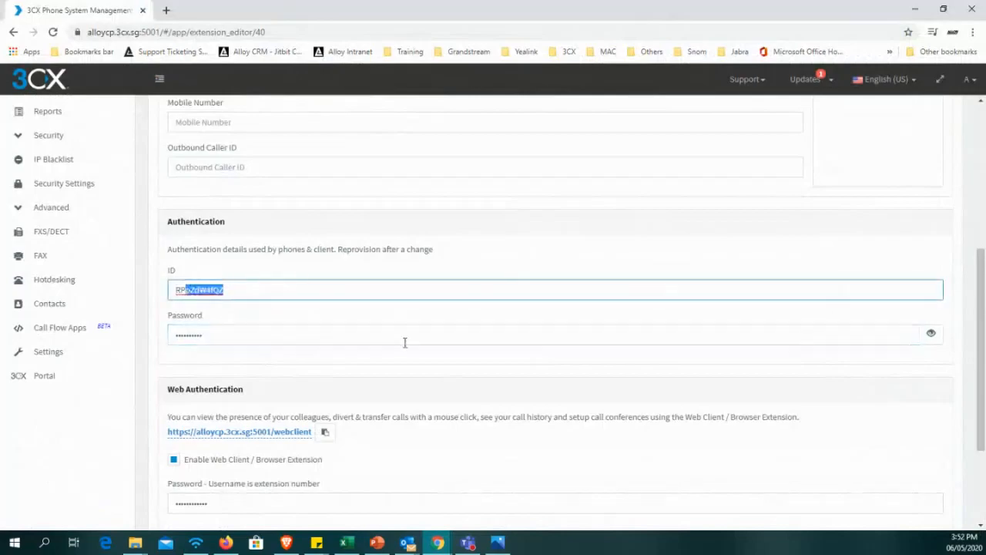
click(913, 9)
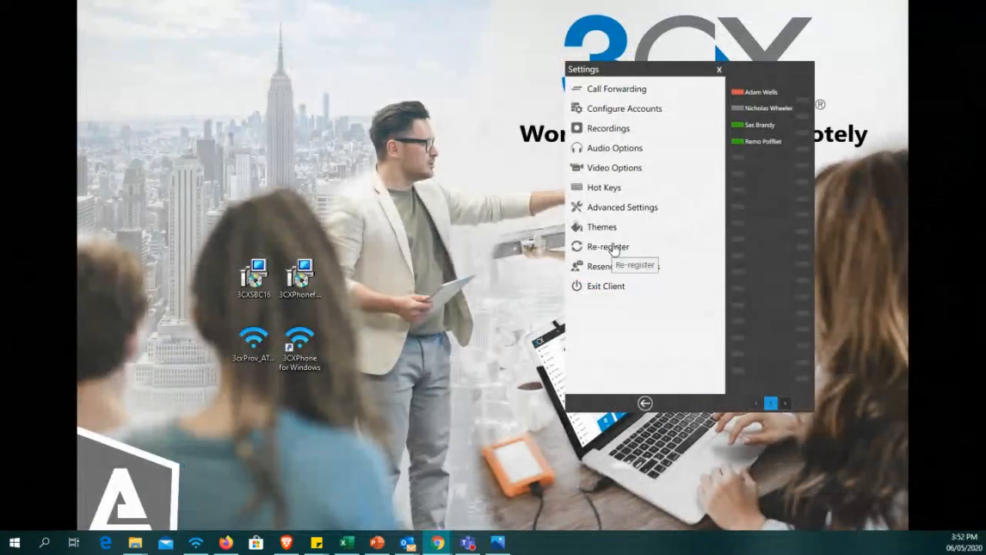
click(648, 402)
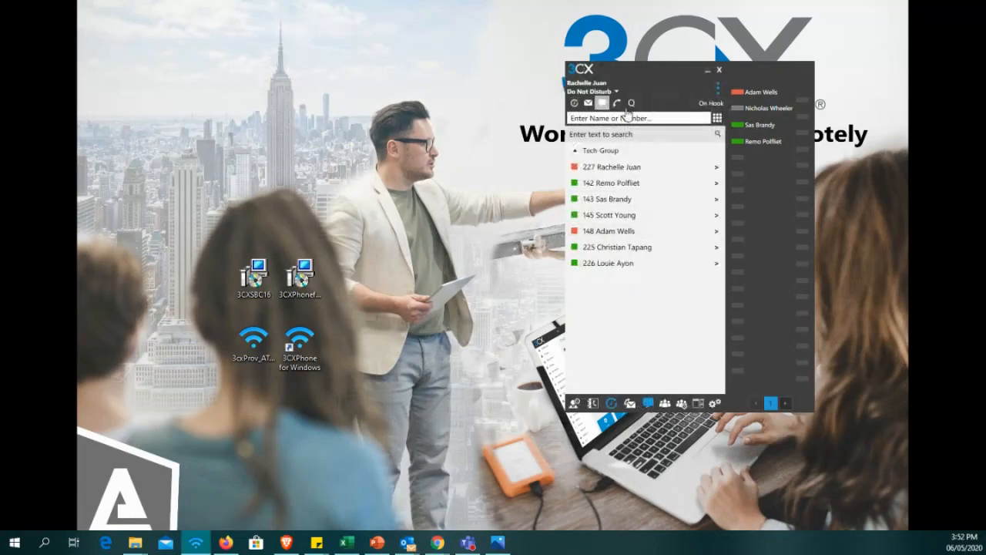
Open the online user guide for Phonebook, Recording, Dial Codes from the softphone, view it full screen, and return to the softphone.
click(718, 89)
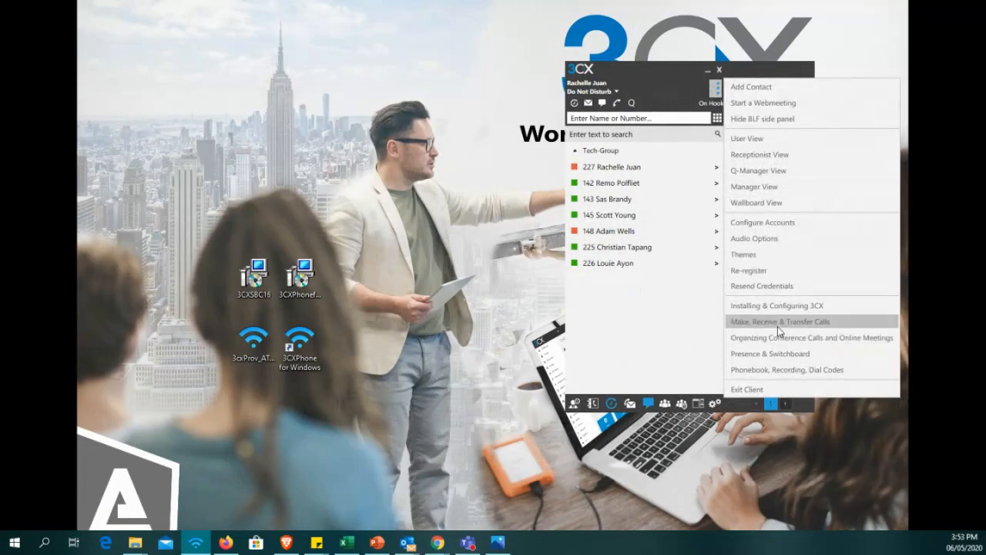
click(795, 369)
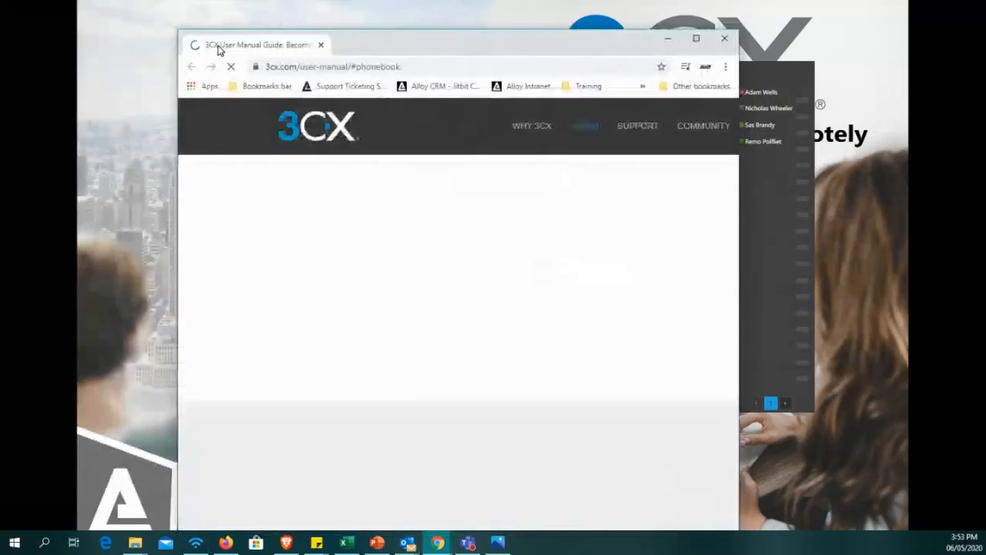
drag(218, 46, 162, 3)
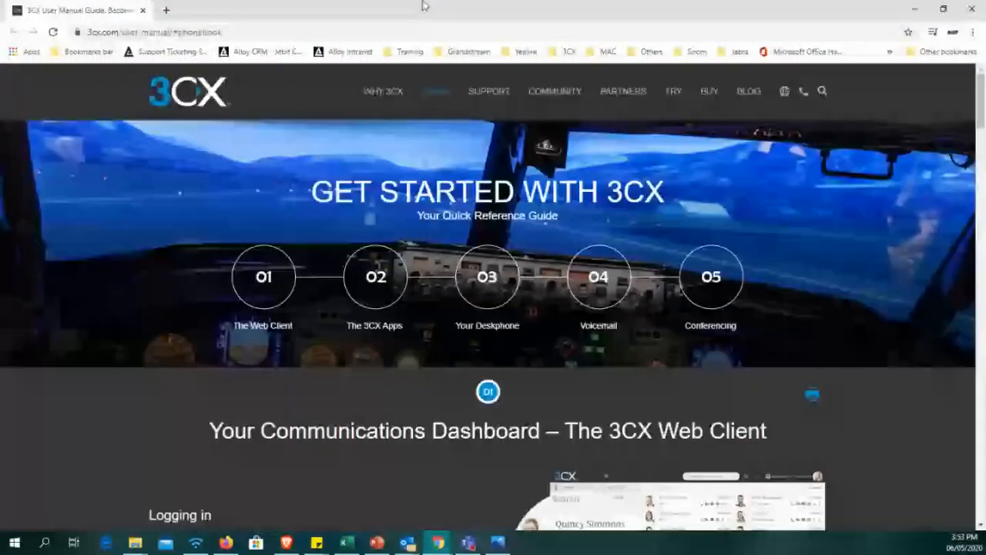
drag(422, 7, 317, 5)
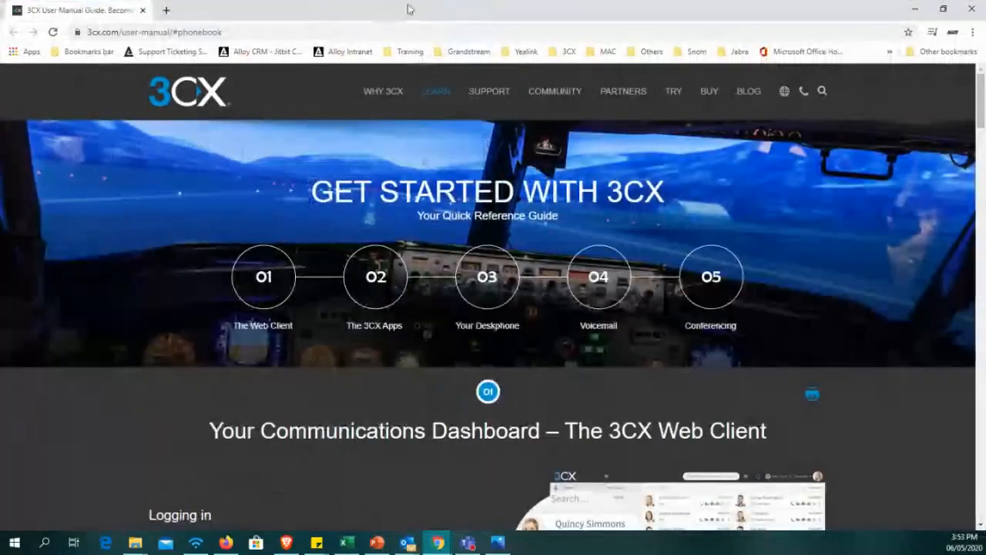
double_click(408, 5)
click(414, 7)
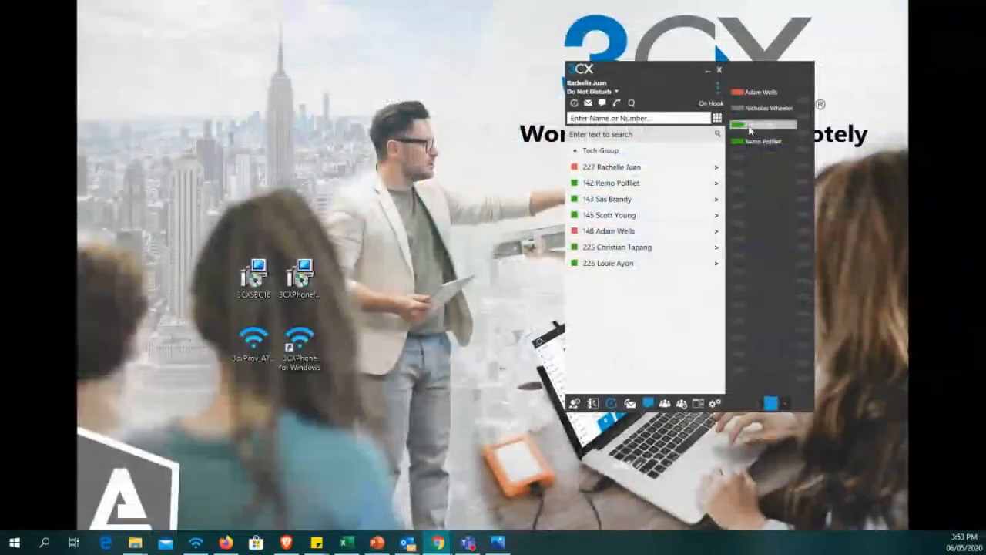
click(716, 87)
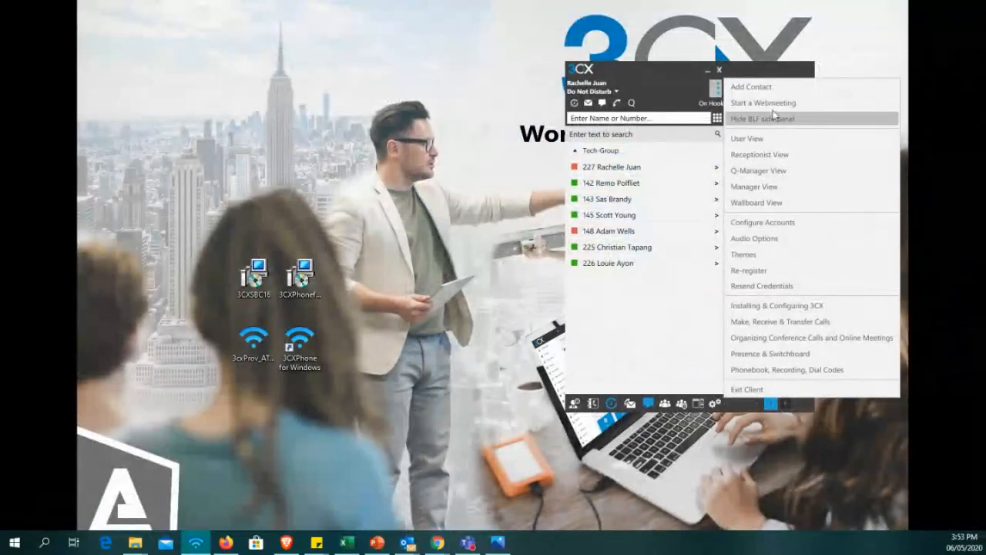
click(641, 344)
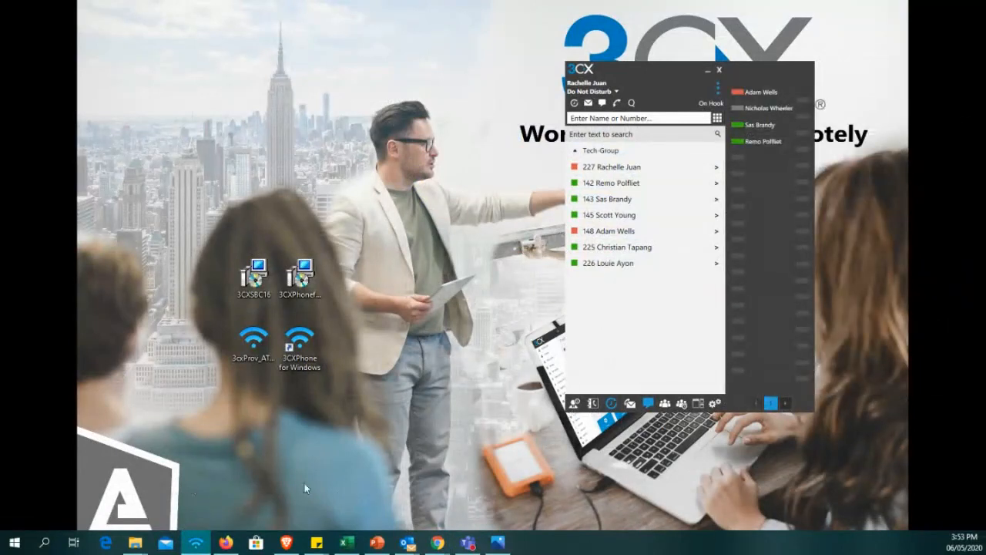
key(alt+Tab)
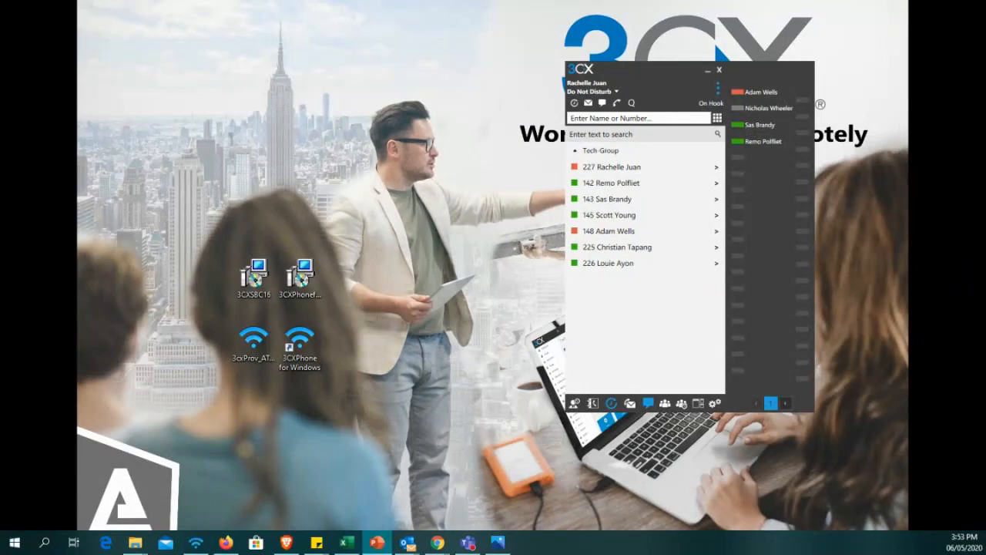
click(717, 93)
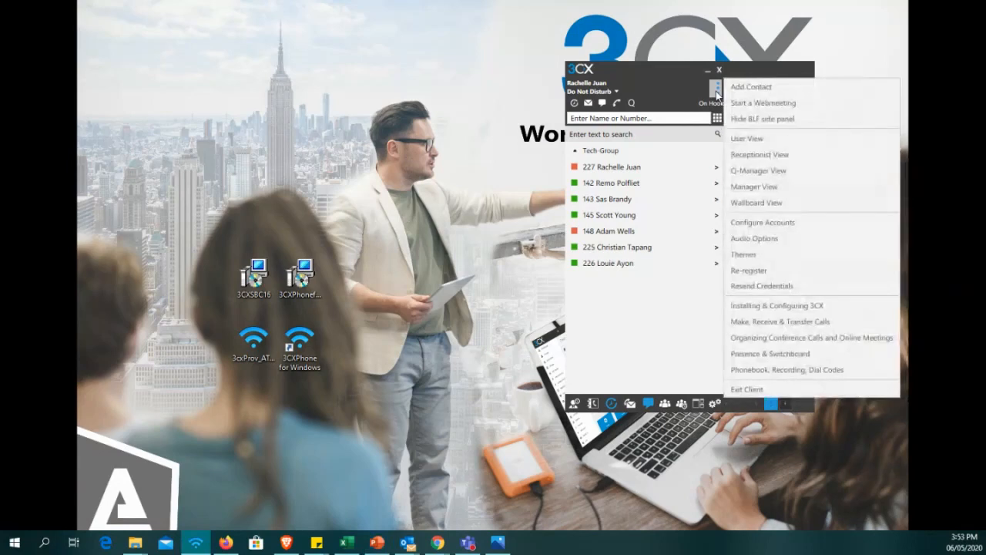
click(716, 94)
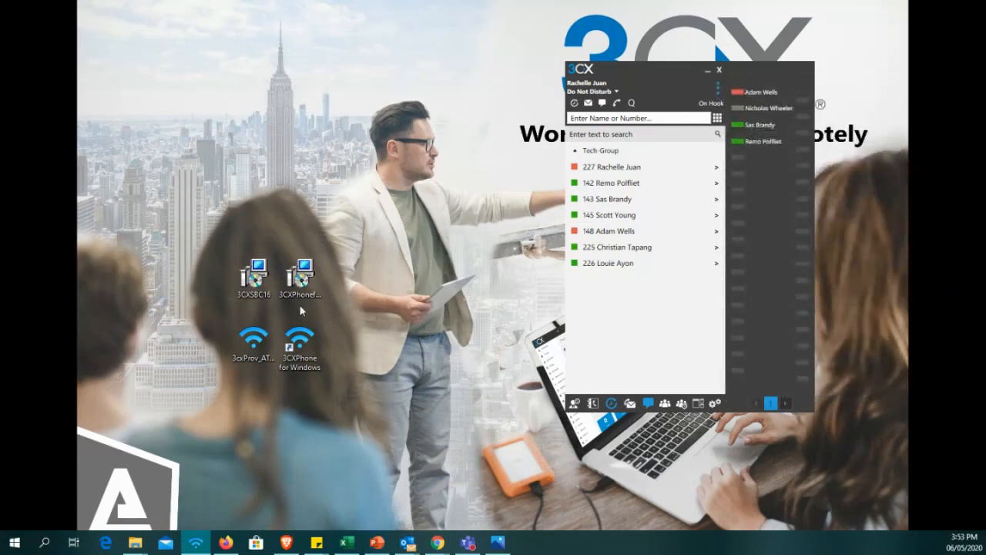
Switch to the PowerPoint slide show and display the slide on more training material at the 3CX Academy.
key(alt+Tab)
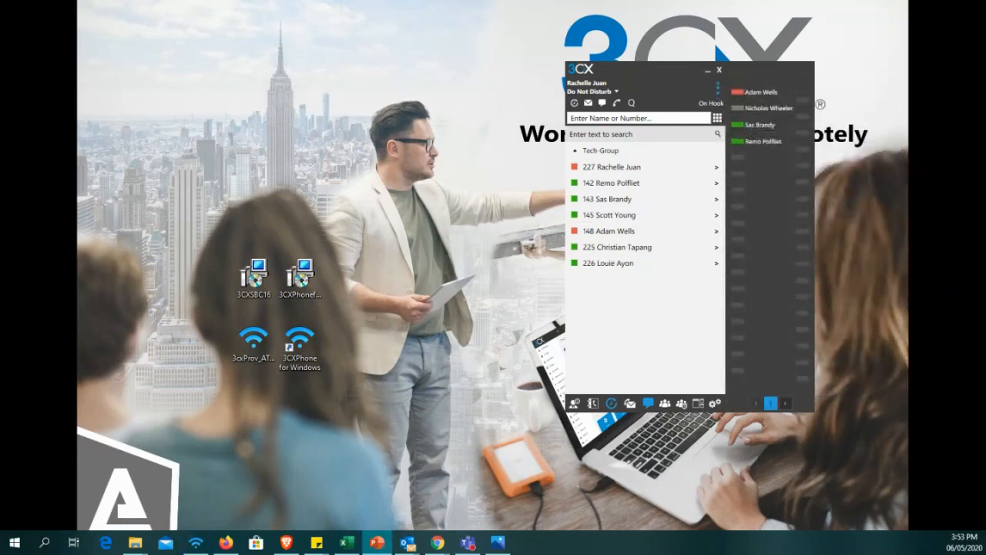
click(319, 461)
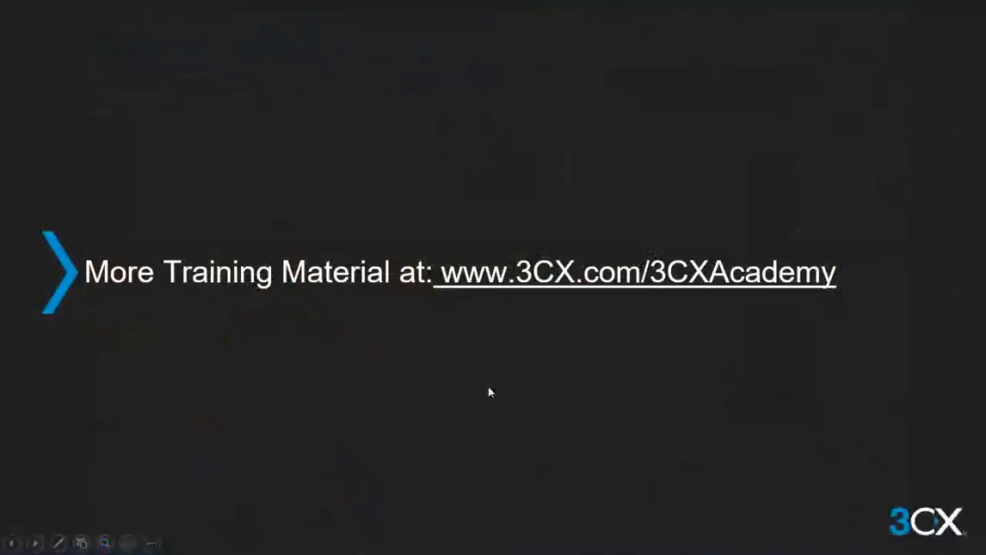